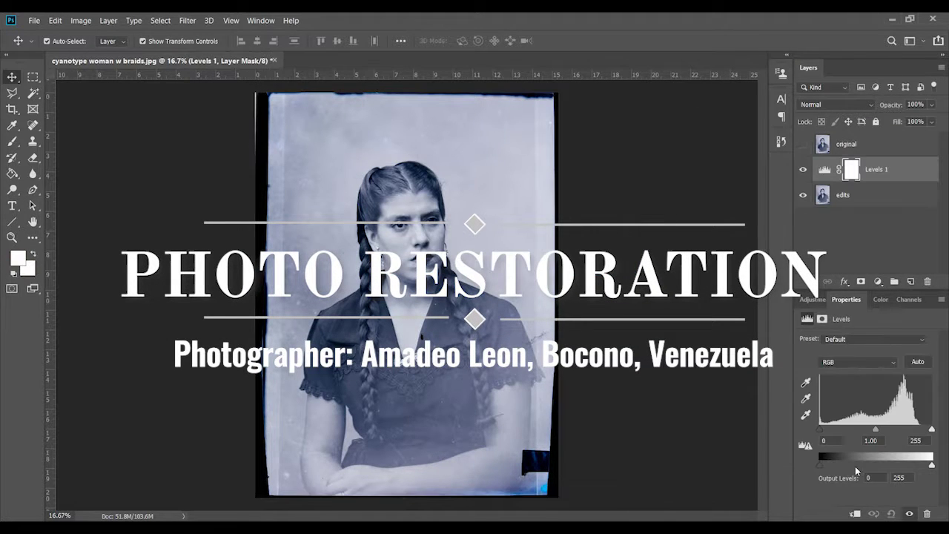
# Set the Levels white input to 228 and crop the dark side borders to 13.87 × 19.88 in.
pyautogui.moveTo(918, 433); pyautogui.dragTo(920, 432)
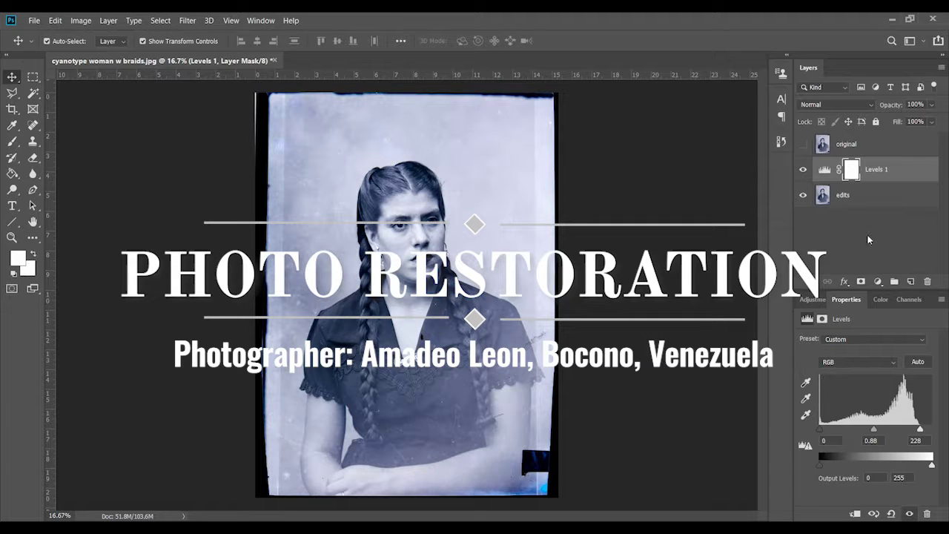
pyautogui.press('c')
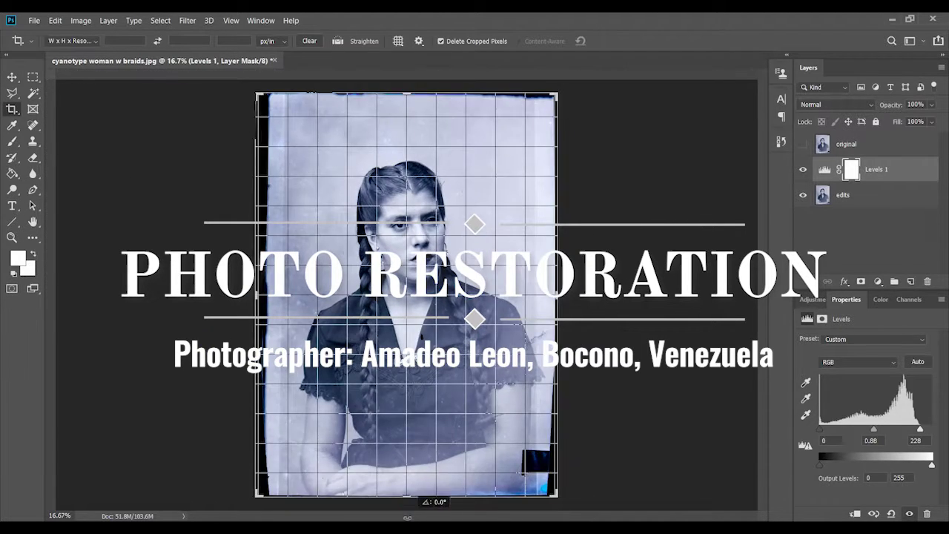
pyautogui.moveTo(404, 495); pyautogui.dragTo(422, 494)
pyautogui.press('Escape')
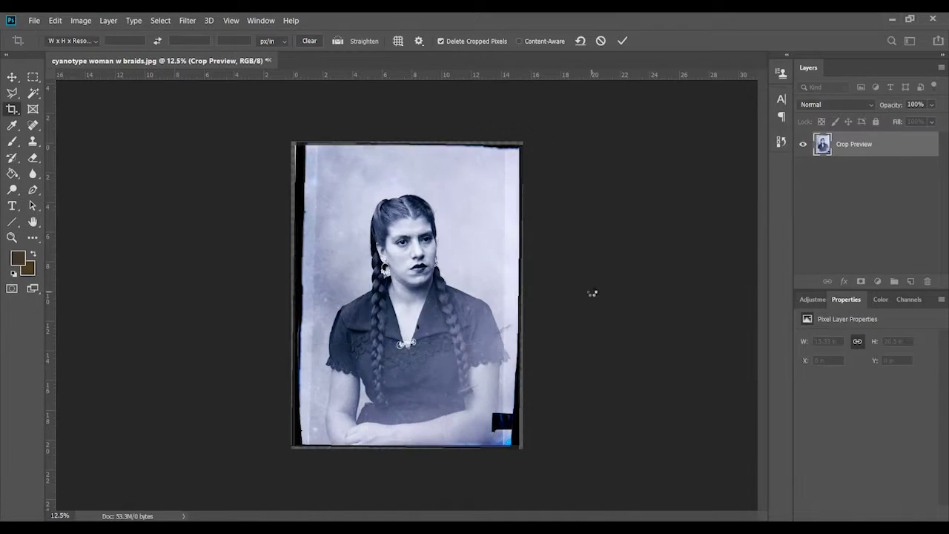
pyautogui.moveTo(519, 295); pyautogui.dragTo(509, 295)
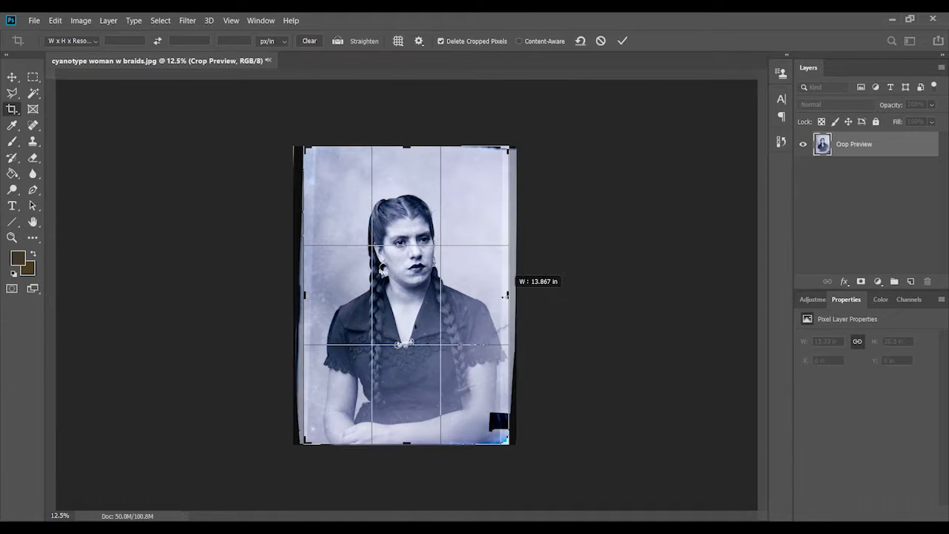
pyautogui.press('Return')
pyautogui.hotkey('ctrl', '+')
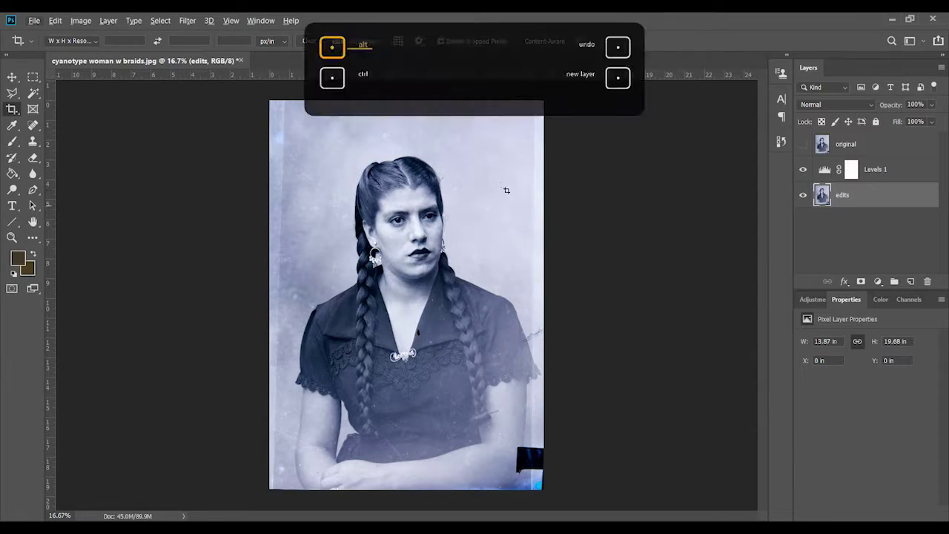
# Dodge the lower dress on the edits layer with an enlarged brush.
pyautogui.press('o')
pyautogui.rightClick(544, 212)
pyautogui.rightClick(609, 344)
pyautogui.press('Escape')
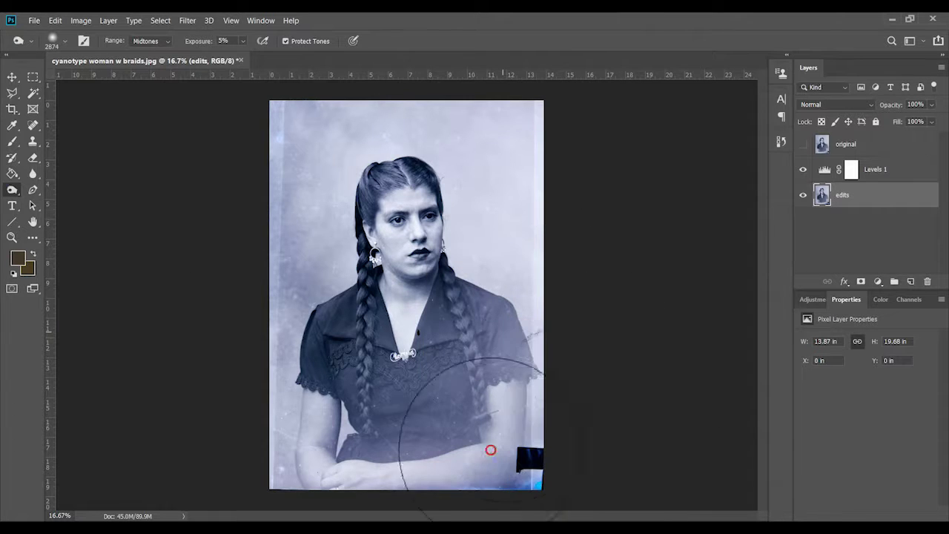
pyautogui.press(']')
pyautogui.press(']')
pyautogui.press(']')
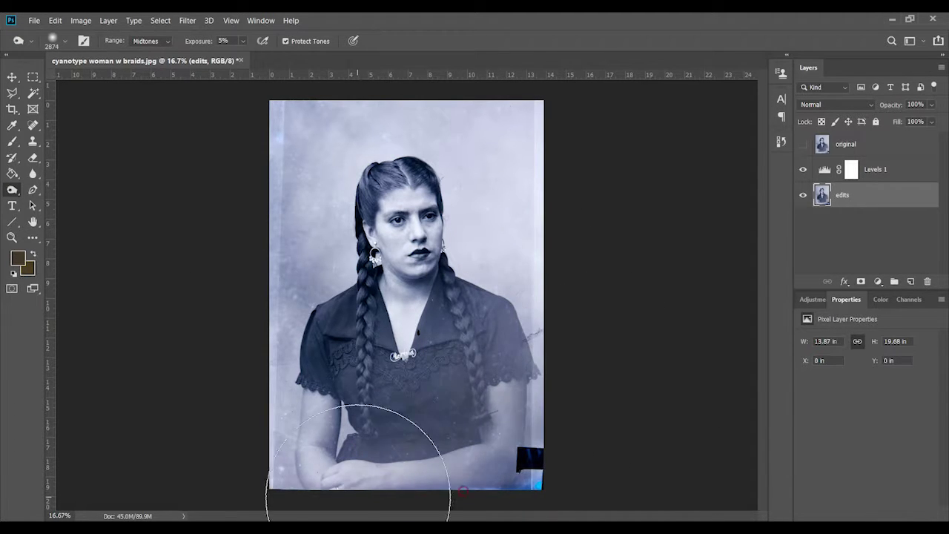
pyautogui.moveTo(356, 496); pyautogui.dragTo(464, 457)
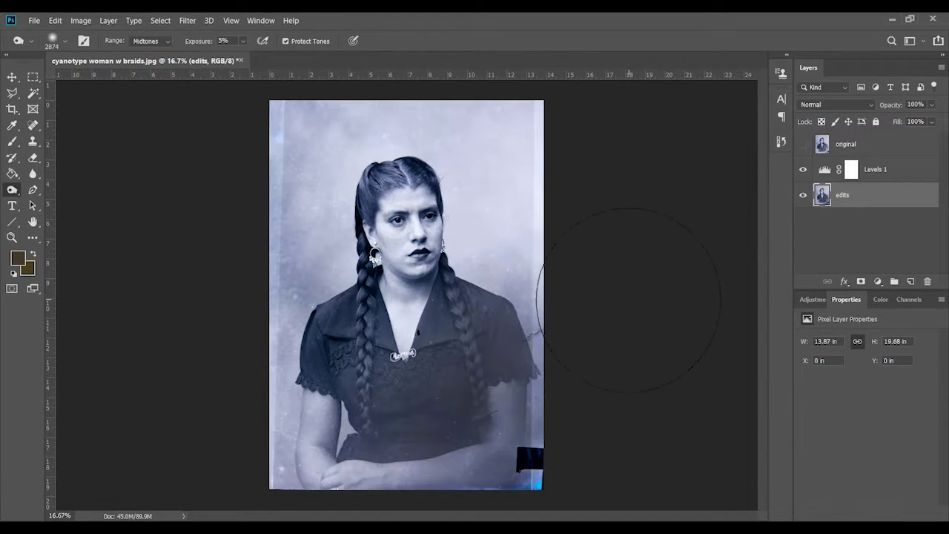
# Add a Black & White 1 adjustment above Levels 1, then adjust dodge exposure on edits.
pyautogui.hotkey('ctrl', 'shift', 'z')
pyautogui.click(866, 221)
pyautogui.hotkey('alt', 'shift', 's')
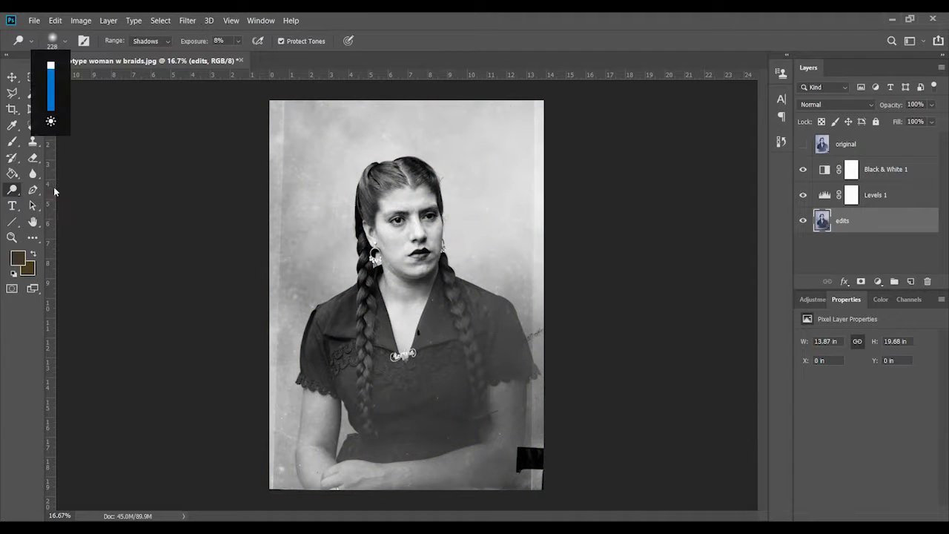
pyautogui.rightClick(531, 392)
pyautogui.press('Escape')
pyautogui.click(780, 141)
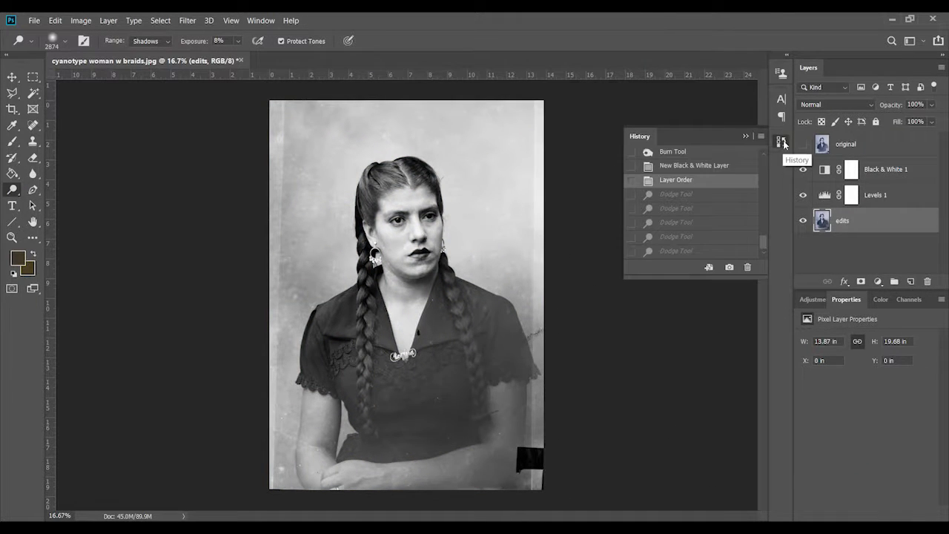
pyautogui.click(781, 141)
# Set the dodge range to Highlights with a 354 px brush.
pyautogui.hotkey('alt', 'shift', 'h')
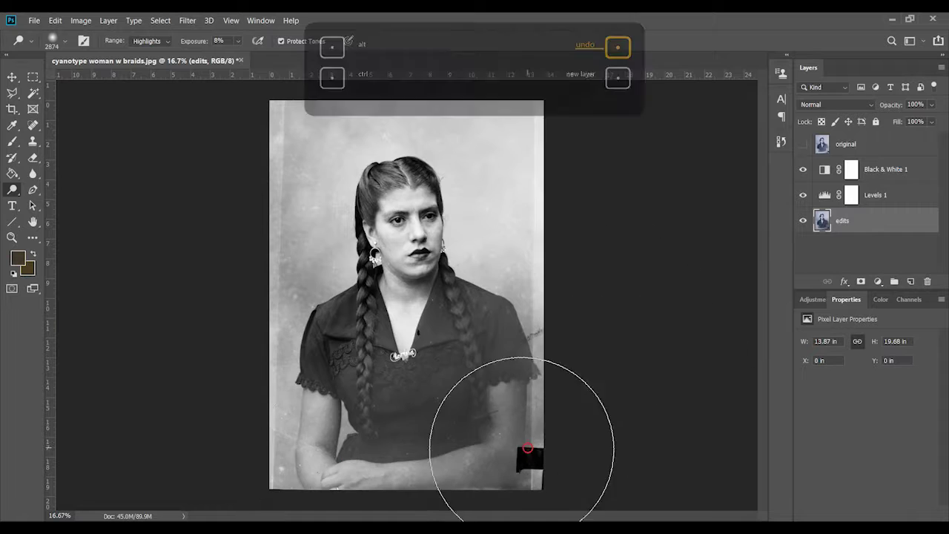
pyautogui.rightClick(498, 320)
pyautogui.write('354')
pyautogui.press('Return')
# Switch to the Burn tool at 2% exposure with a smaller brush.
pyautogui.rightClick(505, 408)
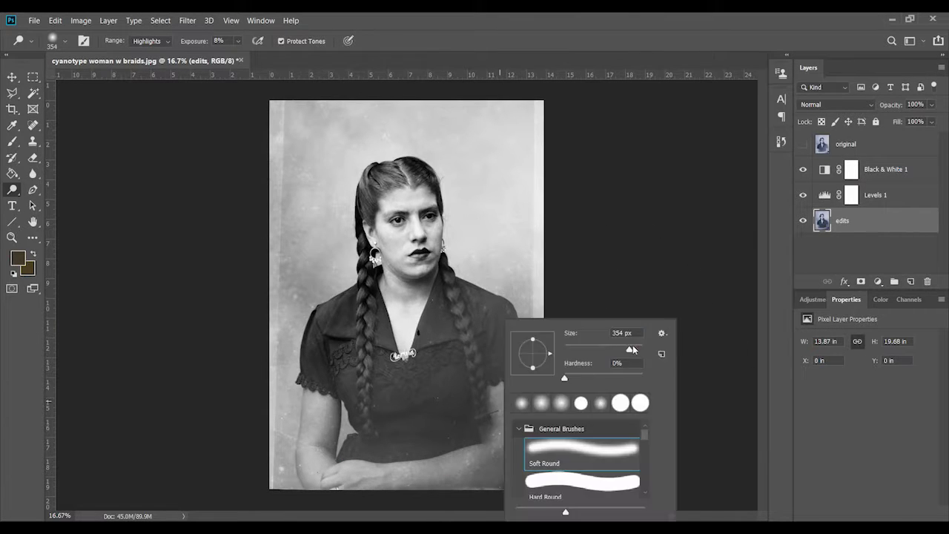
pyautogui.press('Escape')
pyautogui.hotkey('shift', 'o')
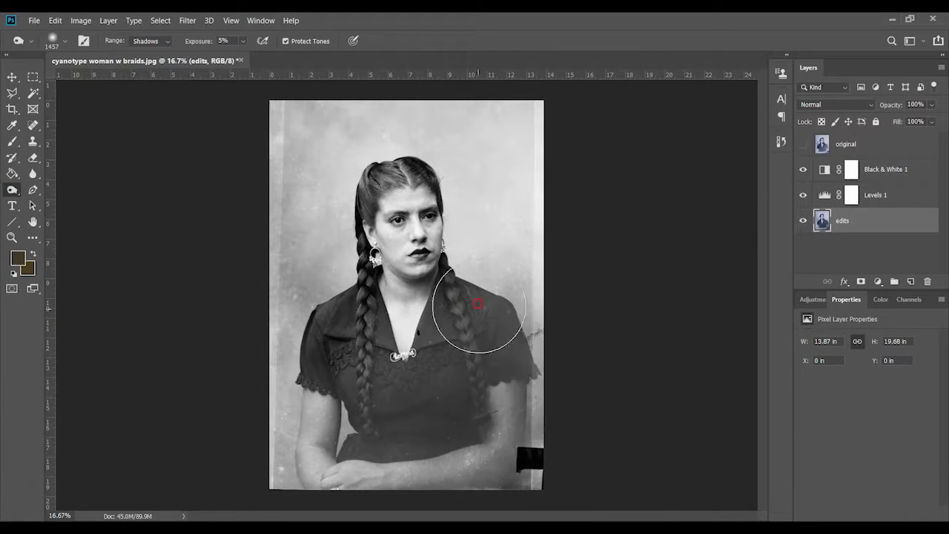
pyautogui.hotkey('ctrl', 'z')
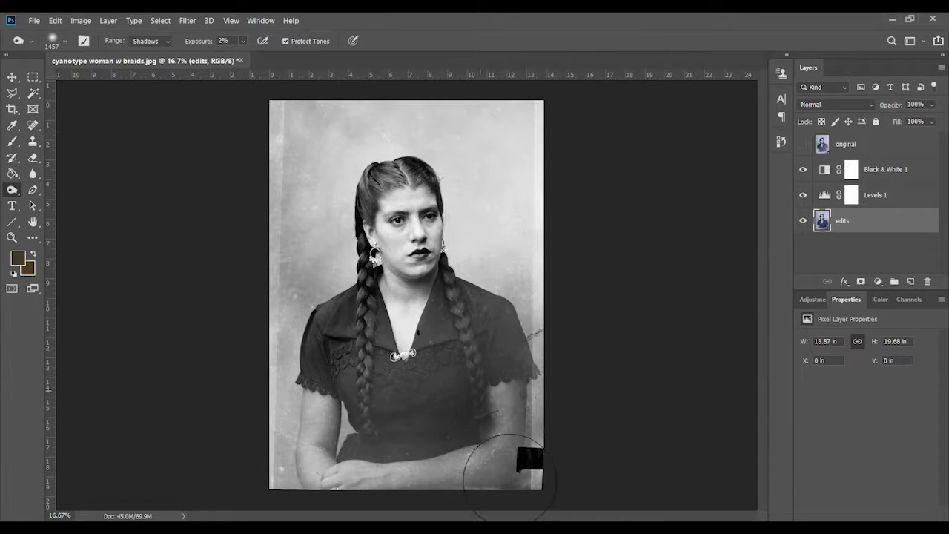
pyautogui.rightClick(503, 296)
# Zoom in on the dress and arms and toggle Levels 1 off and on to compare.
pyautogui.hotkey('ctrl', '+')
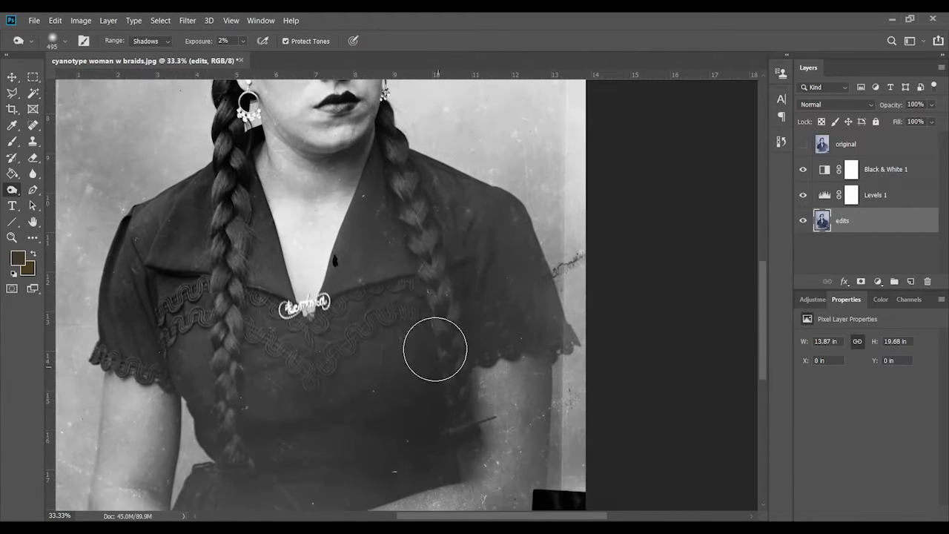
pyautogui.scroll(-3, 486, 361)
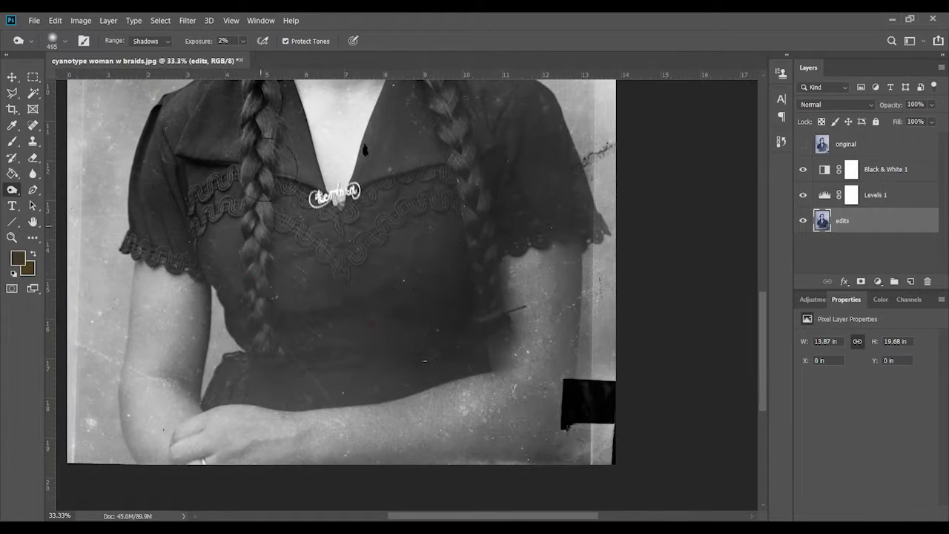
pyautogui.scroll(3, 515, 296)
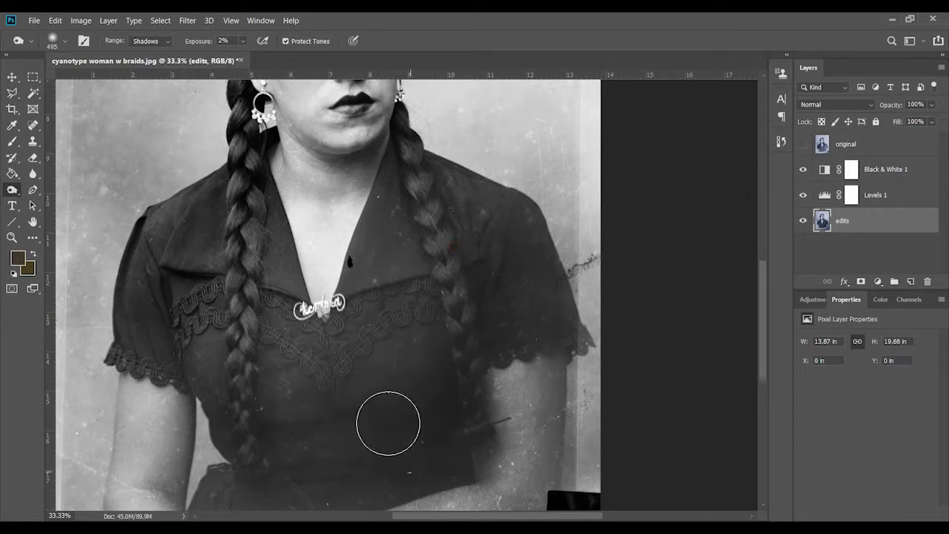
pyautogui.scroll(3, 388, 423)
pyautogui.scroll(-2, 557, 173)
pyautogui.scroll(-3, 557, 174)
pyautogui.click(808, 195)
pyautogui.scroll(-1, 610, 338)
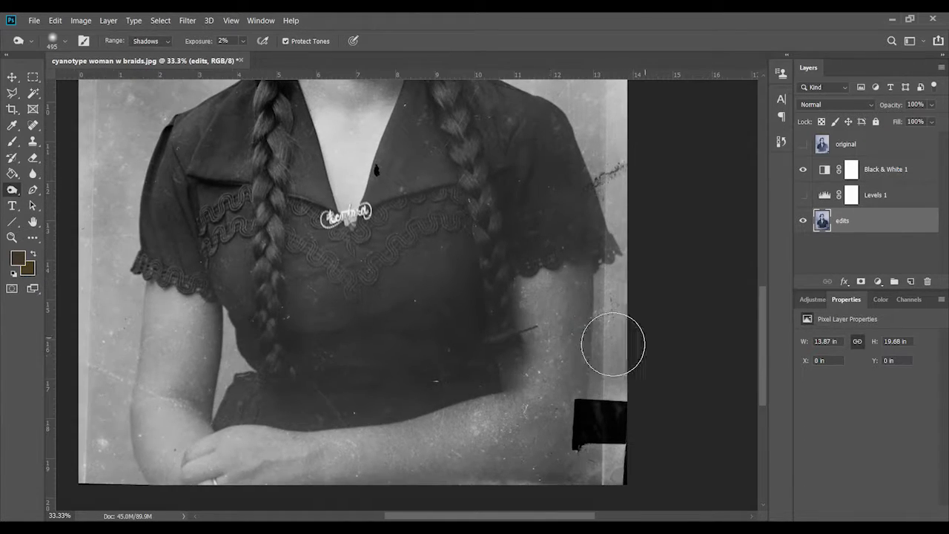
pyautogui.scroll(3, 290, 95)
pyautogui.scroll(-3, 542, 148)
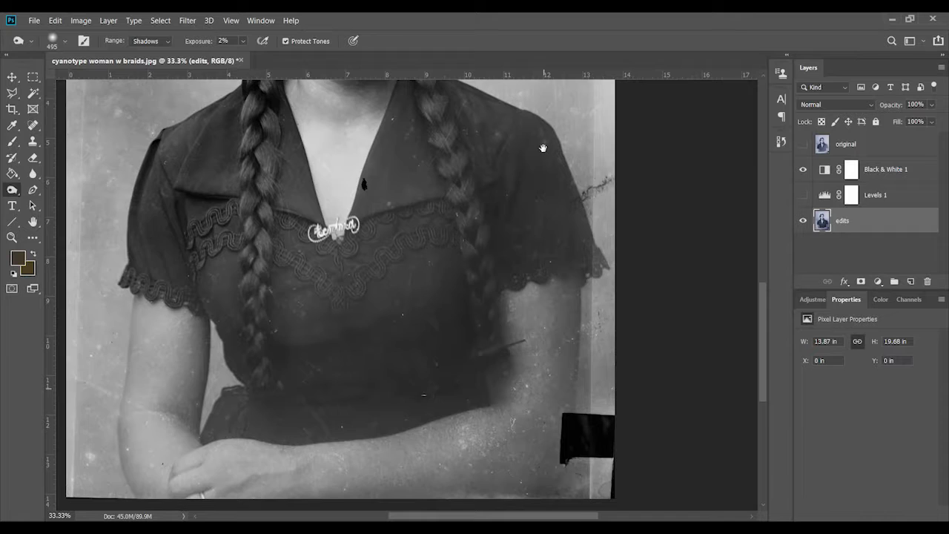
pyautogui.click(803, 194)
pyautogui.click(851, 194)
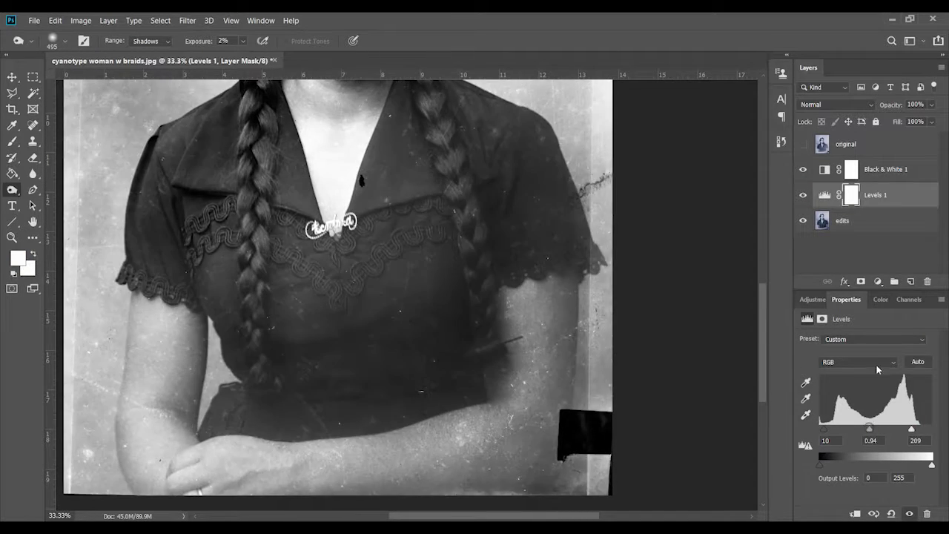
# Invert the Levels 1 mask and paint white to reveal its brightening on the lower dress.
pyautogui.click(821, 319)
pyautogui.hotkey('ctrl', 'i')
pyautogui.hotkey('ctrl', '-')
pyautogui.click(12, 140)
pyautogui.click(22, 261)
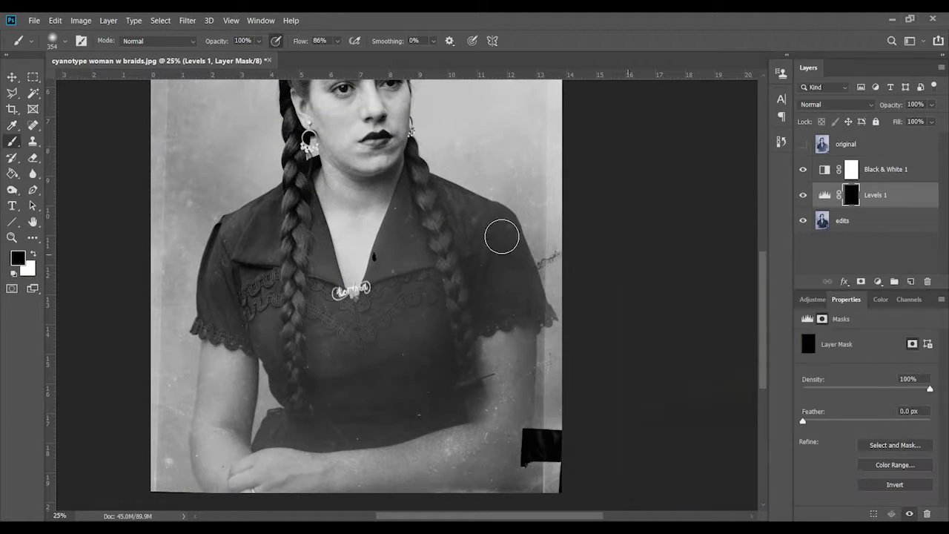
pyautogui.press('Return')
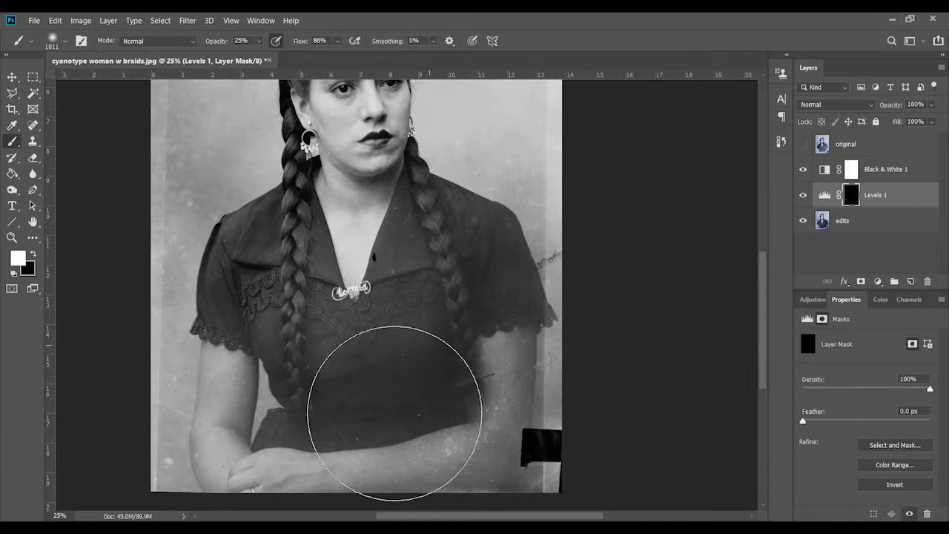
pyautogui.moveTo(423, 402); pyautogui.dragTo(483, 426)
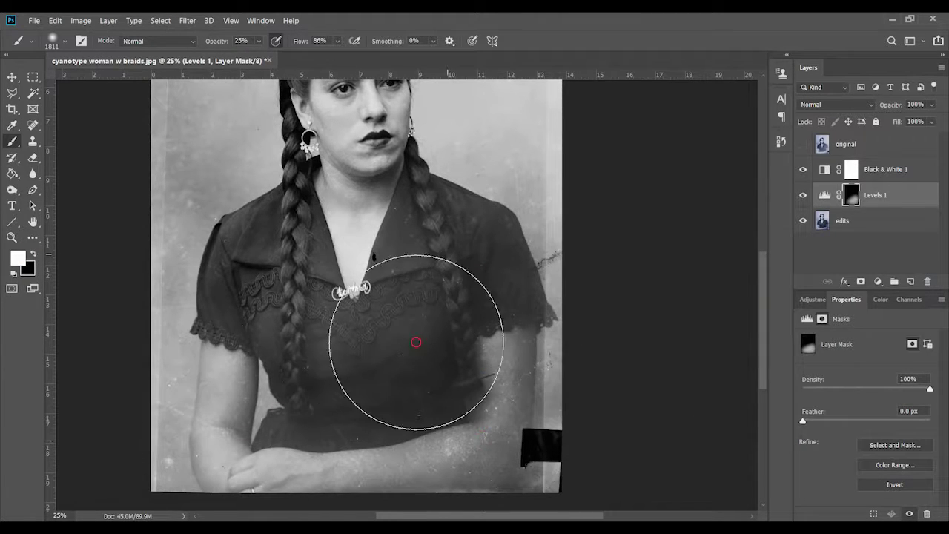
# Resize the brush to 306 px and toggle Levels 1 to compare.
pyautogui.rightClick(407, 320)
pyautogui.write('306')
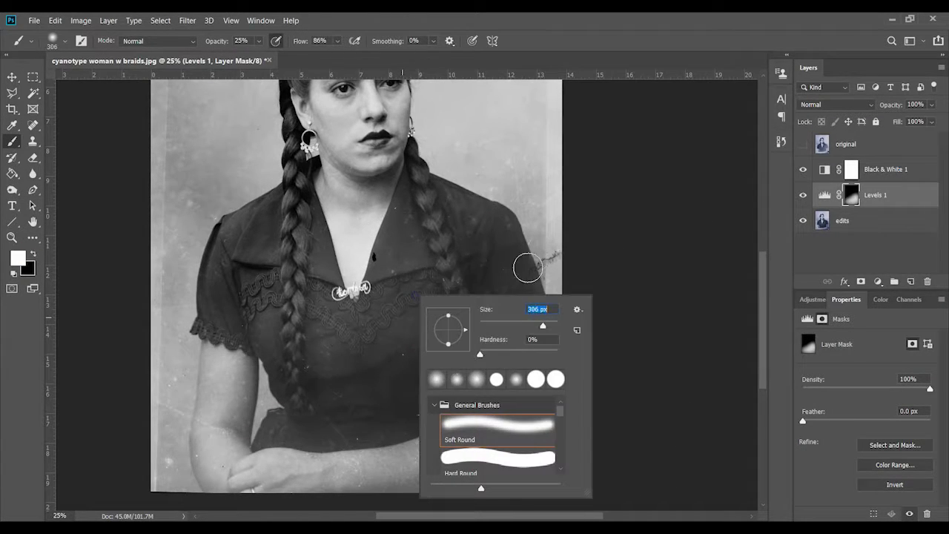
pyautogui.press('Return')
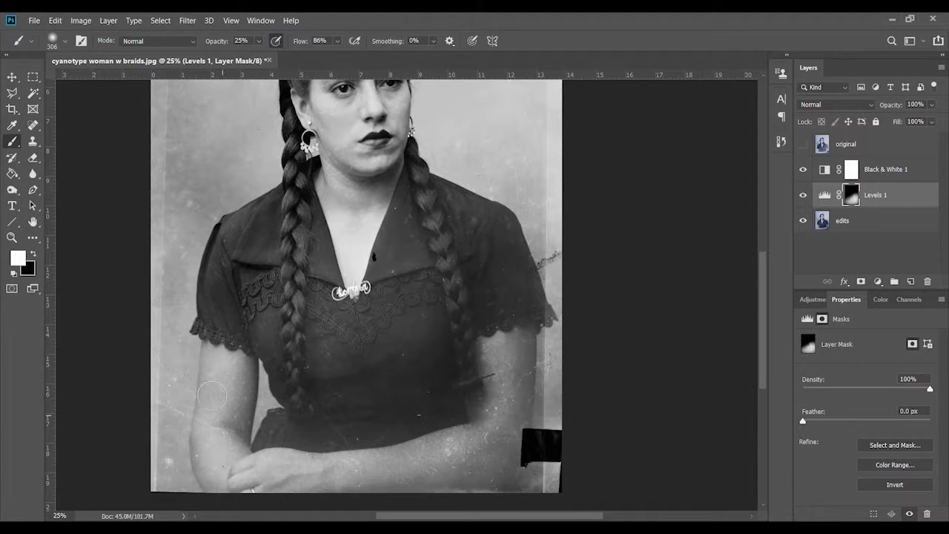
pyautogui.click(802, 195)
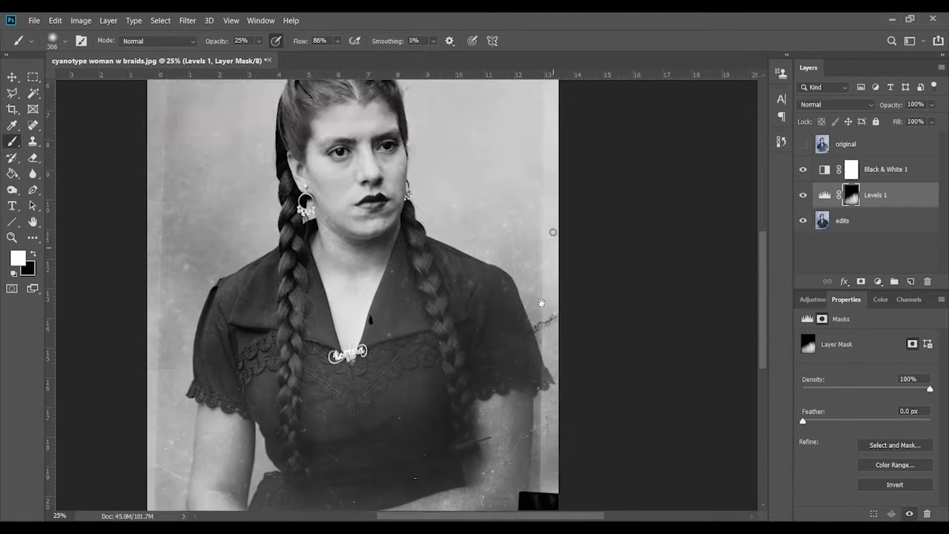
# Add a Brightness/Contrast 1 layer at Brightness 20, Contrast 14, and invert its mask.
pyautogui.click(811, 299)
pyautogui.click(805, 326)
pyautogui.moveTo(865, 374); pyautogui.dragTo(874, 374)
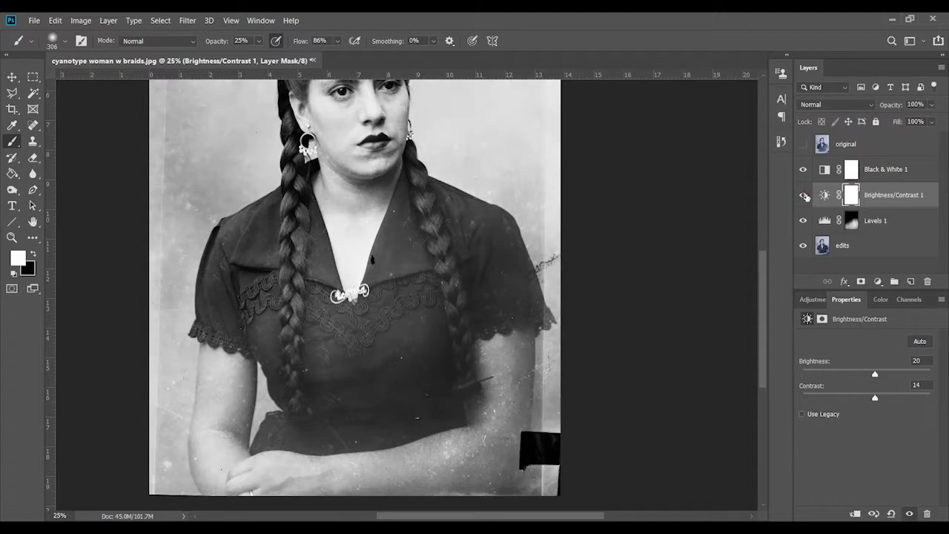
pyautogui.click(851, 194)
pyautogui.hotkey('ctrl', 'i')
# Paint white through the mask to brighten the right shoulder and arm, then compare.
pyautogui.rightClick(512, 276)
pyautogui.write('2165')
pyautogui.press('Return')
pyautogui.moveTo(486, 429); pyautogui.dragTo(456, 296)
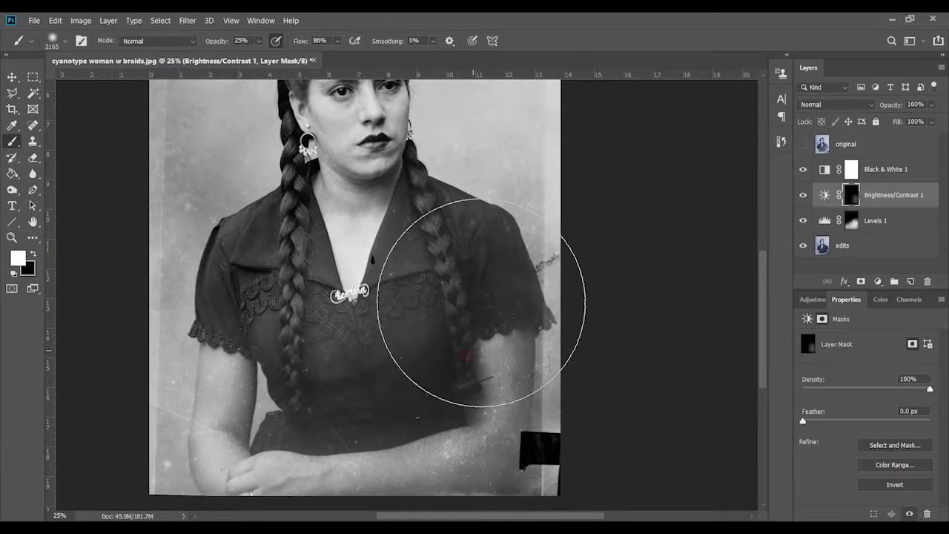
pyautogui.rightClick(489, 311)
pyautogui.write('385')
pyautogui.press('Return')
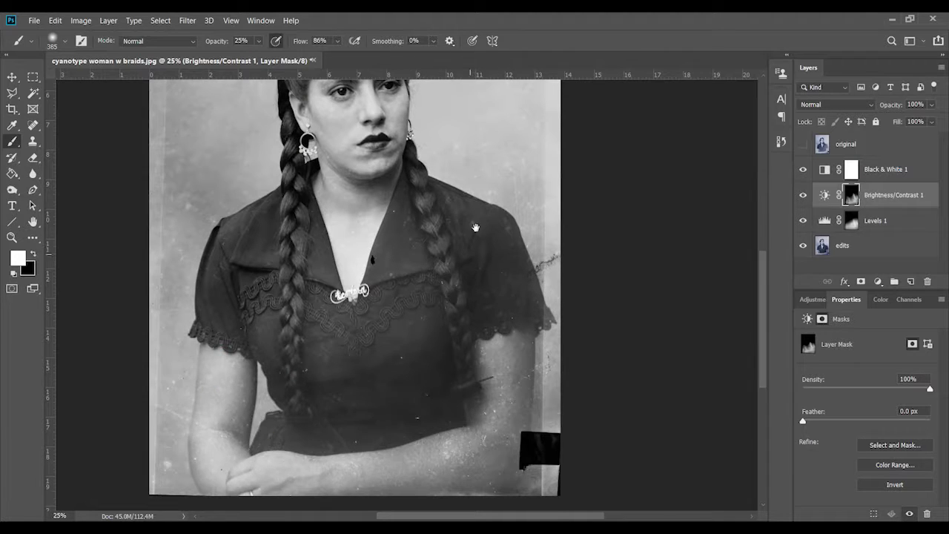
pyautogui.scroll(-2, 543, 282)
pyautogui.click(802, 195)
# Move Black & White 1 above the original and duplicate the original to the stack bottom.
pyautogui.click(802, 144)
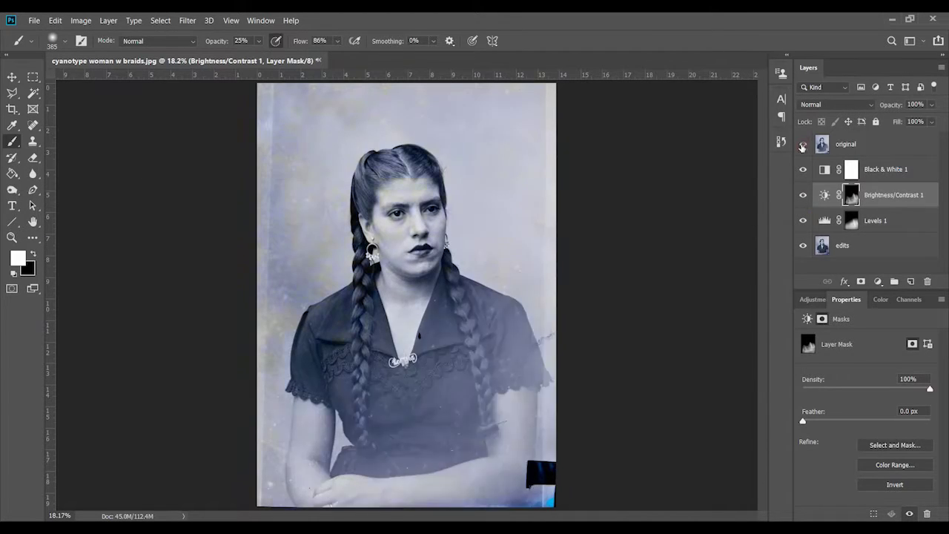
pyautogui.moveTo(882, 170); pyautogui.dragTo(882, 138)
pyautogui.click(842, 245)
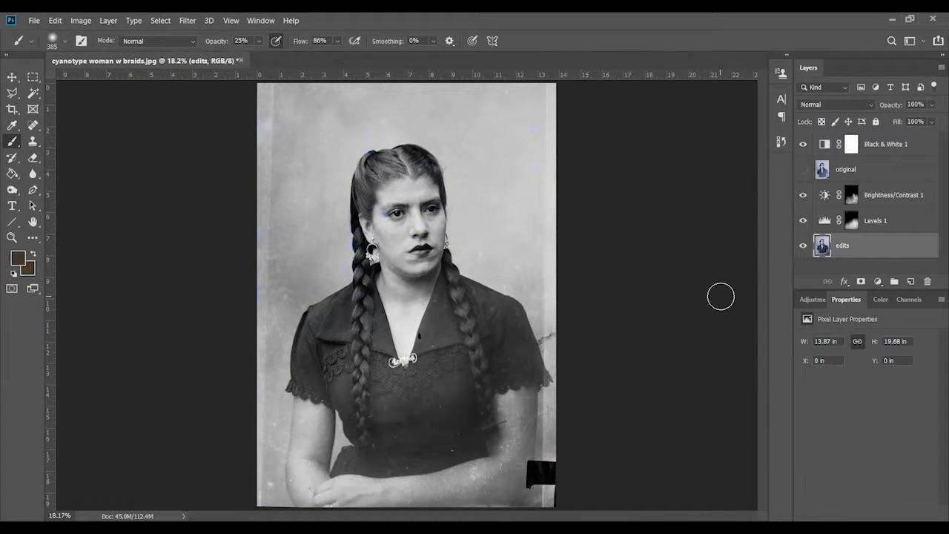
pyautogui.scroll(3, 445, 286)
pyautogui.rightClick(845, 169)
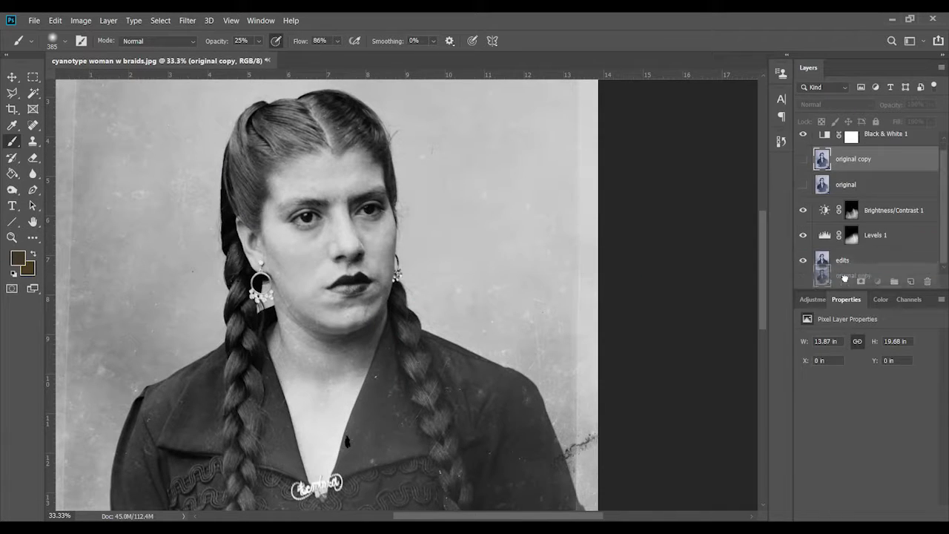
pyautogui.scroll(-1, 808, 244)
pyautogui.click(807, 236)
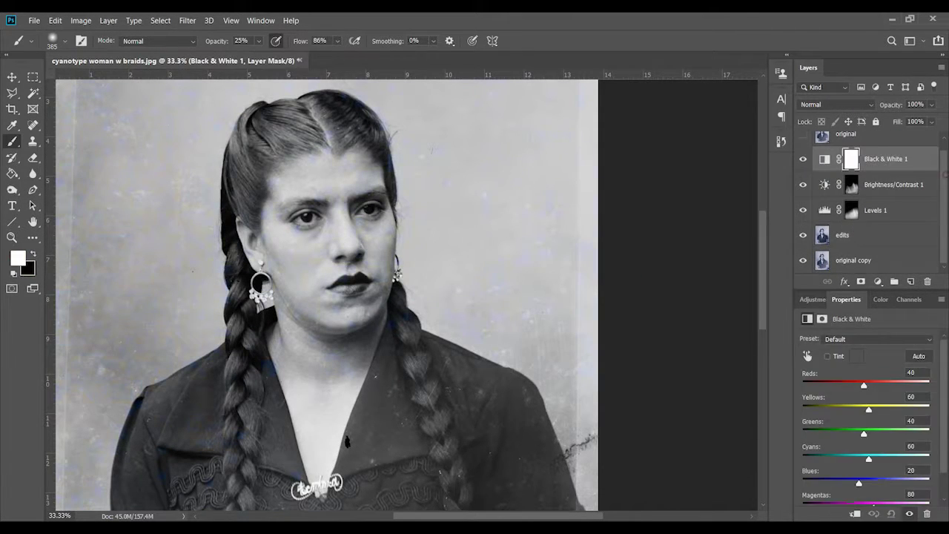
# Preview Dust & Scratches at Radius 20 with a raised Threshold, toggling the preview.
pyautogui.click(187, 20)
pyautogui.click(138, 219)
pyautogui.moveTo(640, 235); pyautogui.dragTo(642, 237)
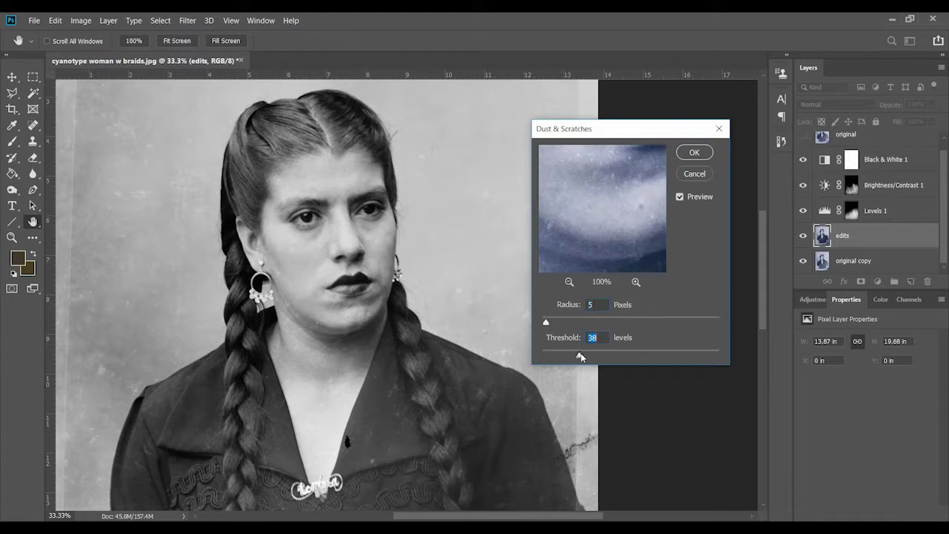
pyautogui.moveTo(545, 321); pyautogui.dragTo(561, 322)
pyautogui.click(679, 197)
pyautogui.click(680, 197)
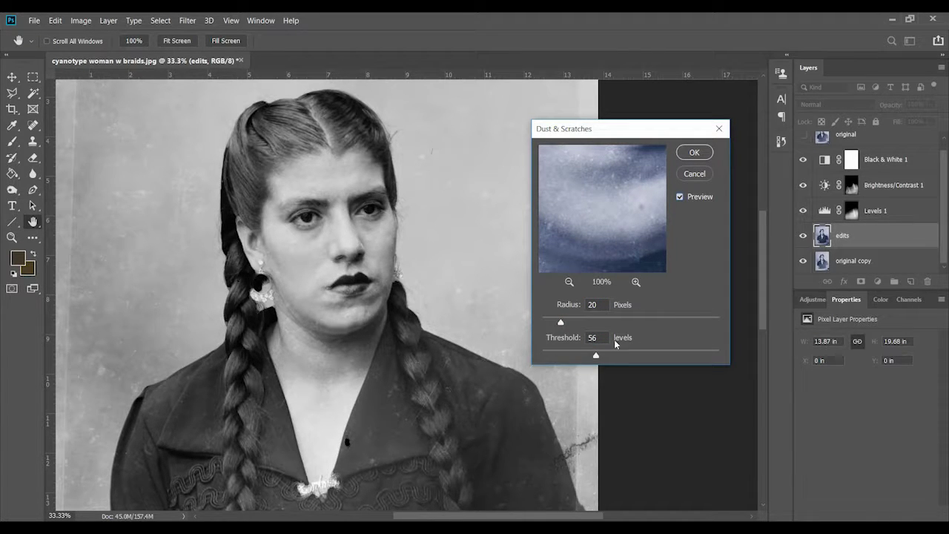
pyautogui.moveTo(596, 355); pyautogui.dragTo(610, 356)
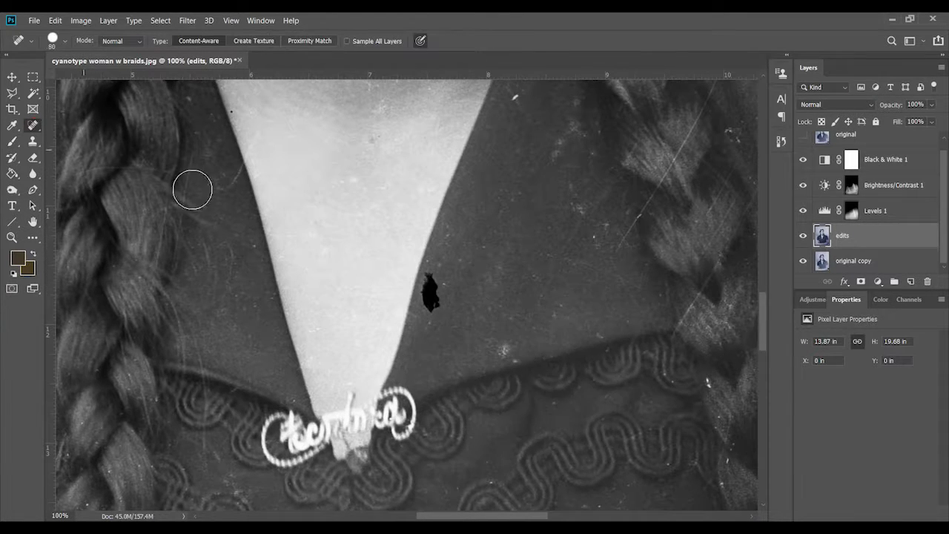
# Set the Spot Healing Brush to 14 px and heal the black blot on the shirt.
pyautogui.rightClick(467, 288)
pyautogui.click(432, 293)
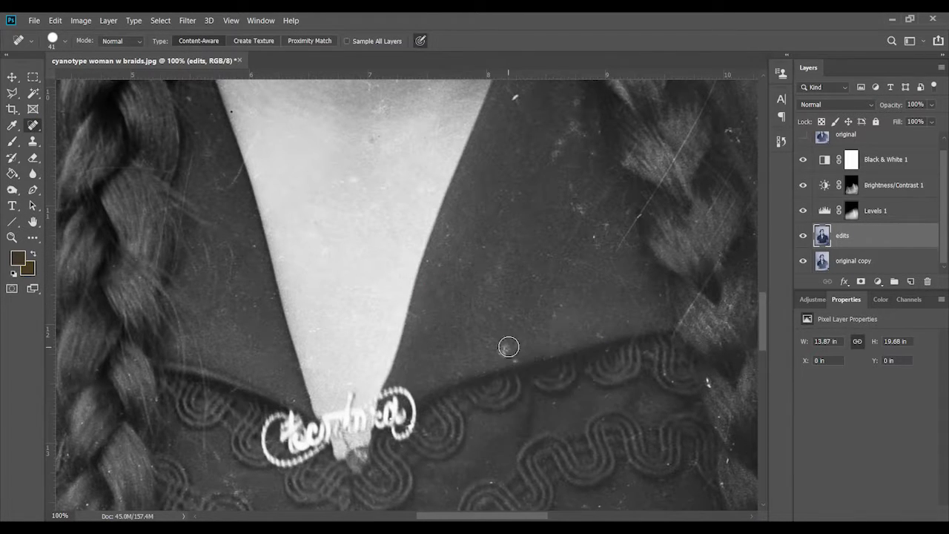
pyautogui.scroll(5, 453, 247)
pyautogui.rightClick(474, 234)
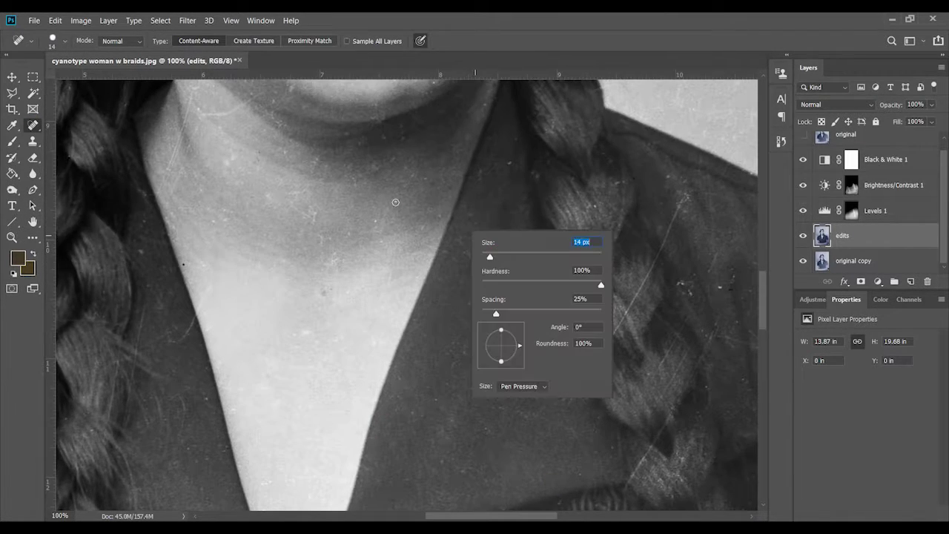
pyautogui.write('14')
pyautogui.press('Return')
pyautogui.click(326, 291)
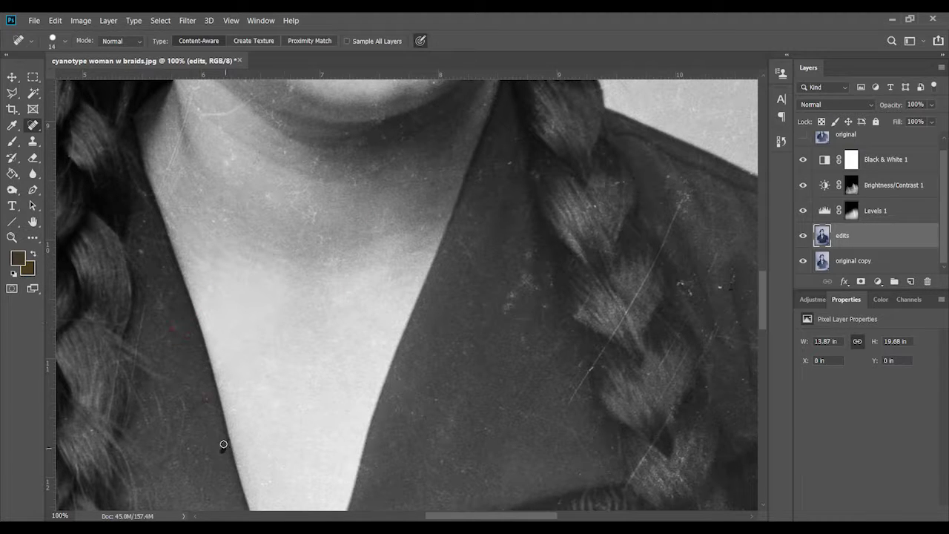
# Heal the dark marks and dust streak on the shirt.
pyautogui.moveTo(543, 317); pyautogui.dragTo(539, 332)
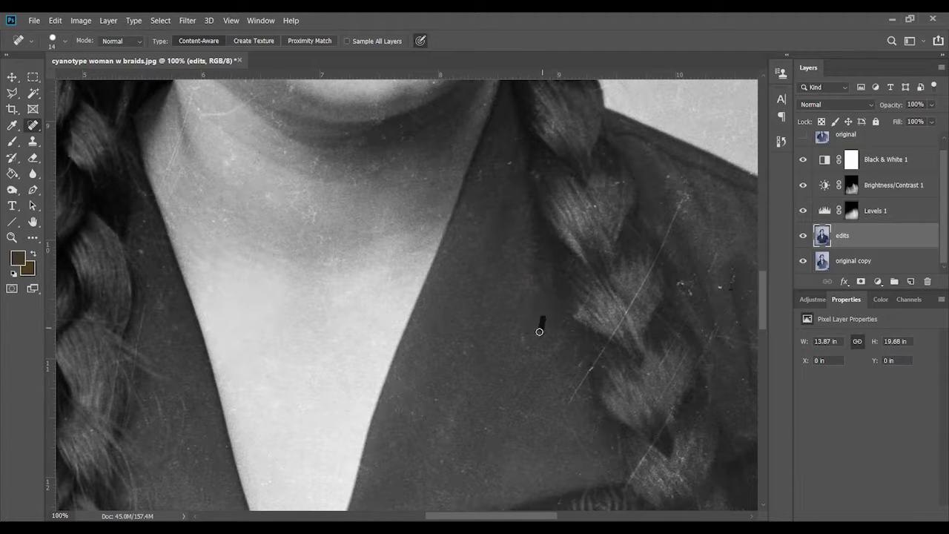
pyautogui.moveTo(450, 361); pyautogui.dragTo(447, 382)
pyautogui.scroll(-5, 444, 336)
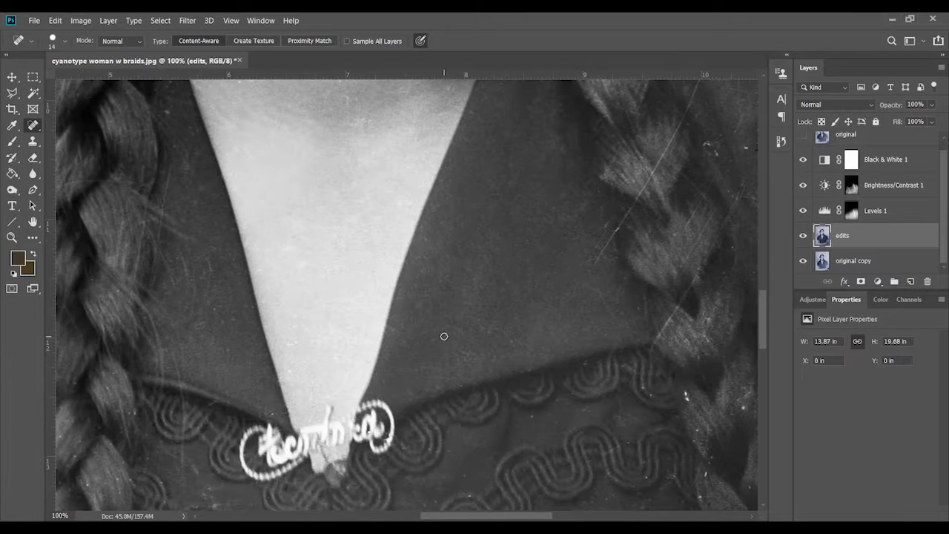
pyautogui.moveTo(404, 291); pyautogui.dragTo(402, 325)
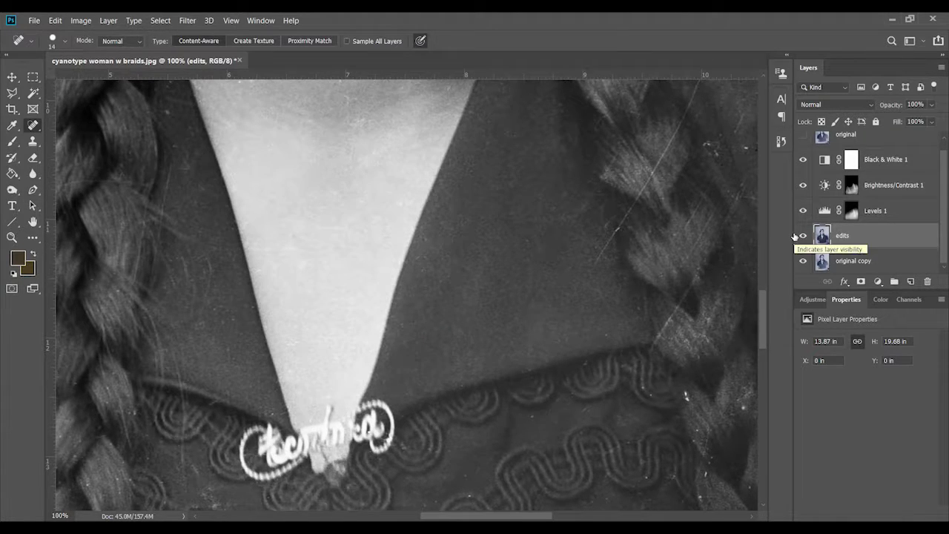
# Heal the light specks and a short dark mark on the coat and its shoulder.
pyautogui.hotkey('ctrl', '-')
pyautogui.hotkey('ctrl', '-')
pyautogui.hotkey('ctrl', '-')
pyautogui.hotkey('ctrl', '-')
pyautogui.scroll(3, 466, 301)
pyautogui.scroll(1, 470, 303)
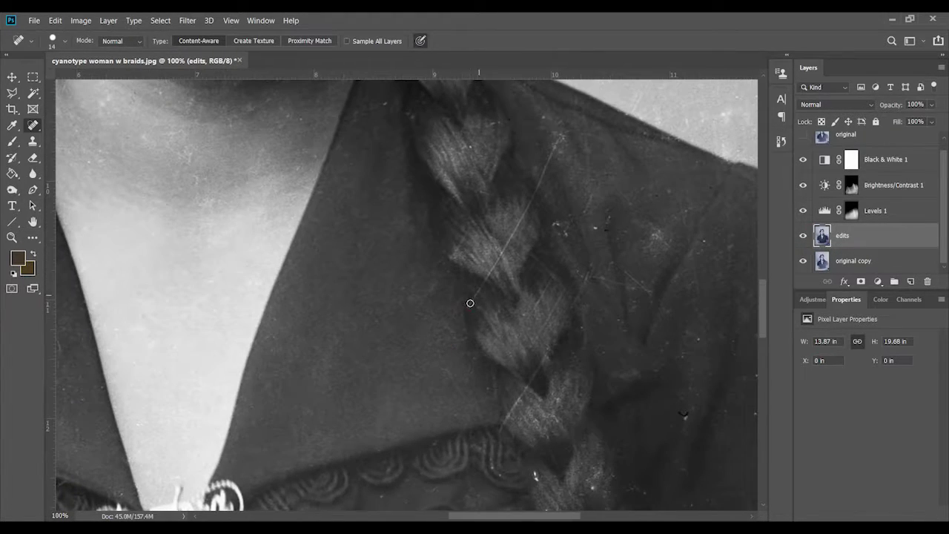
pyautogui.scroll(3, 463, 143)
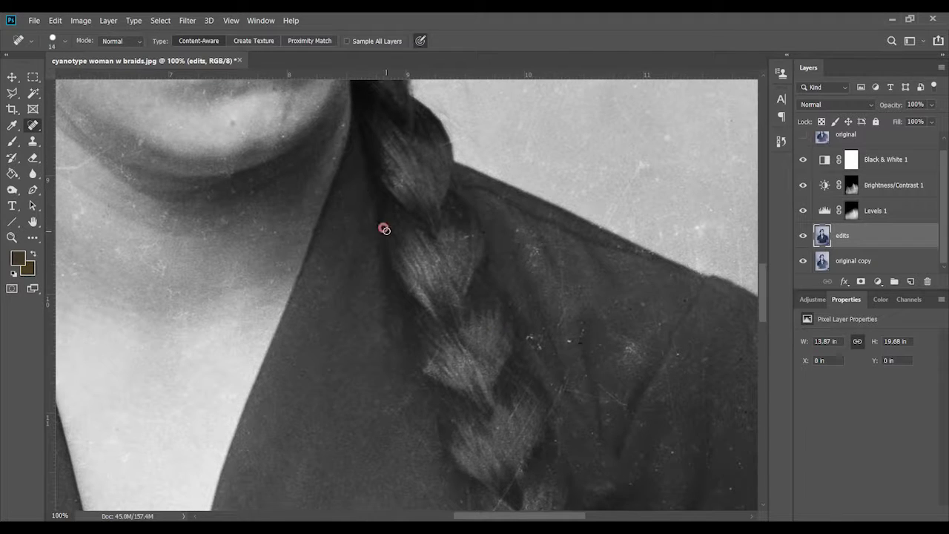
pyautogui.hscroll(3, 505, 237)
pyautogui.scroll(-2, 505, 237)
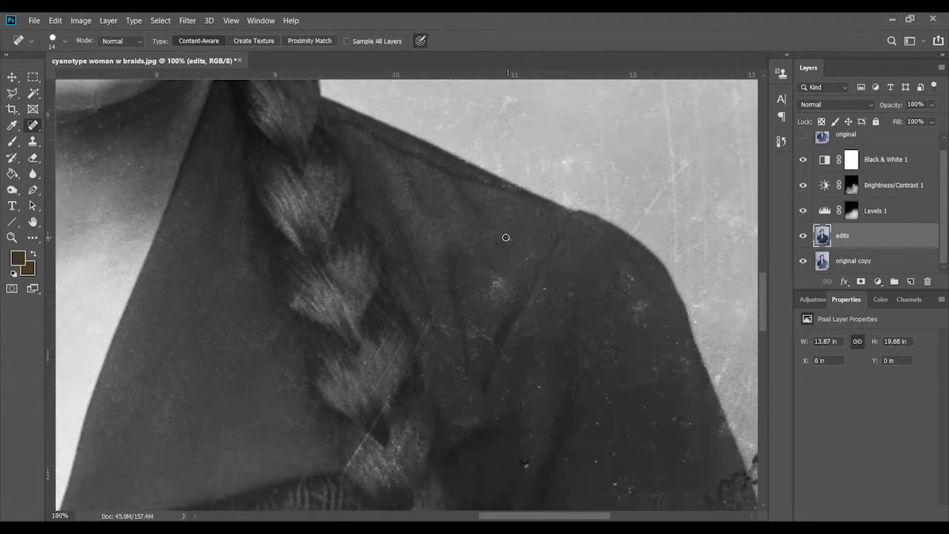
pyautogui.click(495, 282)
pyautogui.click(621, 290)
pyautogui.click(639, 313)
pyautogui.scroll(1, 467, 155)
pyautogui.hscroll(-1, 467, 156)
pyautogui.moveTo(554, 194); pyautogui.dragTo(554, 215)
# Heal the scratch running down the right braid and pan up to the neck.
pyautogui.scroll(-7, 519, 196)
pyautogui.hscroll(2, 519, 197)
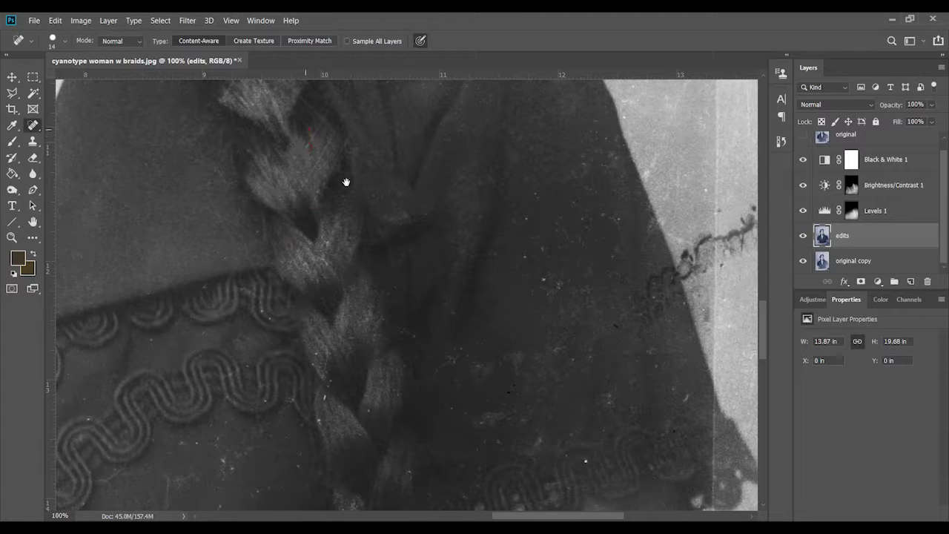
pyautogui.moveTo(315, 131); pyautogui.dragTo(328, 201)
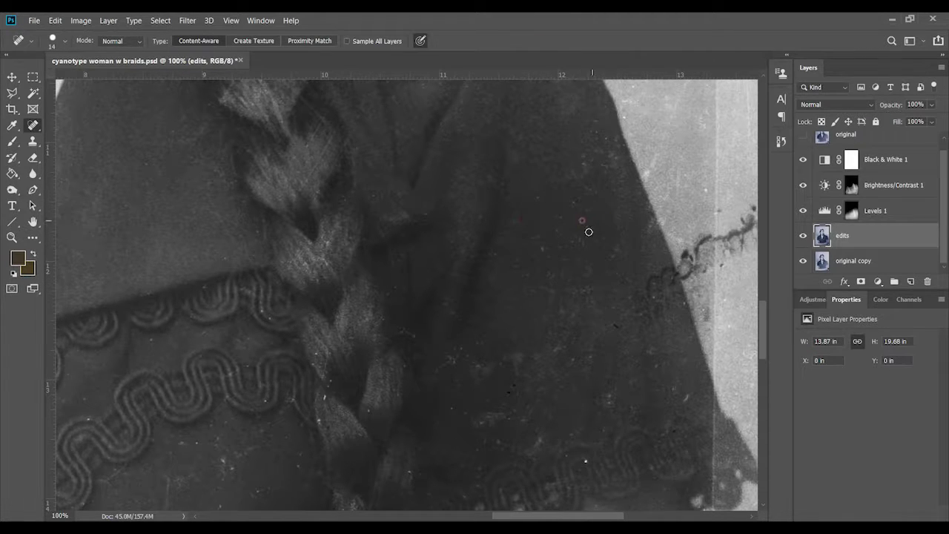
pyautogui.moveTo(279, 159); pyautogui.dragTo(382, 275)
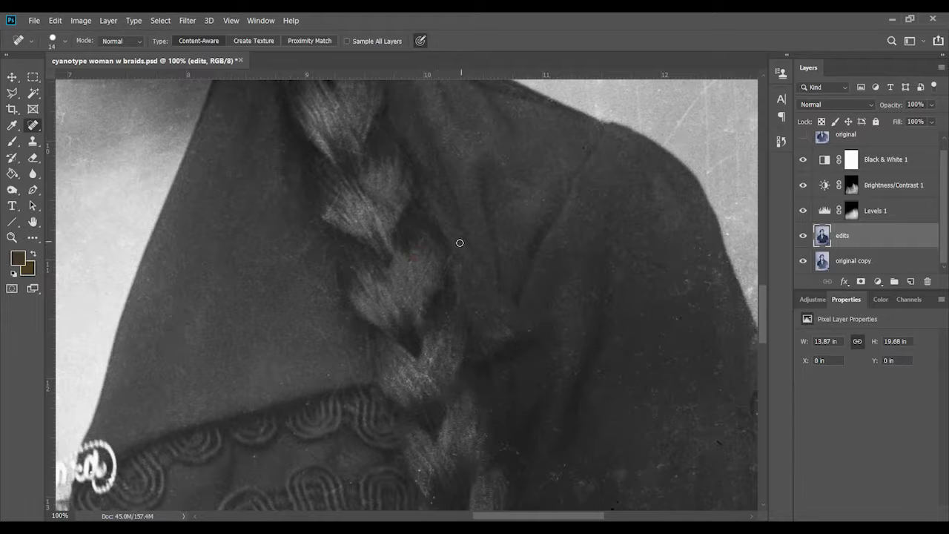
pyautogui.moveTo(336, 201); pyautogui.dragTo(376, 297)
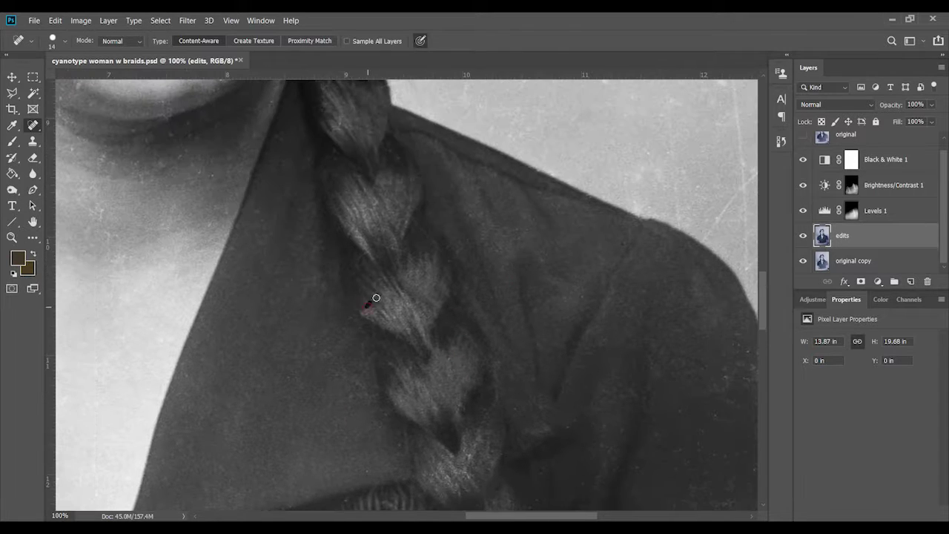
# Heal the dust specks and scratch on the neck.
pyautogui.hscroll(-5, 411, 239)
pyautogui.click(314, 226)
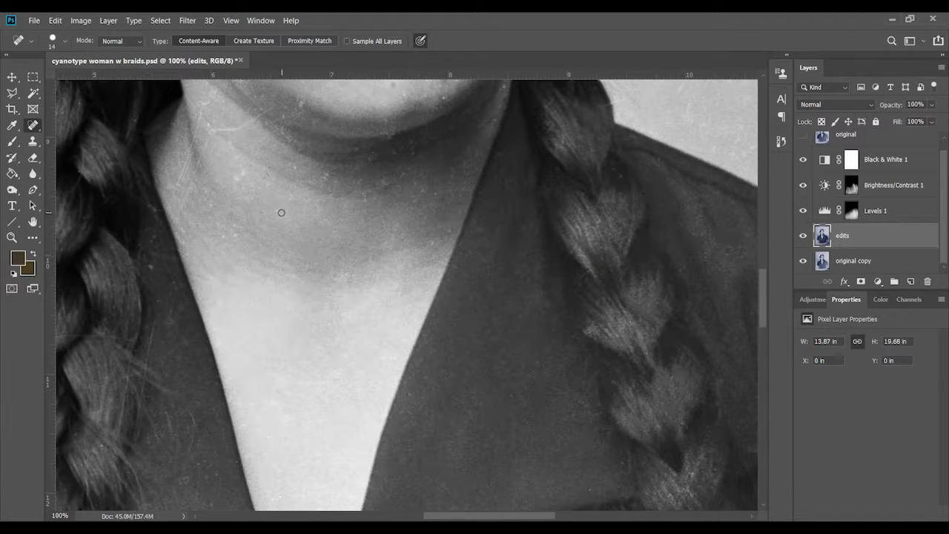
pyautogui.moveTo(178, 181); pyautogui.dragTo(193, 141)
pyautogui.click(207, 105)
pyautogui.scroll(2, 207, 201)
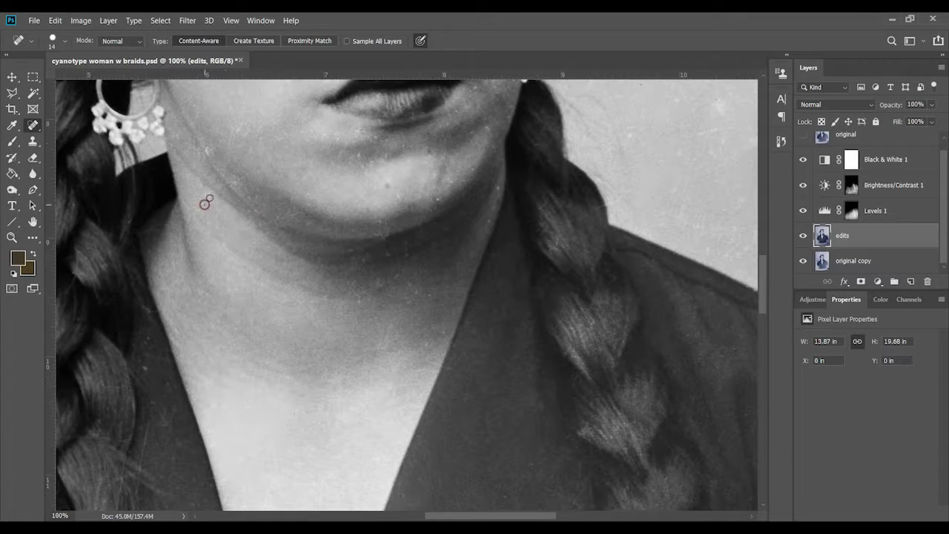
pyautogui.click(207, 150)
# Heal the dust spots around the chin, upper lip and cheek.
pyautogui.click(442, 332)
pyautogui.scroll(3, 293, 201)
pyautogui.hscroll(1, 293, 202)
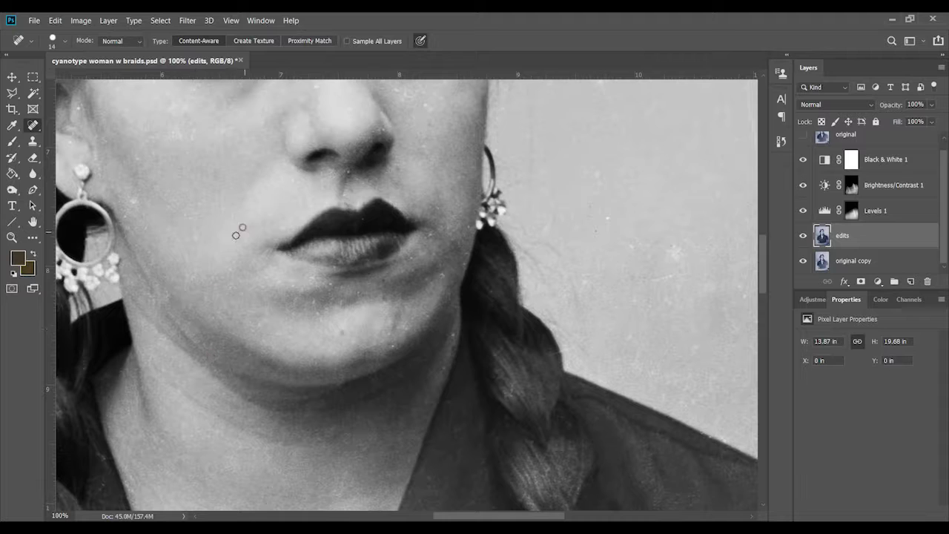
pyautogui.click(346, 202)
pyautogui.click(437, 209)
pyautogui.click(282, 332)
pyautogui.click(386, 333)
# Heal the cheek scratch, the specks below the nose and those on the right cheek.
pyautogui.scroll(2, 433, 278)
pyautogui.hscroll(-1, 470, 330)
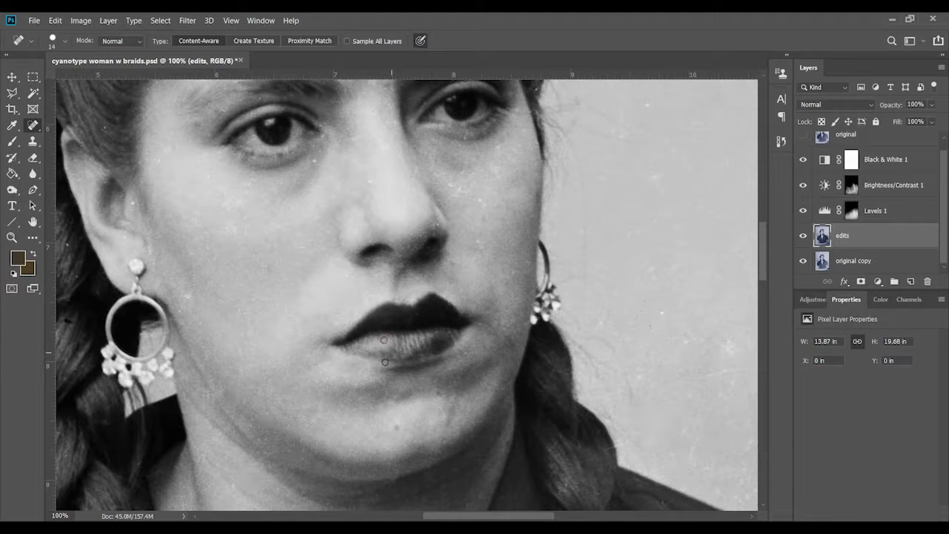
pyautogui.moveTo(240, 351); pyautogui.dragTo(239, 387)
pyautogui.click(347, 265)
pyautogui.click(387, 268)
pyautogui.click(455, 194)
# Heal the specks on the forehead and in the hair, then scroll back down.
pyautogui.scroll(3, 478, 315)
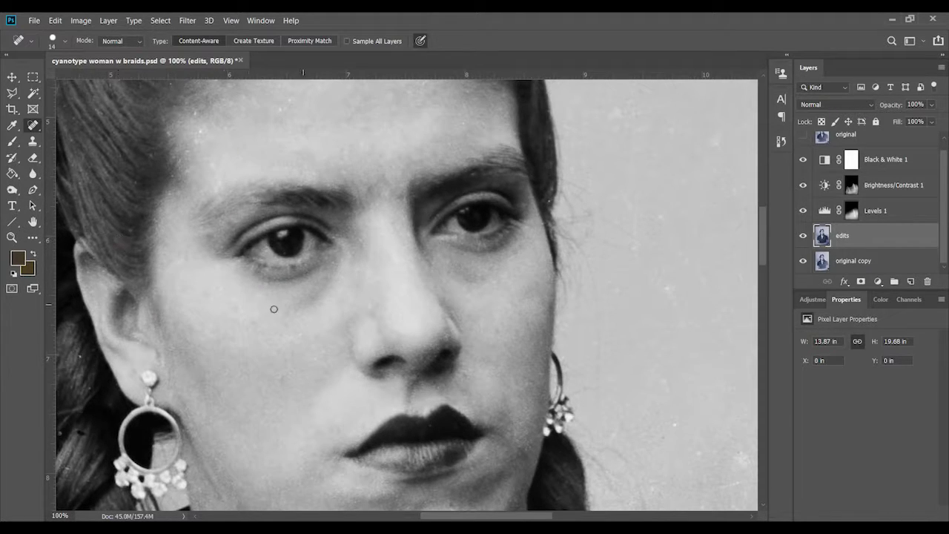
pyautogui.scroll(2, 388, 227)
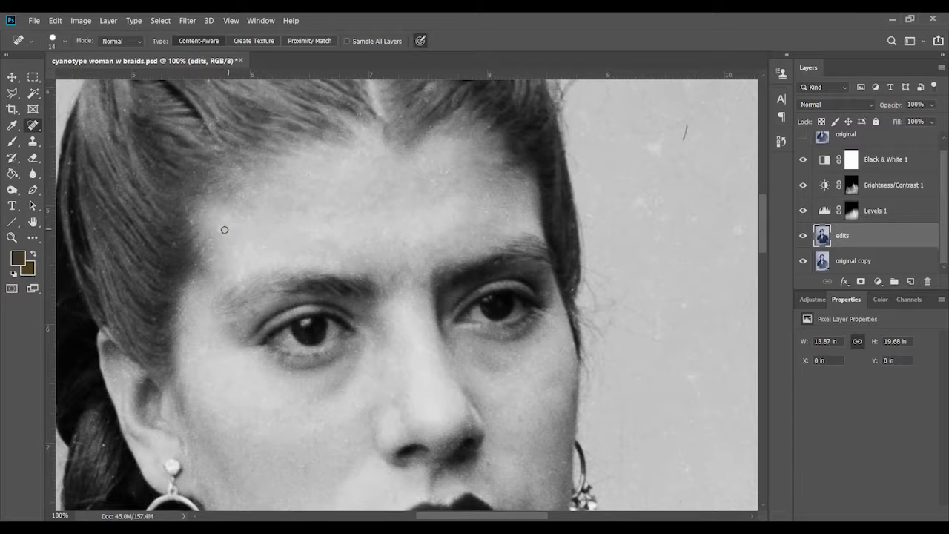
pyautogui.click(246, 256)
pyautogui.click(368, 261)
pyautogui.scroll(3, 562, 110)
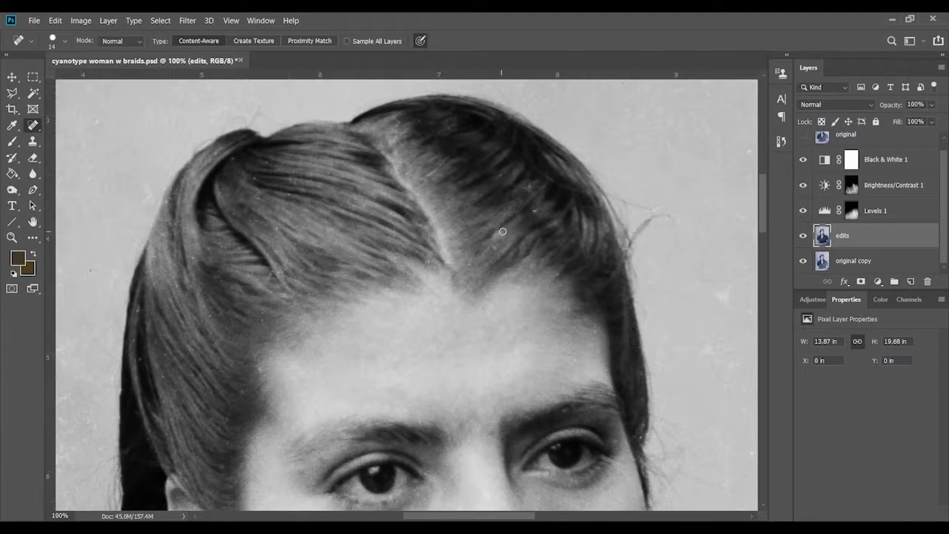
pyautogui.click(240, 250)
pyautogui.scroll(-2, 194, 356)
pyautogui.scroll(-3, 324, 328)
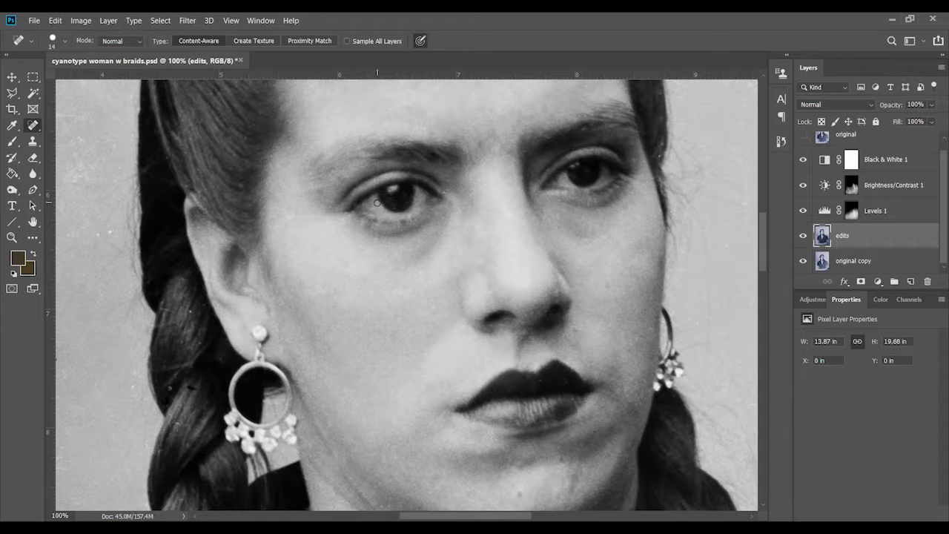
pyautogui.scroll(-2, 474, 251)
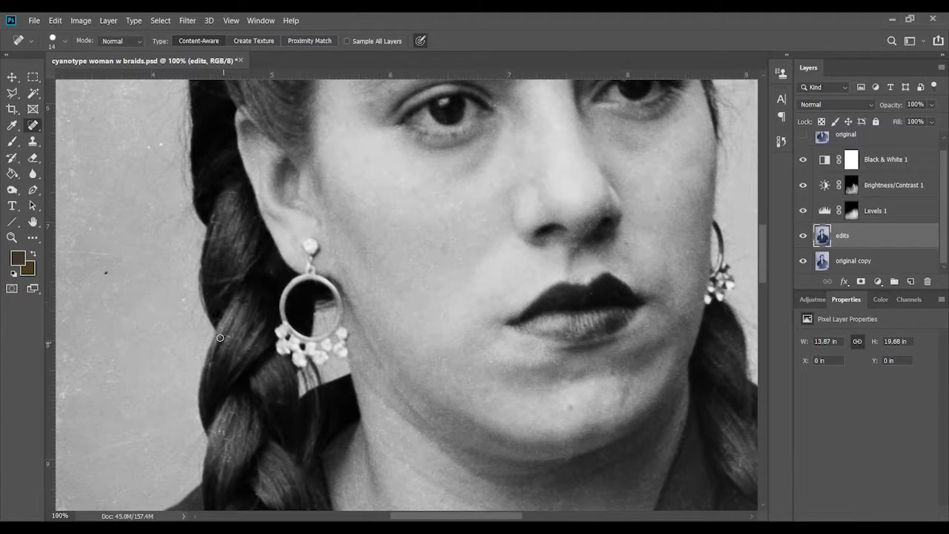
pyautogui.scroll(-3, 220, 338)
pyautogui.scroll(-1, 204, 288)
pyautogui.scroll(-2, 299, 206)
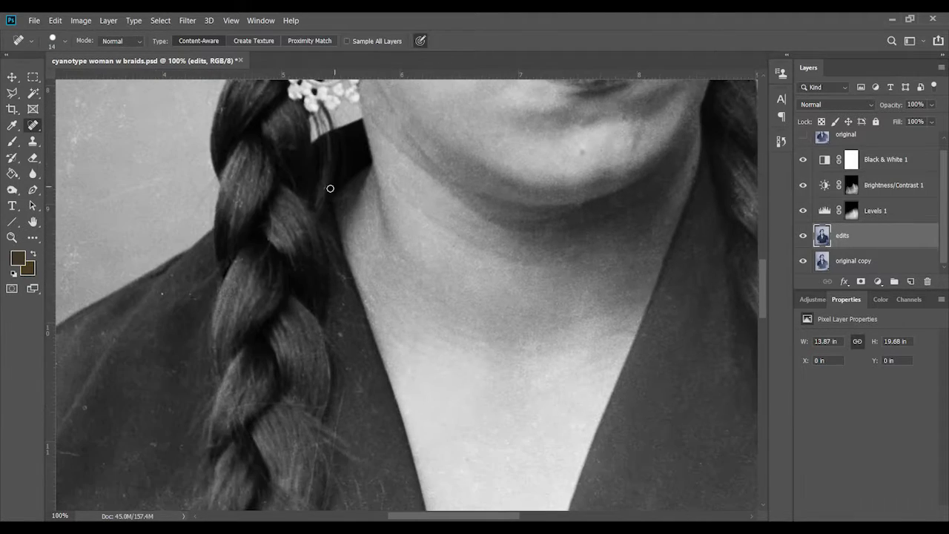
# Heal the scratch at the collar edge and the dust specks on the collar and braid.
pyautogui.scroll(-3, 260, 233)
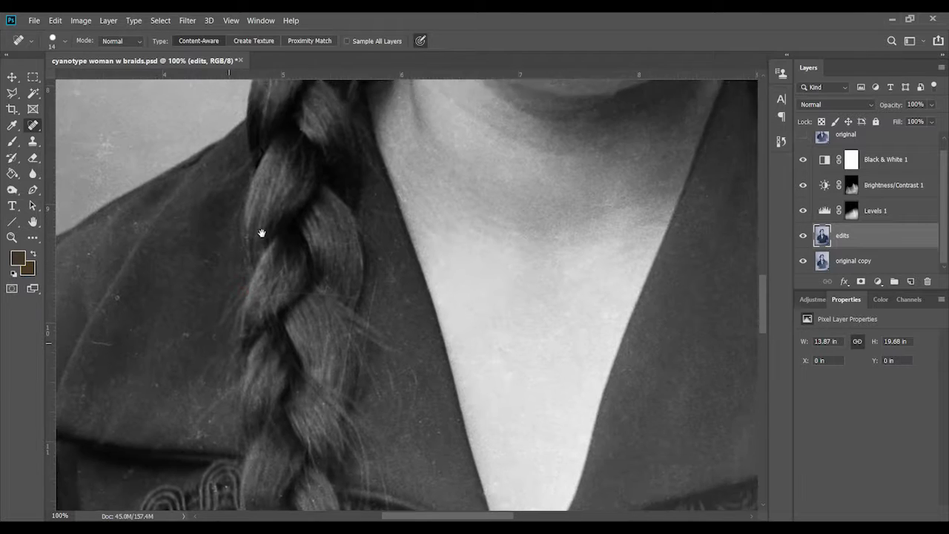
pyautogui.scroll(-1, 286, 197)
pyautogui.moveTo(407, 243); pyautogui.dragTo(419, 261)
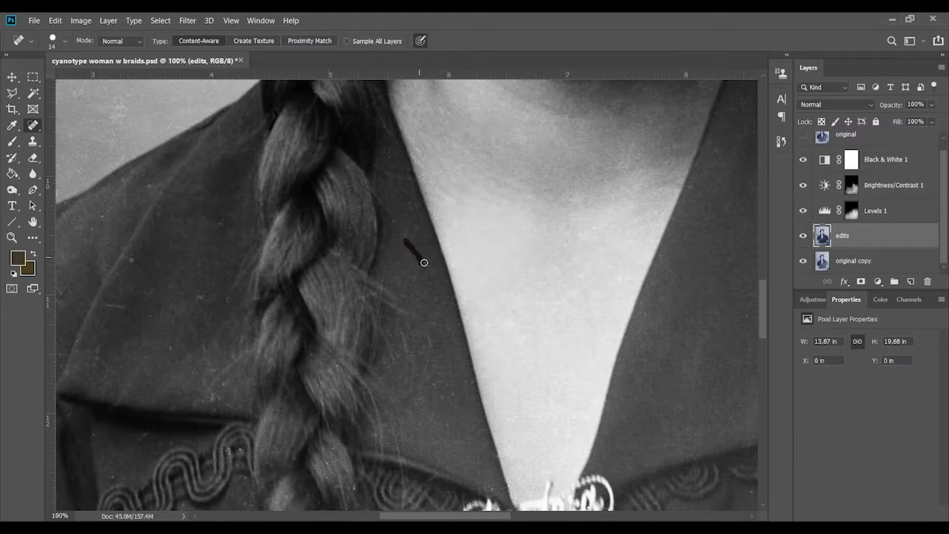
pyautogui.click(362, 298)
pyautogui.click(212, 384)
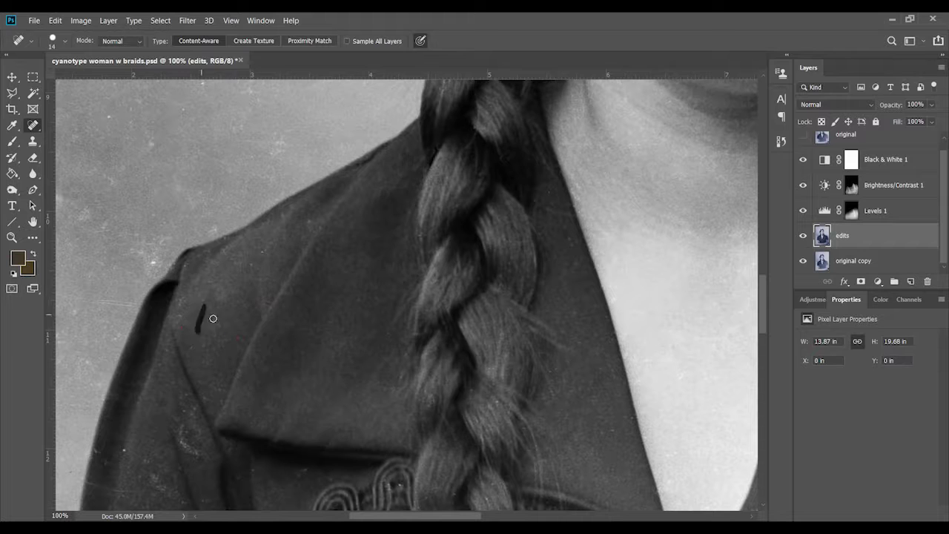
pyautogui.click(183, 430)
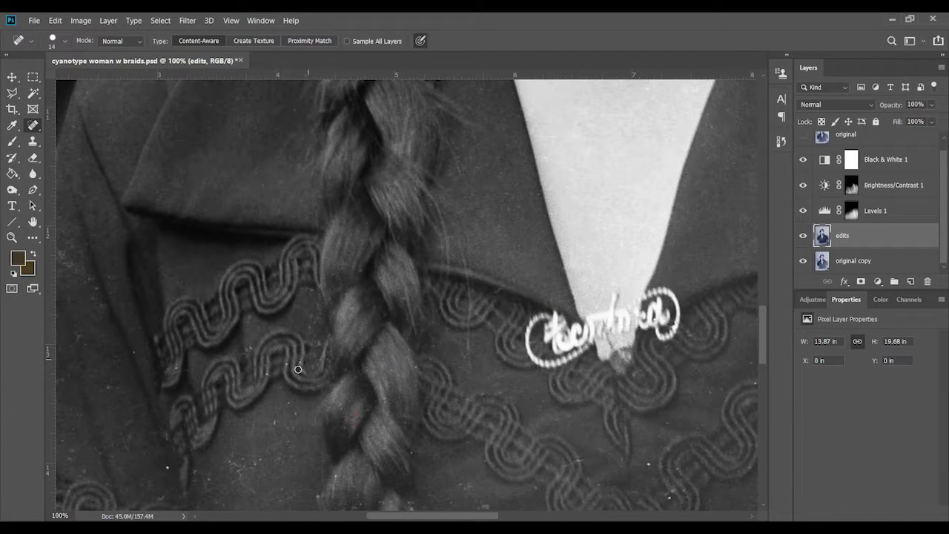
pyautogui.moveTo(310, 328); pyautogui.dragTo(328, 275)
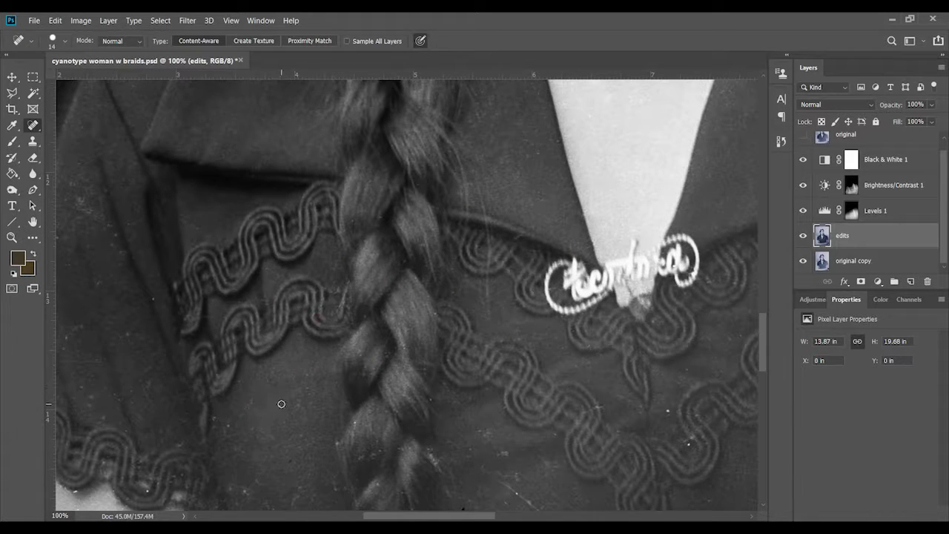
# Heal the dark and white dust specks and small marks on the embroidered lower dress.
pyautogui.moveTo(367, 453); pyautogui.dragTo(317, 325)
pyautogui.click(287, 323)
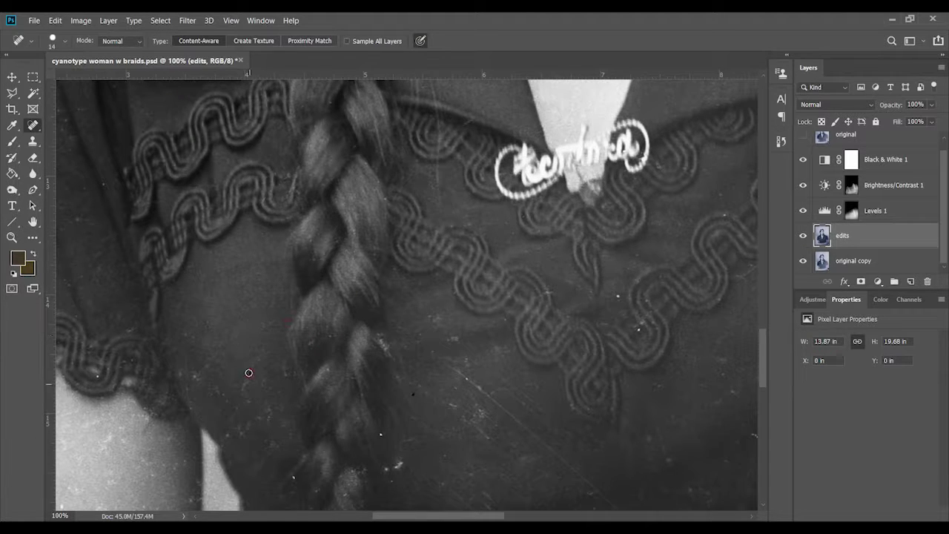
pyautogui.click(288, 375)
pyautogui.click(413, 393)
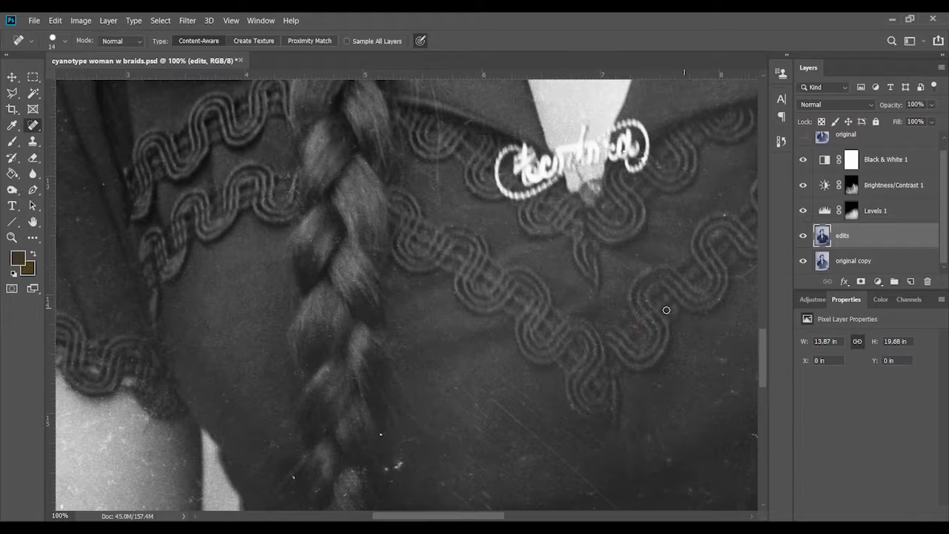
pyautogui.click(397, 465)
pyautogui.moveTo(344, 480); pyautogui.dragTo(365, 480)
# Heal the specks and vertical scratches on the right side of the dark dress.
pyautogui.moveTo(433, 475); pyautogui.dragTo(283, 341)
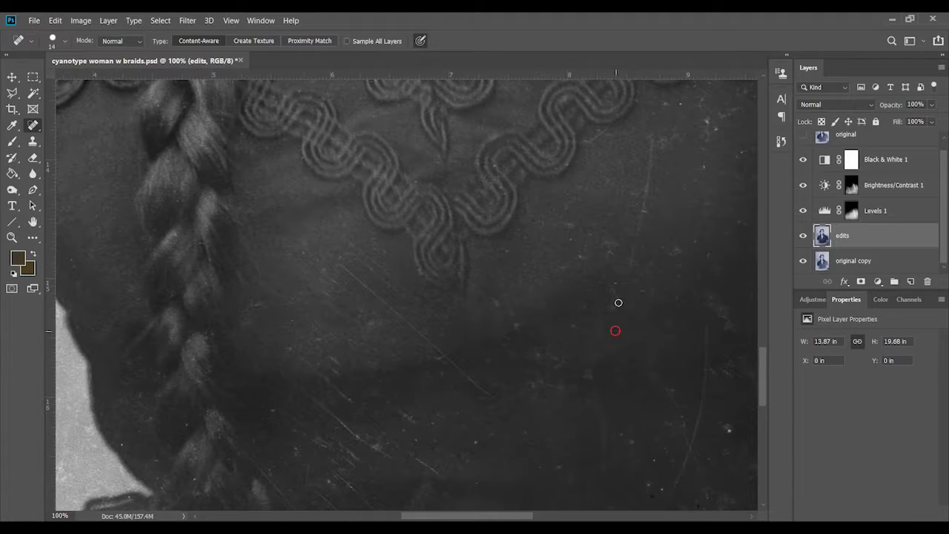
pyautogui.moveTo(654, 145); pyautogui.dragTo(712, 124)
pyautogui.click(742, 152)
pyautogui.moveTo(682, 272); pyautogui.dragTo(657, 346)
pyautogui.click(732, 324)
pyautogui.moveTo(698, 406); pyautogui.dragTo(682, 453)
pyautogui.moveTo(608, 420); pyautogui.dragTo(609, 482)
# Heal the diagonal scratch and other scratches across the dark dress.
pyautogui.moveTo(327, 272); pyautogui.dragTo(349, 251)
pyautogui.moveTo(295, 350); pyautogui.dragTo(322, 373)
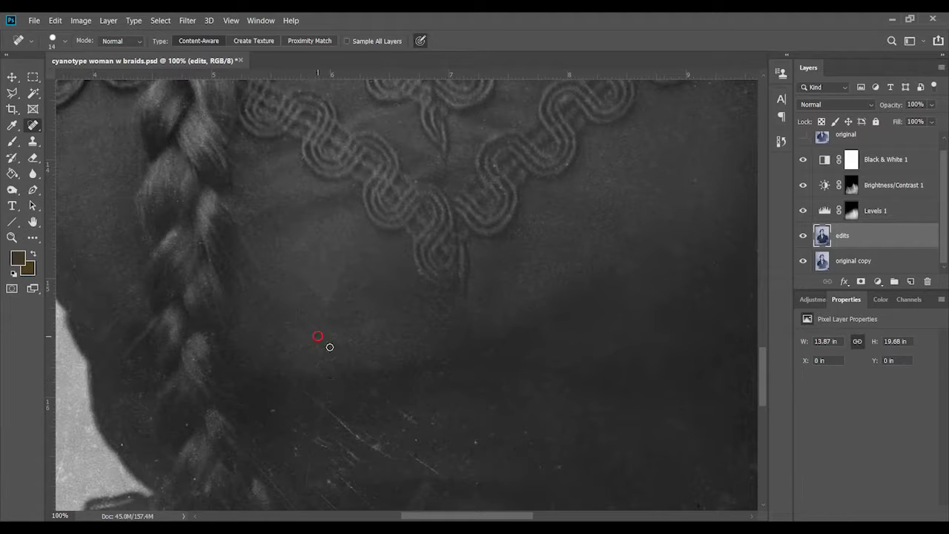
pyautogui.moveTo(399, 447); pyautogui.dragTo(441, 477)
pyautogui.moveTo(291, 413); pyautogui.dragTo(333, 446)
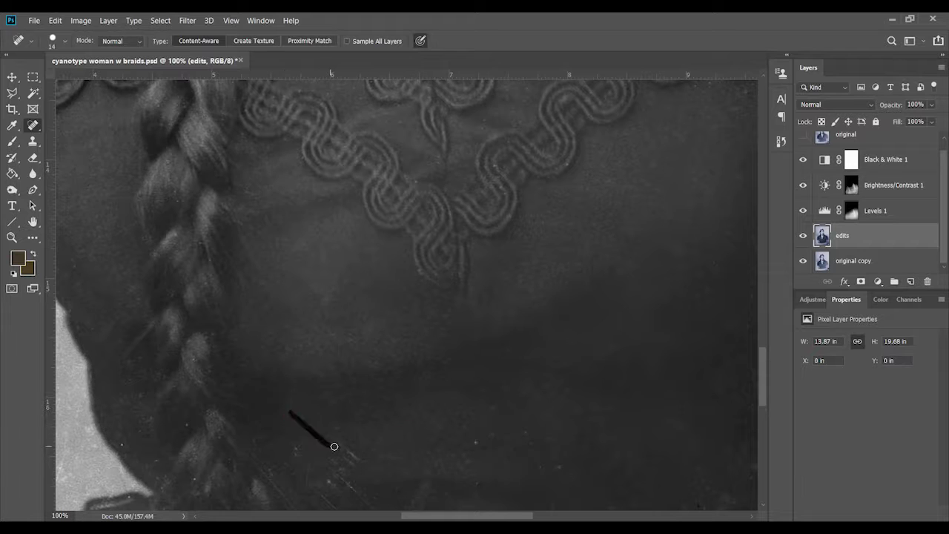
pyautogui.hscroll(-5, 271, 384)
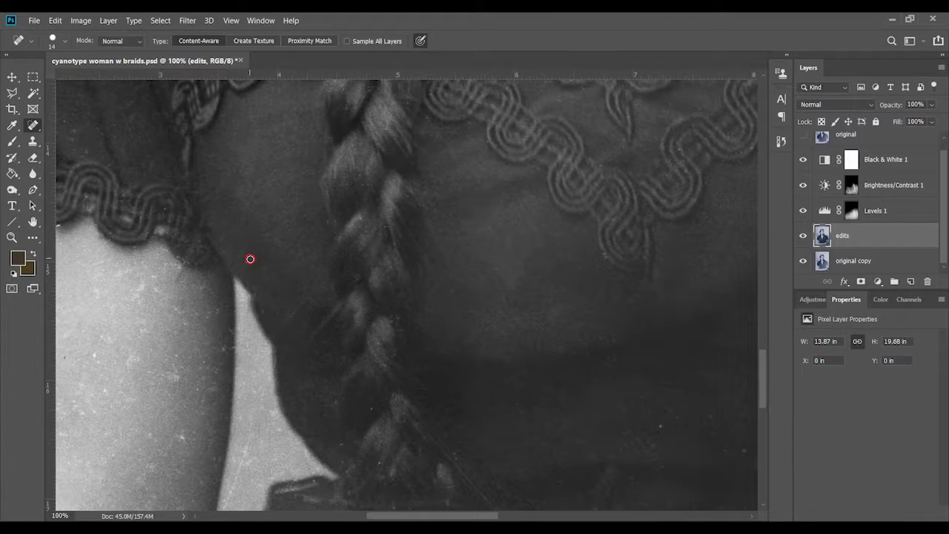
pyautogui.hscroll(6, 536, 362)
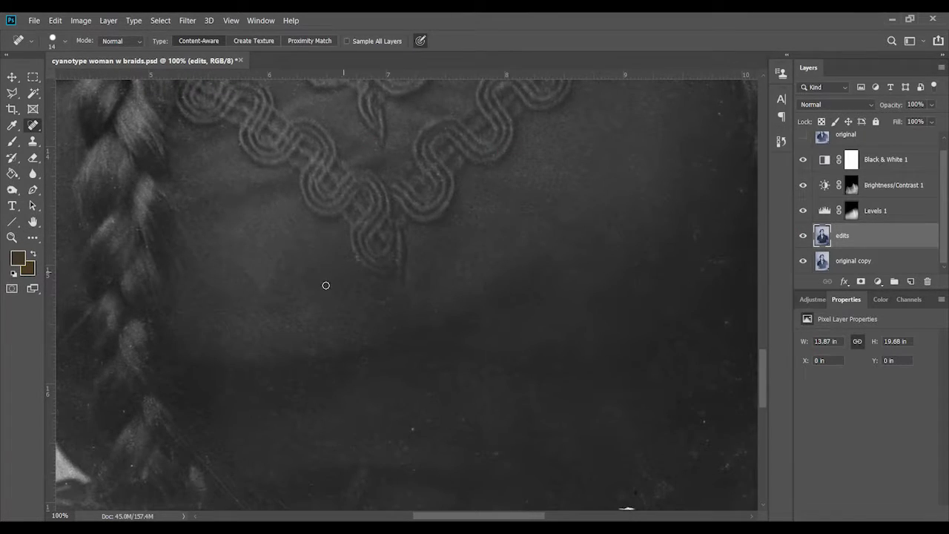
pyautogui.scroll(-5, 326, 285)
# Heal the upper diagonal scratch, the dark-area specks and the dark speck at the braid base.
pyautogui.moveTo(198, 303); pyautogui.dragTo(320, 440)
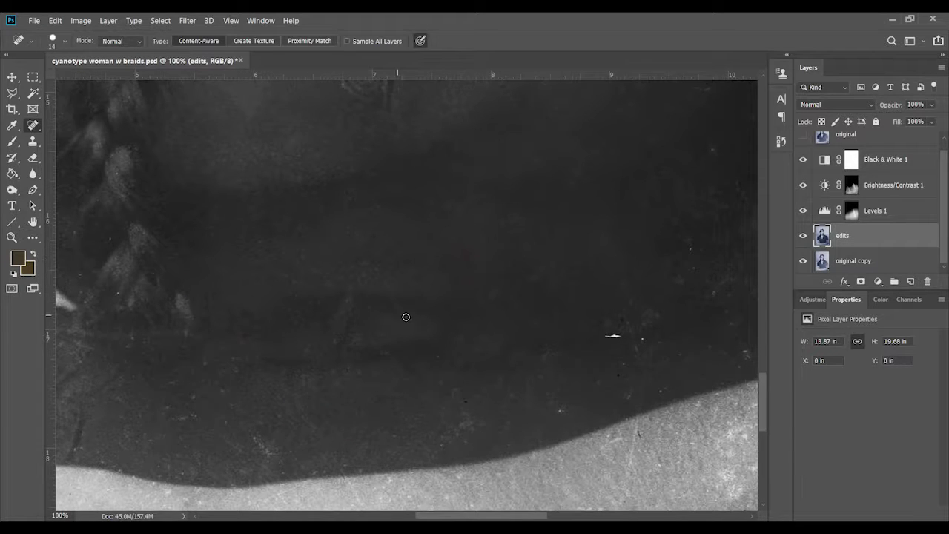
pyautogui.moveTo(630, 280); pyautogui.dragTo(631, 353)
pyautogui.click(620, 374)
pyautogui.click(506, 387)
pyautogui.click(462, 408)
pyautogui.moveTo(256, 441); pyautogui.dragTo(264, 450)
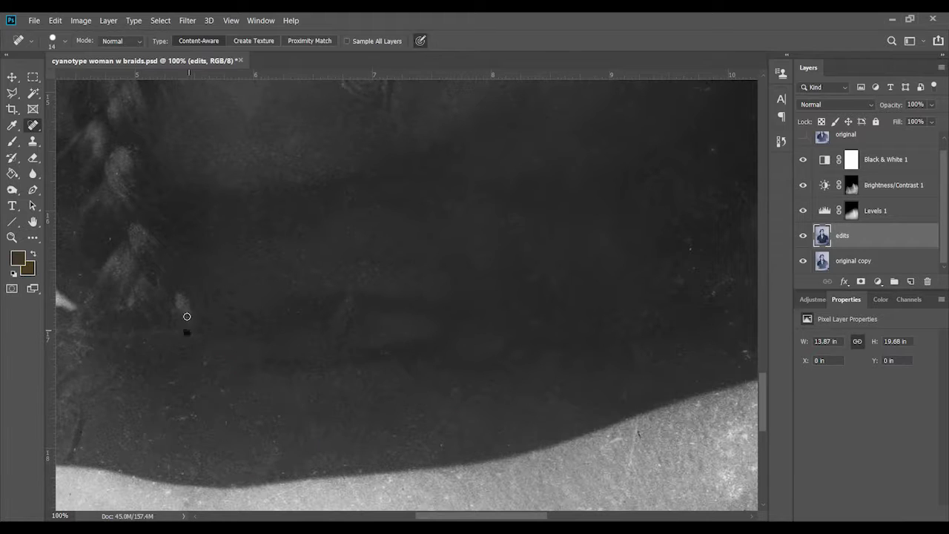
pyautogui.moveTo(217, 395); pyautogui.dragTo(479, 336)
pyautogui.moveTo(304, 268); pyautogui.dragTo(347, 275)
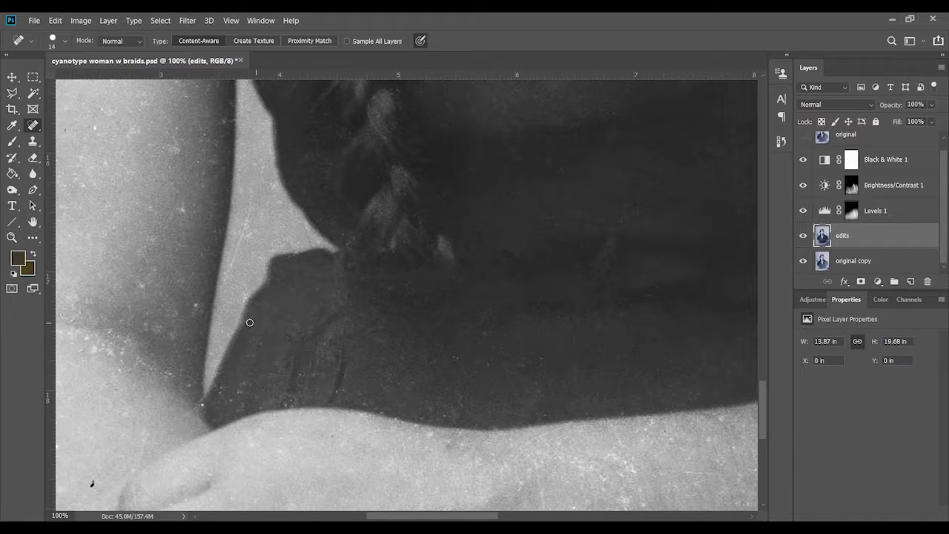
pyautogui.moveTo(244, 409); pyautogui.dragTo(240, 398)
# Heal the small spots on the sleeve and the sleeve trim.
pyautogui.scroll(3, 336, 391)
pyautogui.scroll(3, 494, 381)
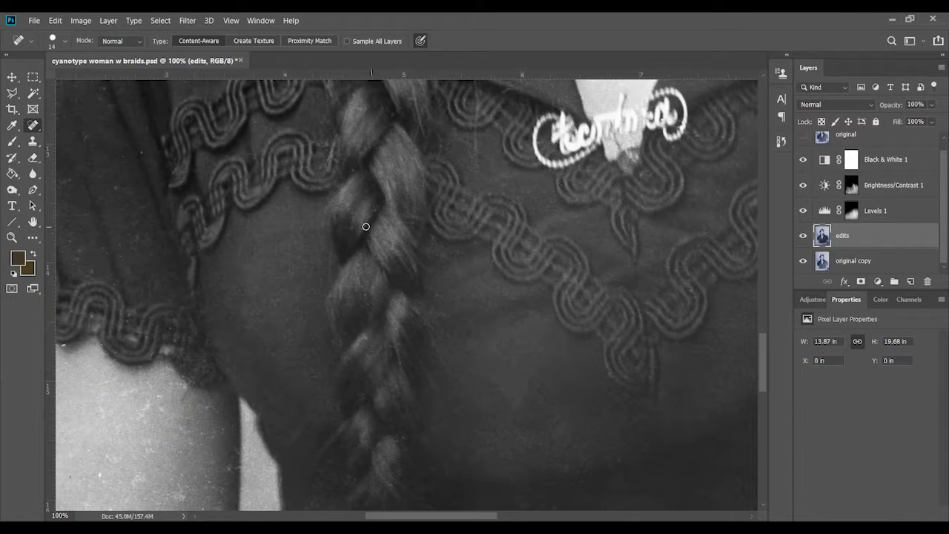
pyautogui.scroll(3, 356, 237)
pyautogui.hscroll(-5, 315, 306)
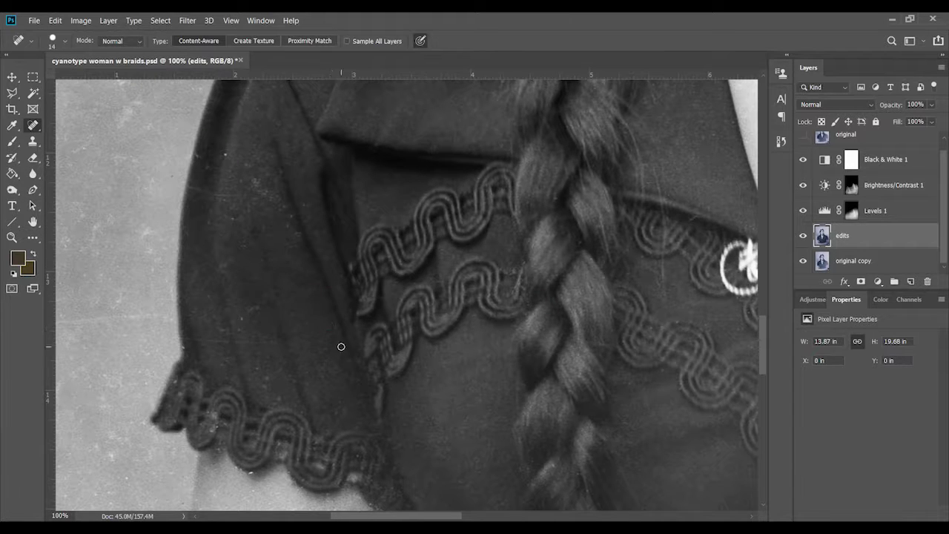
pyautogui.click(255, 236)
pyautogui.click(221, 425)
pyautogui.scroll(3, 423, 227)
pyautogui.scroll(-3, 381, 244)
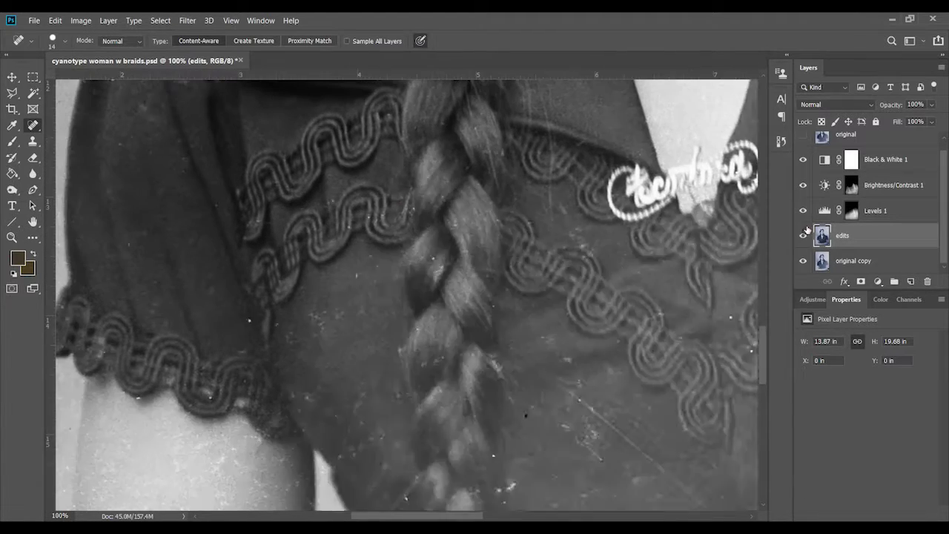
pyautogui.scroll(10, 534, 196)
pyautogui.scroll(-10, 534, 196)
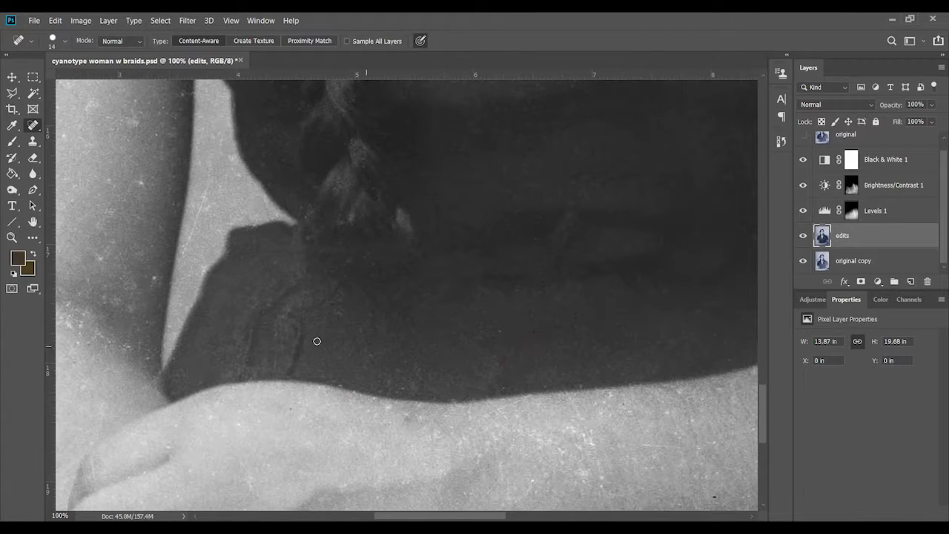
# Heal the small spot and specks on the upper arm.
pyautogui.hscroll(-5, 316, 340)
pyautogui.scroll(2, 225, 309)
pyautogui.scroll(5, 280, 141)
pyautogui.hscroll(-1, 280, 141)
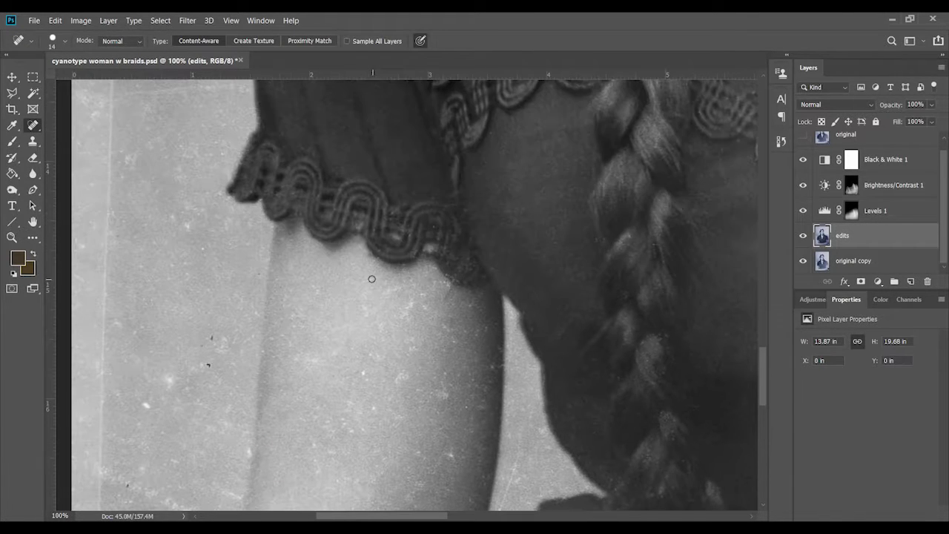
pyautogui.moveTo(414, 300); pyautogui.dragTo(400, 317)
pyautogui.moveTo(293, 360); pyautogui.dragTo(310, 359)
pyautogui.click(291, 326)
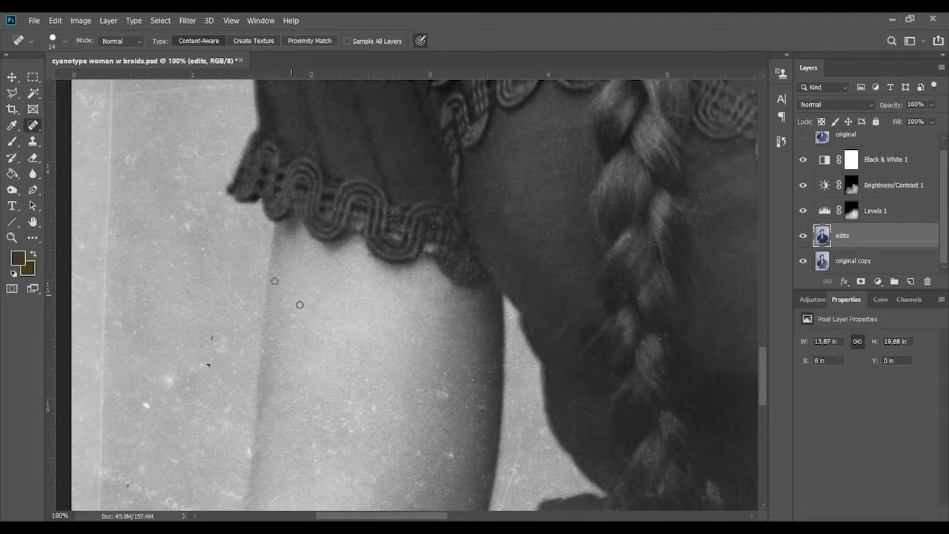
pyautogui.scroll(-3, 412, 277)
pyautogui.hscroll(1, 411, 277)
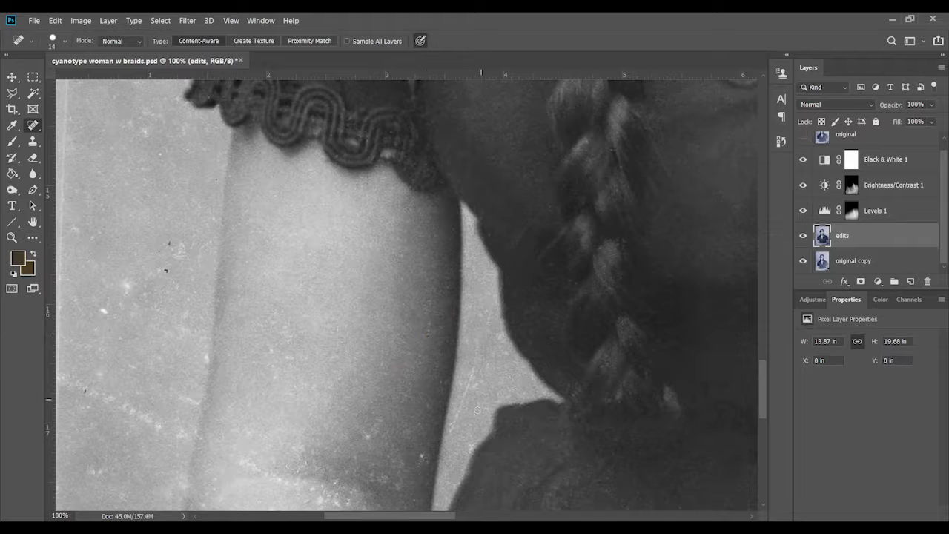
# Heal the speck at the hair-shoulder edge and the specks along the arm crease.
pyautogui.moveTo(537, 386); pyautogui.dragTo(546, 393)
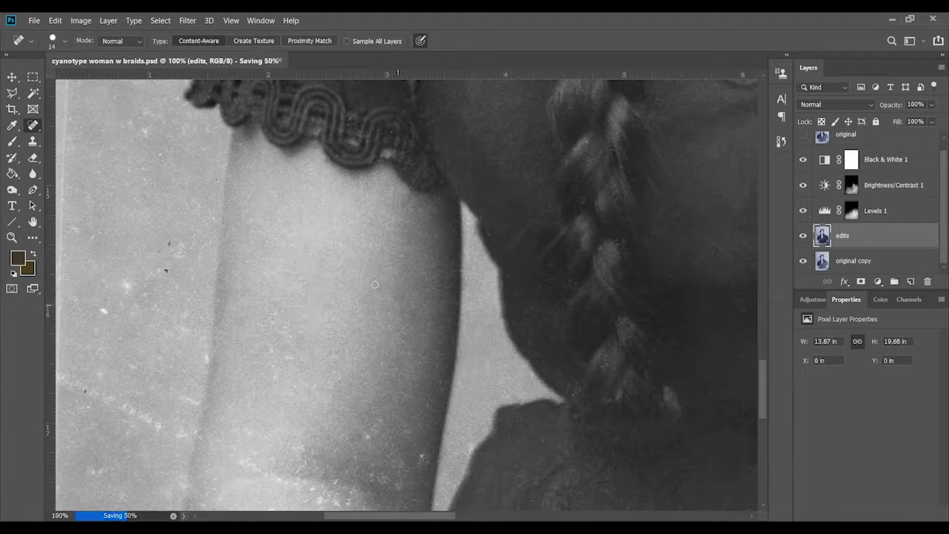
pyautogui.moveTo(269, 360); pyautogui.dragTo(273, 372)
pyautogui.scroll(-3, 273, 373)
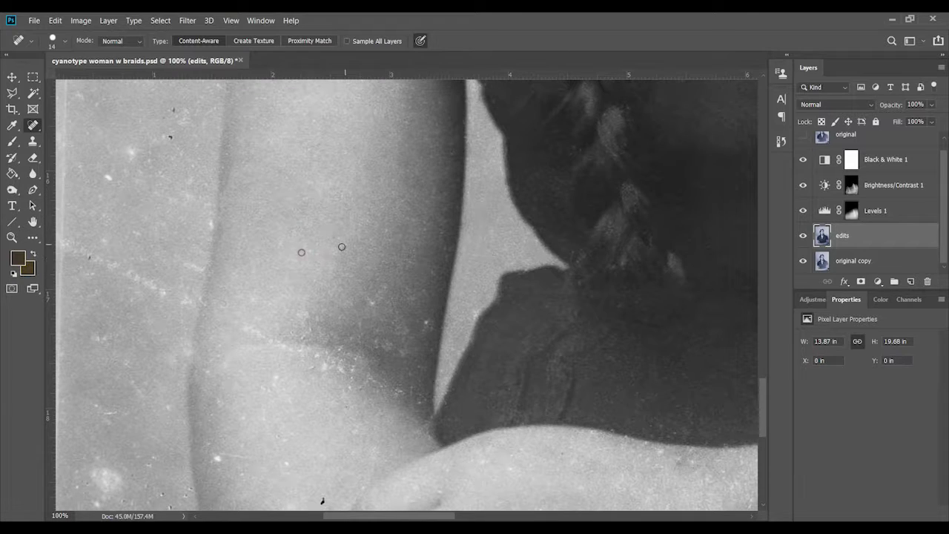
pyautogui.click(389, 346)
pyautogui.click(330, 365)
pyautogui.click(249, 326)
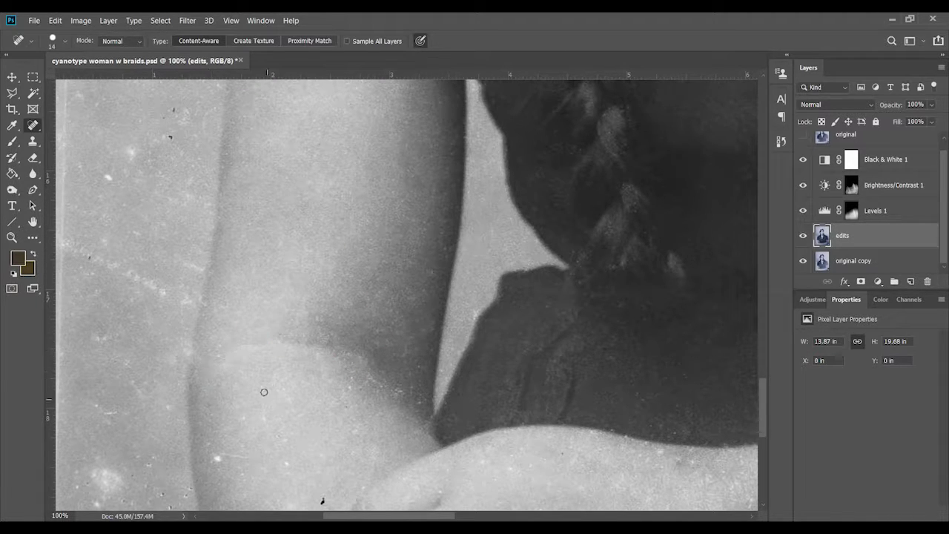
pyautogui.moveTo(395, 315); pyautogui.dragTo(372, 434)
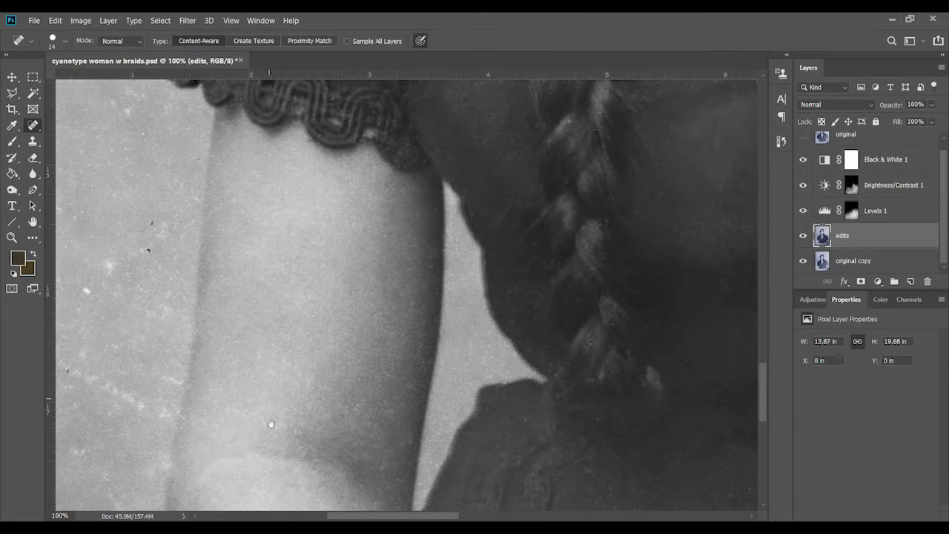
pyautogui.scroll(-5, 269, 334)
# Heal the dark specks near the elbow, the hand-edge speck and the forearm scratch.
pyautogui.click(328, 278)
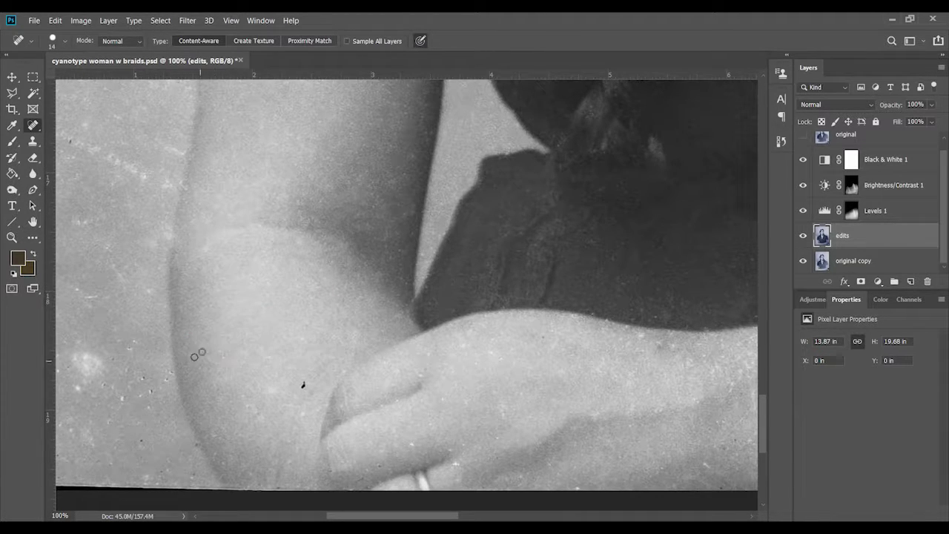
pyautogui.moveTo(303, 385); pyautogui.dragTo(280, 397)
pyautogui.scroll(-2, 333, 254)
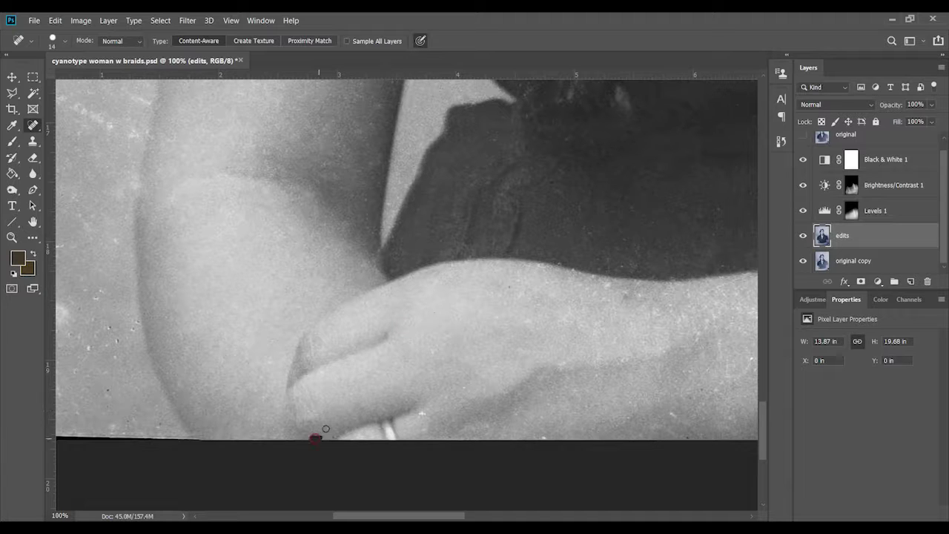
pyautogui.click(449, 266)
pyautogui.moveTo(645, 316); pyautogui.dragTo(454, 346)
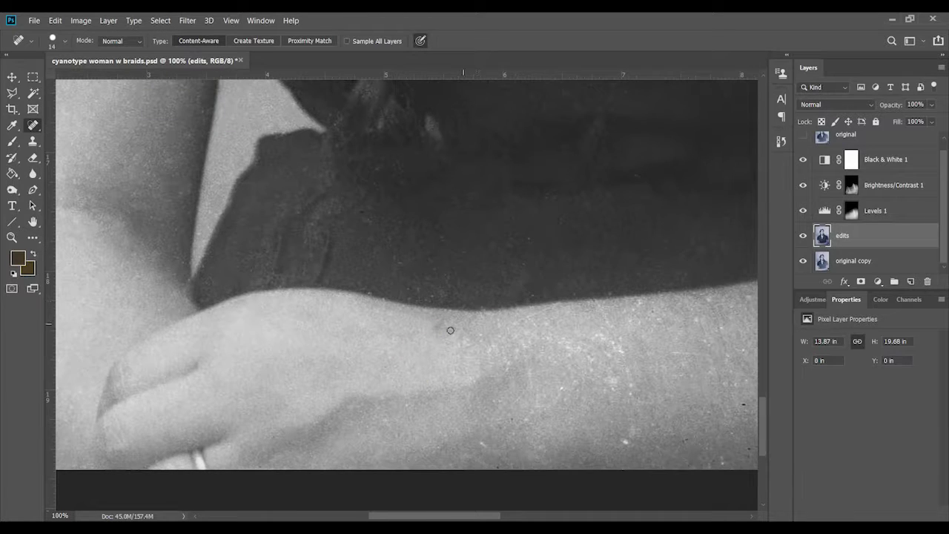
pyautogui.moveTo(515, 323); pyautogui.dragTo(555, 303)
pyautogui.moveTo(538, 372); pyautogui.dragTo(529, 396)
pyautogui.moveTo(538, 450); pyautogui.dragTo(519, 429)
# Heal the remaining small and dark dust specks along the forearm.
pyautogui.click(590, 365)
pyautogui.click(607, 353)
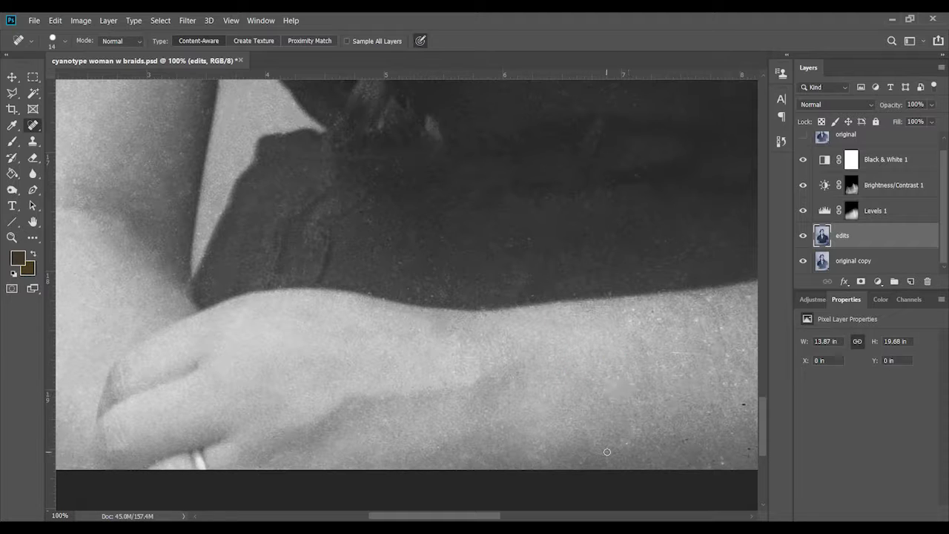
pyautogui.click(649, 352)
pyautogui.moveTo(680, 316); pyautogui.dragTo(528, 326)
pyautogui.click(503, 327)
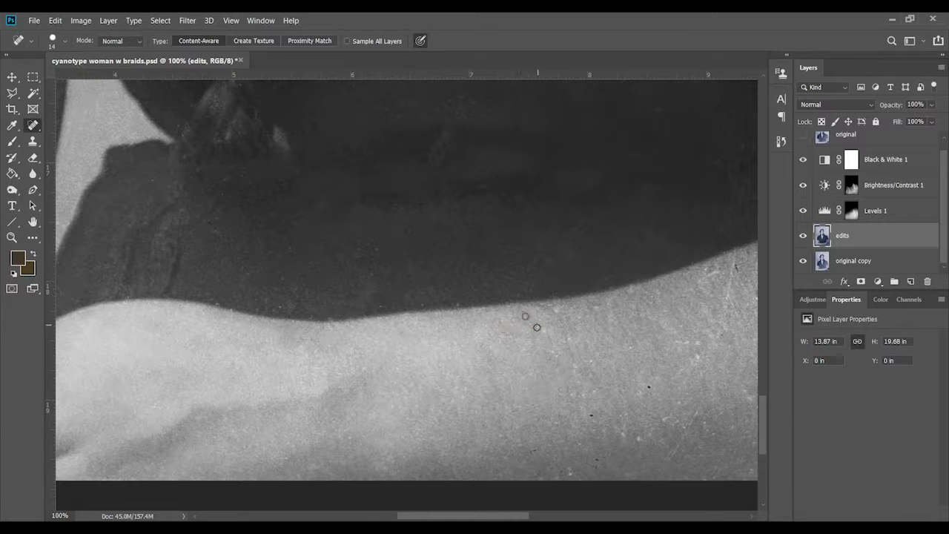
pyautogui.click(591, 414)
pyautogui.click(597, 458)
pyautogui.click(649, 386)
pyautogui.click(649, 386)
# Switch to the Dodge tool with its range set to Midtones.
pyautogui.moveTo(661, 442); pyautogui.dragTo(587, 446)
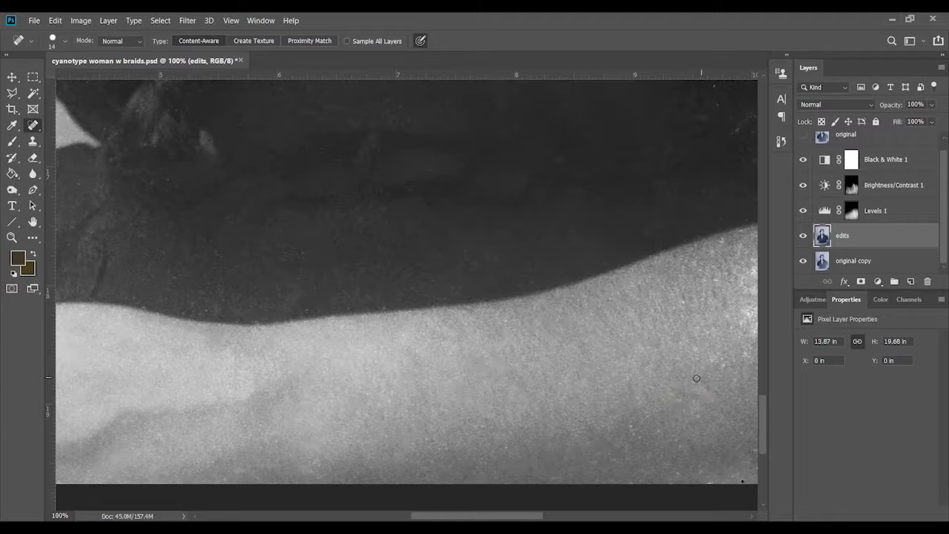
pyautogui.moveTo(708, 312); pyautogui.dragTo(708, 261)
pyautogui.hscroll(5, 735, 326)
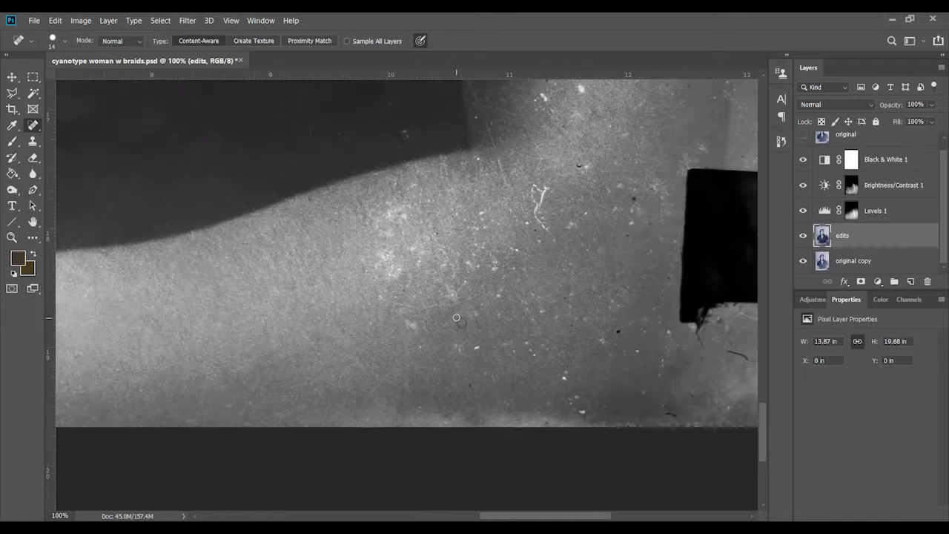
pyautogui.scroll(-1, 482, 237)
pyautogui.press('o')
pyautogui.rightClick(492, 322)
pyautogui.press('Escape')
pyautogui.hotkey('alt', 'shift', 'm')
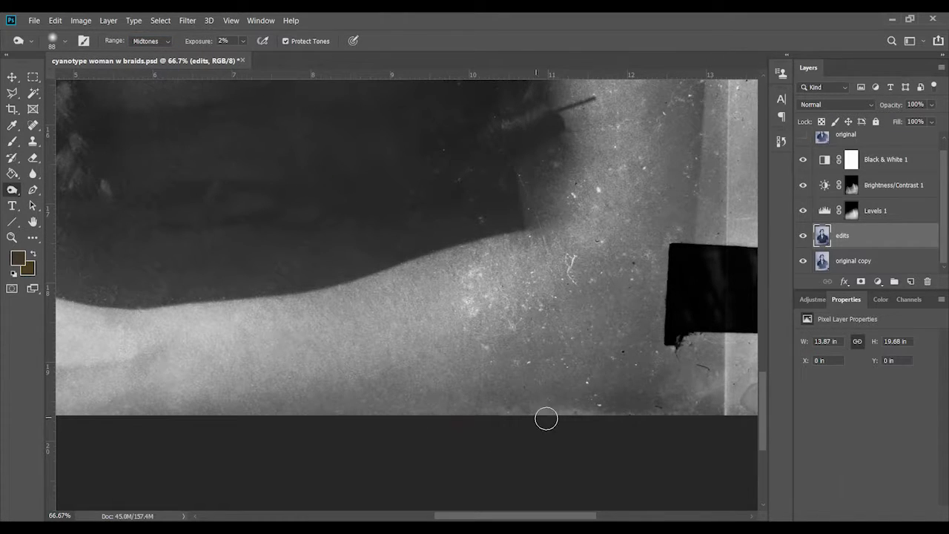
# Dodge the forearm along the photo's bottom edge, then shrink the brush to 32.
pyautogui.press('[')
pyautogui.press('[')
pyautogui.press('[')
pyautogui.moveTo(599, 414); pyautogui.dragTo(610, 415)
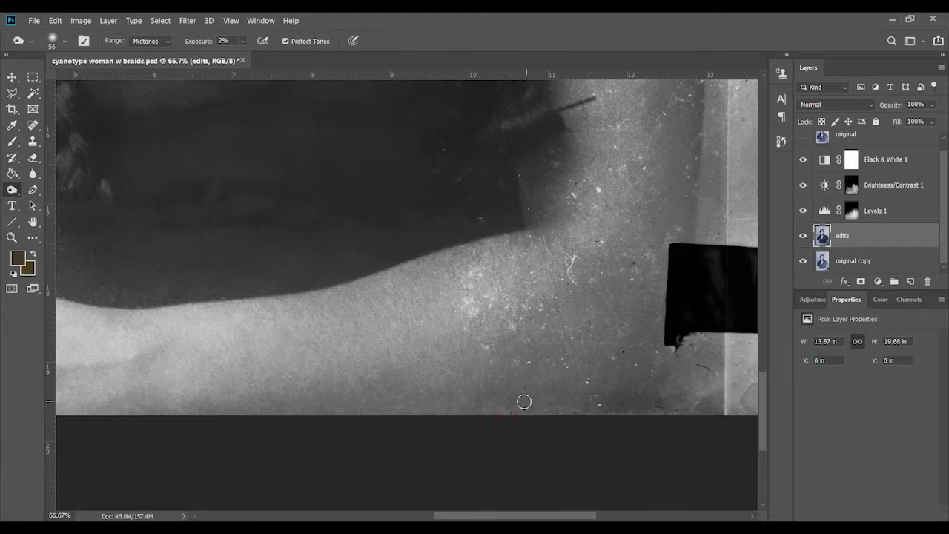
pyautogui.moveTo(482, 409); pyautogui.dragTo(515, 412)
pyautogui.hotkey('ctrl', '+')
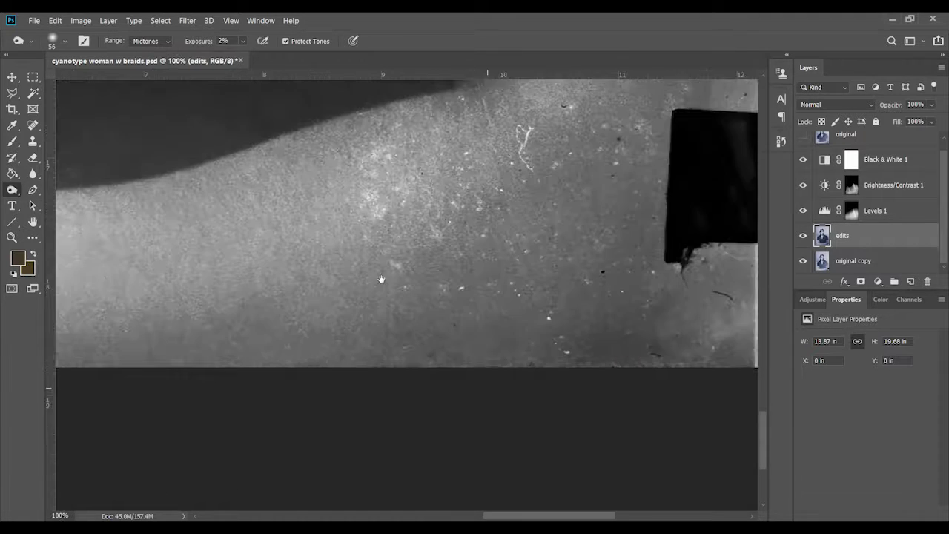
pyautogui.rightClick(489, 326)
pyautogui.moveTo(554, 342); pyautogui.dragTo(546, 343)
pyautogui.press('Return')
pyautogui.scroll(2, 576, 347)
pyautogui.hotkey('ctrl', '-')
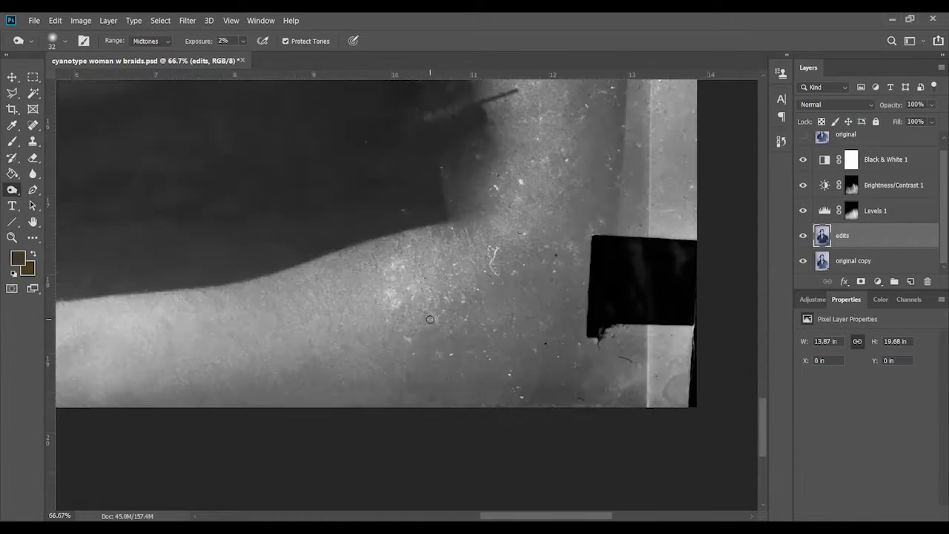
pyautogui.hotkey('ctrl', '-')
pyautogui.hotkey('ctrl', '-')
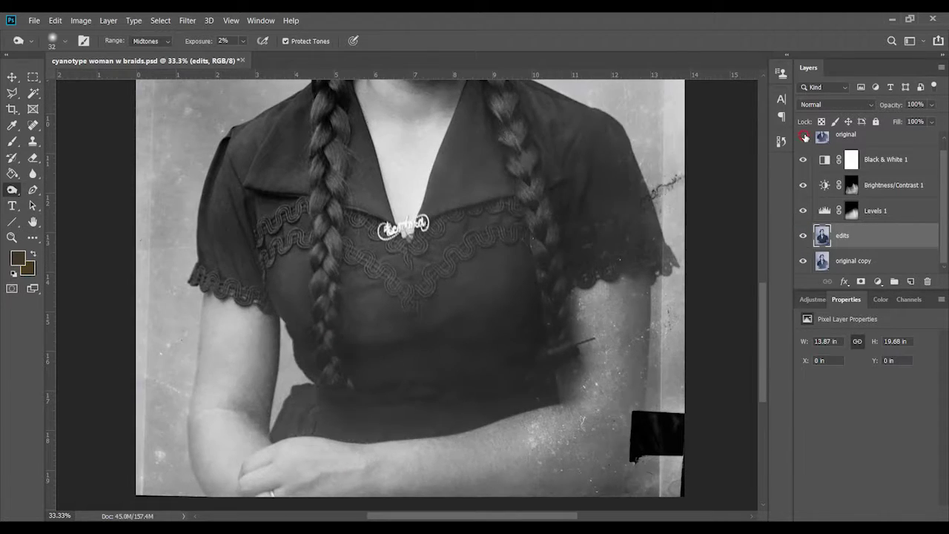
# Hide Black & White 1 to compare, then spot-heal the white scratch and nearby arm specks.
pyautogui.click(803, 159)
pyautogui.scroll(5, 563, 244)
pyautogui.scroll(-5, 556, 297)
pyautogui.hotkey('ctrl', '+')
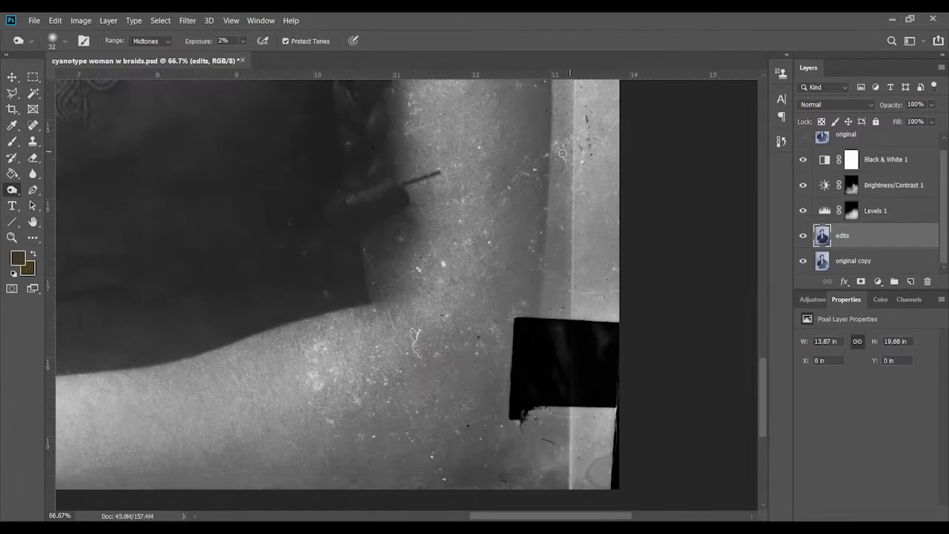
pyautogui.press('j')
pyautogui.moveTo(416, 329); pyautogui.dragTo(417, 356)
pyautogui.click(312, 376)
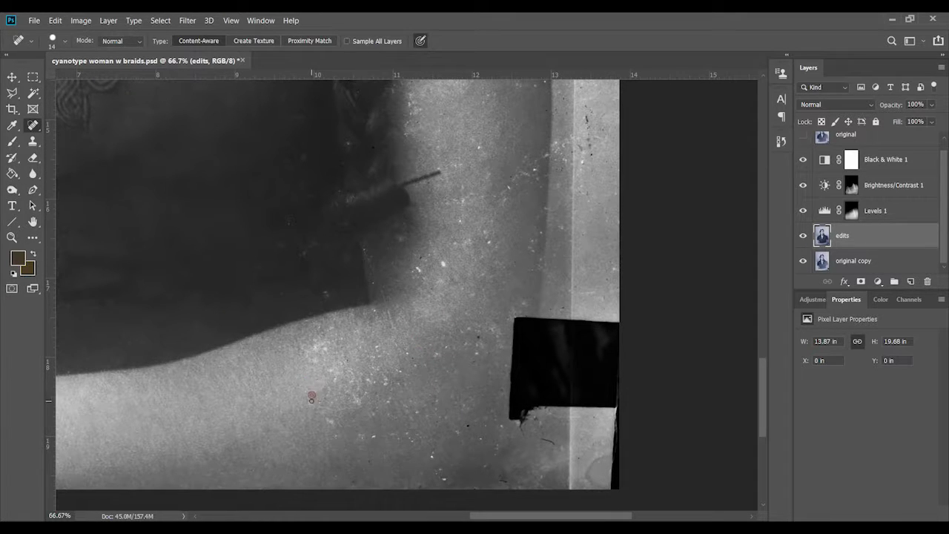
# Heal the dark curved hair mark, small blemishes and white speck on the upper arm.
pyautogui.moveTo(254, 428); pyautogui.dragTo(265, 437)
pyautogui.click(319, 347)
pyautogui.click(354, 393)
pyautogui.click(335, 434)
pyautogui.click(391, 372)
pyautogui.click(392, 389)
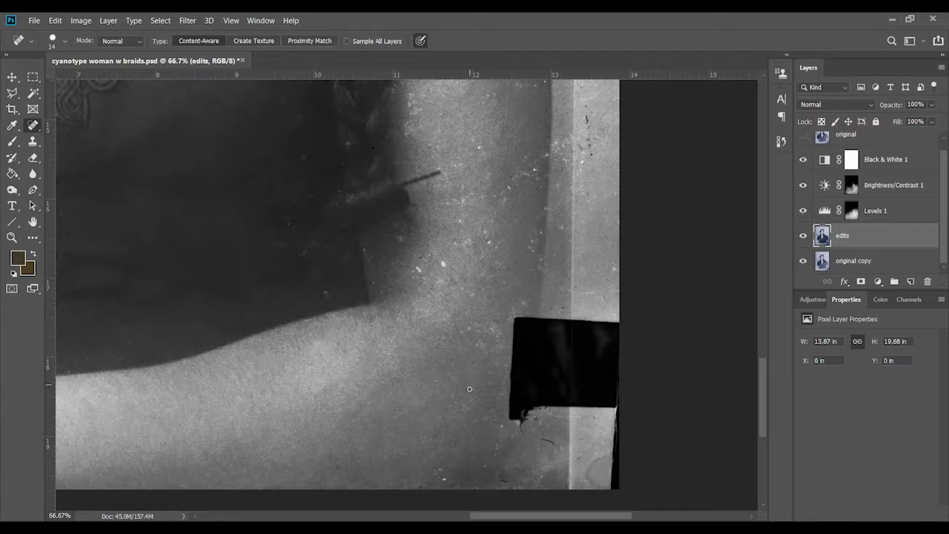
pyautogui.click(417, 269)
# Heal the spots and short scratch along the black patch's edge on the shoulder.
pyautogui.scroll(-1, 469, 272)
pyautogui.click(448, 330)
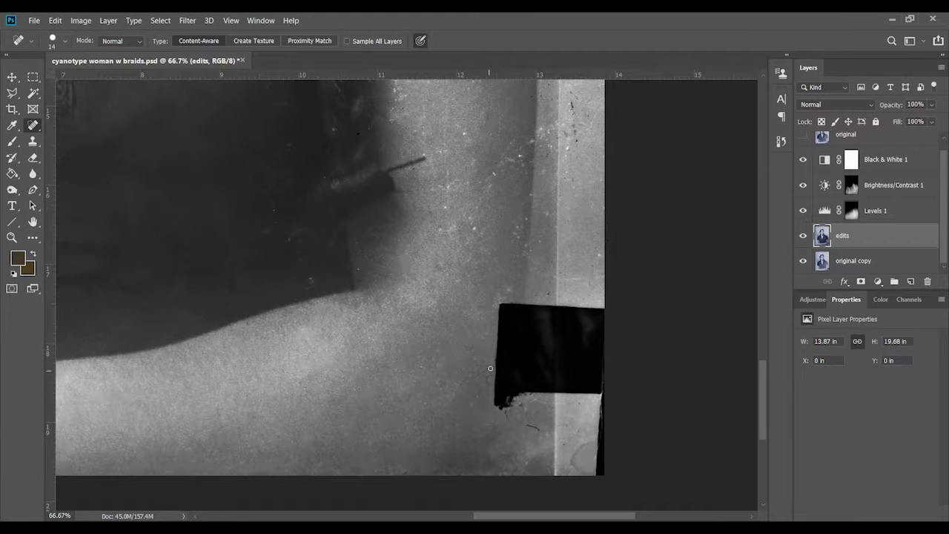
pyautogui.moveTo(495, 311); pyautogui.dragTo(497, 299)
pyautogui.moveTo(426, 214); pyautogui.dragTo(404, 248)
pyautogui.scroll(5, 453, 216)
pyautogui.moveTo(444, 282); pyautogui.dragTo(417, 292)
# With a 20 px Spot Healing Brush, heal the specks on the arm below the sleeve.
pyautogui.scroll(2, 489, 314)
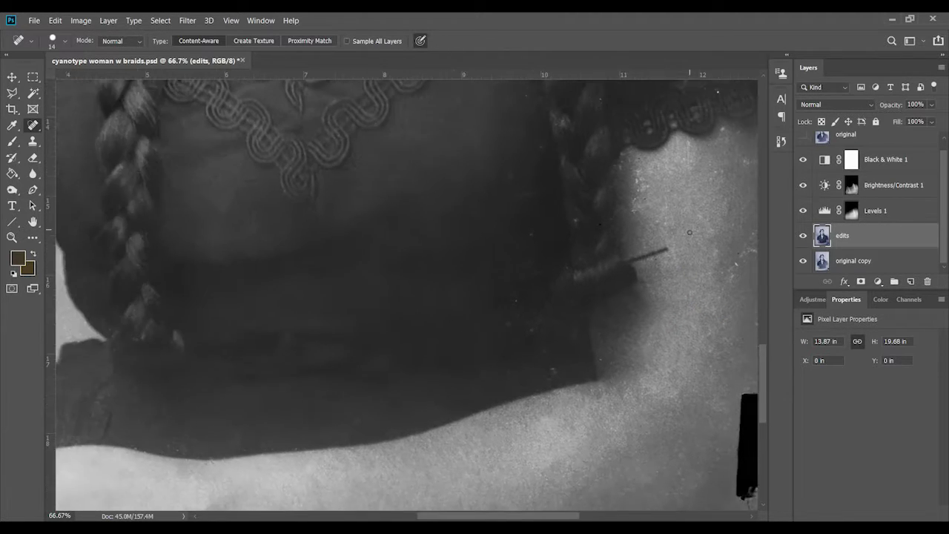
pyautogui.rightClick(540, 315)
pyautogui.press('Escape')
pyautogui.moveTo(515, 269); pyautogui.dragTo(512, 248)
pyautogui.click(498, 226)
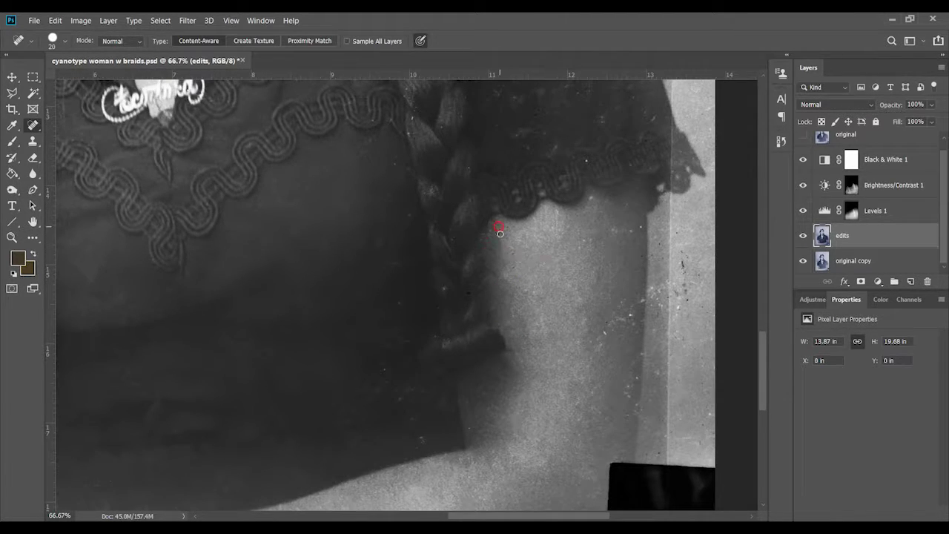
pyautogui.moveTo(602, 335); pyautogui.dragTo(628, 312)
pyautogui.click(577, 404)
pyautogui.click(580, 416)
# Heal the spots on the sleeve and the crack along its edge.
pyautogui.moveTo(562, 420)
pyautogui.mouseDown()
pyautogui.moveTo(578, 300)
pyautogui.moveTo(680, 297)
pyautogui.moveTo(542, 434)
pyautogui.moveTo(542, 412)
pyautogui.mouseUp()
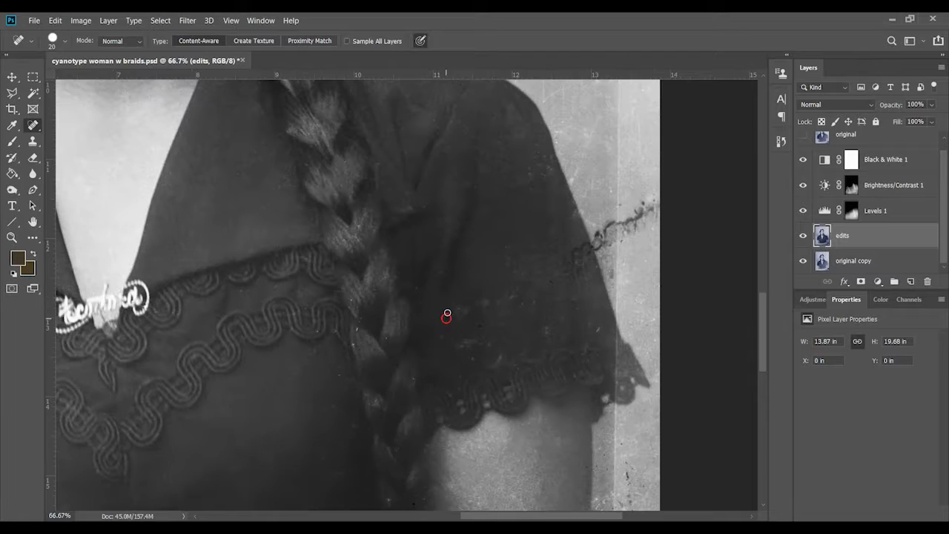
pyautogui.click(512, 296)
pyautogui.click(520, 201)
pyautogui.moveTo(590, 244); pyautogui.dragTo(607, 226)
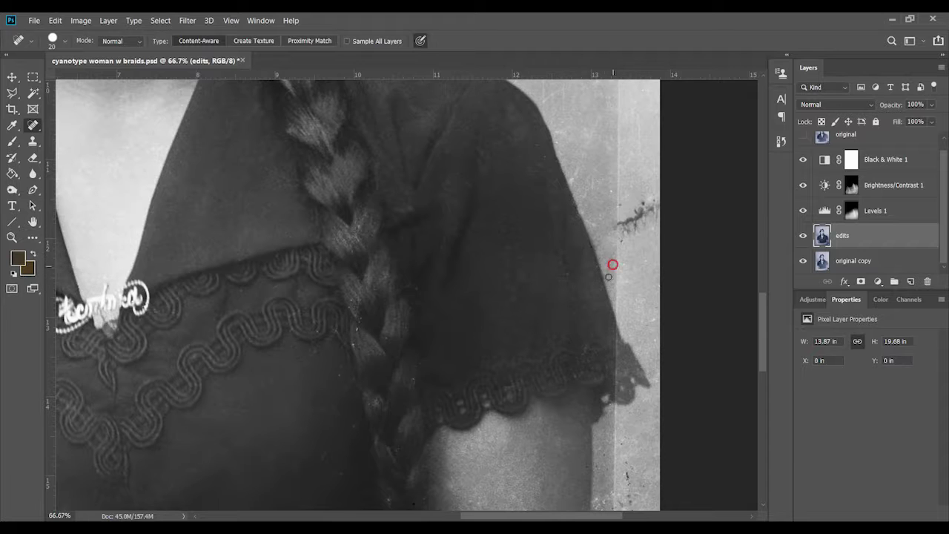
pyautogui.moveTo(630, 339); pyautogui.dragTo(617, 261)
# Heal a spot in the dark fabric lower on the dress.
pyautogui.scroll(-2, 604, 292)
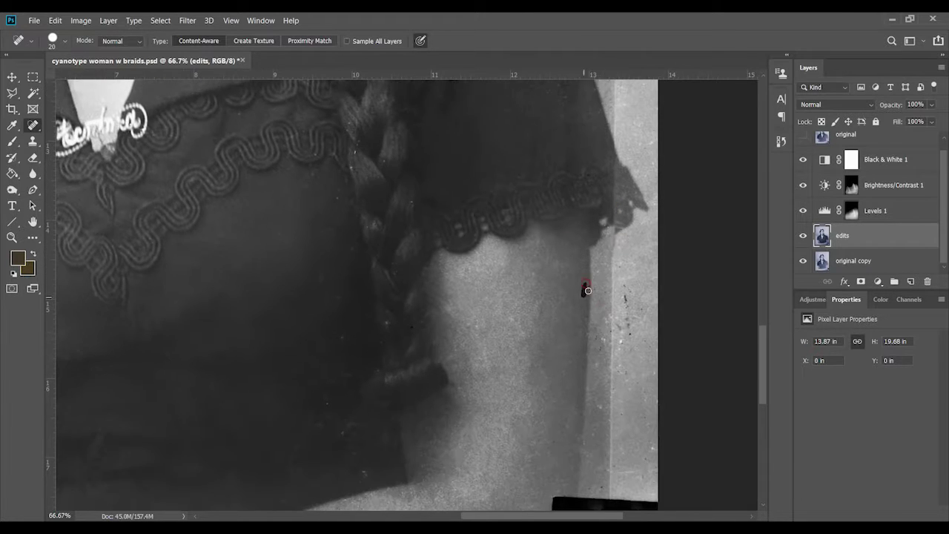
pyautogui.scroll(-2, 585, 290)
pyautogui.scroll(-2, 610, 286)
pyautogui.hscroll(-5, 749, 357)
pyautogui.scroll(-1, 748, 356)
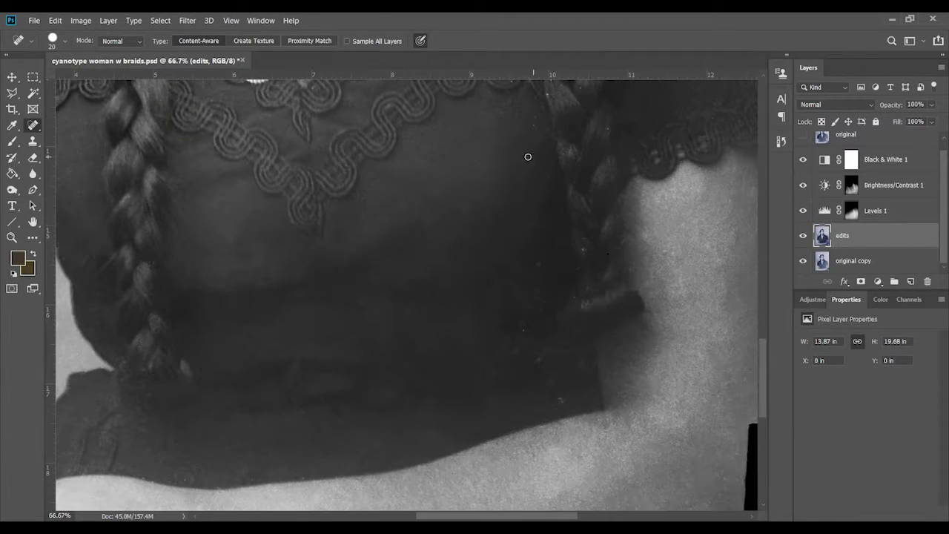
pyautogui.moveTo(525, 312); pyautogui.dragTo(525, 312)
# Pan the view back up toward the face.
pyautogui.scroll(3, 563, 393)
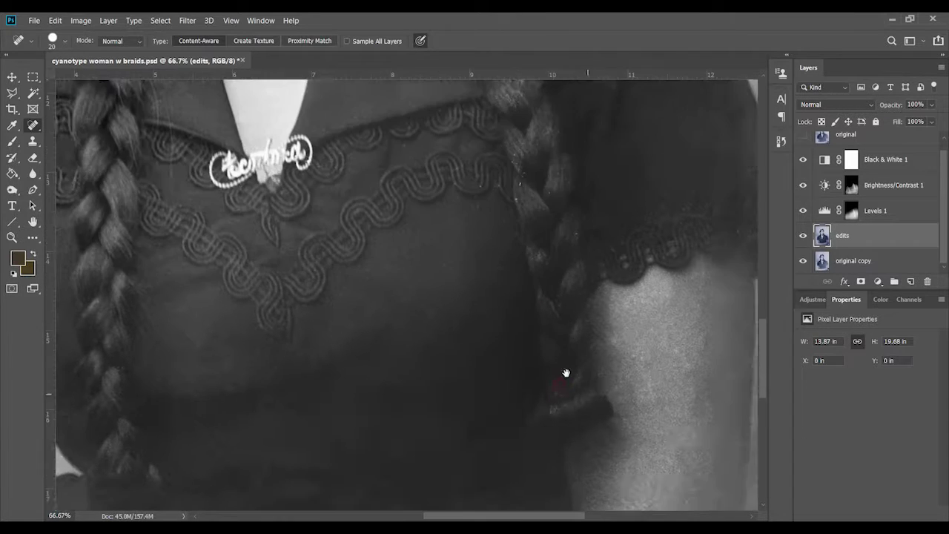
pyautogui.scroll(1, 585, 252)
pyautogui.hscroll(2, 585, 252)
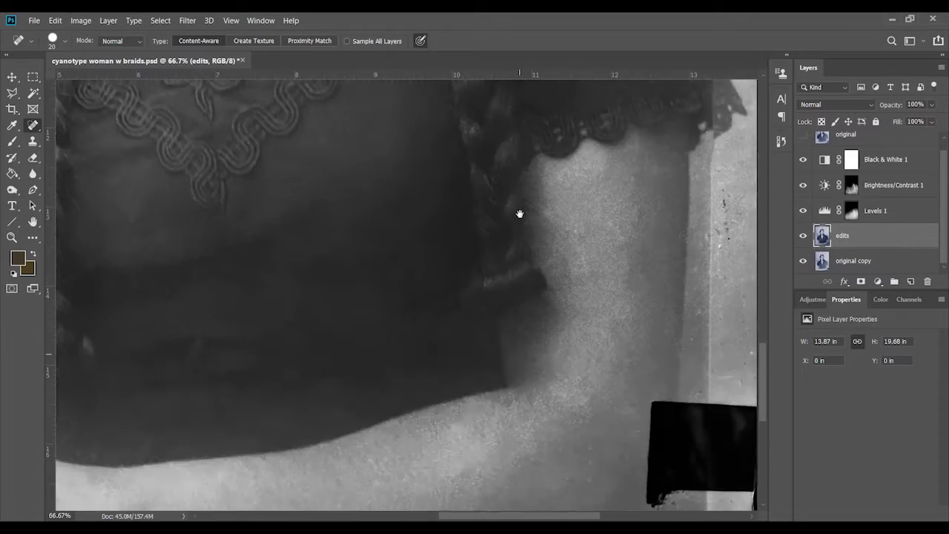
pyautogui.scroll(5, 519, 212)
pyautogui.scroll(5, 555, 318)
pyautogui.hscroll(-3, 492, 217)
pyautogui.scroll(-3, 468, 464)
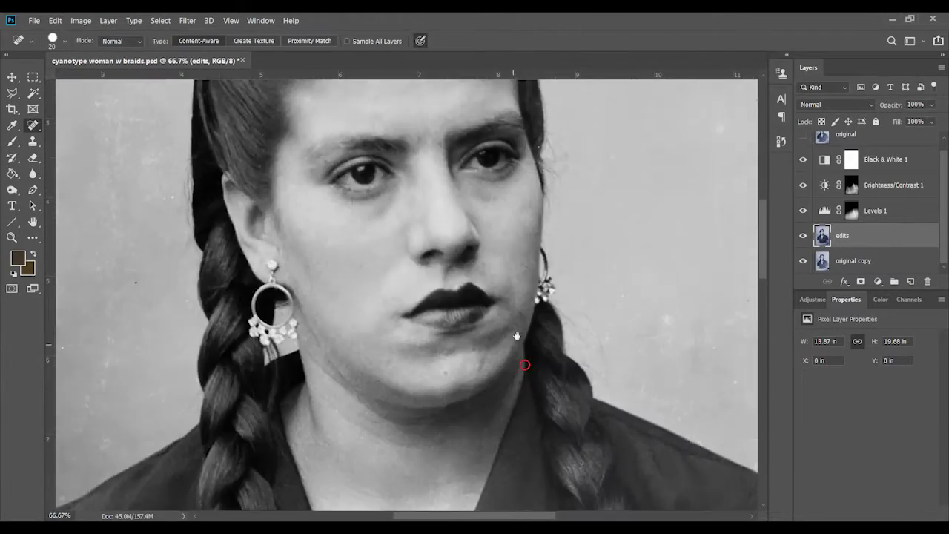
pyautogui.scroll(-5, 324, 255)
# Set the Curves 1 black and white points with the eyedroppers, then toggle it to compare.
pyautogui.hotkey('ctrl', '-')
pyautogui.hotkey('ctrl', '-')
pyautogui.scroll(3, 466, 460)
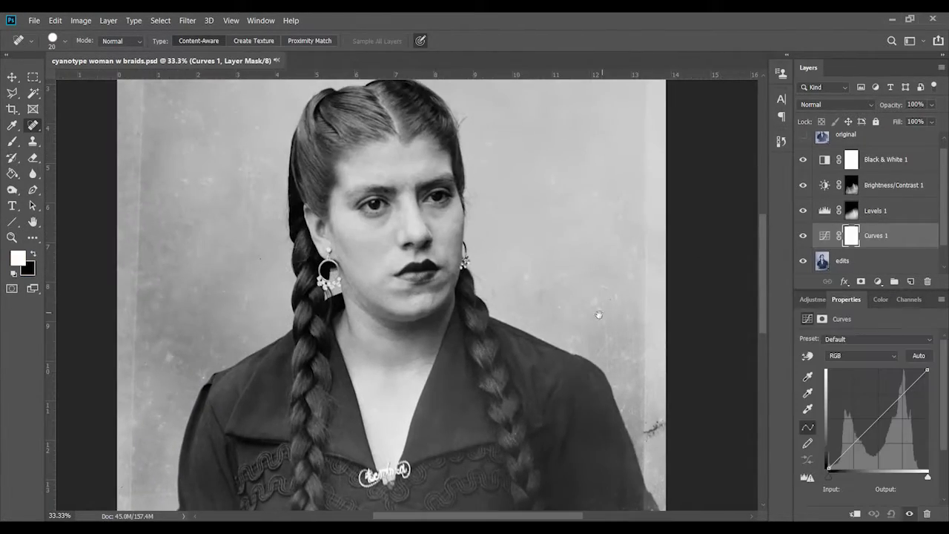
pyautogui.scroll(-5, 518, 311)
pyautogui.scroll(2, 524, 233)
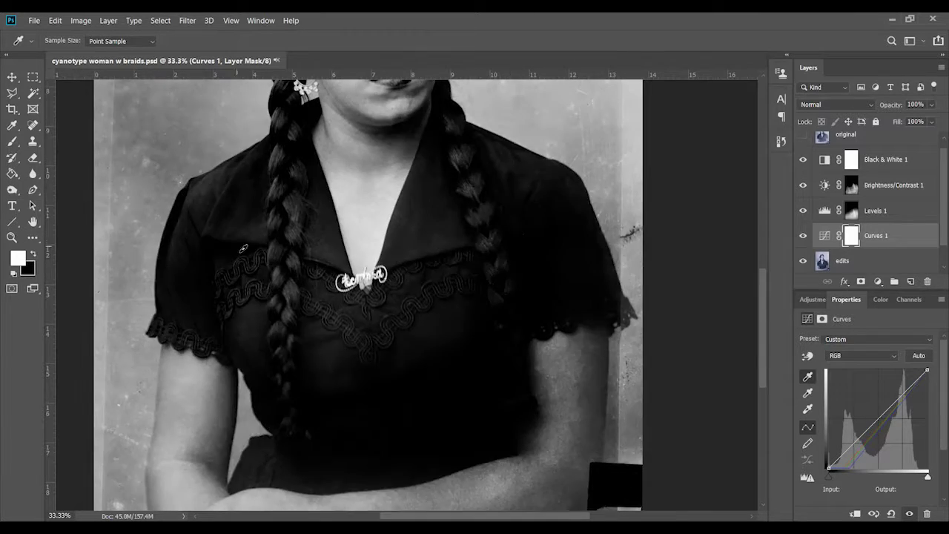
pyautogui.click(239, 248)
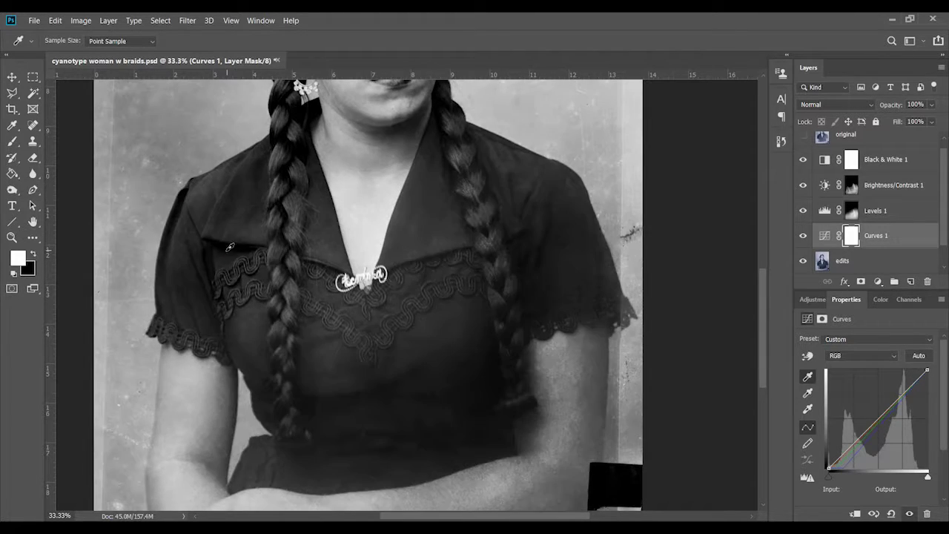
pyautogui.click(807, 408)
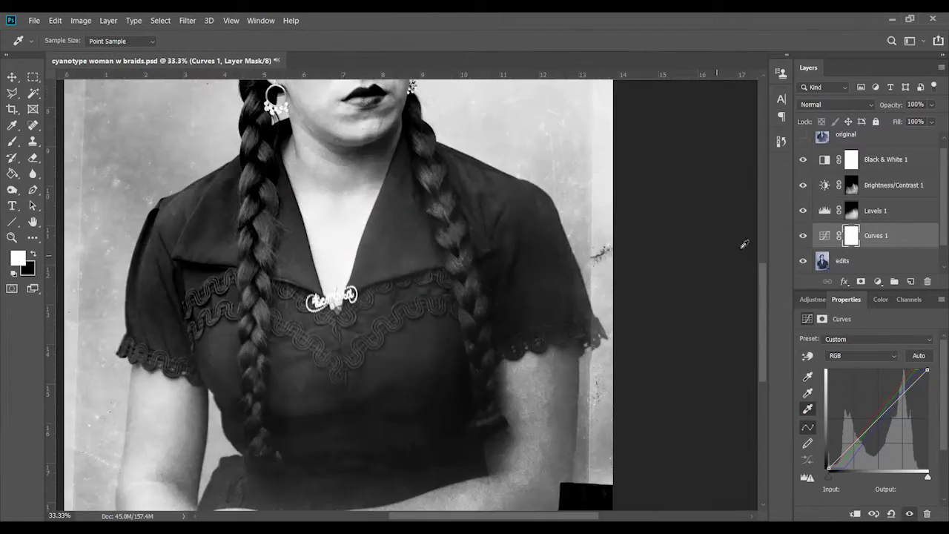
pyautogui.click(803, 235)
# Invert the Curves mask and paint white over the arms and lower dress.
pyautogui.hotkey('ctrl', '0')
pyautogui.hotkey('ctrl', 'i')
pyautogui.press('b')
pyautogui.rightClick(506, 319)
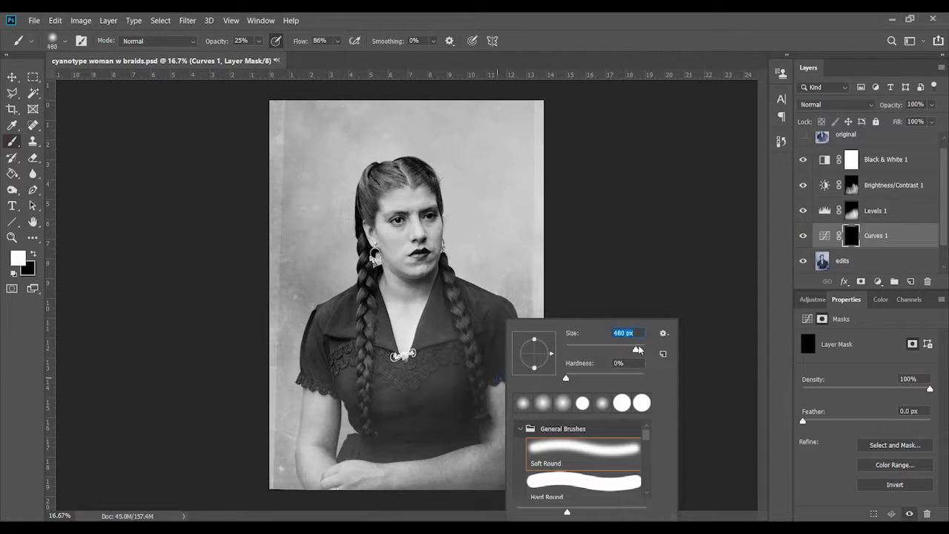
pyautogui.press('Escape')
pyautogui.moveTo(402, 455)
pyautogui.mouseDown()
pyautogui.moveTo(445, 477)
pyautogui.moveTo(434, 444)
pyautogui.moveTo(469, 393)
pyautogui.mouseUp()
pyautogui.rightClick(468, 393)
pyautogui.moveTo(614, 348); pyautogui.dragTo(600, 347)
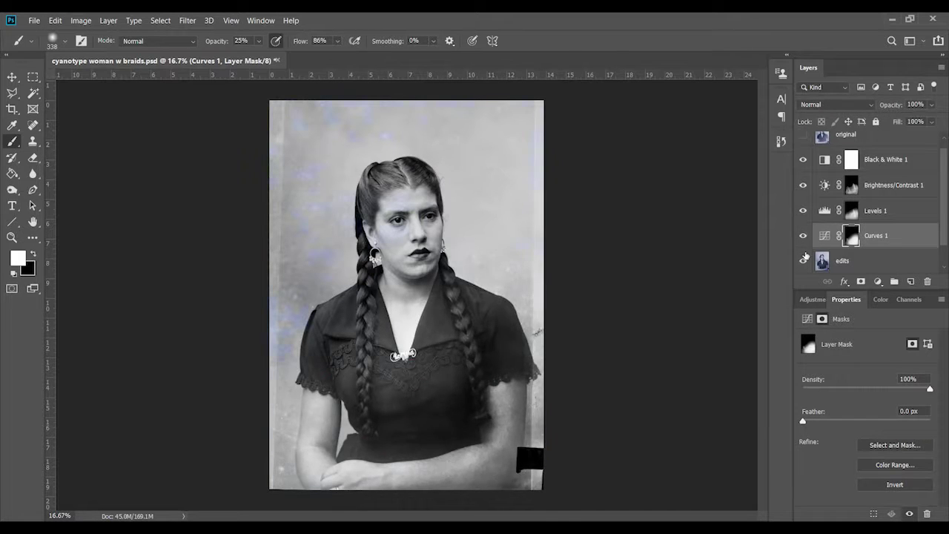
# Return to the edits layer and dodge the shadows along the lace trim.
pyautogui.press('o')
pyautogui.scroll(3, 600, 435)
pyautogui.scroll(-3, 511, 297)
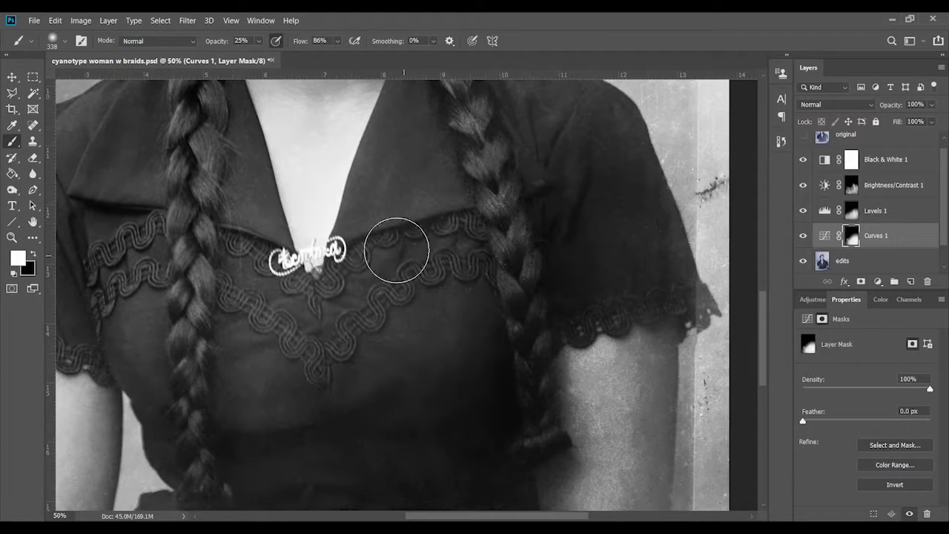
pyautogui.hotkey('alt', '[')
pyautogui.moveTo(483, 308)
pyautogui.mouseDown()
pyautogui.moveTo(483, 323)
pyautogui.moveTo(363, 315)
pyautogui.mouseUp()
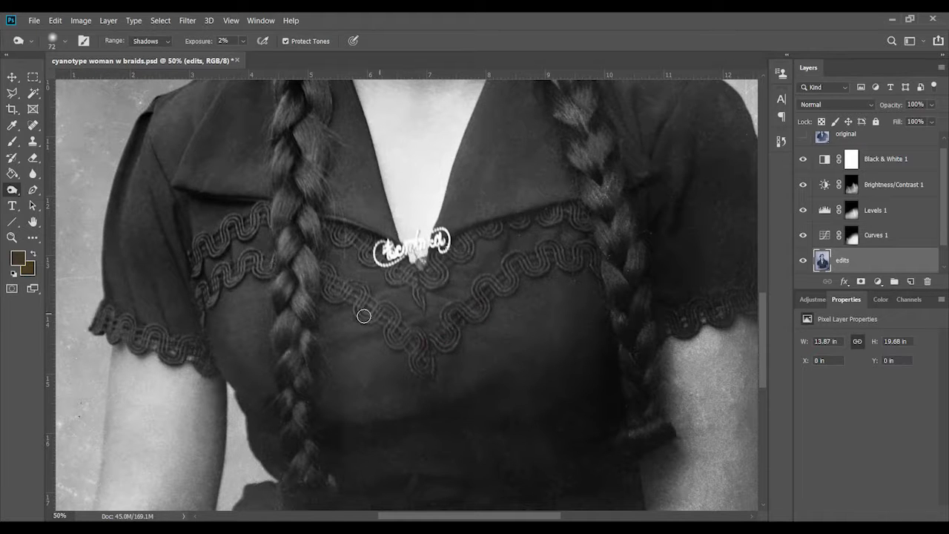
# Dodge the neckline lace shadows and set the brush to 168 px.
pyautogui.moveTo(403, 279); pyautogui.dragTo(439, 281)
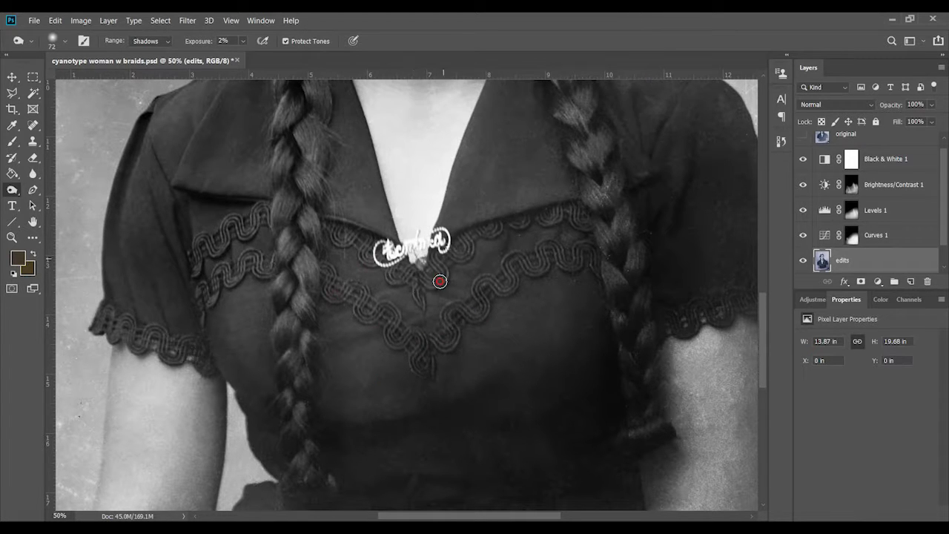
pyautogui.scroll(-4, 315, 346)
pyautogui.rightClick(315, 346)
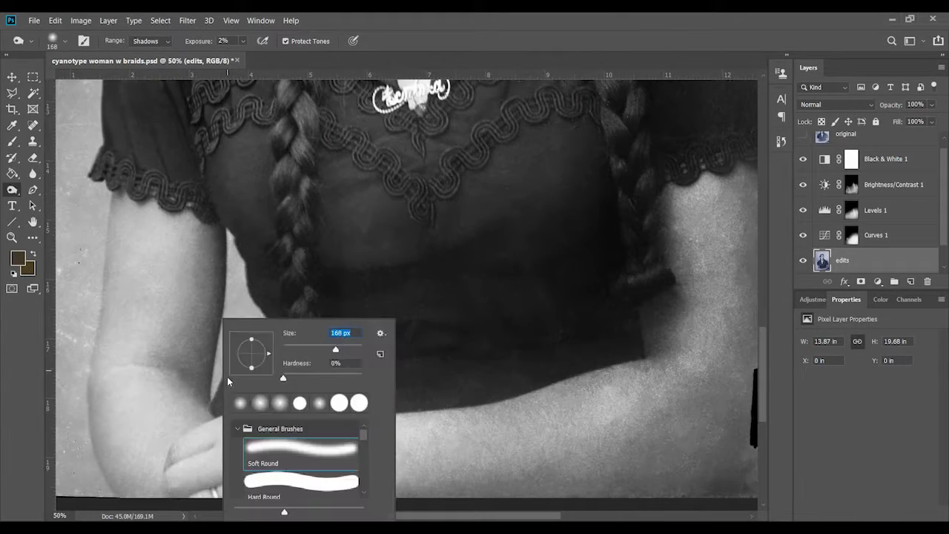
pyautogui.press('Return')
pyautogui.scroll(2, 633, 309)
pyautogui.hscroll(8, 633, 309)
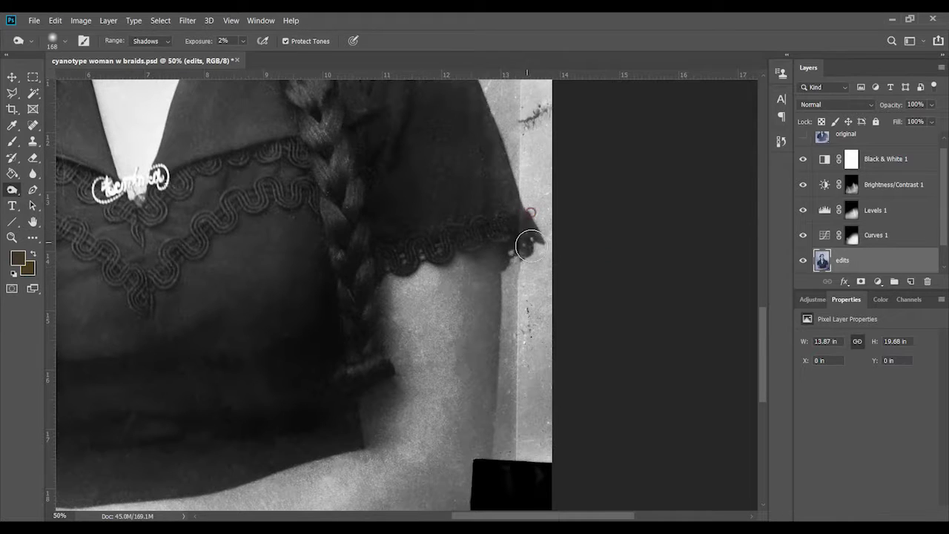
# Resize the dodge brush to 95, then 23, then 50 px while working the lace.
pyautogui.rightClick(526, 222)
pyautogui.write('95')
pyautogui.press('Return')
pyautogui.scroll(2, 537, 211)
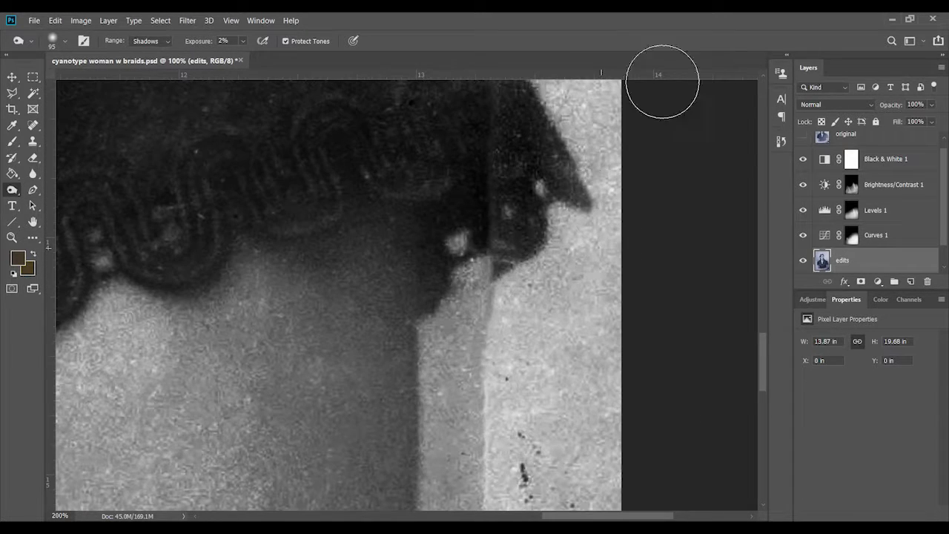
pyautogui.scroll(-2, 462, 205)
pyautogui.rightClick(467, 207)
pyautogui.write('23')
pyautogui.press('Return')
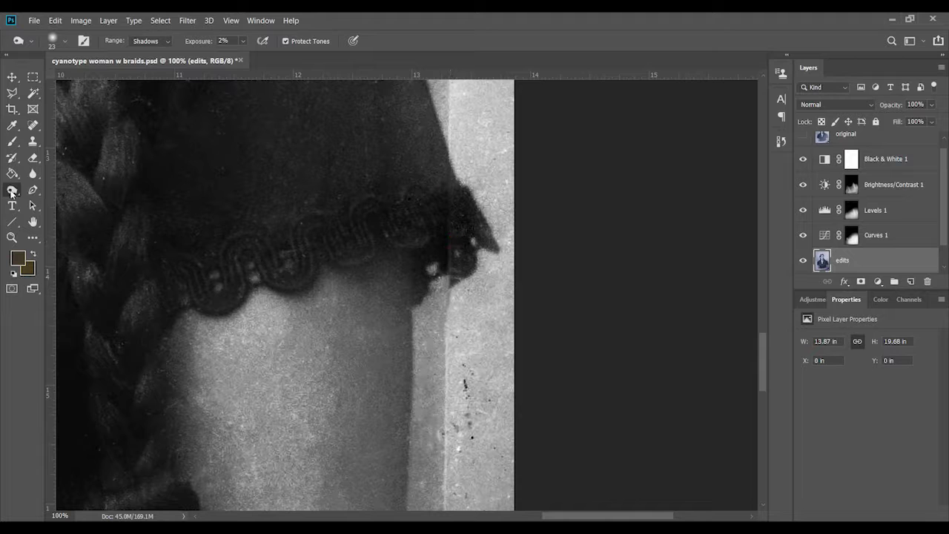
pyautogui.rightClick(495, 222)
pyautogui.write('50')
pyautogui.press('Return')
# Set the dodge exposure to 2% with a 69 px brush.
pyautogui.scroll(-3, 551, 360)
pyautogui.scroll(3, 400, 220)
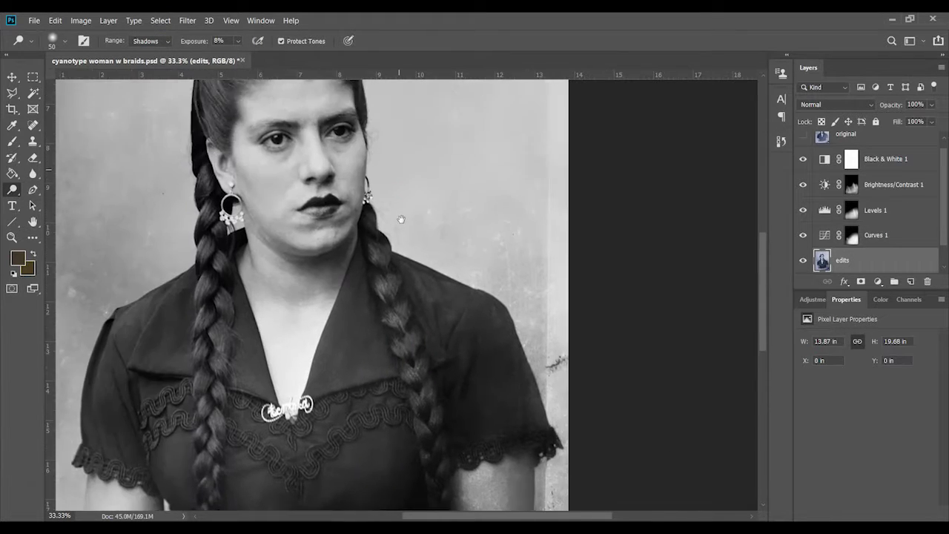
pyautogui.scroll(1, 401, 220)
pyautogui.press('0')
pyautogui.press('2')
pyautogui.rightClick(456, 233)
pyautogui.write('69')
pyautogui.press('Return')
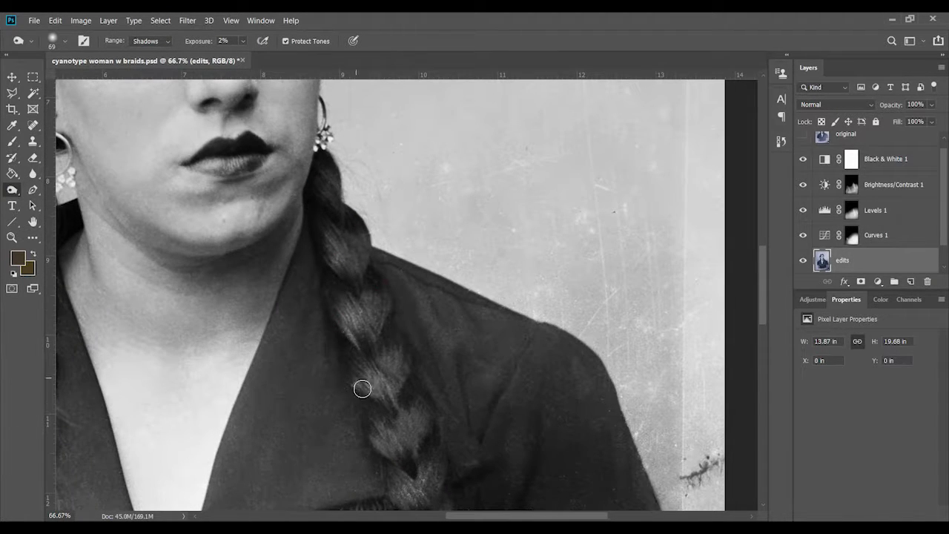
# Hide the edits layer to compare before and after, then view the right braid and sleeve.
pyautogui.scroll(-3, 356, 281)
pyautogui.scroll(-2, 384, 294)
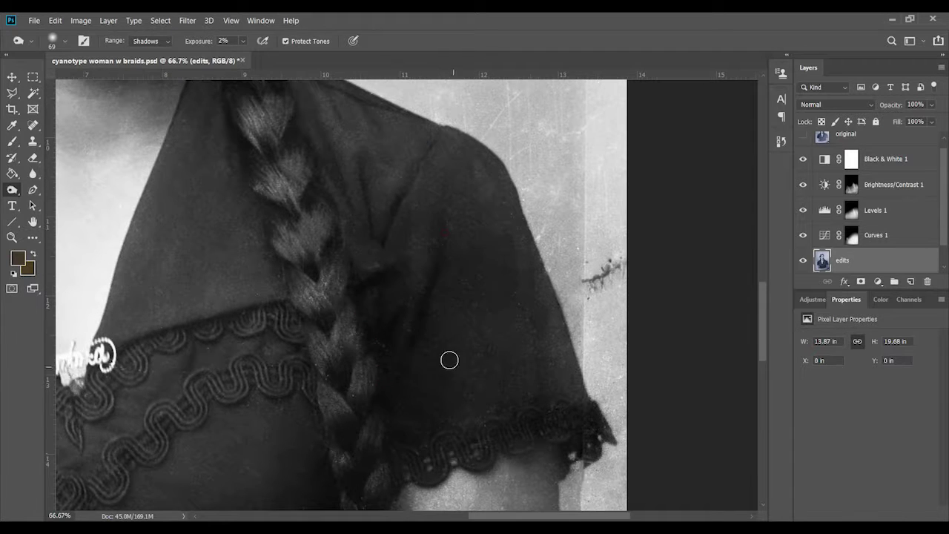
pyautogui.scroll(-3, 345, 467)
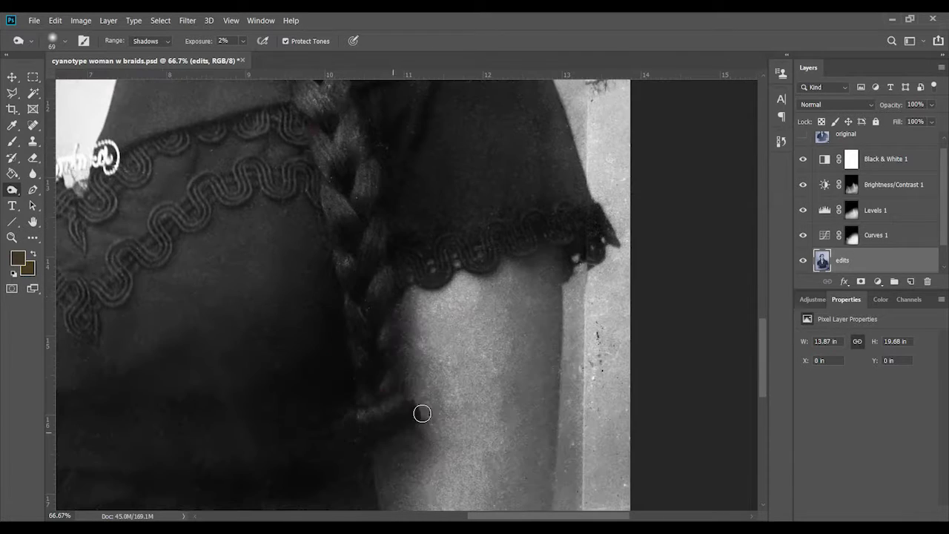
pyautogui.scroll(-1, 445, 205)
pyautogui.click(804, 260)
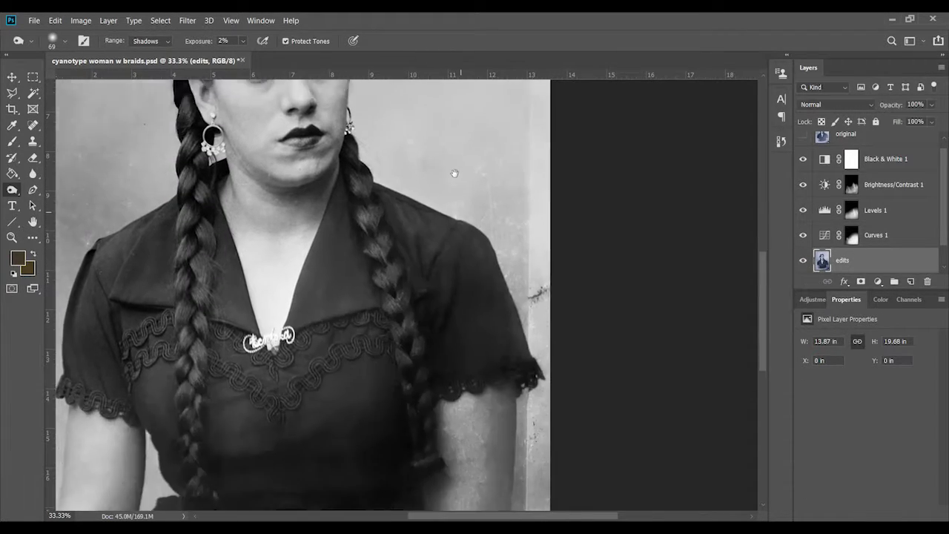
pyautogui.scroll(2, 451, 174)
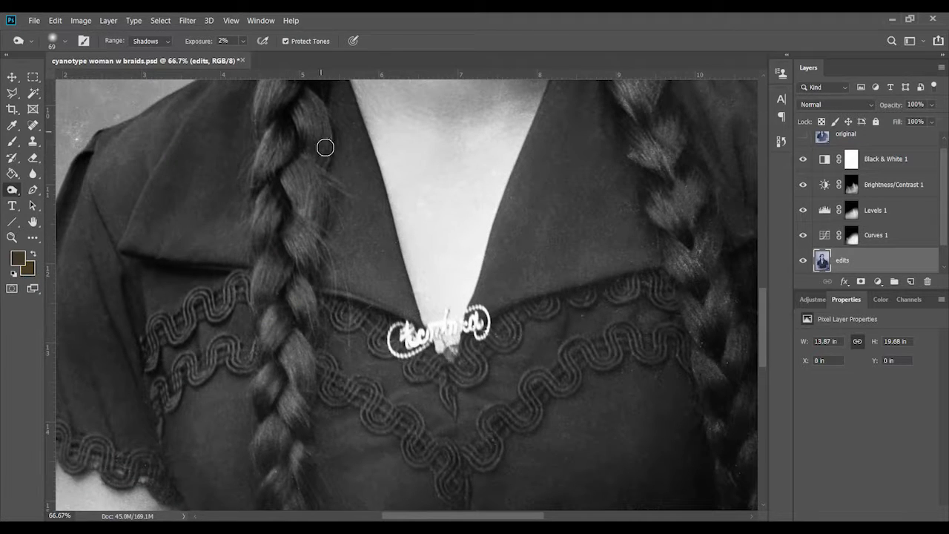
pyautogui.scroll(-3, 311, 341)
pyautogui.scroll(-3, 311, 355)
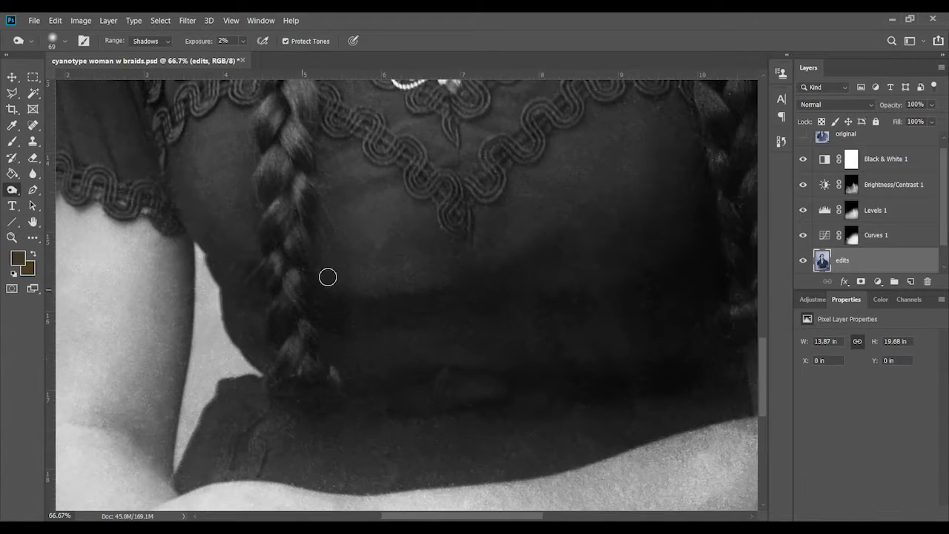
pyautogui.scroll(3, 319, 278)
pyautogui.scroll(3, 313, 245)
pyautogui.scroll(3, 304, 319)
pyautogui.scroll(-5, 311, 415)
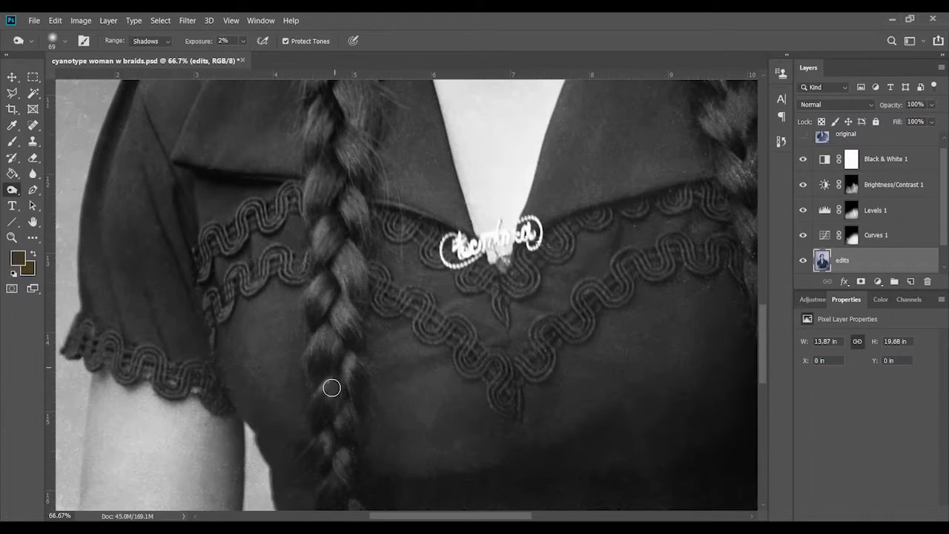
pyautogui.moveTo(332, 388)
pyautogui.mouseDown()
pyautogui.moveTo(465, 234)
pyautogui.moveTo(386, 232)
pyautogui.mouseUp()
# Switch to the Burn tool and bring the dress and arms into view.
pyautogui.hotkey('shift', 'o')
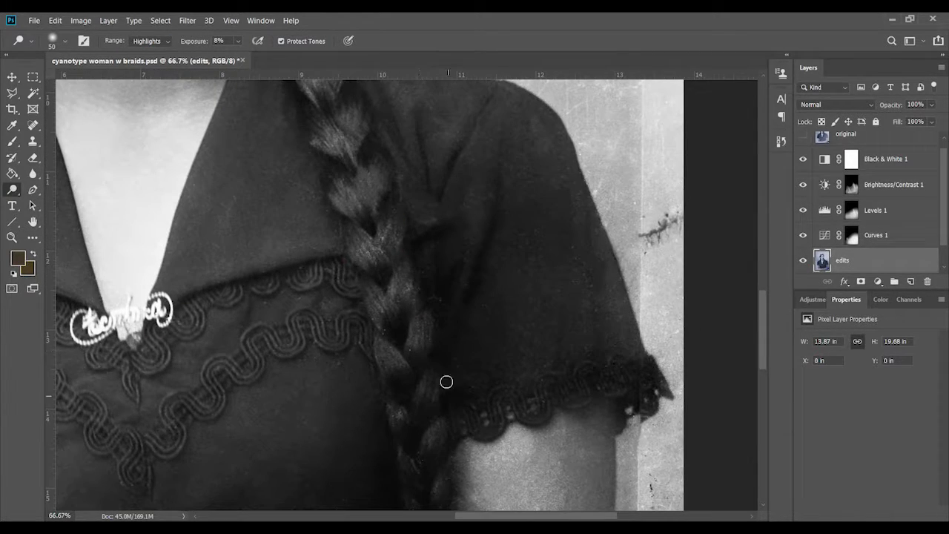
pyautogui.moveTo(446, 381); pyautogui.dragTo(366, 320)
pyautogui.moveTo(424, 299); pyautogui.dragTo(327, 310)
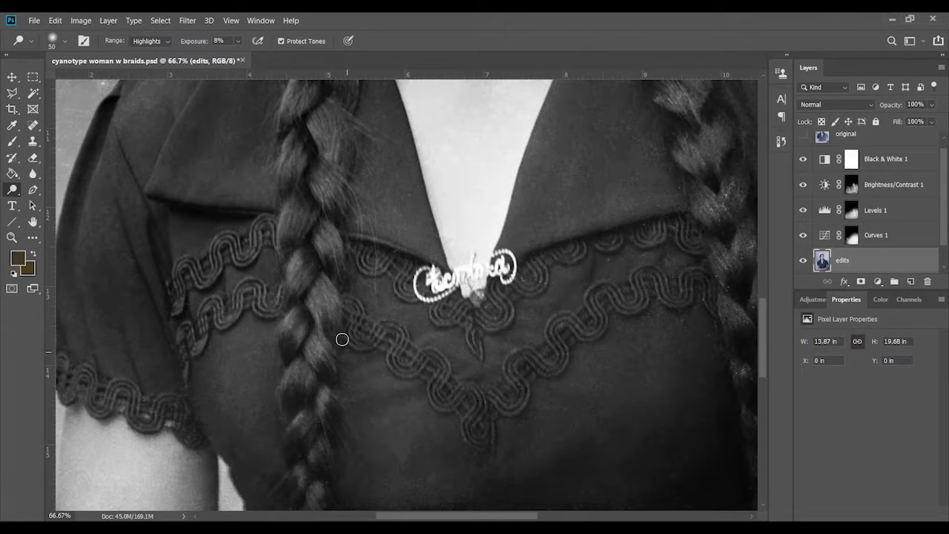
pyautogui.moveTo(325, 343); pyautogui.dragTo(288, 153)
pyautogui.moveTo(334, 131)
pyautogui.mouseDown()
pyautogui.moveTo(353, 207)
pyautogui.moveTo(234, 95)
pyautogui.mouseUp()
pyautogui.moveTo(297, 308)
pyautogui.mouseDown()
pyautogui.moveTo(315, 274)
pyautogui.moveTo(298, 272)
pyautogui.mouseUp()
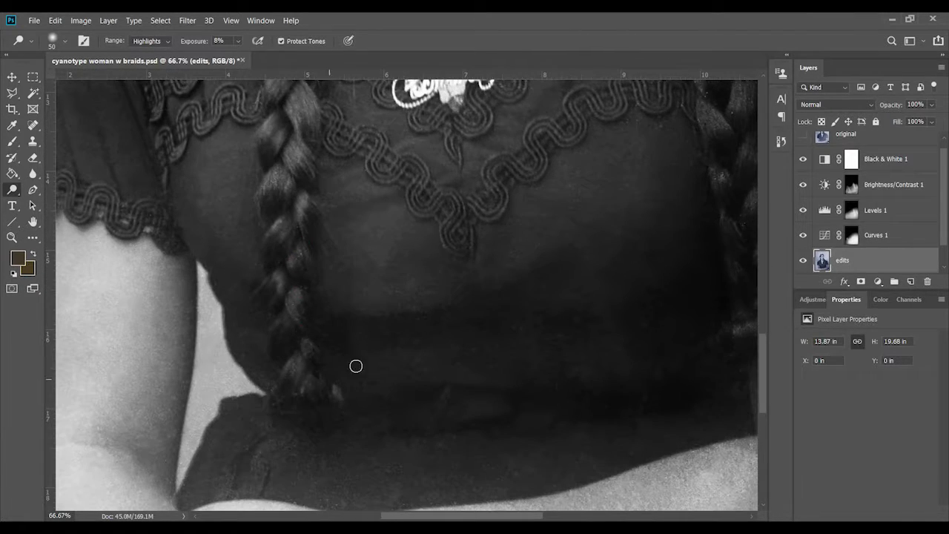
pyautogui.hotkey('ctrl', '-')
pyautogui.hotkey('ctrl', '-')
pyautogui.hotkey('ctrl', '-')
pyautogui.moveTo(477, 92); pyautogui.dragTo(411, 359)
pyautogui.hotkey('ctrl', '+')
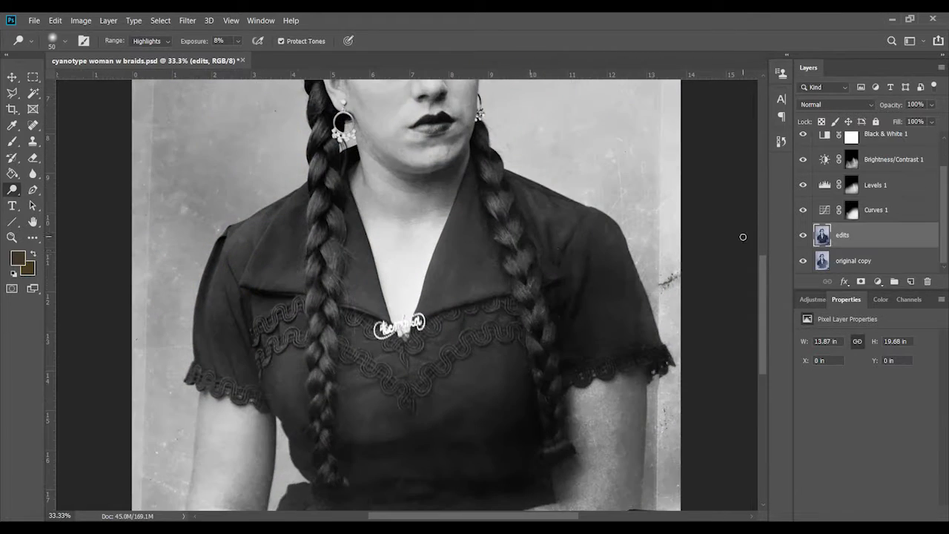
pyautogui.moveTo(558, 343); pyautogui.dragTo(568, 228)
# Burn the right forearm's midtones at 4% exposure with a 401 px brush.
pyautogui.click(152, 40)
pyautogui.rightClick(618, 317)
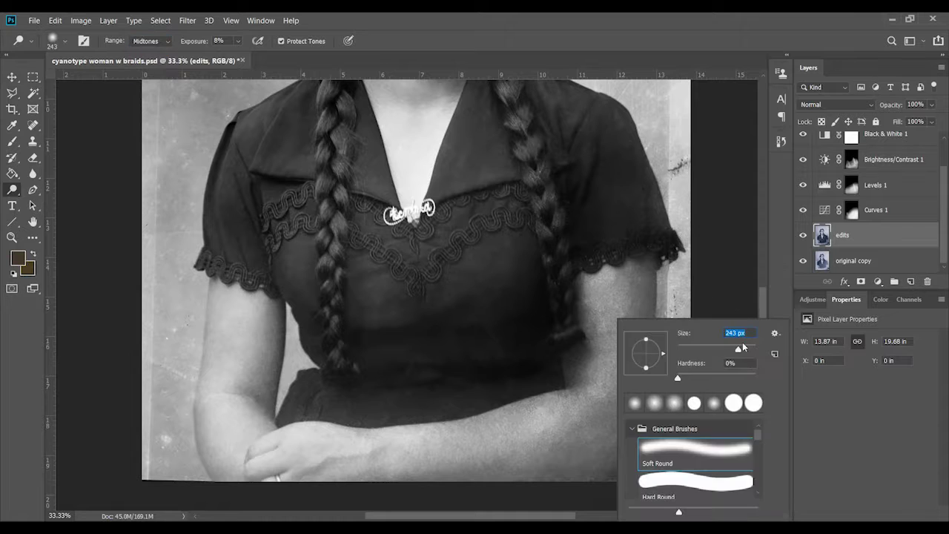
pyautogui.moveTo(734, 348); pyautogui.dragTo(743, 348)
pyautogui.hotkey('ctrl', 'z')
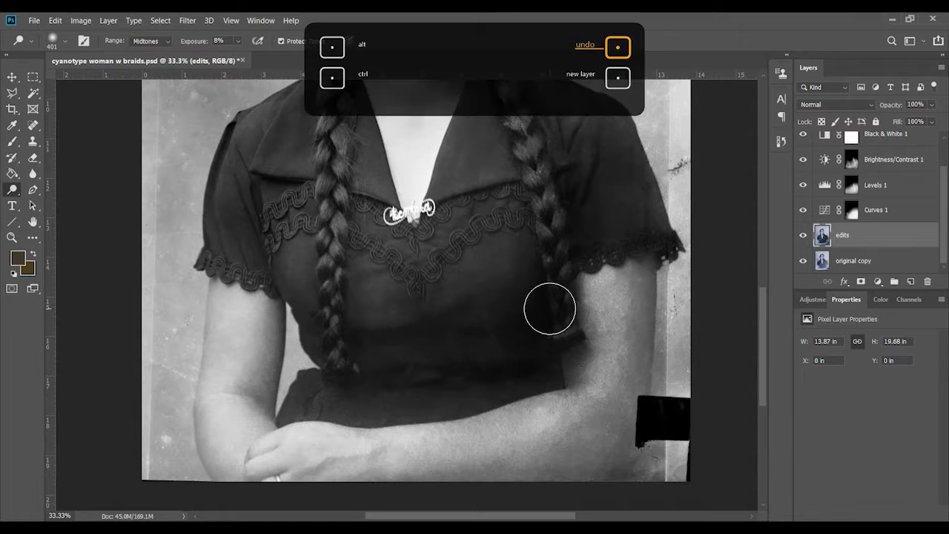
pyautogui.scroll(-1, 549, 309)
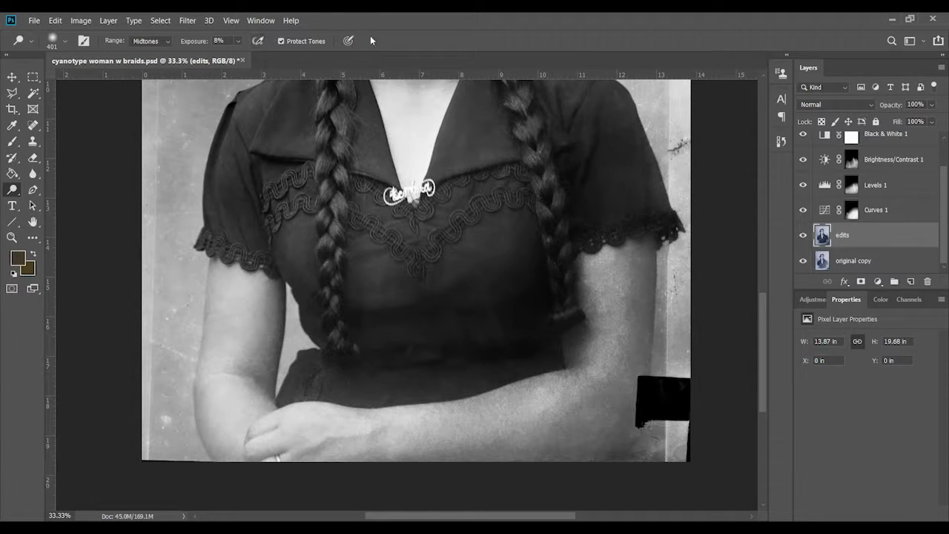
pyautogui.click(781, 141)
pyautogui.scroll(-1, 693, 215)
pyautogui.click(780, 141)
pyautogui.moveTo(237, 41); pyautogui.dragTo(231, 56)
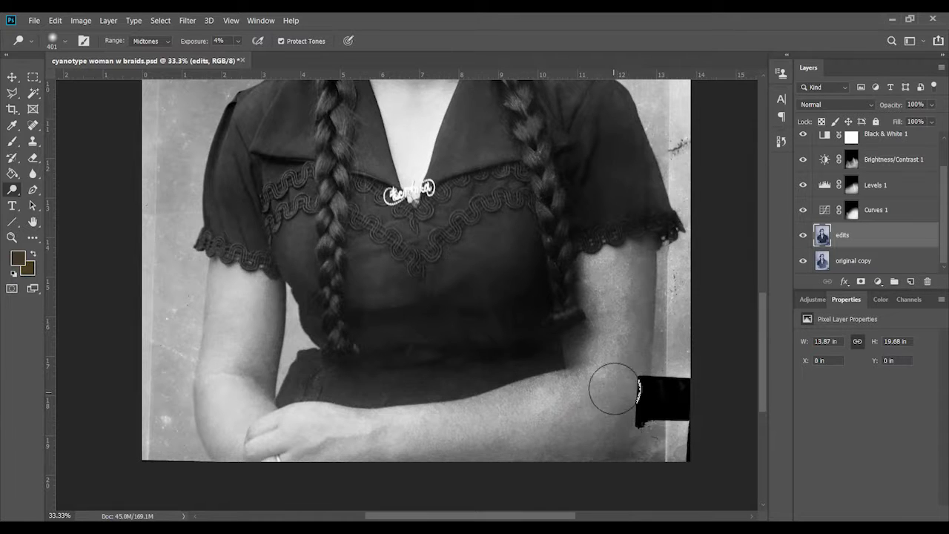
# Zoom between the right shoulder and the whole figure to review the burning.
pyautogui.hotkey('ctrl', '+')
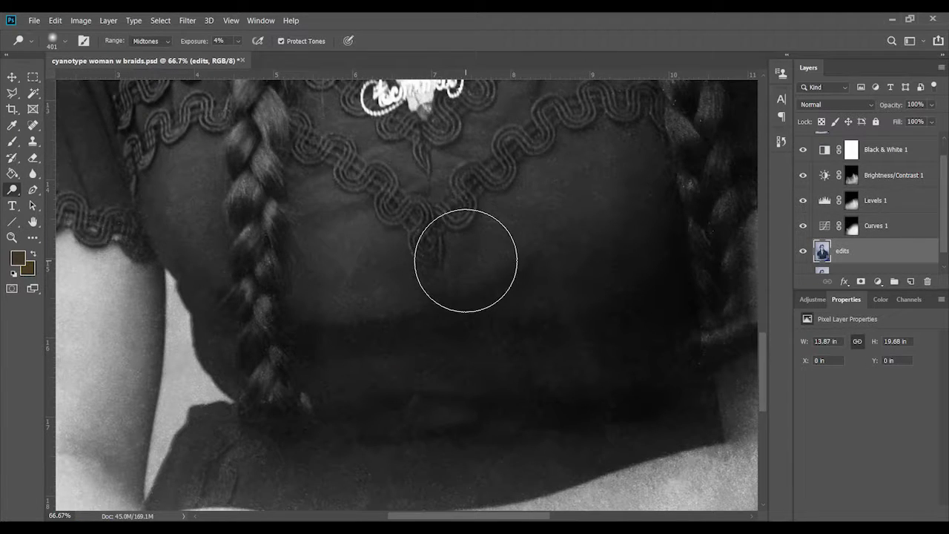
pyautogui.click(781, 141)
pyautogui.hotkey('ctrl', '1')
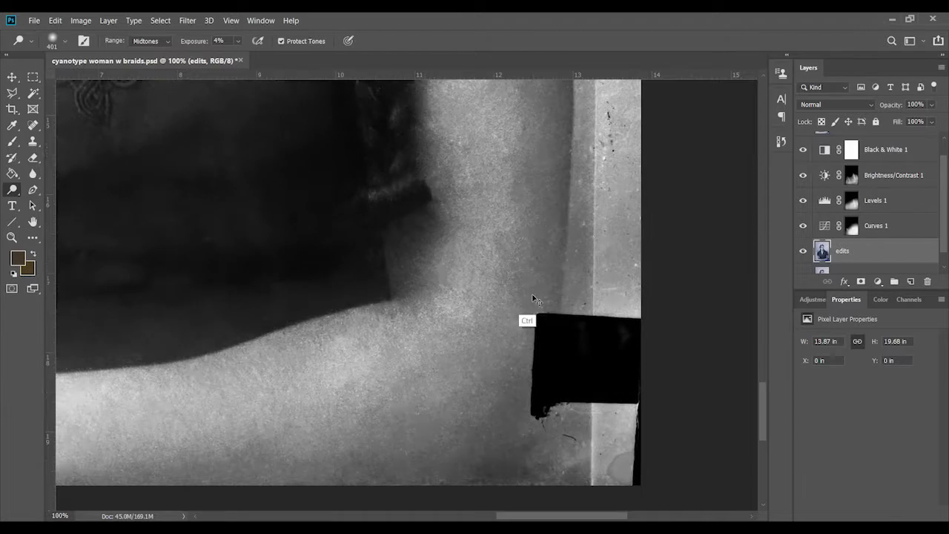
pyautogui.hotkey('ctrl', '-')
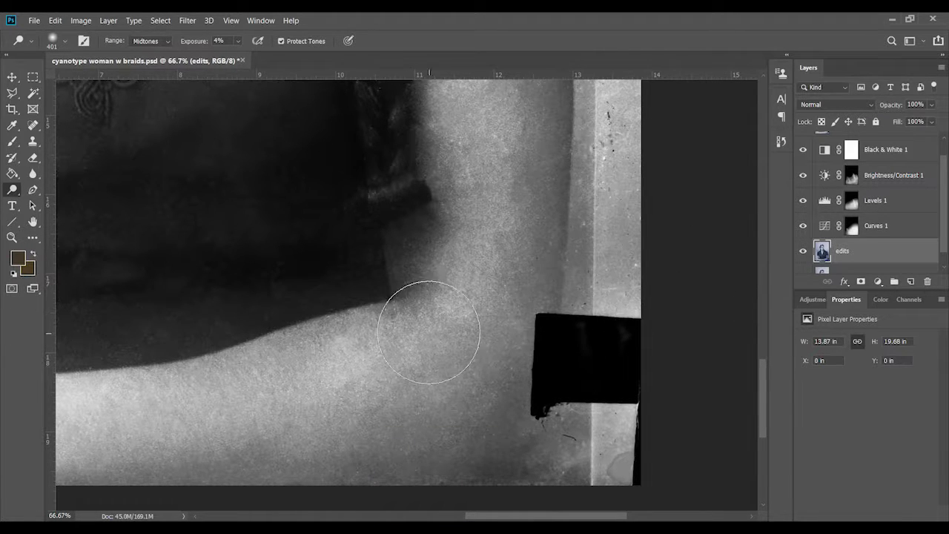
pyautogui.hotkey('ctrl', '-')
pyautogui.hotkey('ctrl', '-')
pyautogui.scroll(5, 449, 286)
pyautogui.scroll(-5, 528, 275)
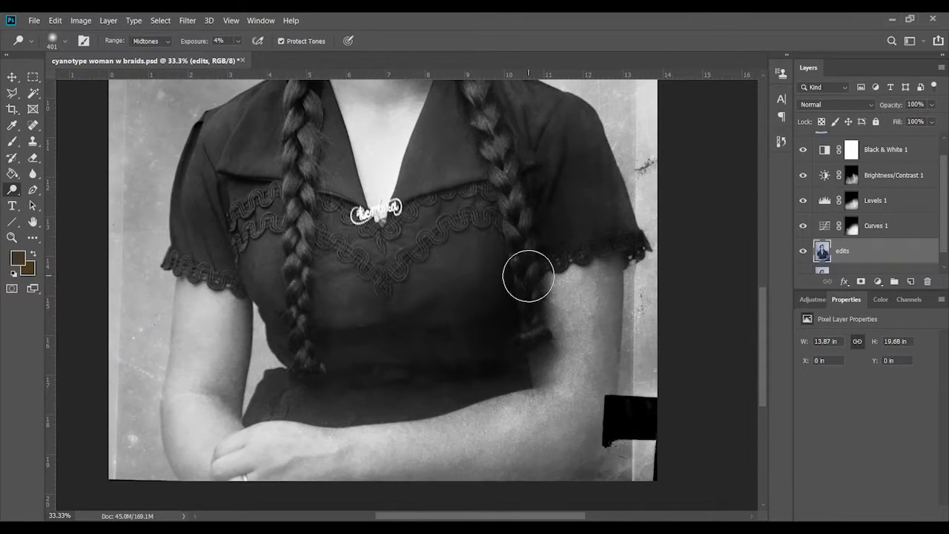
pyautogui.hotkey('ctrl', '+')
pyautogui.hotkey('ctrl', '+')
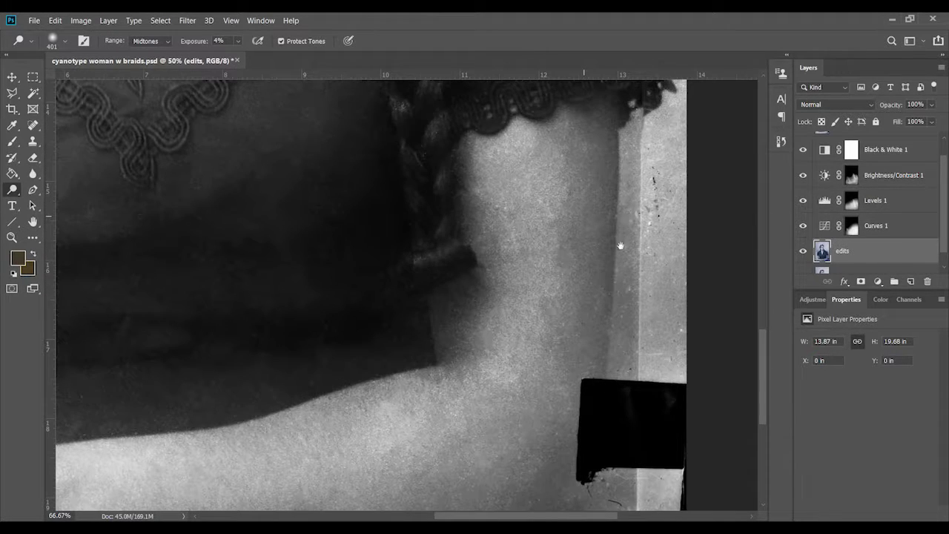
# Clone skin over the black patch beside the arm, dismissing the missing-source warning.
pyautogui.moveTo(449, 235); pyautogui.dragTo(382, 250)
pyautogui.press('j')
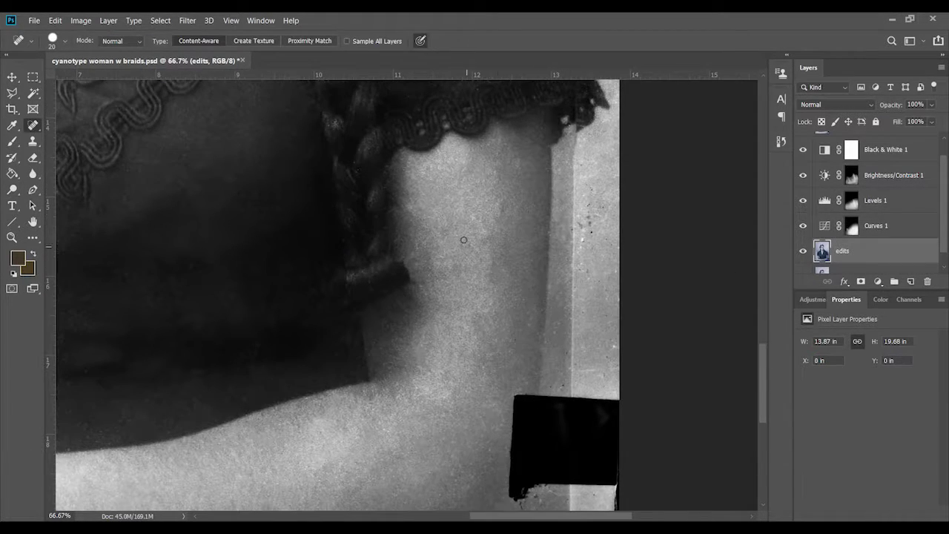
pyautogui.scroll(-3, 463, 239)
pyautogui.press('s')
pyautogui.rightClick(596, 167)
pyautogui.click(653, 168)
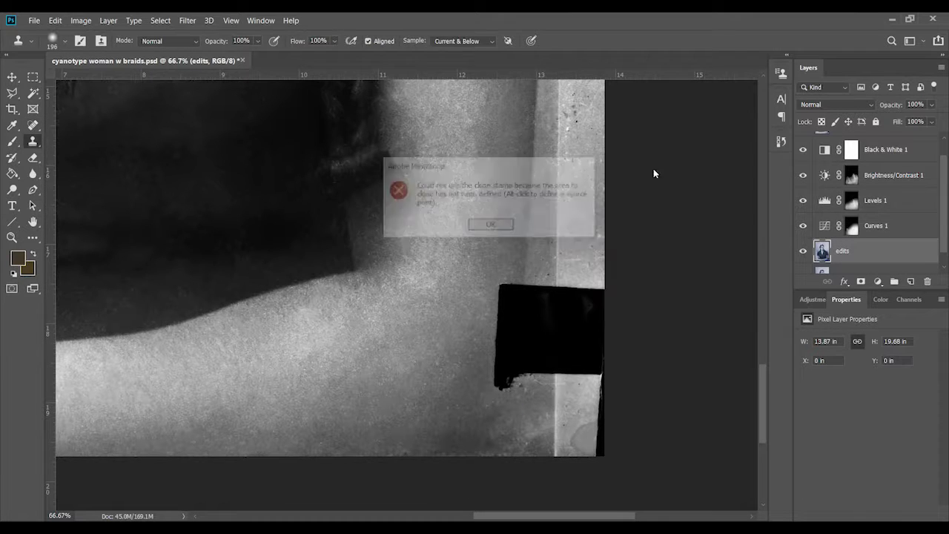
pyautogui.keyDown('alt'); pyautogui.click(539, 205); pyautogui.keyUp('alt')
pyautogui.moveTo(525, 295); pyautogui.dragTo(502, 391)
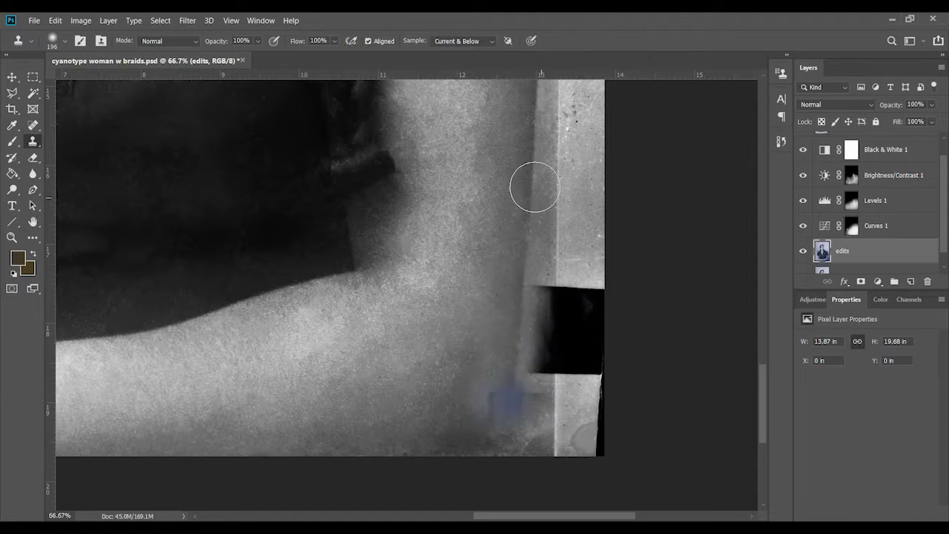
# Dodge the shadowed lower right arm, enlarging the brush to 117 then 275 px.
pyautogui.press('o')
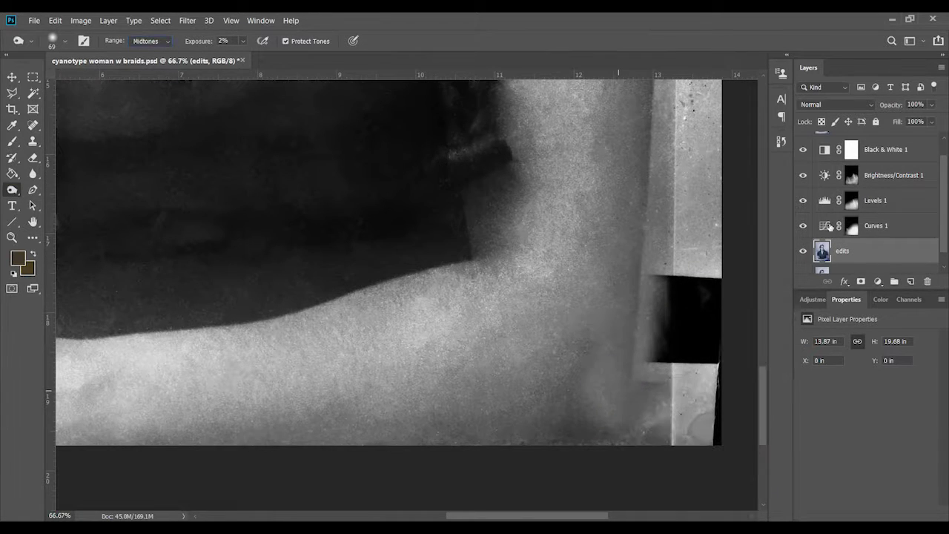
pyautogui.moveTo(640, 381); pyautogui.dragTo(561, 299)
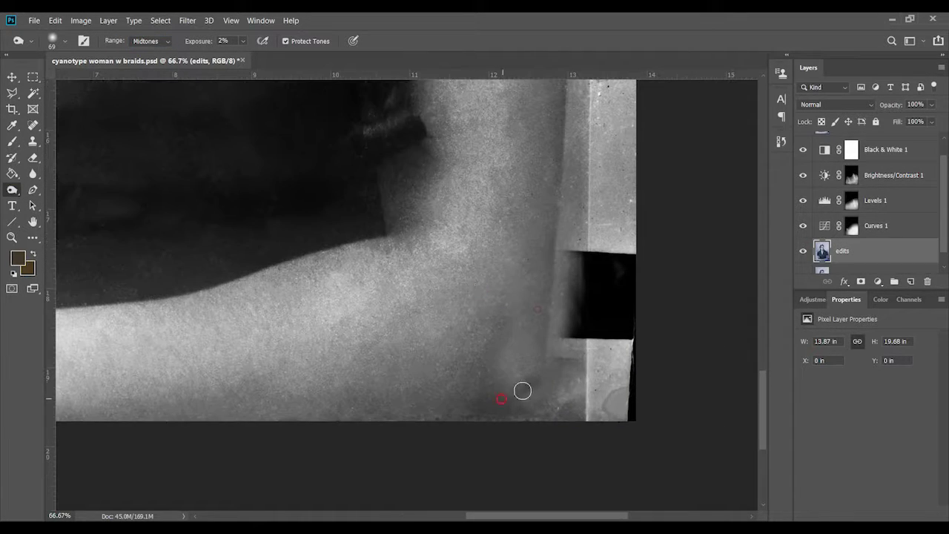
pyautogui.rightClick(522, 390)
pyautogui.moveTo(612, 349); pyautogui.dragTo(623, 349)
pyautogui.press('Return')
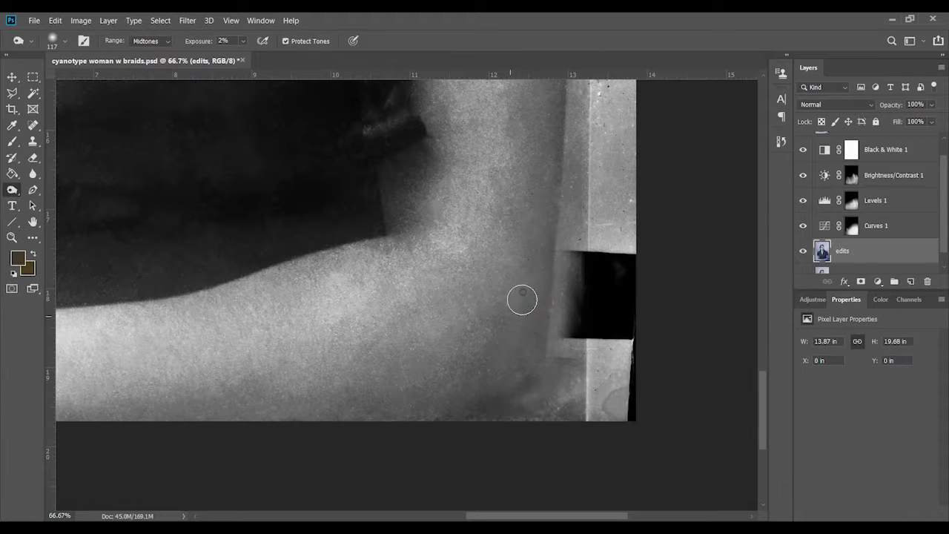
pyautogui.hotkey('shift', 'o')
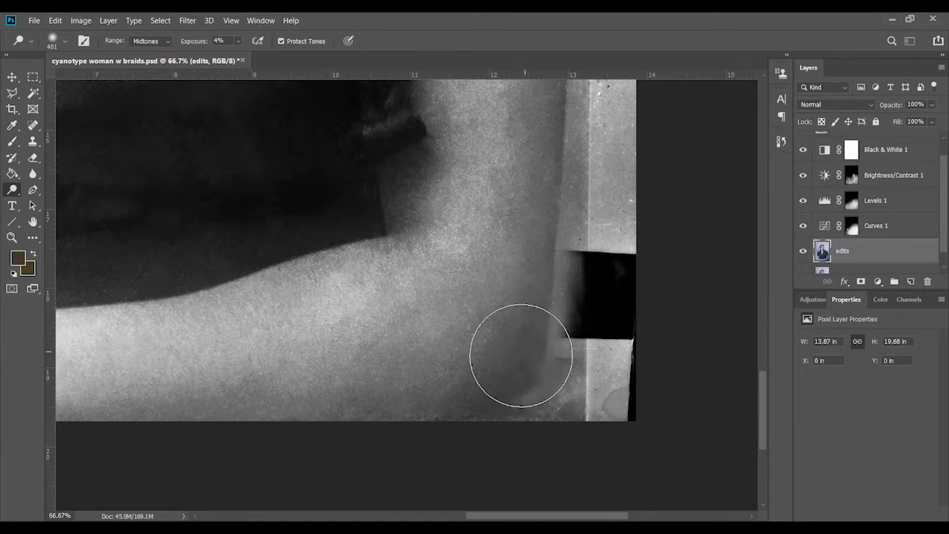
pyautogui.rightClick(524, 360)
pyautogui.moveTo(642, 349); pyautogui.dragTo(656, 349)
pyautogui.press('Return')
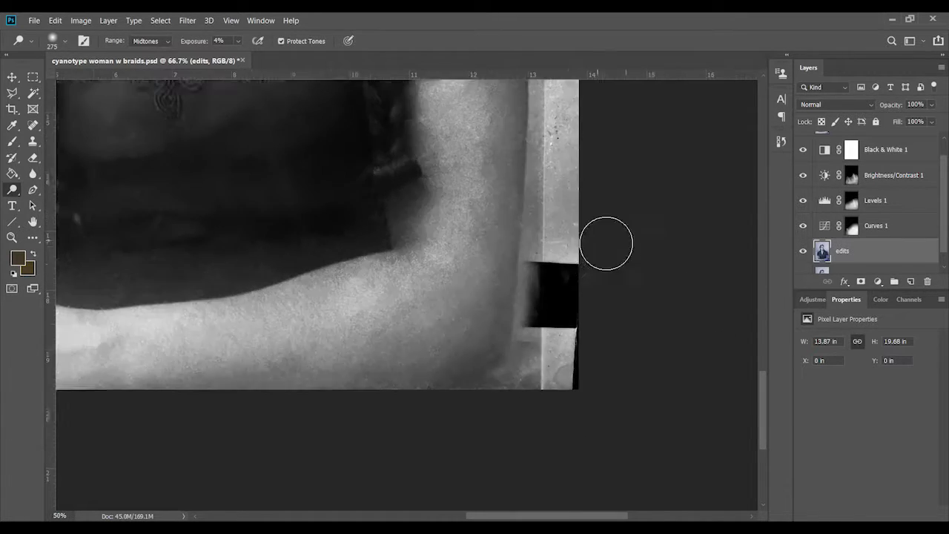
# Zoom out to the torso and braids, switch to the Move tool, and zoom to 66.7%.
pyautogui.hotkey('ctrl', '-')
pyautogui.hotkey('ctrl', '-')
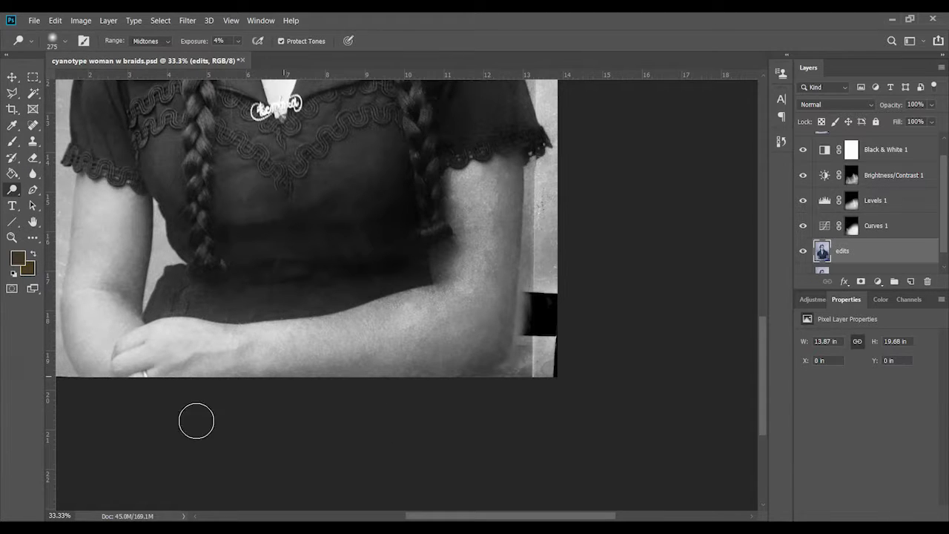
pyautogui.press('v')
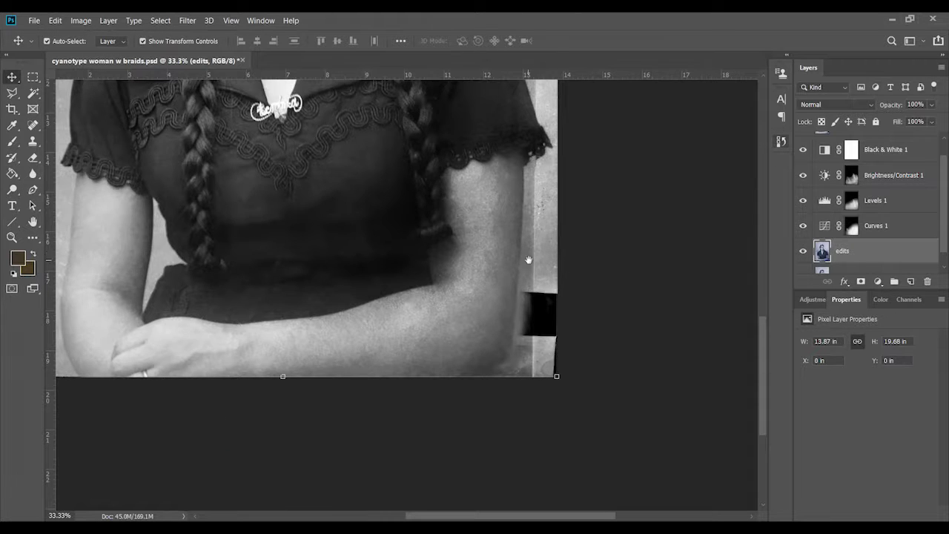
pyautogui.scroll(3, 635, 229)
pyautogui.hscroll(-6, 405, 327)
pyautogui.hotkey('ctrl', '+')
pyautogui.hotkey('ctrl', '+')
# Hide the edits layer and Content-Aware spot-heal background specks and a scratch beside the arm and sleeve.
pyautogui.press('j')
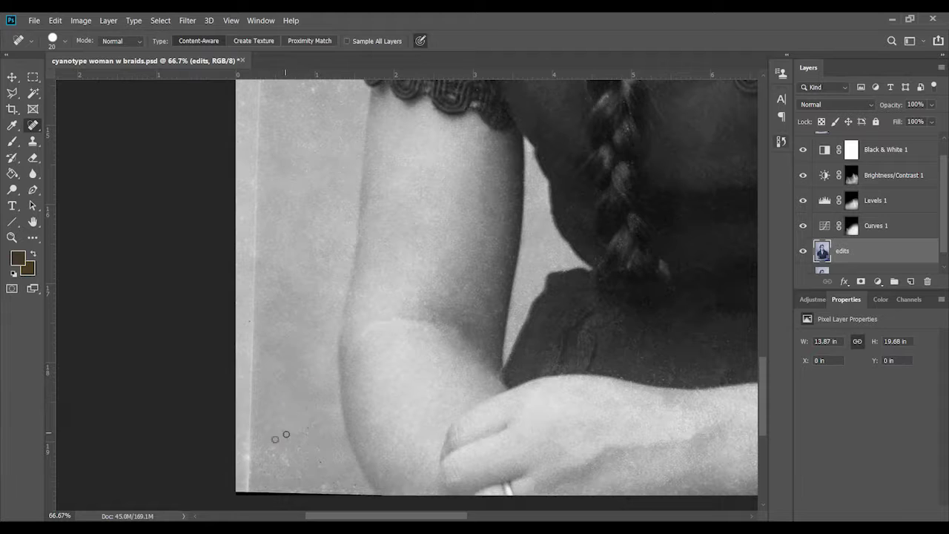
pyautogui.click(802, 250)
pyautogui.scroll(5, 293, 193)
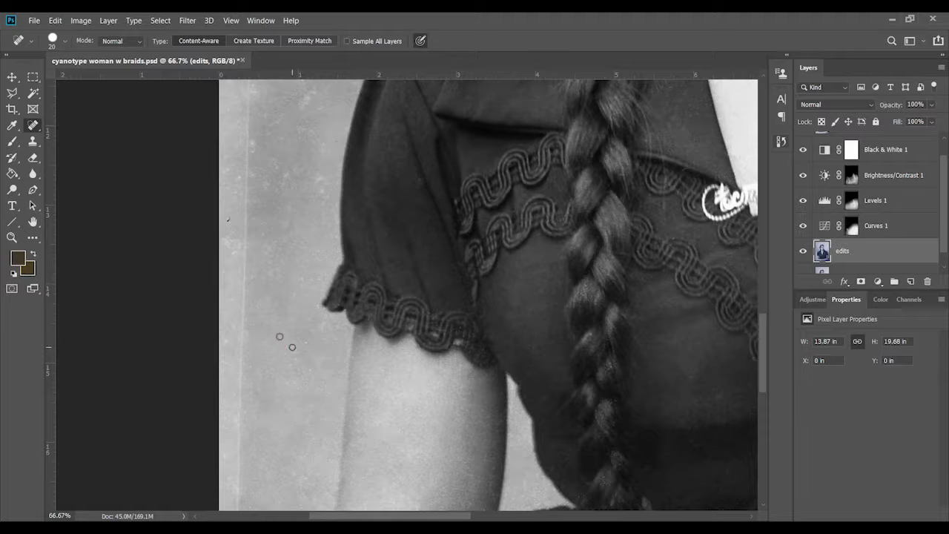
pyautogui.moveTo(265, 366); pyautogui.dragTo(289, 381)
pyautogui.moveTo(290, 333); pyautogui.dragTo(315, 317)
pyautogui.moveTo(271, 266); pyautogui.dragTo(272, 240)
pyautogui.moveTo(321, 198); pyautogui.dragTo(334, 189)
pyautogui.moveTo(261, 224)
pyautogui.mouseDown()
pyautogui.moveTo(262, 237)
pyautogui.moveTo(296, 207)
pyautogui.mouseUp()
# Spot-heal more background specks near the collar, sleeve and along the shoulder edge.
pyautogui.scroll(5, 282, 291)
pyautogui.moveTo(267, 257); pyautogui.dragTo(270, 254)
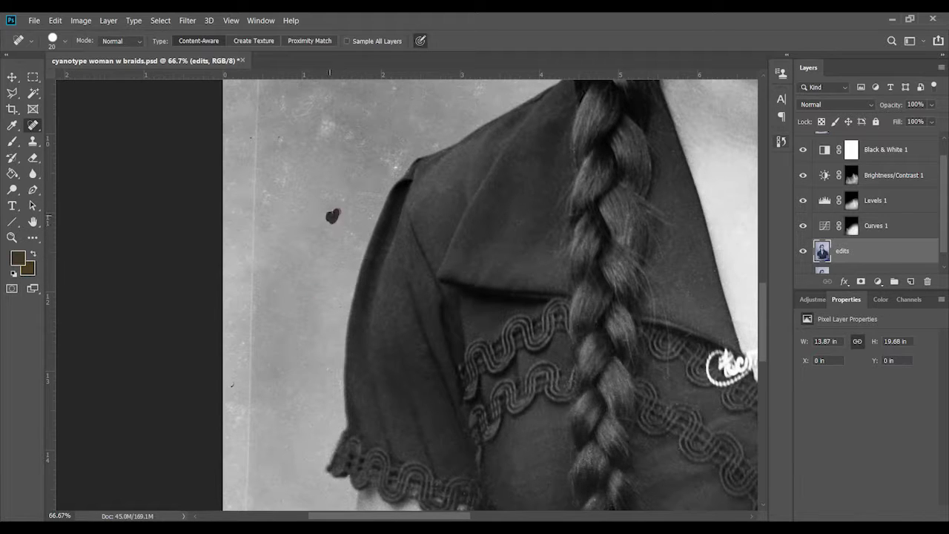
pyautogui.moveTo(323, 401); pyautogui.dragTo(319, 412)
pyautogui.scroll(4, 264, 319)
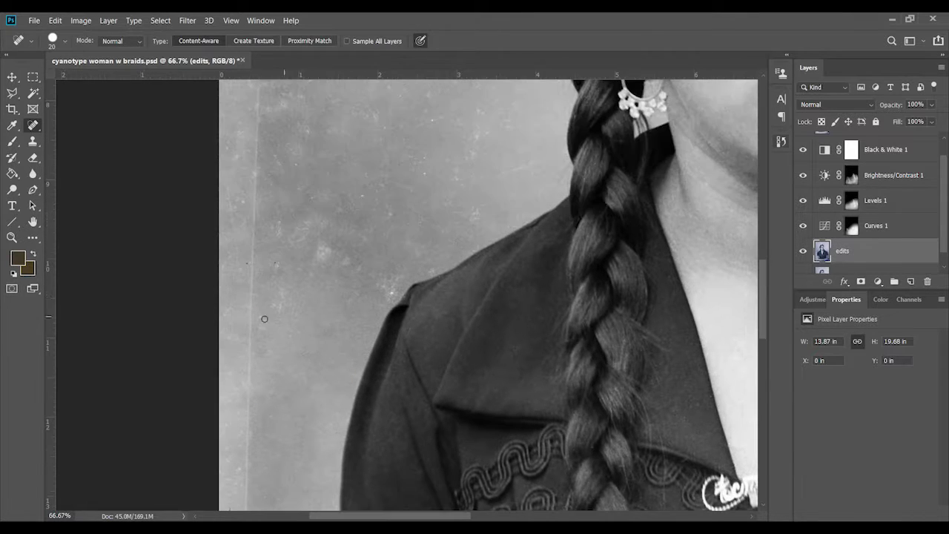
pyautogui.moveTo(322, 261); pyautogui.dragTo(325, 245)
pyautogui.moveTo(373, 276); pyautogui.dragTo(393, 290)
pyautogui.moveTo(353, 341); pyautogui.dragTo(361, 335)
pyautogui.moveTo(460, 222); pyautogui.dragTo(489, 203)
# Heal specks near the earring, a vertical scratch, and specks above the shoulder.
pyautogui.moveTo(323, 132)
pyautogui.mouseDown()
pyautogui.moveTo(289, 222)
pyautogui.moveTo(235, 209)
pyautogui.mouseUp()
pyautogui.moveTo(232, 284); pyautogui.dragTo(232, 271)
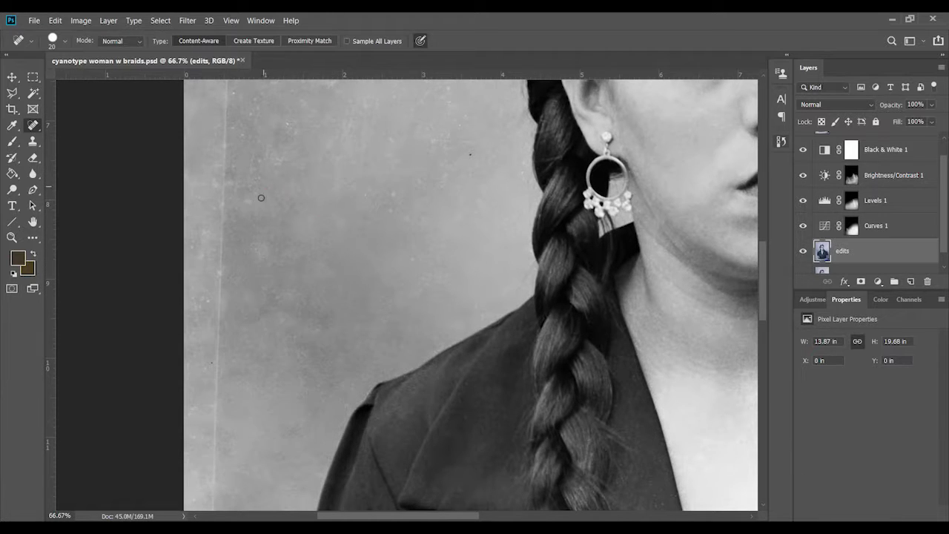
pyautogui.moveTo(448, 98); pyautogui.dragTo(438, 165)
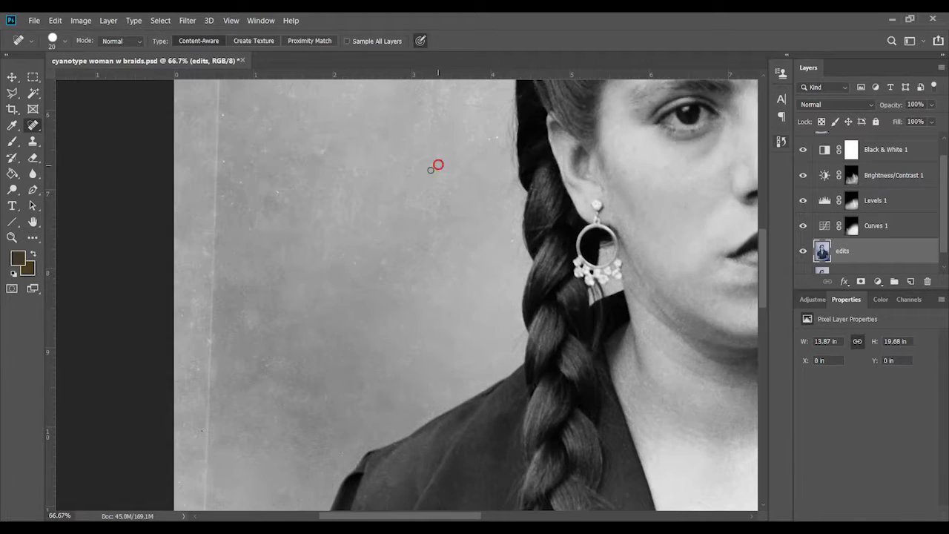
pyautogui.moveTo(354, 212); pyautogui.dragTo(355, 244)
pyautogui.moveTo(408, 107); pyautogui.dragTo(426, 107)
pyautogui.moveTo(493, 140); pyautogui.dragTo(333, 307)
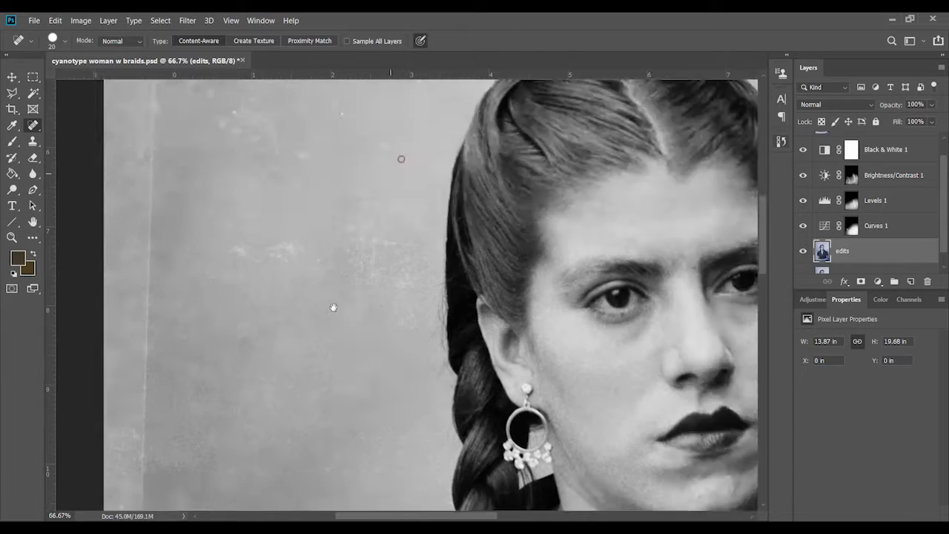
pyautogui.scroll(-5, 333, 307)
# Set the Dodge tool to Highlights with a 56 px brush.
pyautogui.hscroll(-2, 327, 418)
pyautogui.press('o')
pyautogui.click(151, 41)
pyautogui.click(142, 70)
pyautogui.rightClick(297, 270)
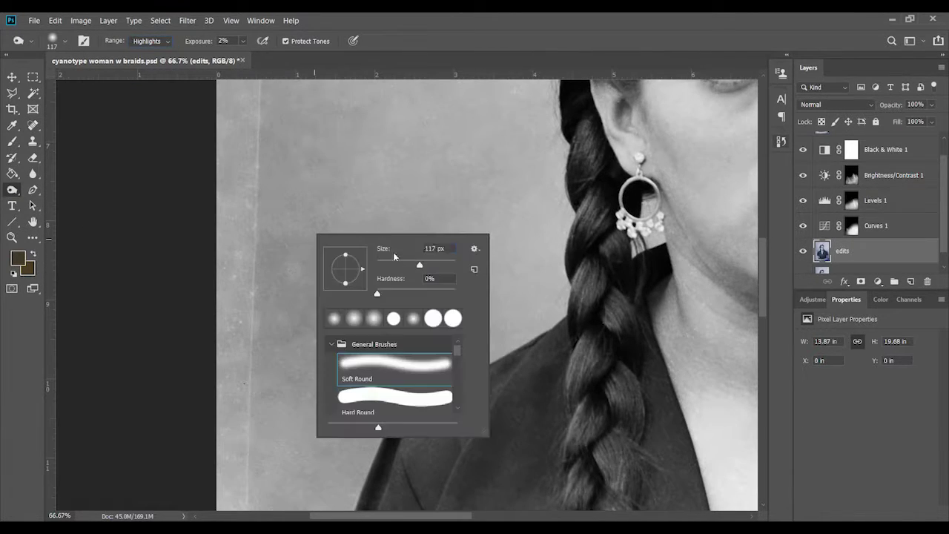
pyautogui.click(290, 281)
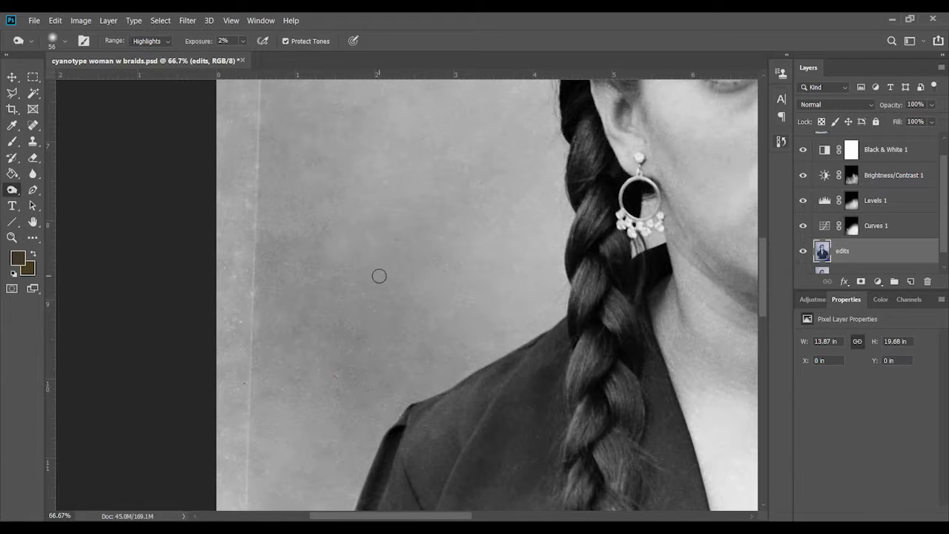
# Switch dodging to Midtones at 4% exposure with a 511 px brush.
pyautogui.scroll(-1, 383, 242)
pyautogui.scroll(-5, 346, 218)
pyautogui.scroll(-3, 375, 159)
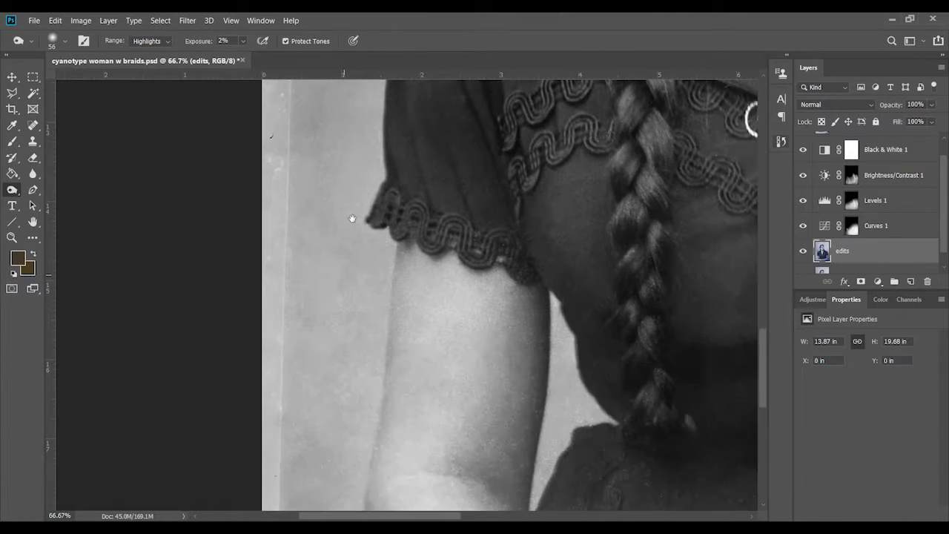
pyautogui.scroll(-2, 352, 215)
pyautogui.scroll(-2, 324, 149)
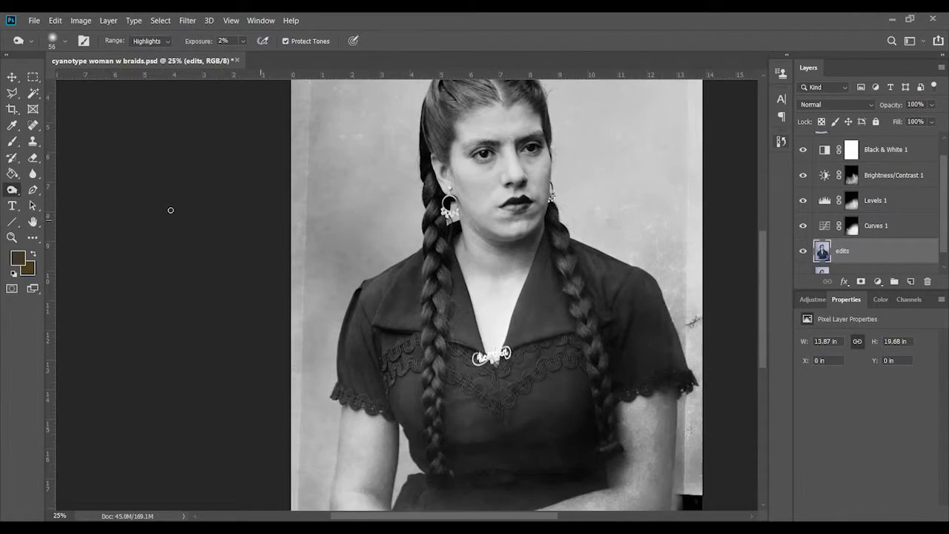
pyautogui.hotkey('shift', 'o')
pyautogui.rightClick(363, 274)
pyautogui.moveTo(493, 304); pyautogui.dragTo(498, 304)
pyautogui.click(326, 237)
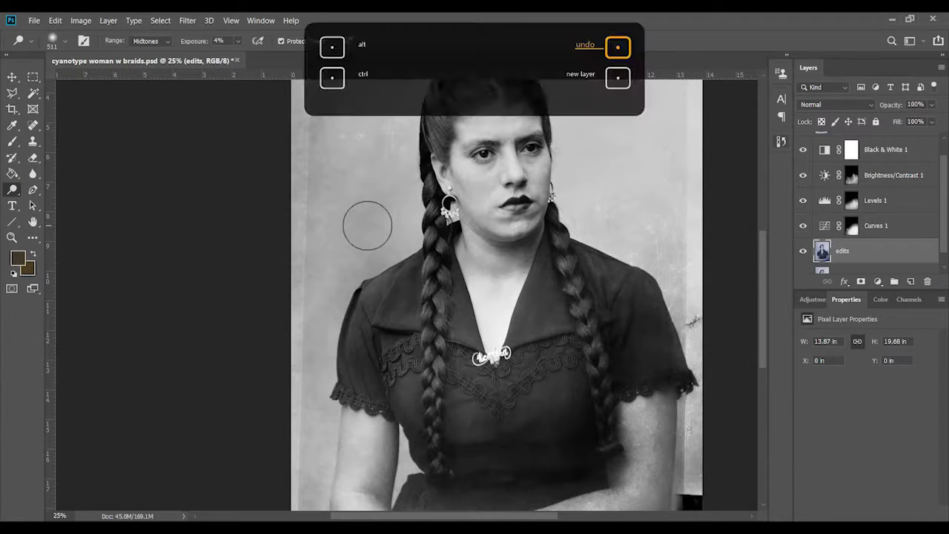
# Reduce the dodge brush to 338 px, zoom in, and dodge Highlights at 2% exposure.
pyautogui.rightClick(352, 276)
pyautogui.moveTo(486, 305); pyautogui.dragTo(467, 306)
pyautogui.click(338, 289)
pyautogui.hotkey('ctrl', '+')
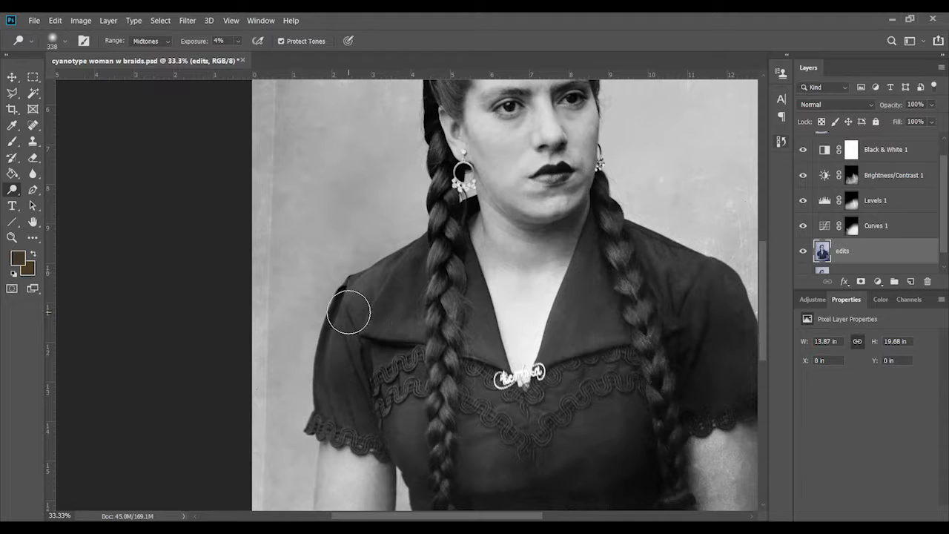
pyautogui.rightClick(354, 246)
pyautogui.click(354, 245)
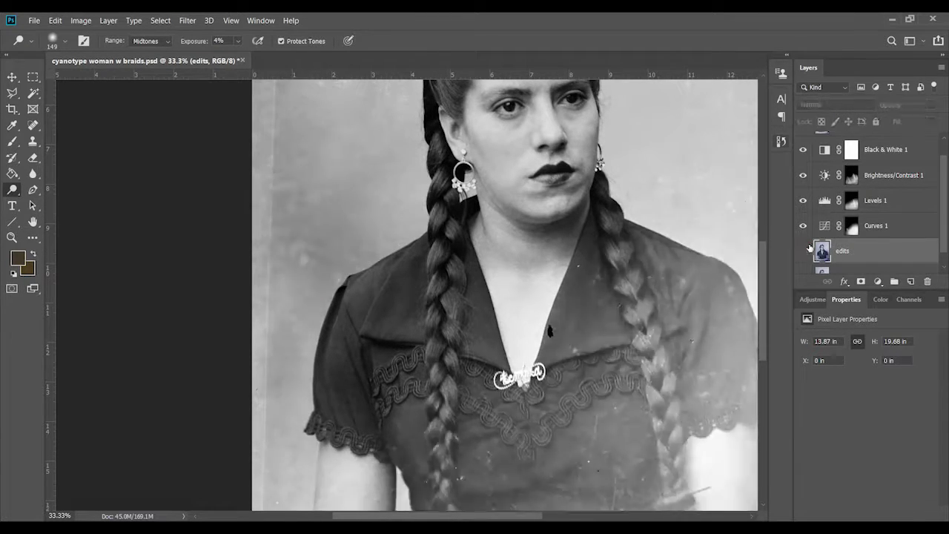
pyautogui.scroll(-3, 289, 311)
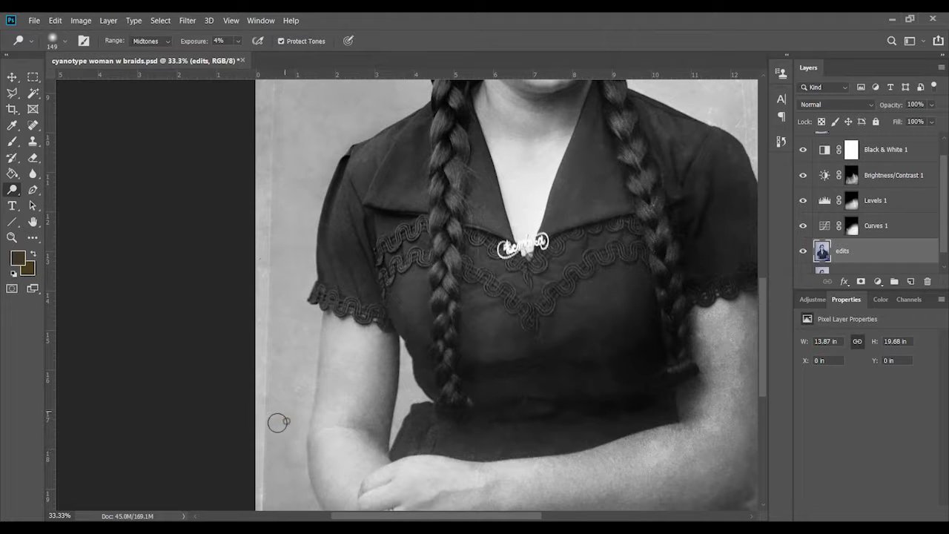
pyautogui.scroll(-3, 297, 366)
pyautogui.rightClick(313, 260)
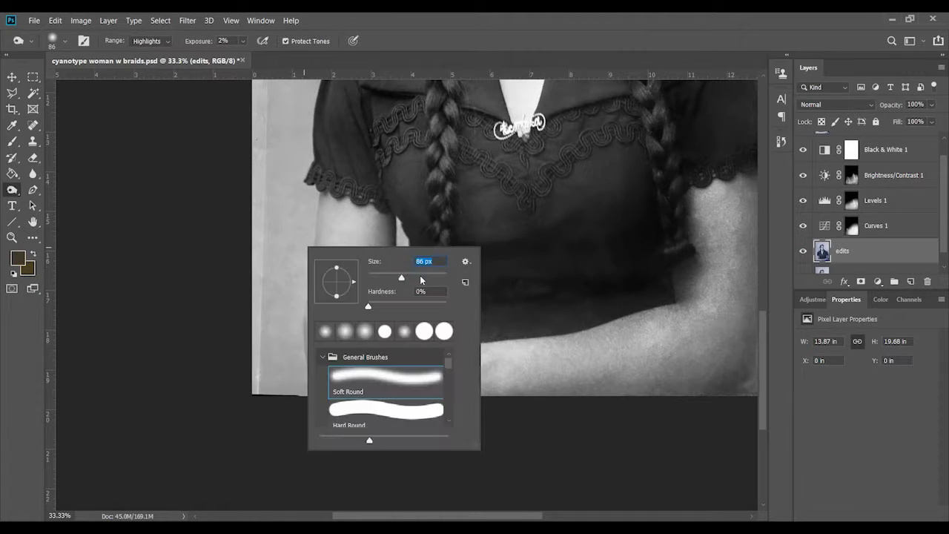
pyautogui.press('Return')
# At 66.7% zoom, dodge midtones lightly beside the hair with a 94 px brush.
pyautogui.scroll(5, 310, 288)
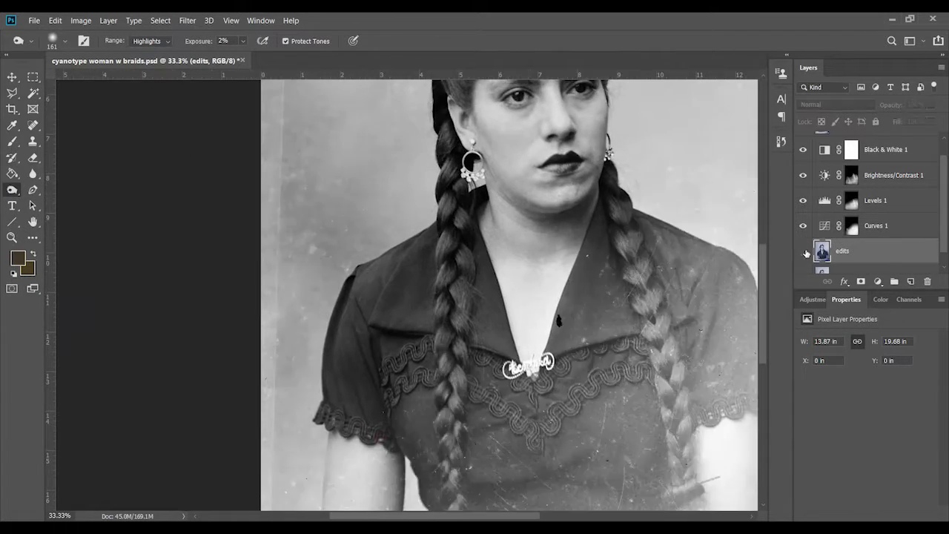
pyautogui.scroll(5, 380, 380)
pyautogui.hotkey('ctrl', '+')
pyautogui.press('j')
pyautogui.scroll(-3, 393, 337)
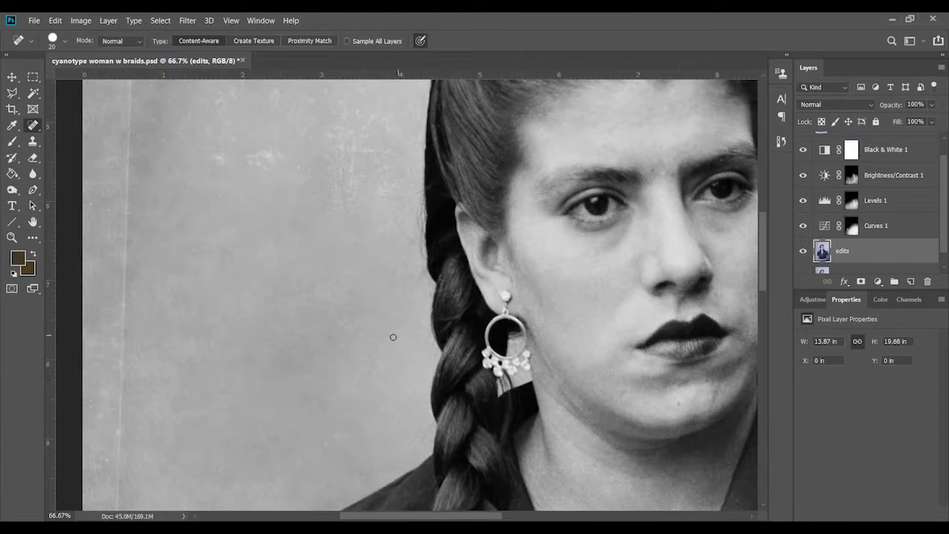
pyautogui.press('o')
pyautogui.scroll(-1, 348, 312)
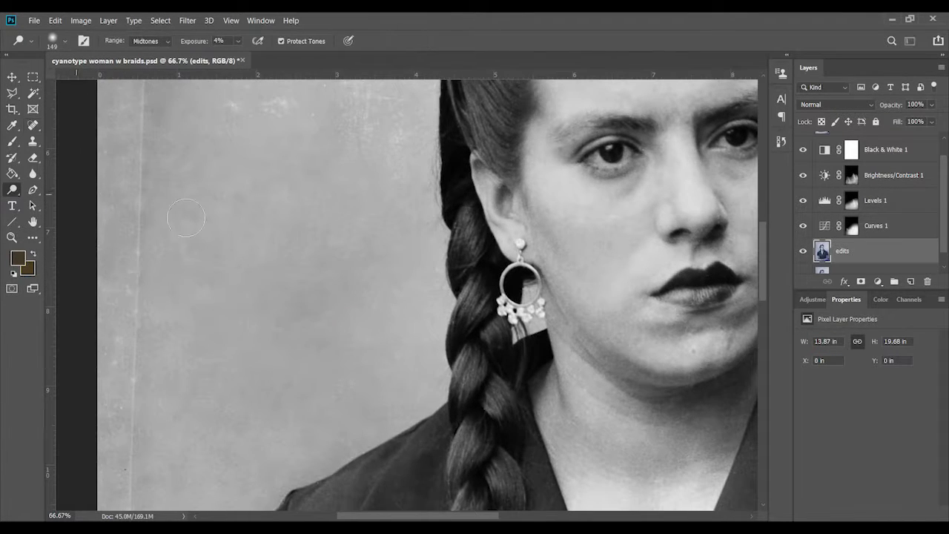
pyautogui.rightClick(355, 299)
pyautogui.press('Return')
pyautogui.moveTo(331, 350); pyautogui.dragTo(283, 326)
# At 100% zoom, spot-heal dust marks left of the hair with an 11 px brush.
pyautogui.scroll(-2, 354, 212)
pyautogui.scroll(4, 349, 322)
pyautogui.hotkey('ctrl', '+')
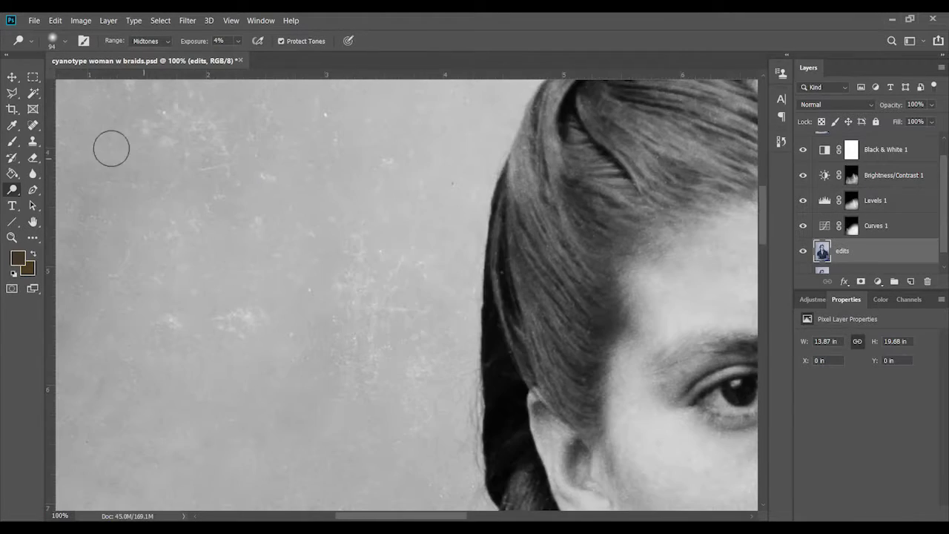
pyautogui.press('j')
pyautogui.rightClick(385, 278)
pyautogui.click(470, 233)
pyautogui.click(387, 159)
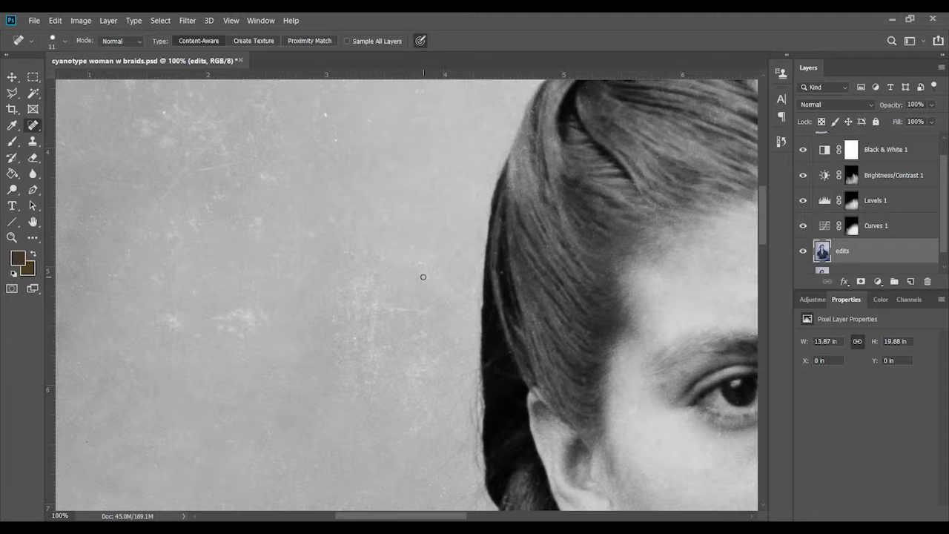
pyautogui.moveTo(358, 224); pyautogui.dragTo(367, 223)
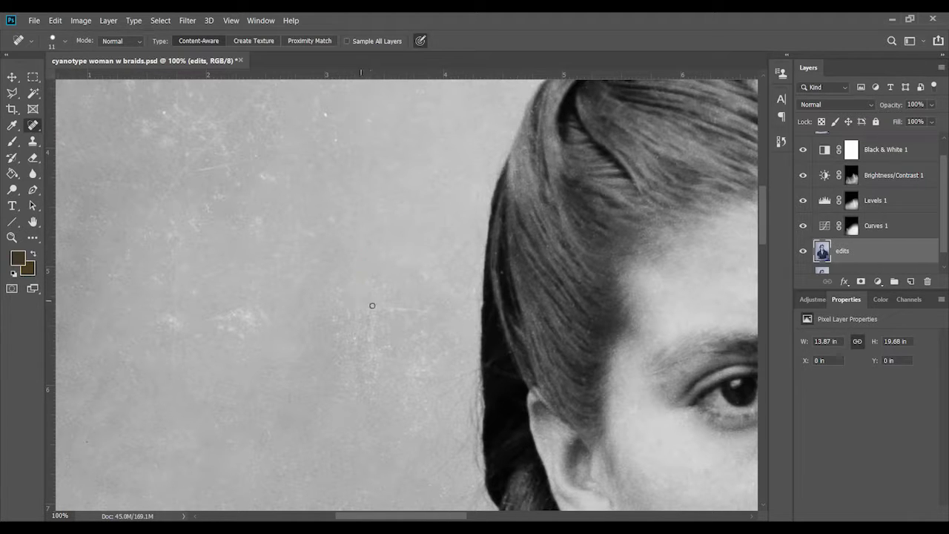
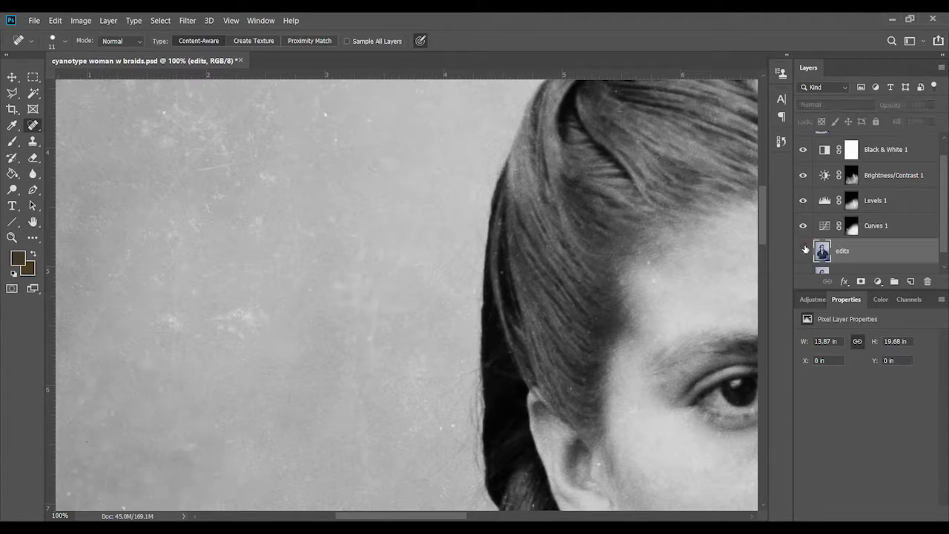
# Heal the specks and blemishes on the background left of the hair and beside the braid.
pyautogui.moveTo(415, 406); pyautogui.dragTo(424, 401)
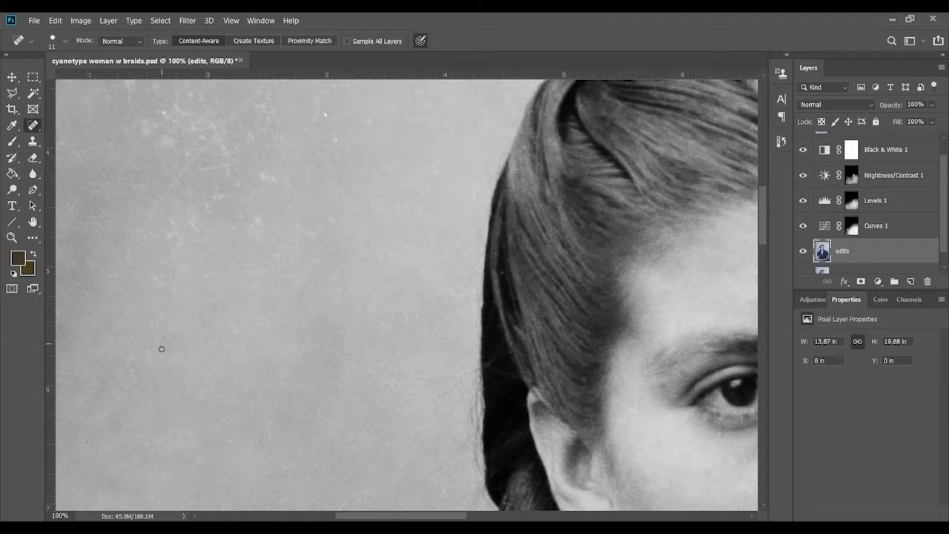
pyautogui.scroll(-3, 226, 317)
pyautogui.hscroll(-4, 226, 318)
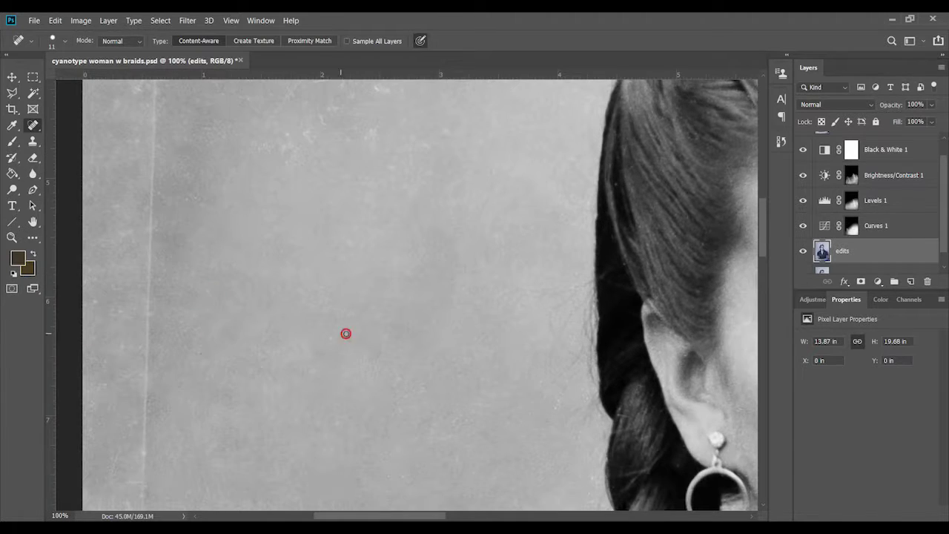
pyautogui.scroll(-3, 338, 423)
pyautogui.hscroll(2, 338, 423)
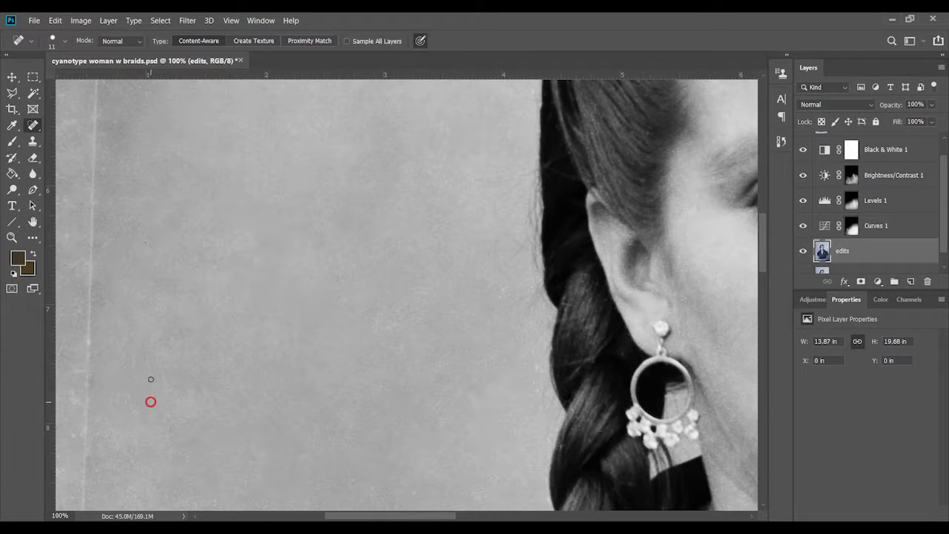
pyautogui.scroll(-3, 151, 401)
pyautogui.hscroll(-2, 150, 401)
pyautogui.moveTo(198, 292); pyautogui.dragTo(229, 322)
pyautogui.scroll(-1, 341, 348)
pyautogui.click(490, 382)
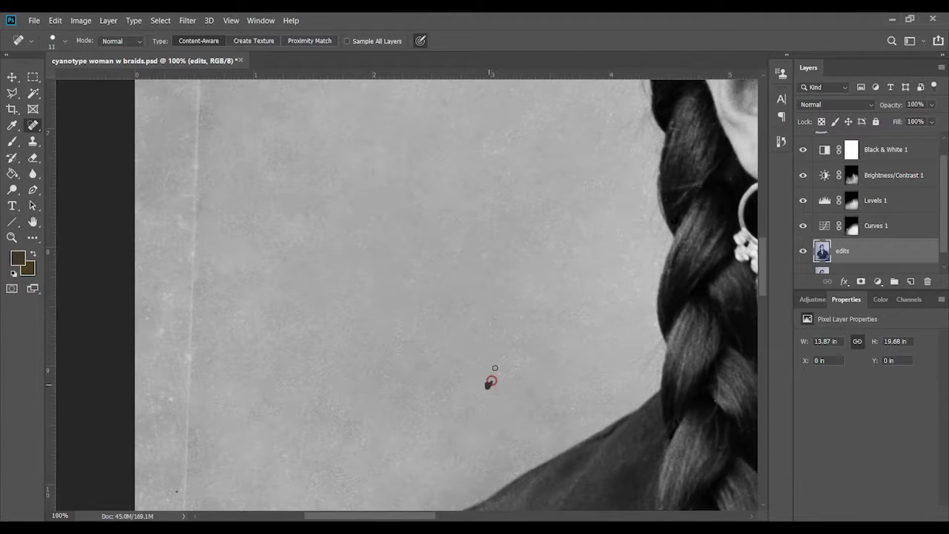
# Remove the small white specks, dots and a short scratch from the mid-left background.
pyautogui.scroll(6, 312, 170)
pyautogui.scroll(4, 430, 407)
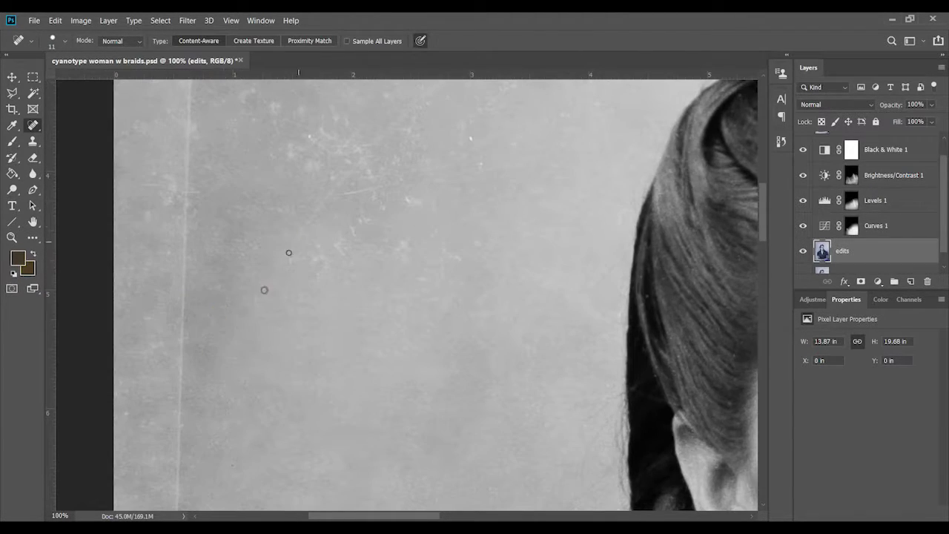
pyautogui.scroll(3, 334, 275)
pyautogui.click(409, 304)
pyautogui.click(468, 242)
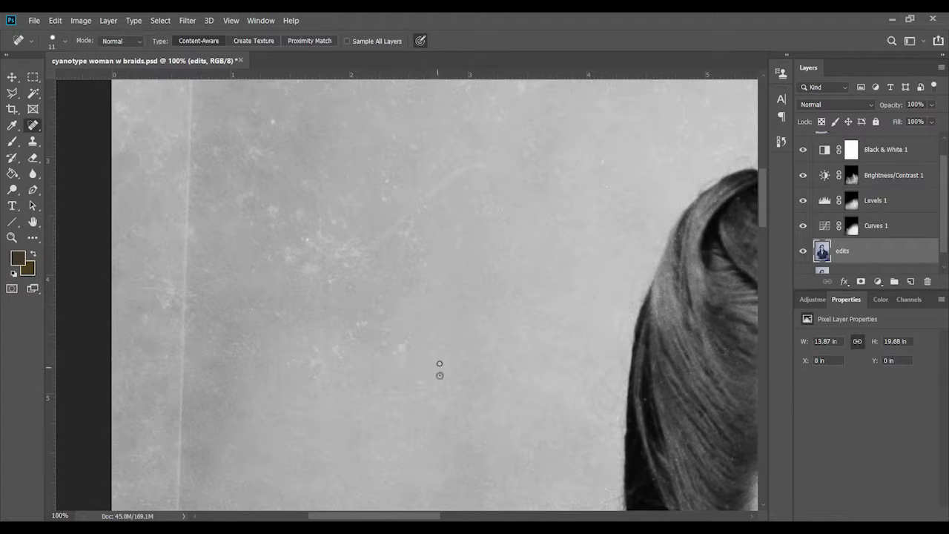
pyautogui.moveTo(335, 348); pyautogui.dragTo(342, 351)
pyautogui.click(312, 394)
pyautogui.moveTo(328, 210); pyautogui.dragTo(335, 221)
pyautogui.click(339, 260)
pyautogui.click(404, 235)
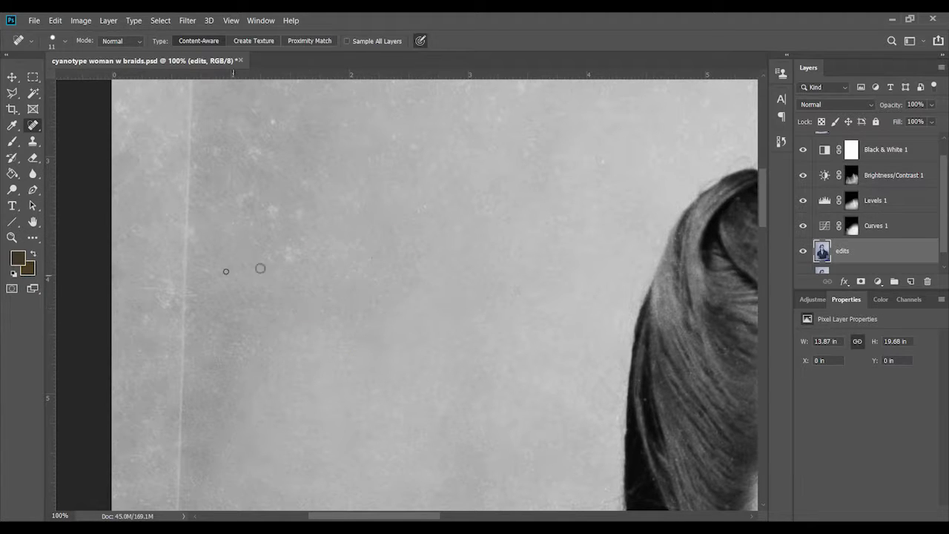
pyautogui.click(189, 361)
# Erase the horizontal scratches and remaining specks in the left and lower-left background.
pyautogui.moveTo(227, 311); pyautogui.dragTo(282, 310)
pyautogui.click(299, 218)
pyautogui.click(271, 230)
pyautogui.hscroll(-1, 223, 163)
pyautogui.click(298, 190)
pyautogui.click(316, 234)
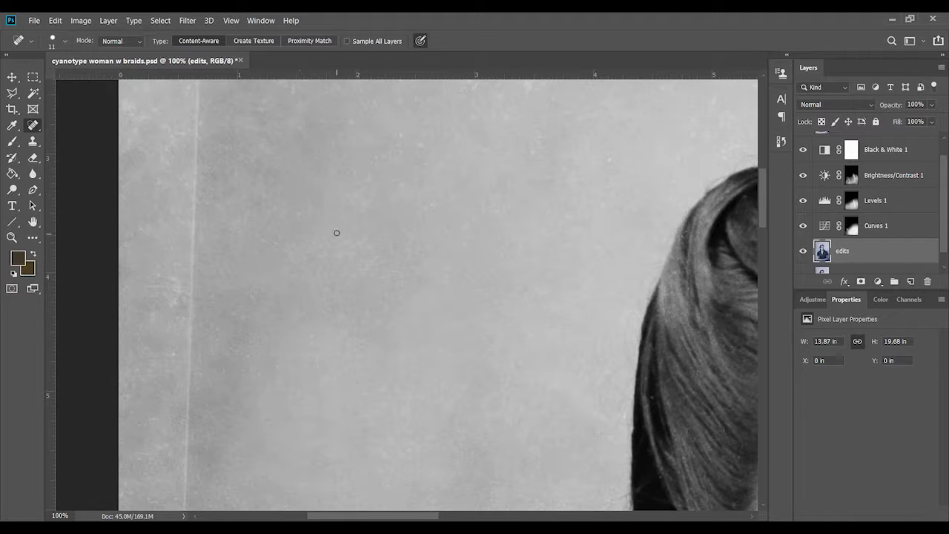
pyautogui.moveTo(322, 354); pyautogui.dragTo(266, 354)
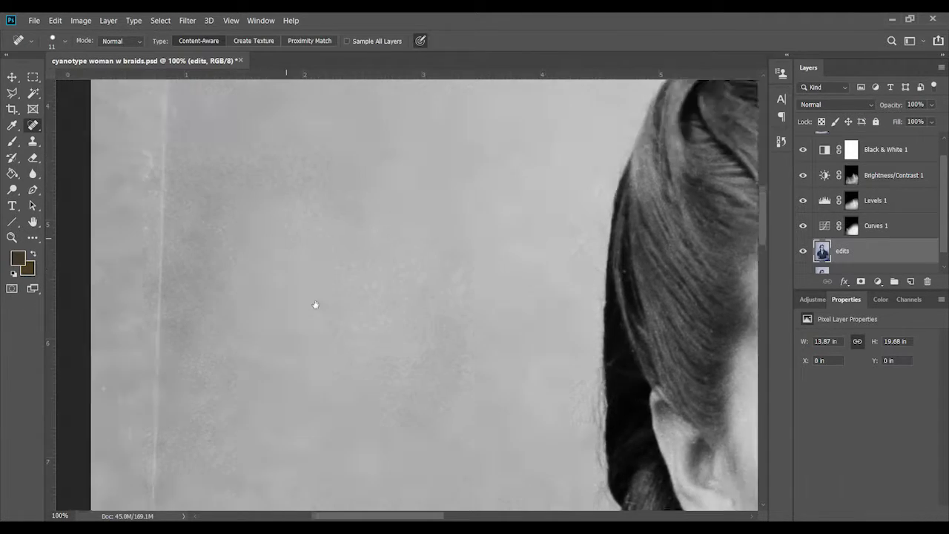
pyautogui.moveTo(549, 335); pyautogui.dragTo(411, 377)
pyautogui.moveTo(275, 333); pyautogui.dragTo(287, 322)
pyautogui.moveTo(215, 391); pyautogui.dragTo(184, 377)
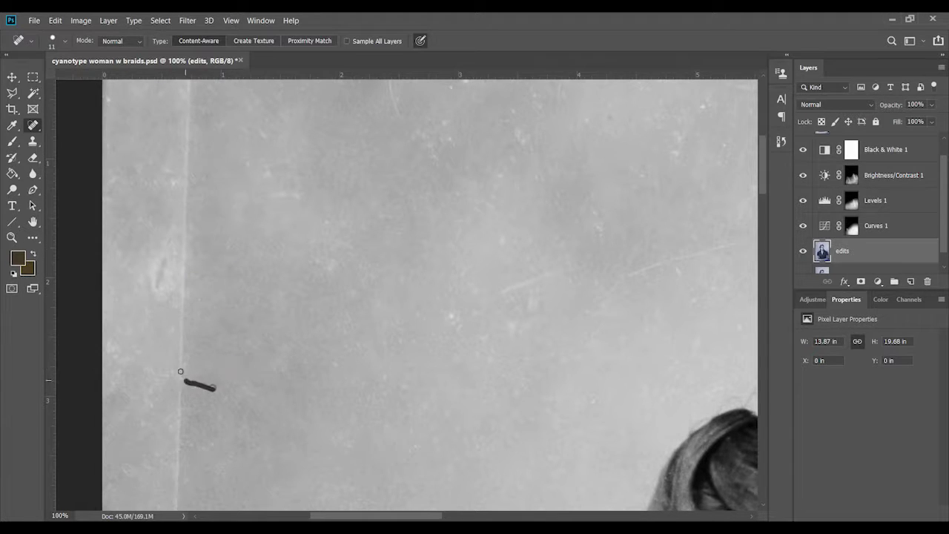
pyautogui.click(189, 445)
pyautogui.moveTo(330, 438)
pyautogui.mouseDown()
pyautogui.moveTo(347, 438)
pyautogui.moveTo(271, 455)
pyautogui.mouseUp()
pyautogui.moveTo(215, 475); pyautogui.dragTo(234, 478)
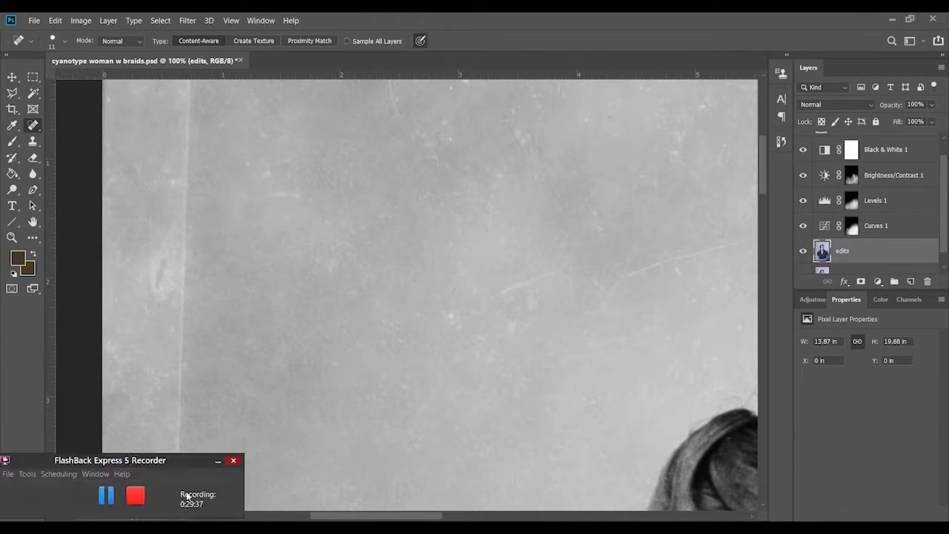
pyautogui.moveTo(458, 325); pyautogui.dragTo(450, 298)
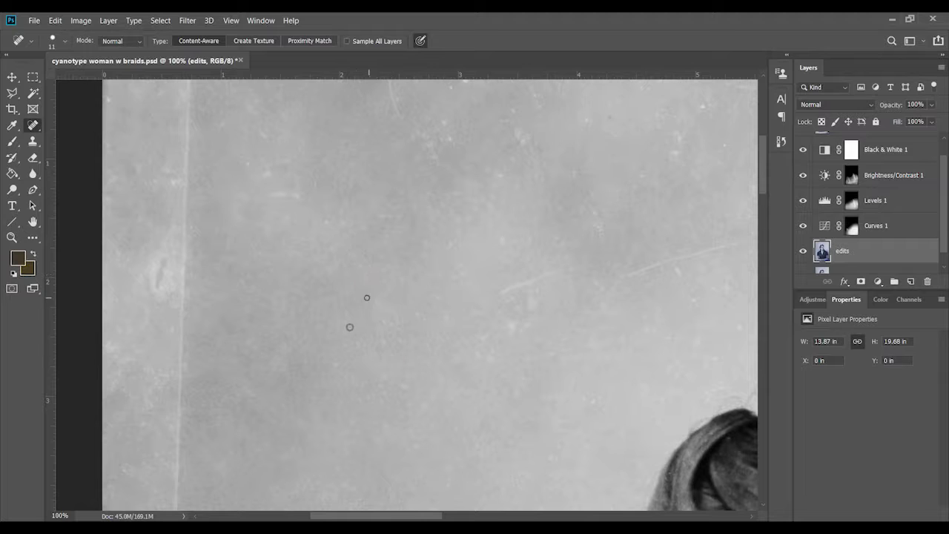
# Heal the leftover specks and dark spot in the upper-left background.
pyautogui.moveTo(212, 462); pyautogui.dragTo(214, 353)
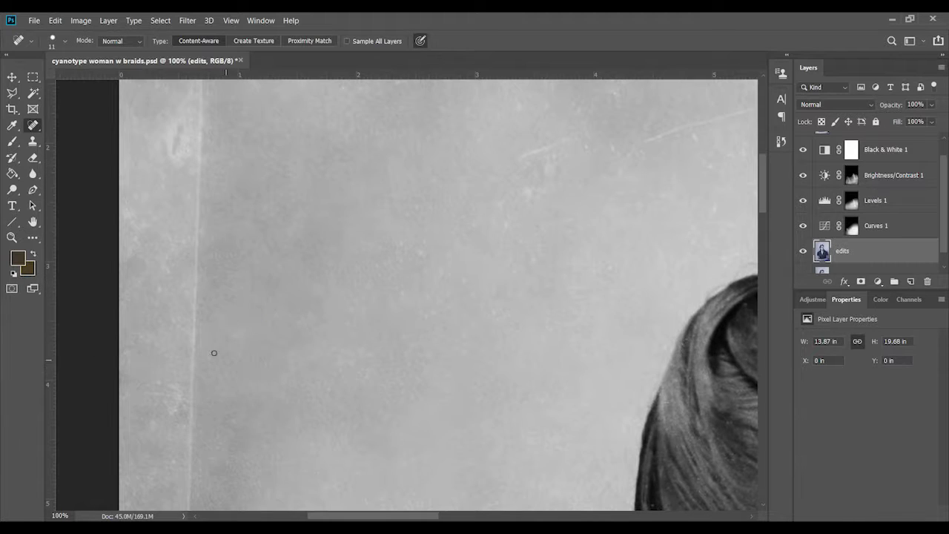
pyautogui.click(430, 316)
pyautogui.click(530, 201)
pyautogui.scroll(3, 498, 265)
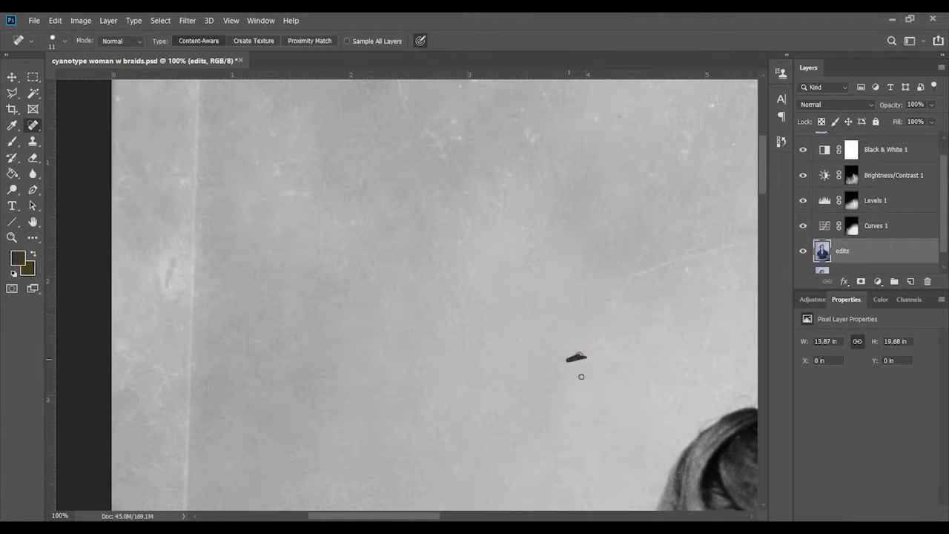
pyautogui.click(678, 203)
pyautogui.click(239, 274)
# Erase the light scratch and bright specks along the photo's top edge.
pyautogui.scroll(5, 291, 242)
pyautogui.hscroll(-2, 291, 242)
pyautogui.moveTo(432, 179); pyautogui.dragTo(448, 231)
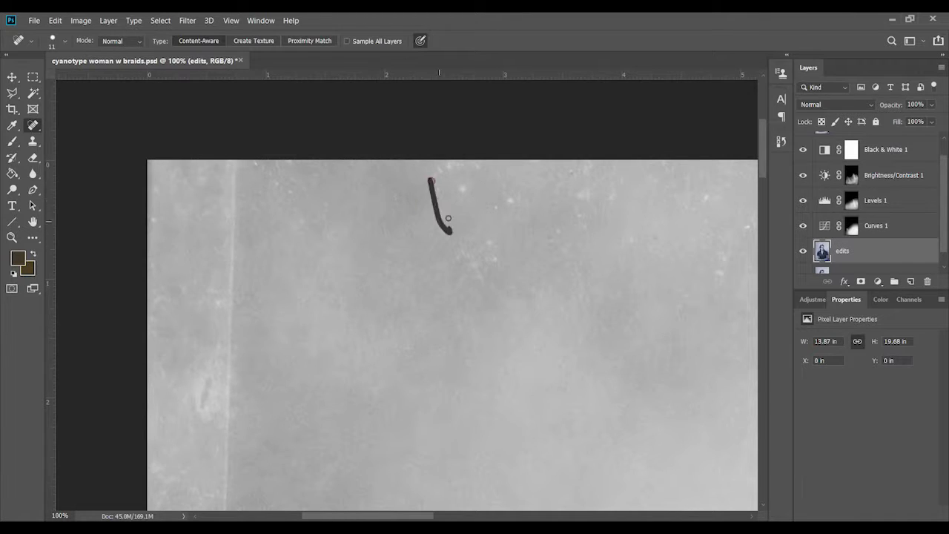
pyautogui.moveTo(358, 236); pyautogui.dragTo(358, 167)
pyautogui.moveTo(290, 160); pyautogui.dragTo(291, 180)
pyautogui.moveTo(334, 221); pyautogui.dragTo(314, 246)
pyautogui.moveTo(320, 286); pyautogui.dragTo(444, 306)
pyautogui.click(484, 264)
pyautogui.click(507, 214)
pyautogui.moveTo(424, 180); pyautogui.dragTo(447, 158)
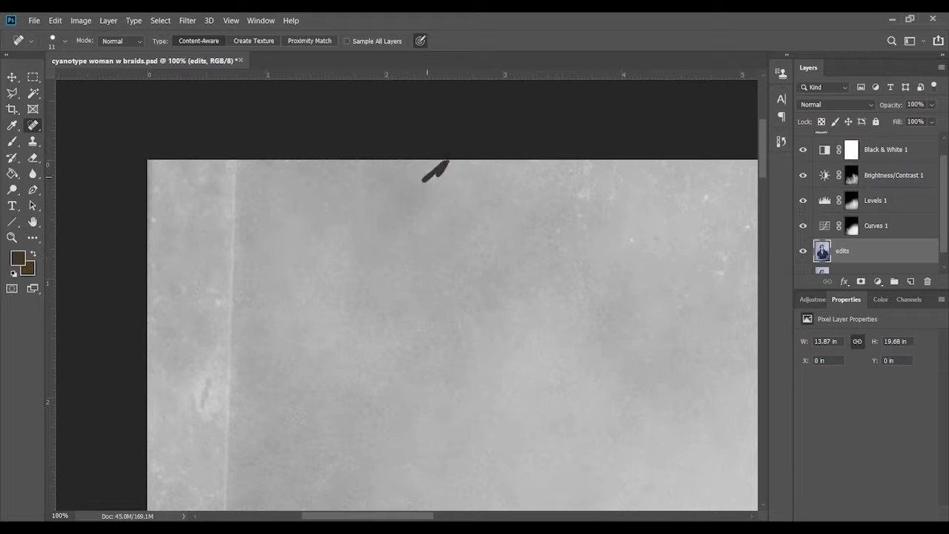
# Heal the blemishes, diagonal scratch and curved mark in the background above the head.
pyautogui.moveTo(559, 273); pyautogui.dragTo(583, 257)
pyautogui.moveTo(601, 333); pyautogui.dragTo(613, 308)
pyautogui.moveTo(596, 175); pyautogui.dragTo(583, 162)
pyautogui.moveTo(539, 303)
pyautogui.mouseDown()
pyautogui.moveTo(500, 223)
pyautogui.moveTo(398, 286)
pyautogui.mouseUp()
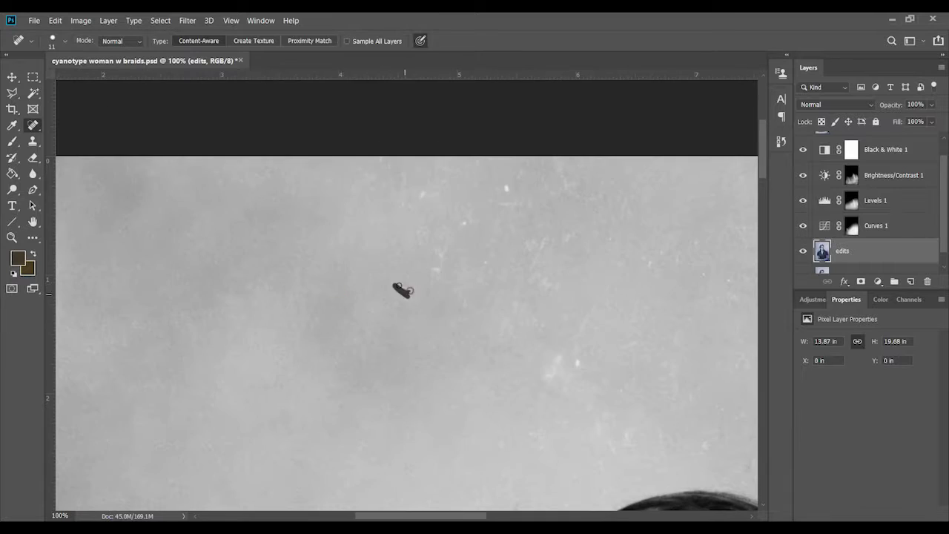
pyautogui.click(506, 188)
pyautogui.moveTo(290, 176); pyautogui.dragTo(290, 177)
pyautogui.moveTo(500, 281)
pyautogui.mouseDown()
pyautogui.moveTo(509, 255)
pyautogui.moveTo(519, 271)
pyautogui.mouseUp()
pyautogui.moveTo(570, 368); pyautogui.dragTo(595, 391)
pyautogui.moveTo(657, 366); pyautogui.dragTo(665, 392)
pyautogui.moveTo(608, 259); pyautogui.dragTo(636, 258)
# Remove the short and vertical scratches in the upper and upper-right background.
pyautogui.moveTo(523, 304)
pyautogui.mouseDown()
pyautogui.moveTo(511, 317)
pyautogui.moveTo(97, 274)
pyautogui.mouseUp()
pyautogui.moveTo(428, 180); pyautogui.dragTo(435, 175)
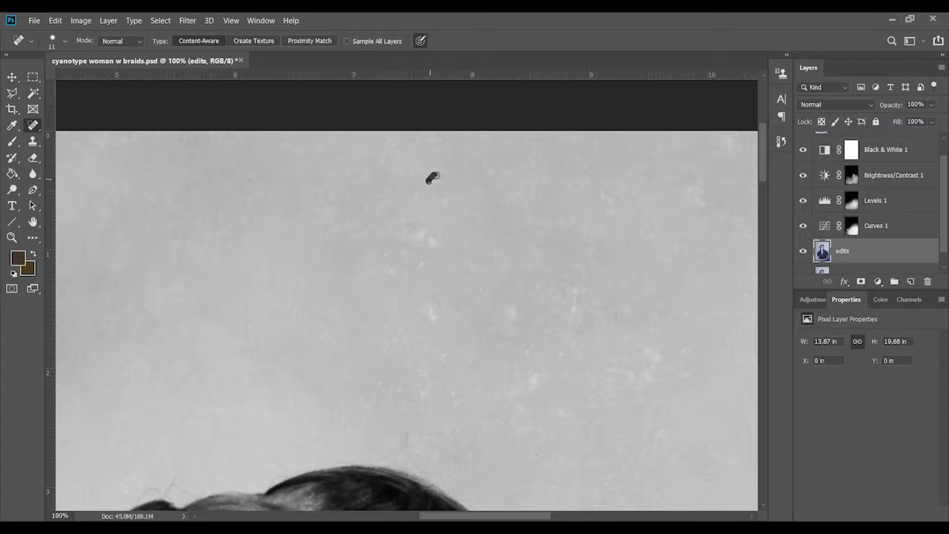
pyautogui.moveTo(224, 176); pyautogui.dragTo(249, 222)
pyautogui.moveTo(248, 167); pyautogui.dragTo(263, 199)
pyautogui.moveTo(378, 384); pyautogui.dragTo(378, 420)
pyautogui.moveTo(404, 266); pyautogui.dragTo(407, 246)
pyautogui.moveTo(512, 409)
pyautogui.mouseDown()
pyautogui.moveTo(519, 427)
pyautogui.moveTo(487, 425)
pyautogui.mouseUp()
pyautogui.moveTo(572, 317); pyautogui.dragTo(572, 289)
pyautogui.moveTo(602, 320); pyautogui.dragTo(631, 308)
pyautogui.moveTo(624, 384); pyautogui.dragTo(653, 384)
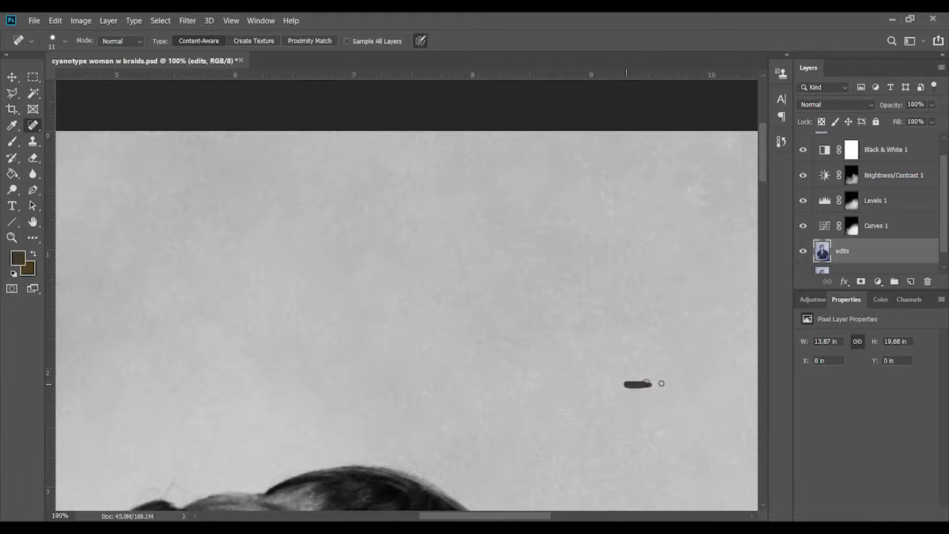
pyautogui.moveTo(586, 317); pyautogui.dragTo(552, 289)
# Heal the remaining specks in the upper-right background and near the top edge.
pyautogui.moveTo(555, 282); pyautogui.dragTo(243, 240)
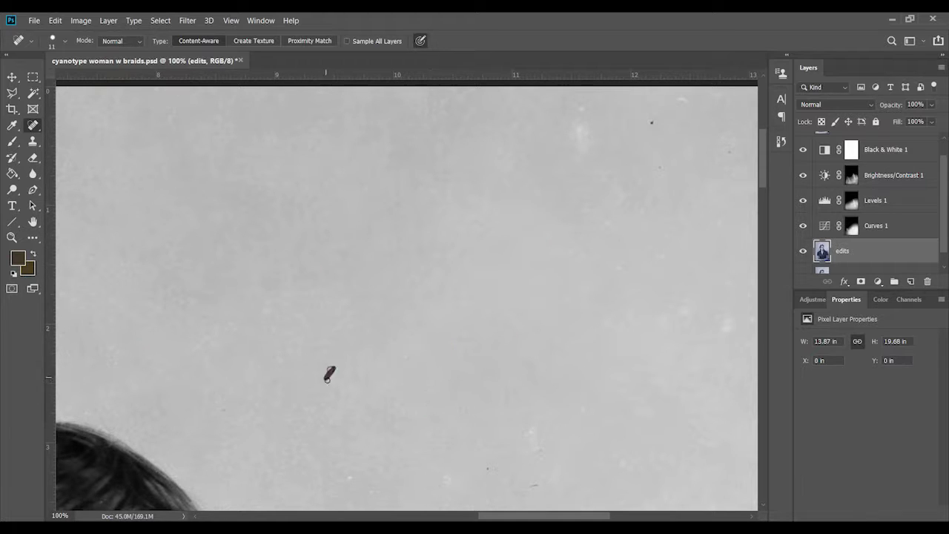
pyautogui.moveTo(327, 378); pyautogui.dragTo(340, 391)
pyautogui.moveTo(346, 444); pyautogui.dragTo(368, 451)
pyautogui.moveTo(642, 201); pyautogui.dragTo(650, 200)
pyautogui.moveTo(720, 203); pyautogui.dragTo(746, 187)
pyautogui.moveTo(424, 94); pyautogui.dragTo(430, 130)
# Heal the specks and faint vertical scratch near the photo's right edge.
pyautogui.moveTo(410, 160); pyautogui.dragTo(416, 203)
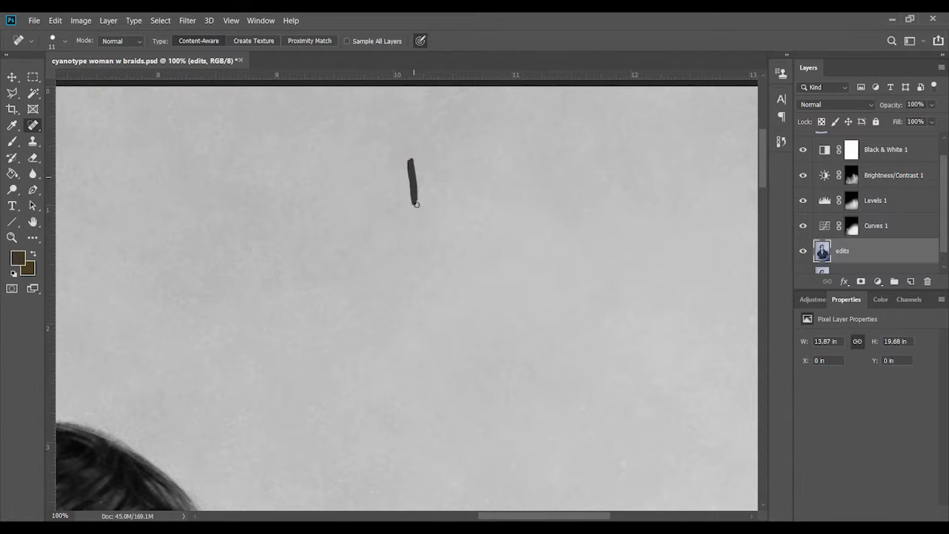
pyautogui.hscroll(5, 343, 351)
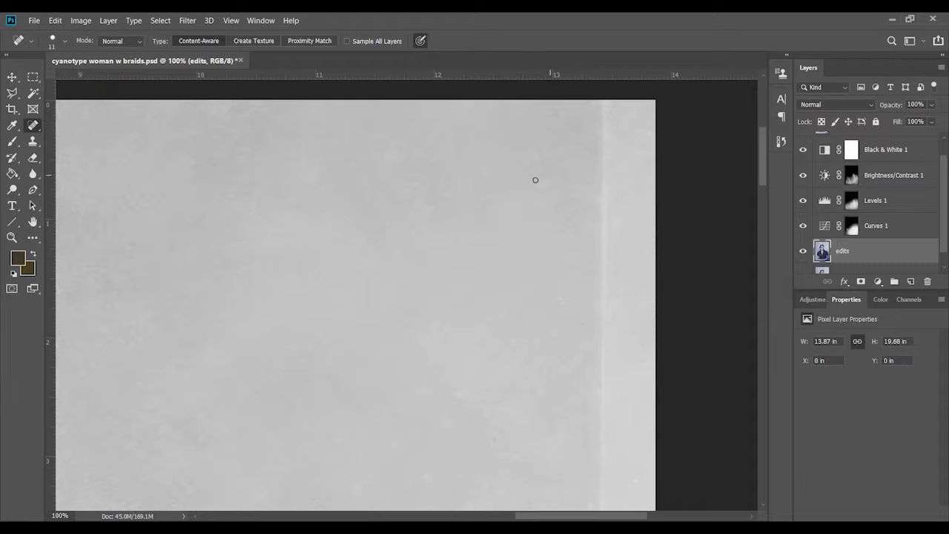
pyautogui.moveTo(478, 215); pyautogui.dragTo(517, 196)
pyautogui.scroll(-5, 588, 146)
pyautogui.moveTo(509, 247); pyautogui.dragTo(509, 258)
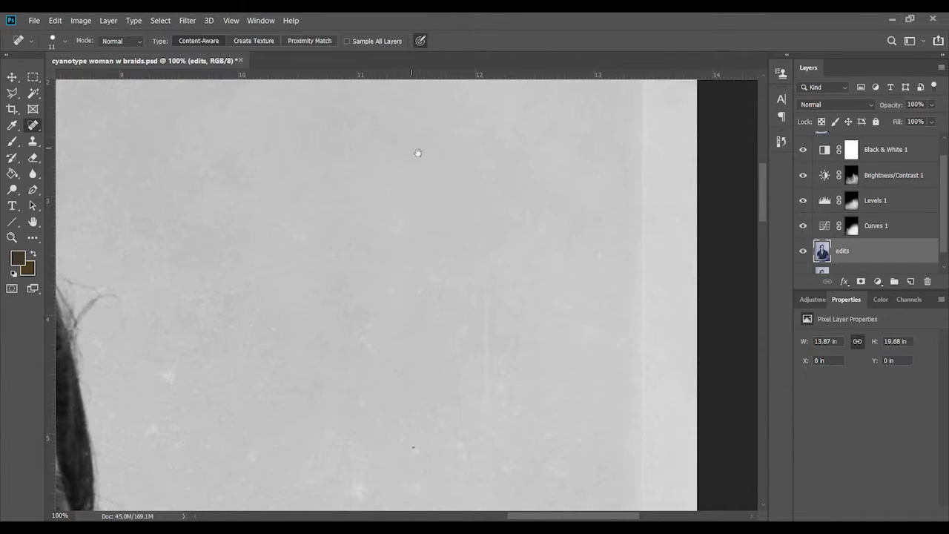
pyautogui.moveTo(417, 152); pyautogui.dragTo(509, 252)
pyautogui.scroll(-2, 445, 230)
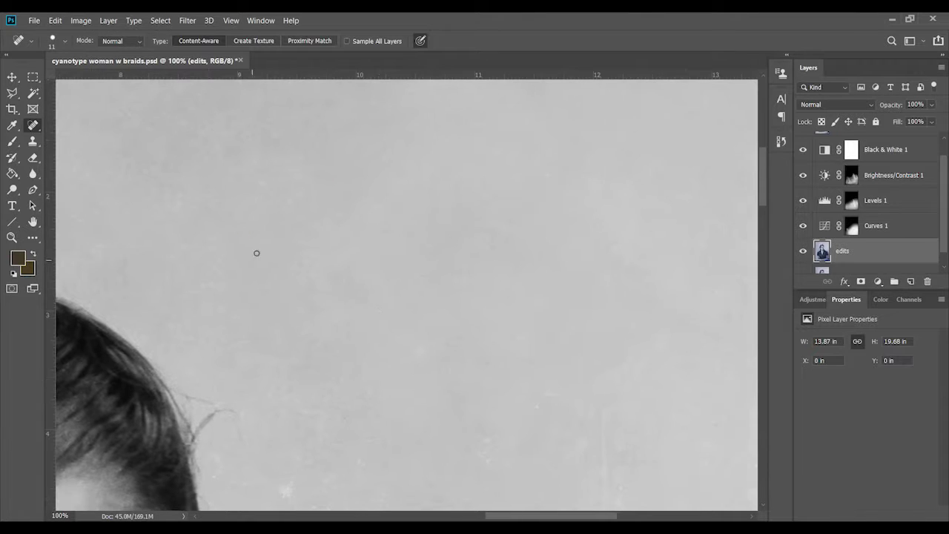
pyautogui.moveTo(284, 338); pyautogui.dragTo(278, 393)
pyautogui.scroll(-2, 472, 265)
pyautogui.hscroll(2, 472, 265)
pyautogui.moveTo(456, 293); pyautogui.dragTo(456, 401)
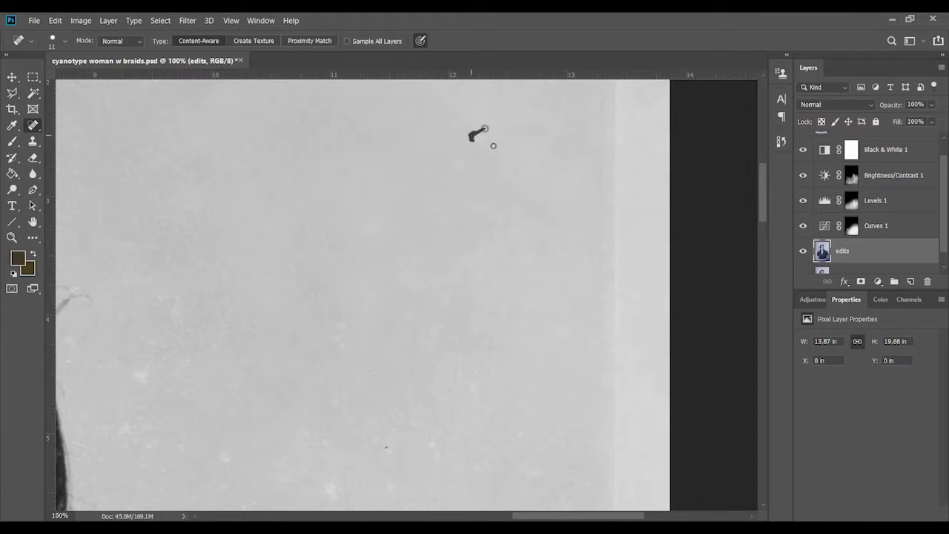
pyautogui.moveTo(456, 335)
pyautogui.mouseDown()
pyautogui.moveTo(453, 401)
pyautogui.moveTo(422, 344)
pyautogui.mouseUp()
pyautogui.moveTo(427, 265); pyautogui.dragTo(453, 257)
# Remove the scratches, specks and streak in the background beside the head and face.
pyautogui.hscroll(-5, 526, 324)
pyautogui.scroll(-5, 222, 185)
pyautogui.scroll(1, 222, 185)
pyautogui.hscroll(-1, 223, 184)
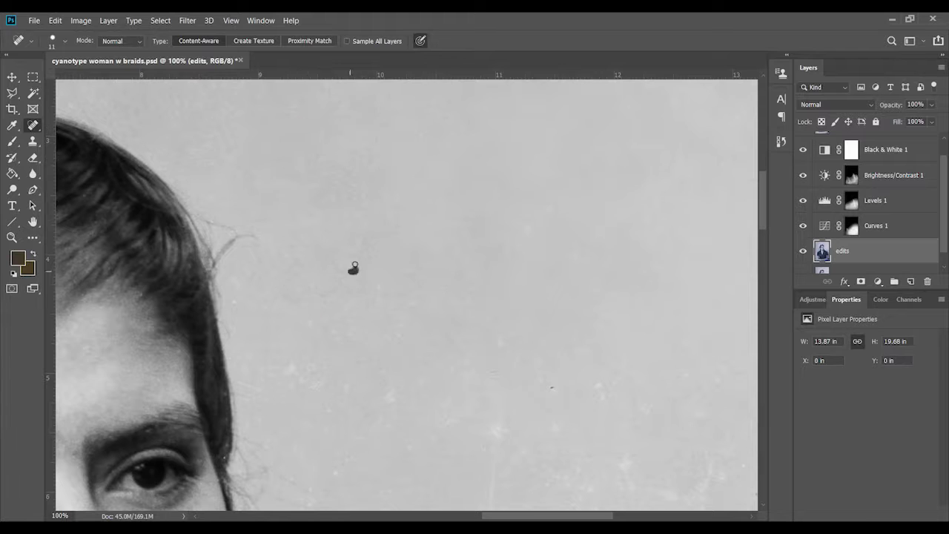
pyautogui.moveTo(378, 310); pyautogui.dragTo(451, 298)
pyautogui.click(511, 267)
pyautogui.moveTo(461, 164); pyautogui.dragTo(463, 180)
pyautogui.moveTo(274, 367); pyautogui.dragTo(272, 401)
pyautogui.moveTo(346, 378)
pyautogui.mouseDown()
pyautogui.moveTo(346, 388)
pyautogui.moveTo(394, 390)
pyautogui.mouseUp()
pyautogui.moveTo(341, 421); pyautogui.dragTo(364, 421)
pyautogui.moveTo(398, 152); pyautogui.dragTo(399, 230)
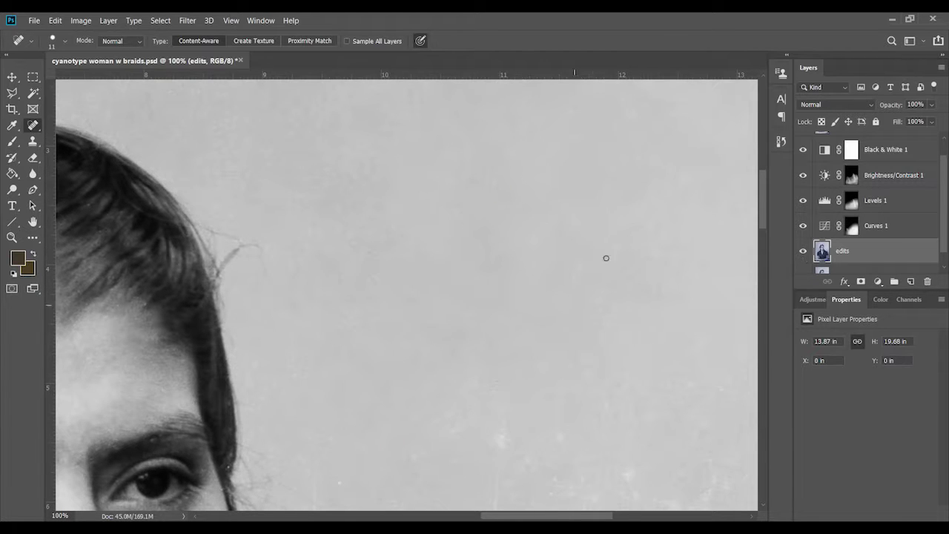
pyautogui.moveTo(496, 435); pyautogui.dragTo(413, 327)
pyautogui.moveTo(532, 264); pyautogui.dragTo(555, 280)
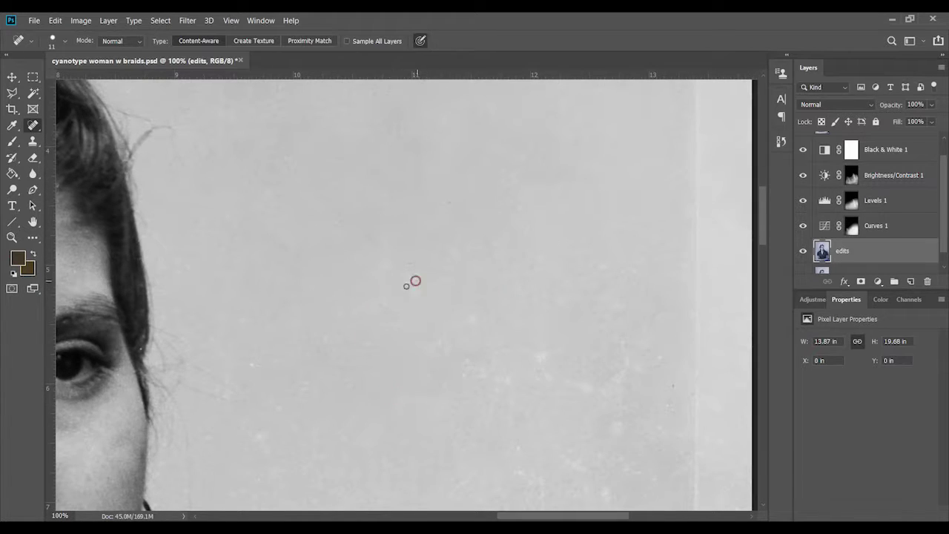
pyautogui.moveTo(222, 373); pyautogui.dragTo(239, 297)
# Heal the dark mark and small spots in the background right of the face.
pyautogui.moveTo(507, 378); pyautogui.dragTo(510, 416)
pyautogui.click(628, 268)
pyautogui.scroll(-3, 612, 419)
pyautogui.click(605, 362)
pyautogui.click(653, 320)
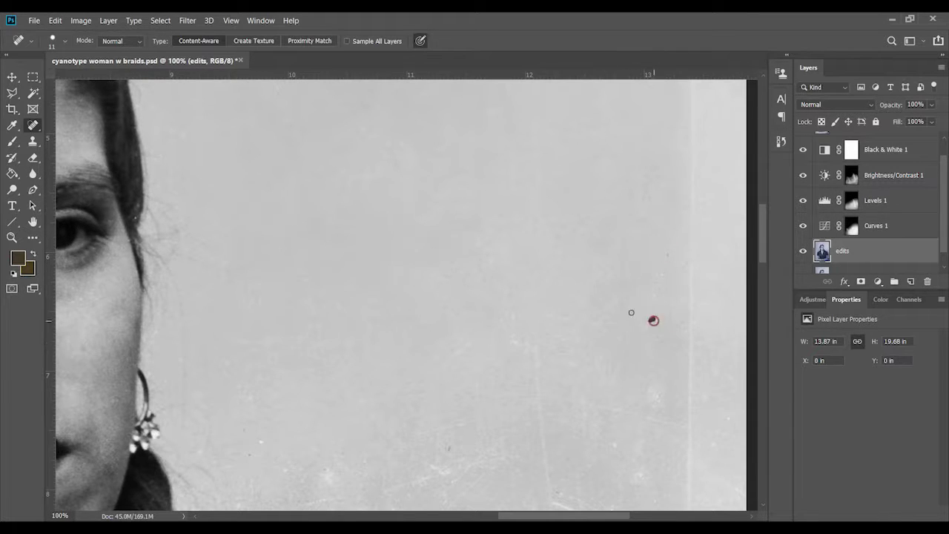
pyautogui.moveTo(538, 196); pyautogui.dragTo(532, 132)
pyautogui.scroll(-3, 519, 189)
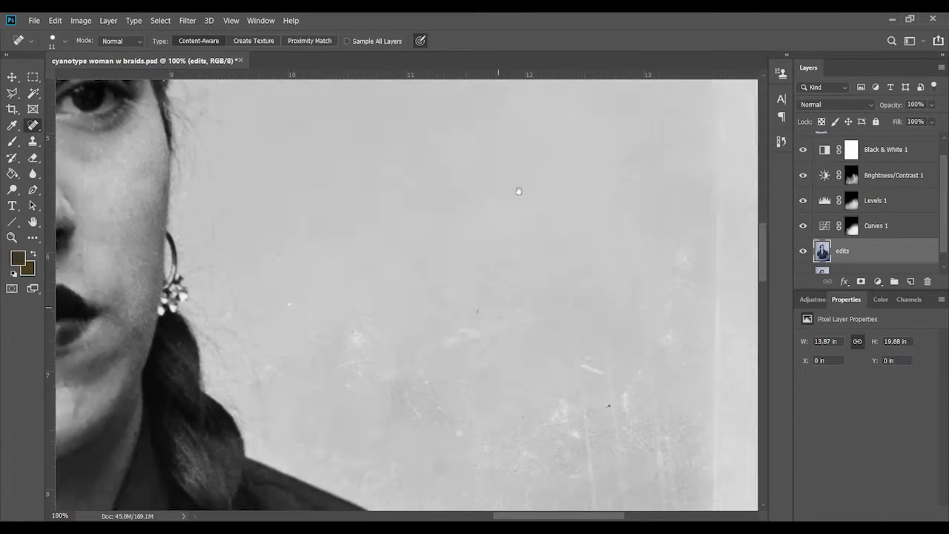
pyautogui.hscroll(1, 620, 195)
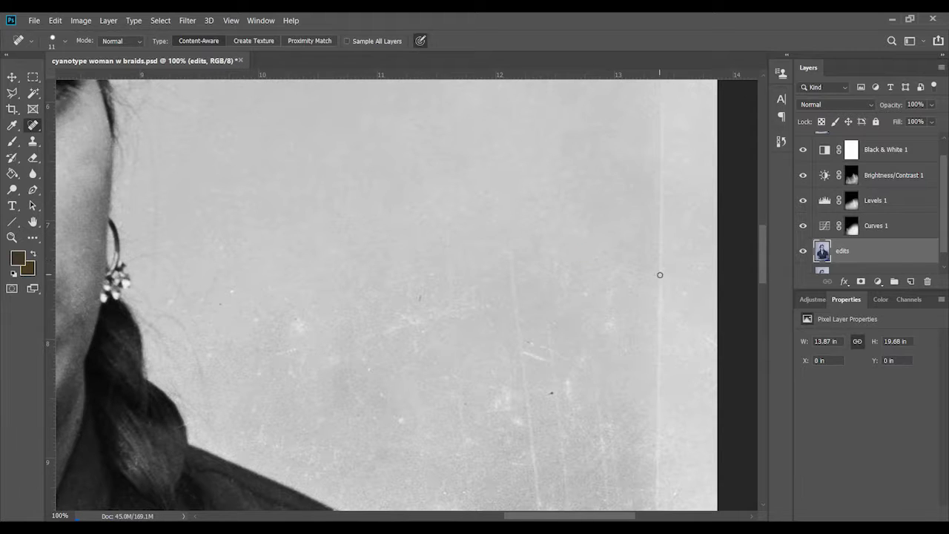
# Heal the vertical scratch and remaining dust spots beside the earring, then zoom in.
pyautogui.moveTo(510, 253); pyautogui.dragTo(524, 375)
pyautogui.click(619, 272)
pyautogui.moveTo(445, 226); pyautogui.dragTo(453, 287)
pyautogui.click(338, 255)
pyautogui.moveTo(372, 171); pyautogui.dragTo(375, 222)
pyautogui.click(339, 183)
pyautogui.moveTo(361, 338); pyautogui.dragTo(410, 320)
pyautogui.moveTo(477, 282); pyautogui.dragTo(450, 307)
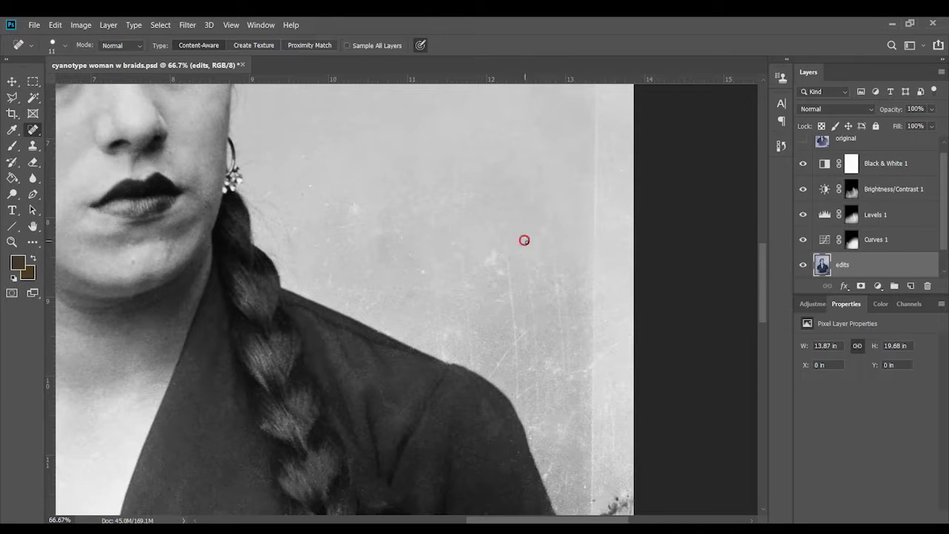
pyautogui.hotkey('ctrl', '+')
pyautogui.scroll(5, 168, 233)
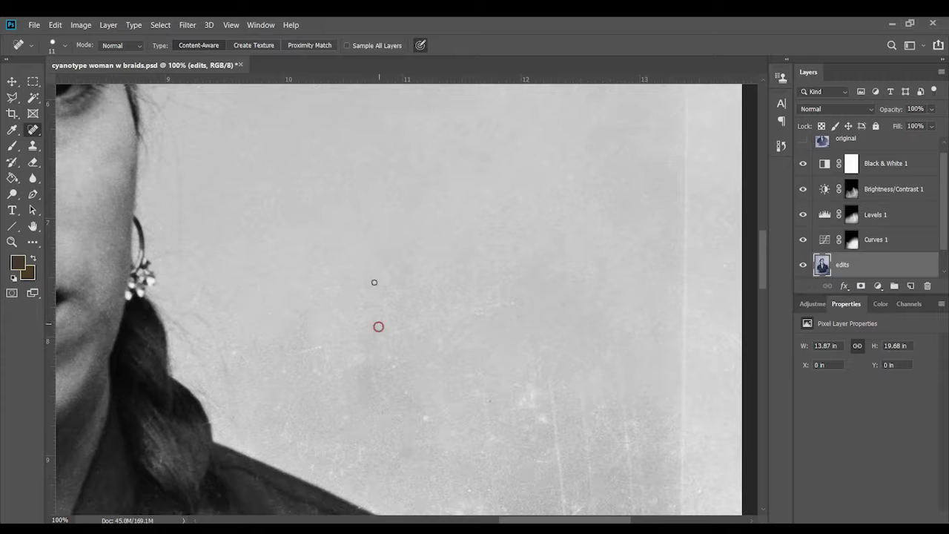
# Heal the specks and short scratches beside the earring and across the background.
pyautogui.click(295, 284)
pyautogui.moveTo(320, 288); pyautogui.dragTo(293, 288)
pyautogui.click(575, 188)
pyautogui.click(495, 160)
pyautogui.scroll(2, 496, 88)
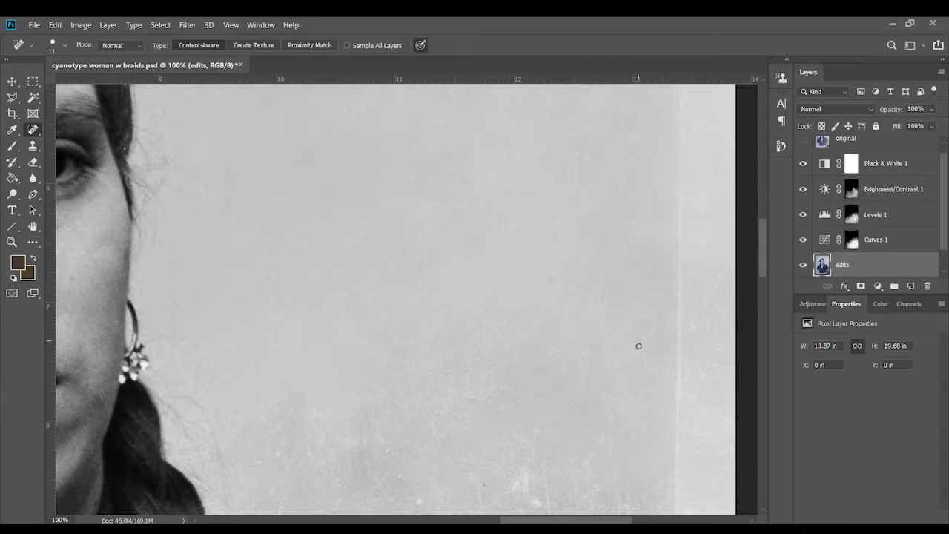
pyautogui.moveTo(578, 326); pyautogui.dragTo(572, 354)
pyautogui.moveTo(493, 174); pyautogui.dragTo(517, 159)
pyautogui.moveTo(274, 98); pyautogui.dragTo(276, 149)
pyautogui.moveTo(502, 346); pyautogui.dragTo(506, 363)
# Heal the specks and scratches above the shoulder, near the right side and beside the braid.
pyautogui.scroll(-5, 482, 371)
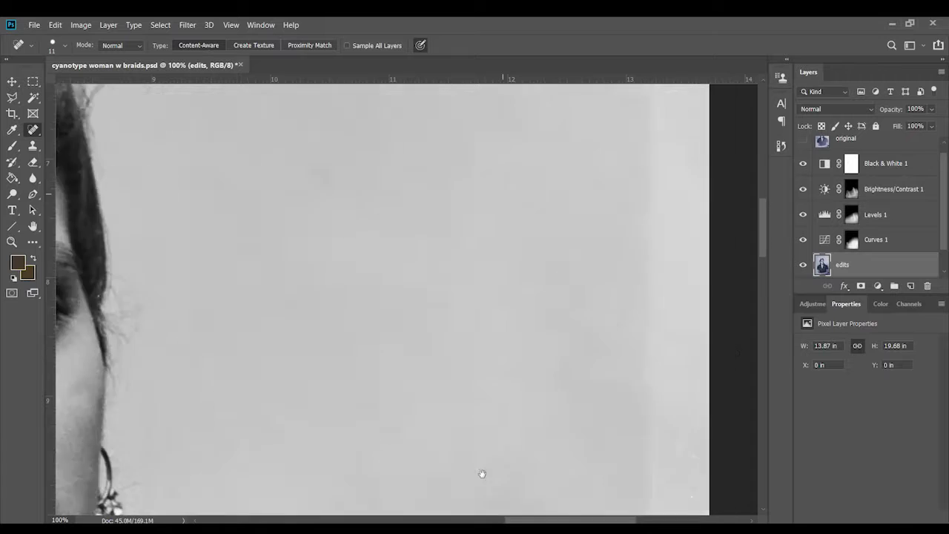
pyautogui.moveTo(513, 171); pyautogui.dragTo(523, 175)
pyautogui.moveTo(582, 314); pyautogui.dragTo(584, 360)
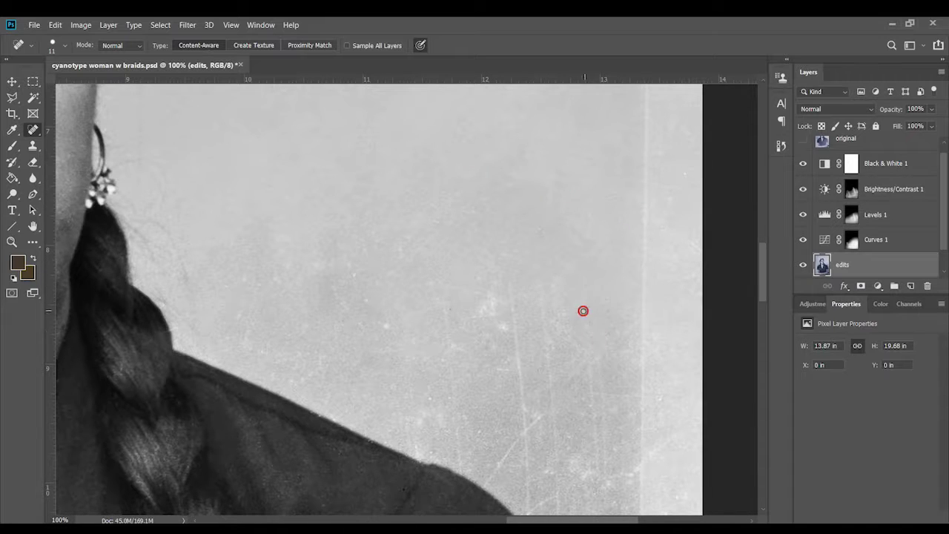
pyautogui.moveTo(401, 249); pyautogui.dragTo(402, 263)
pyautogui.moveTo(621, 188); pyautogui.dragTo(622, 199)
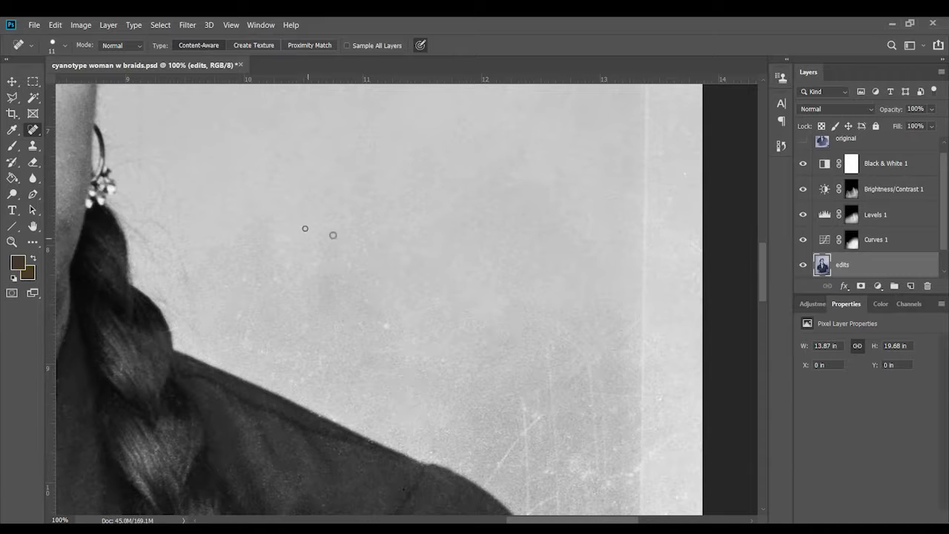
pyautogui.moveTo(258, 286); pyautogui.dragTo(247, 331)
pyautogui.moveTo(290, 377); pyautogui.dragTo(301, 359)
# Check the Levels 1 layer, then heal more small background specks on the edits layer.
pyautogui.hotkey('alt', ']')
pyautogui.hotkey('alt', ']')
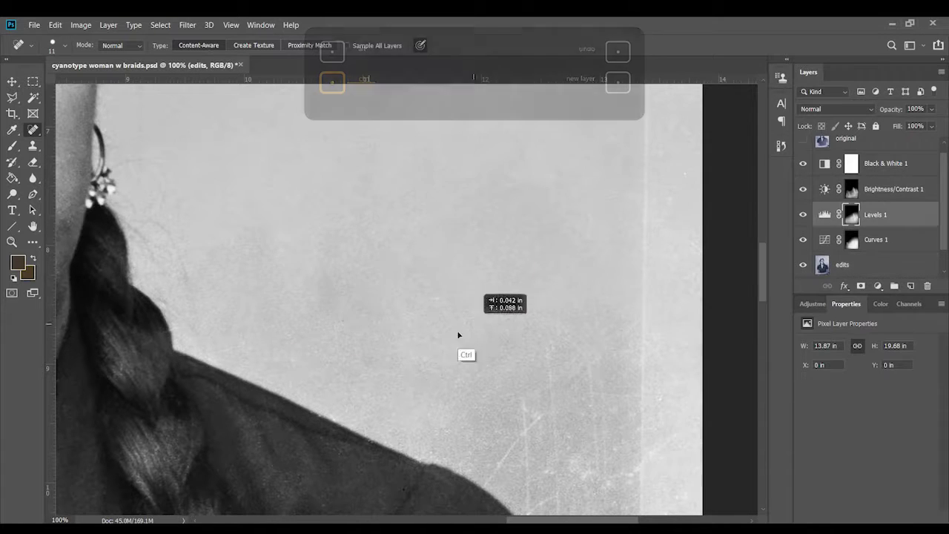
pyautogui.hotkey('alt', '[')
pyautogui.hotkey('alt', '[')
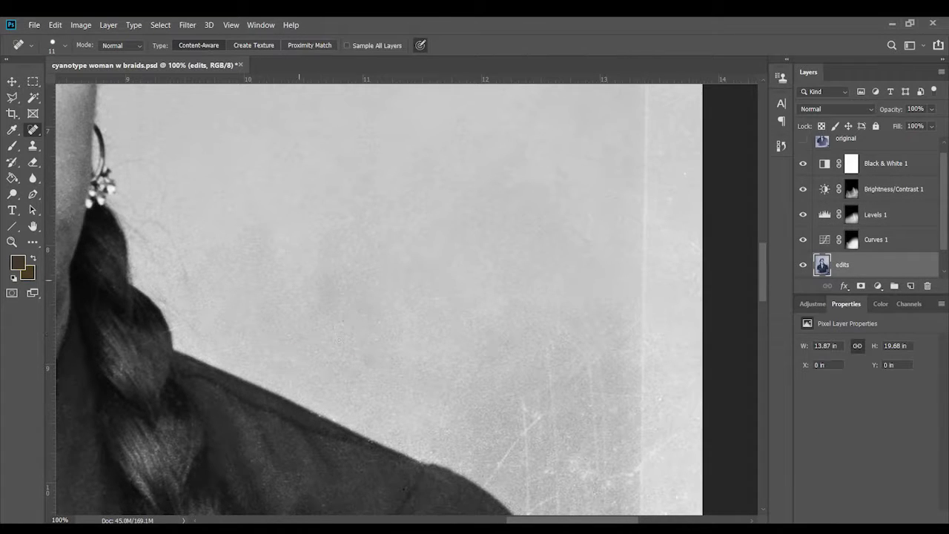
pyautogui.click(369, 184)
pyautogui.click(344, 300)
pyautogui.click(453, 286)
pyautogui.click(424, 225)
pyautogui.click(433, 236)
# Heal the marks beside the shoulder edge and the short vertical scratch along the coat edge.
pyautogui.moveTo(212, 350); pyautogui.dragTo(235, 345)
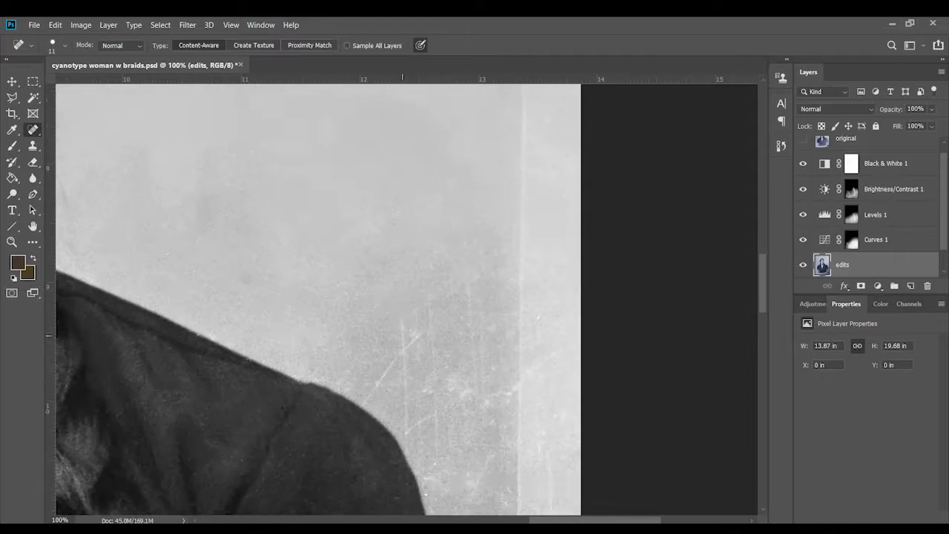
pyautogui.click(418, 293)
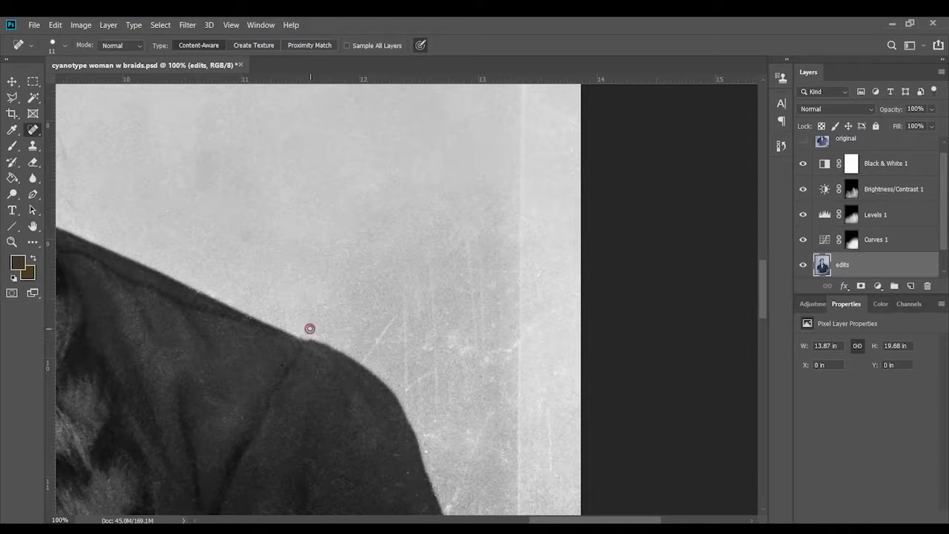
pyautogui.click(418, 383)
pyautogui.click(426, 271)
pyautogui.moveTo(461, 231); pyautogui.dragTo(444, 205)
pyautogui.click(410, 291)
pyautogui.moveTo(481, 297); pyautogui.dragTo(481, 342)
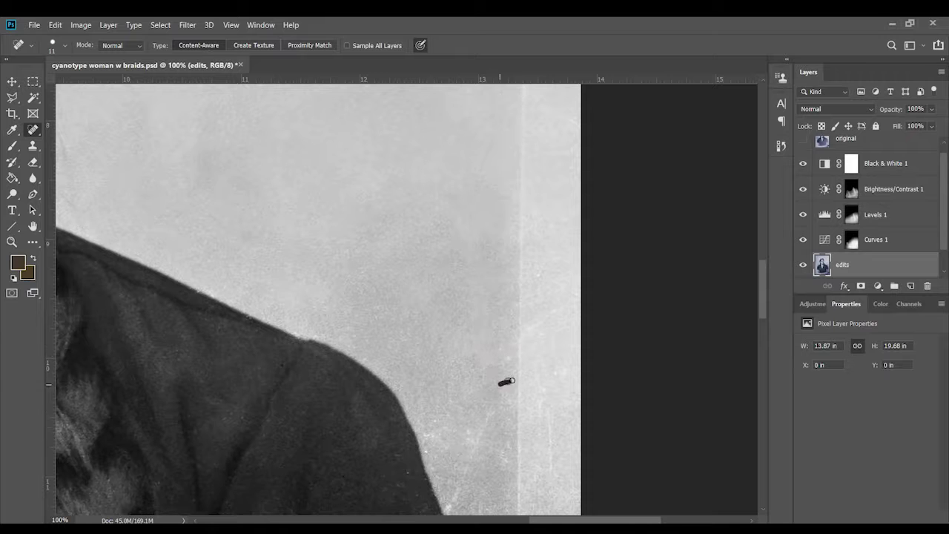
pyautogui.scroll(-3, 453, 322)
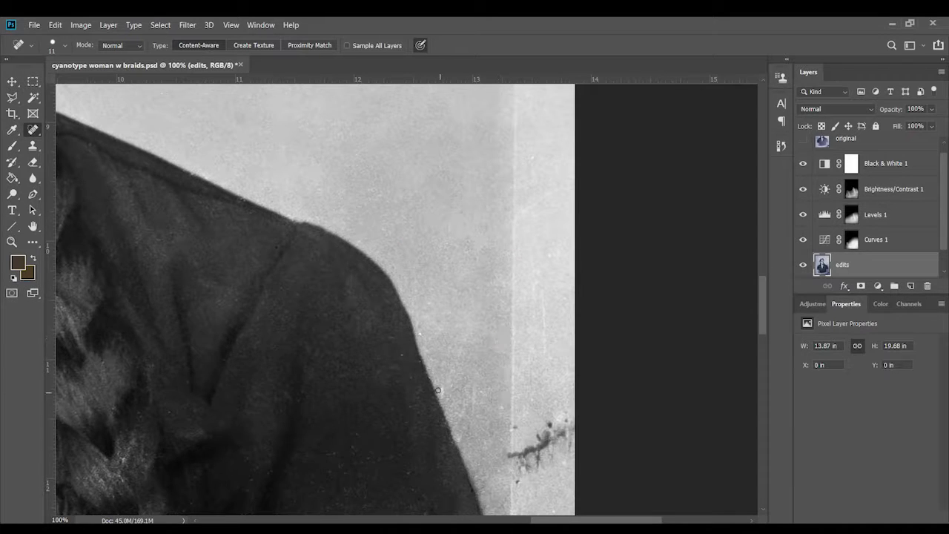
pyautogui.scroll(-4, 430, 338)
pyautogui.moveTo(482, 319); pyautogui.dragTo(476, 338)
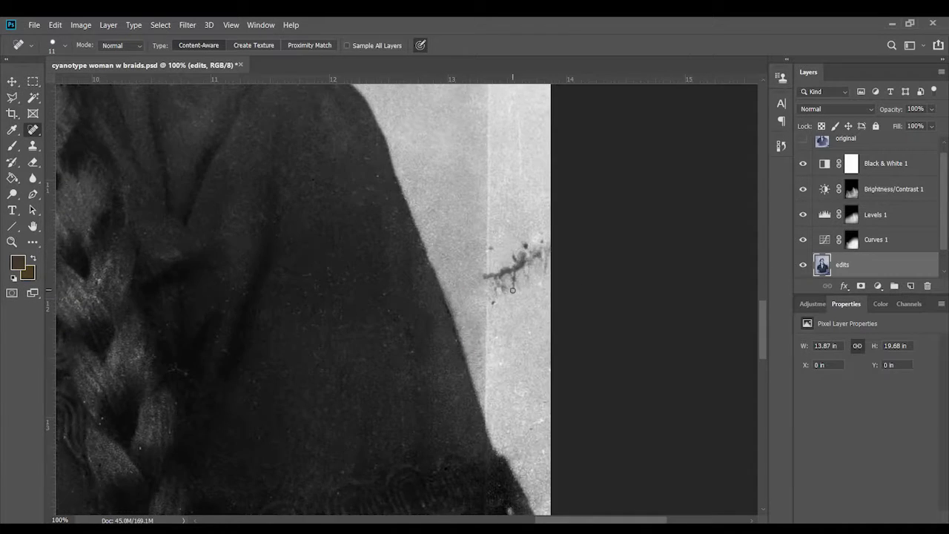
# Resize the brush and heal away the dark blotch near the right edge seam.
pyautogui.scroll(-5, 512, 289)
pyautogui.scroll(-3, 510, 252)
pyautogui.scroll(-5, 509, 223)
pyautogui.scroll(-5, 508, 208)
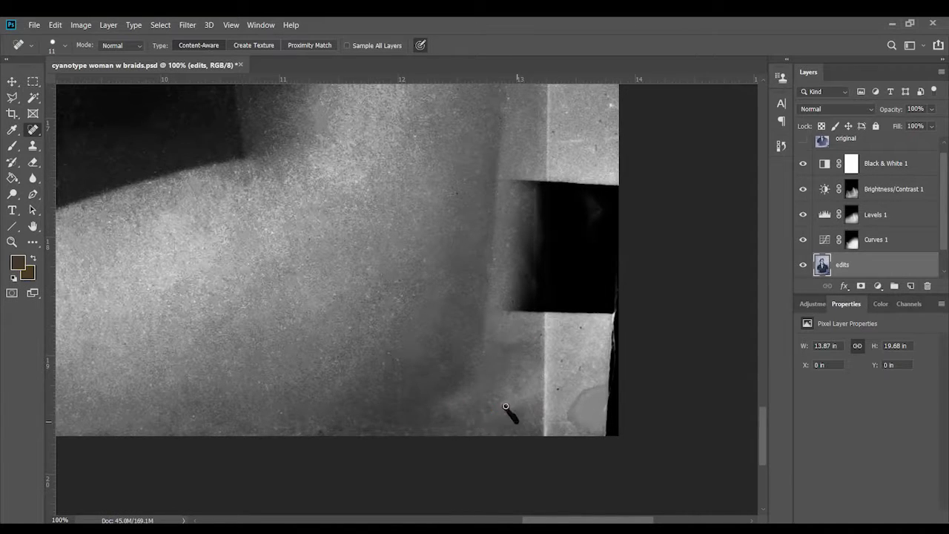
pyautogui.scroll(4, 512, 237)
pyautogui.scroll(4, 452, 430)
pyautogui.scroll(5, 546, 195)
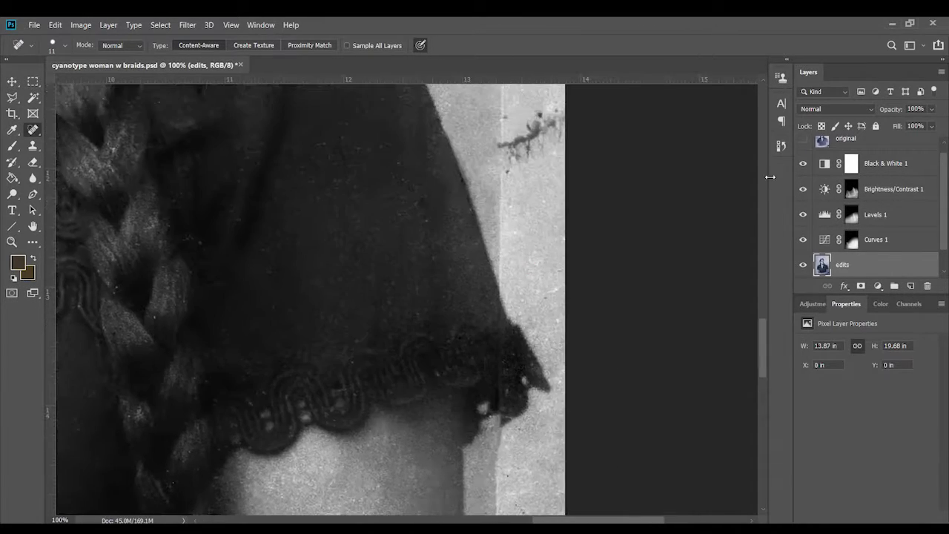
pyautogui.click(781, 146)
pyautogui.scroll(2, 571, 222)
pyautogui.rightClick(568, 273)
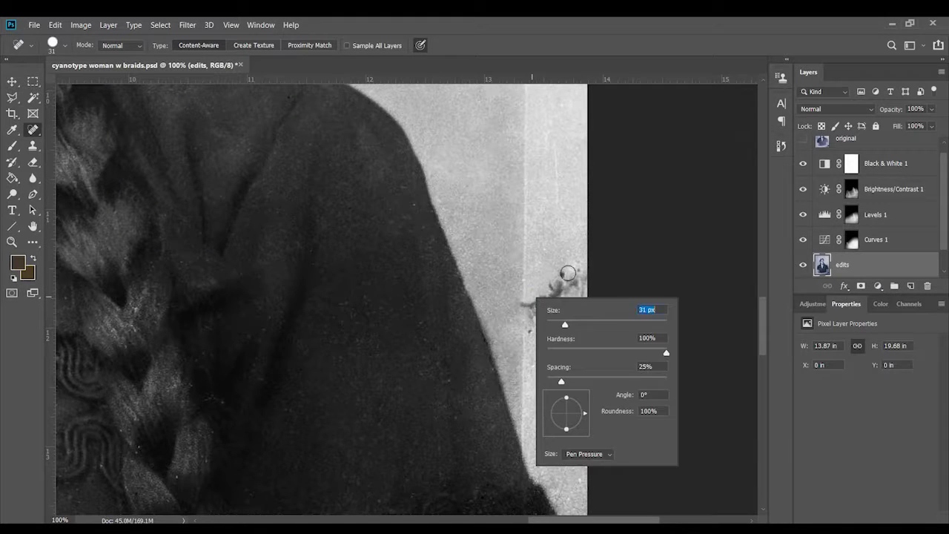
pyautogui.click(563, 292)
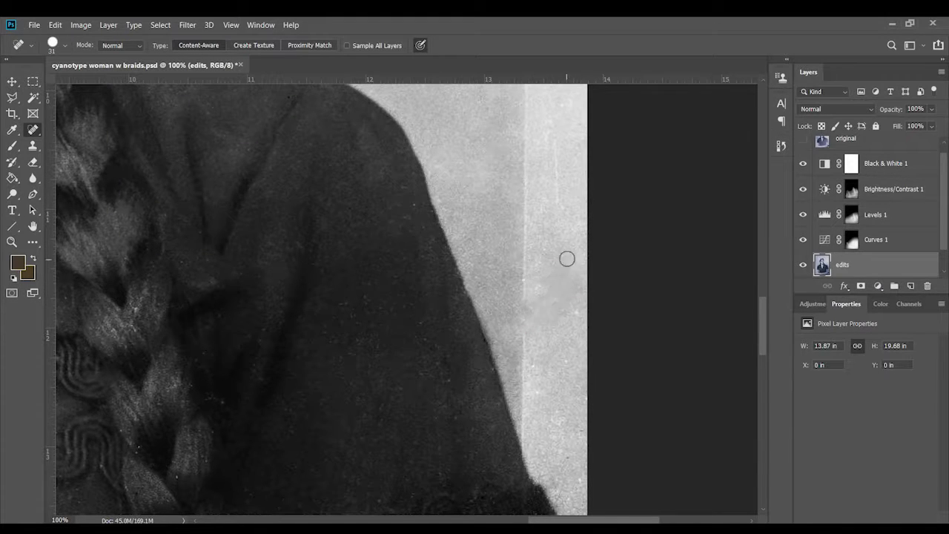
pyautogui.moveTo(511, 369); pyautogui.dragTo(447, 457)
pyautogui.rightClick(501, 226)
pyautogui.press('Escape')
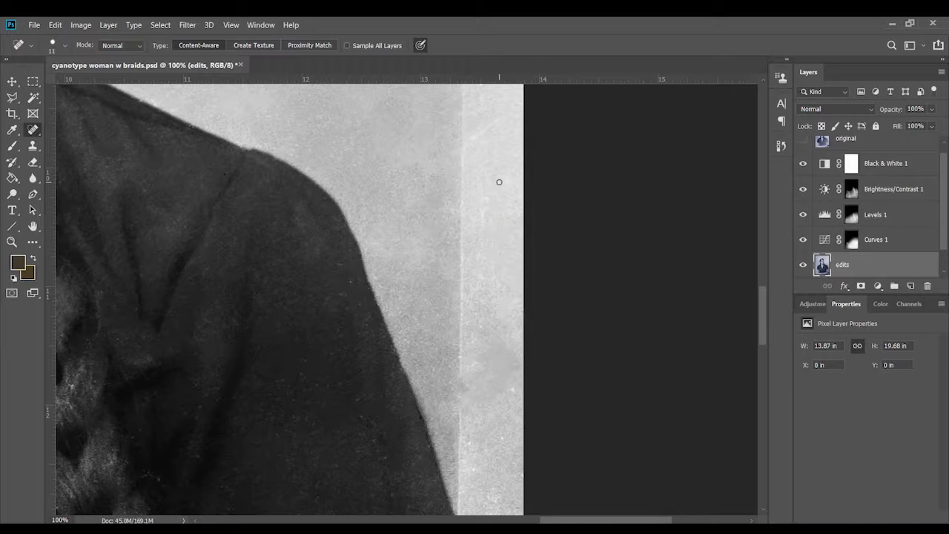
# Lighten the patch along the vertical seam with a 77 px brush, undoing and redoing strokes.
pyautogui.press('s')
pyautogui.press('o')
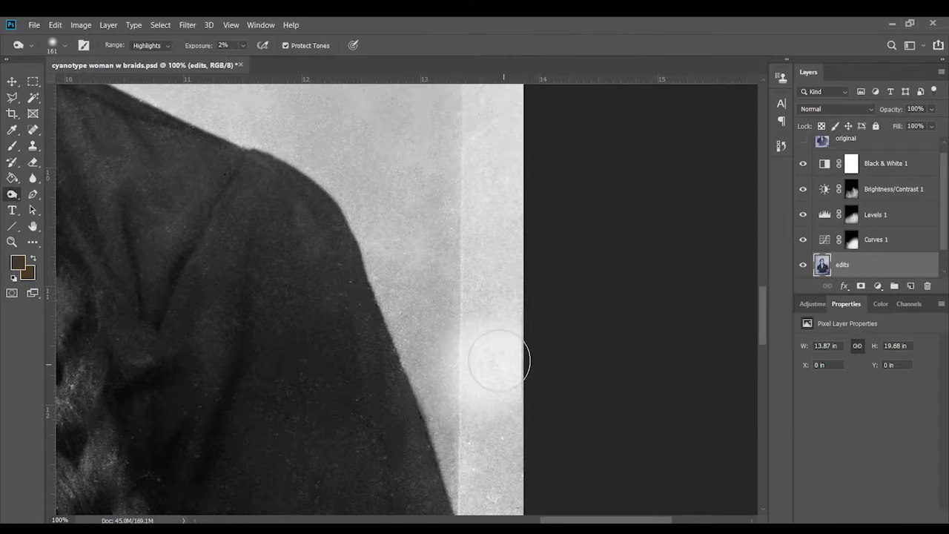
pyautogui.moveTo(493, 374)
pyautogui.mouseDown()
pyautogui.moveTo(478, 325)
pyautogui.moveTo(476, 141)
pyautogui.mouseUp()
pyautogui.click(497, 339)
pyautogui.rightClick(455, 297)
pyautogui.click(447, 278)
pyautogui.hotkey('ctrl', 'alt', 'z')
pyautogui.hotkey('ctrl', 'alt', 'z')
pyautogui.hotkey('ctrl', 'alt', 'z')
pyautogui.click(781, 147)
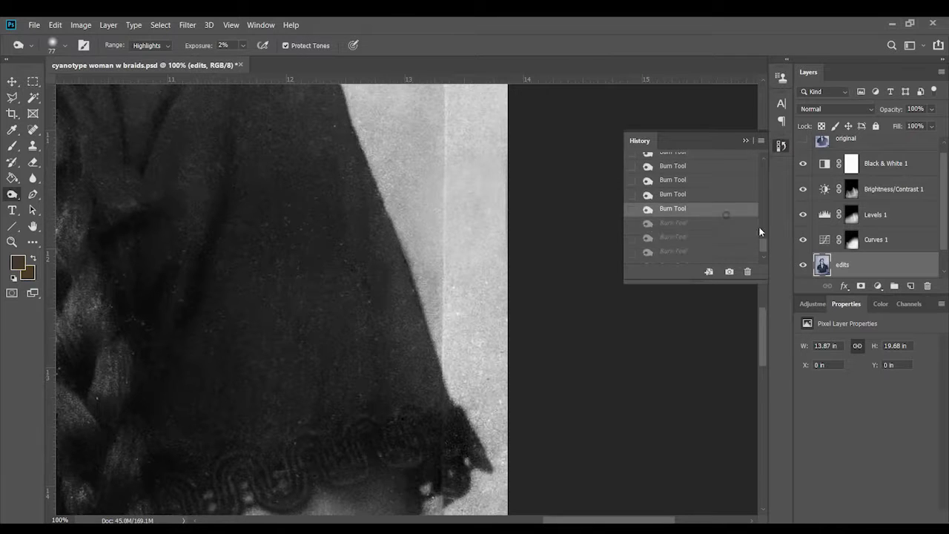
pyautogui.hotkey('ctrl', 'shift', 'z')
pyautogui.hotkey('ctrl', 'shift', 'z')
pyautogui.hotkey('ctrl', 'shift', 'z')
pyautogui.click(491, 310)
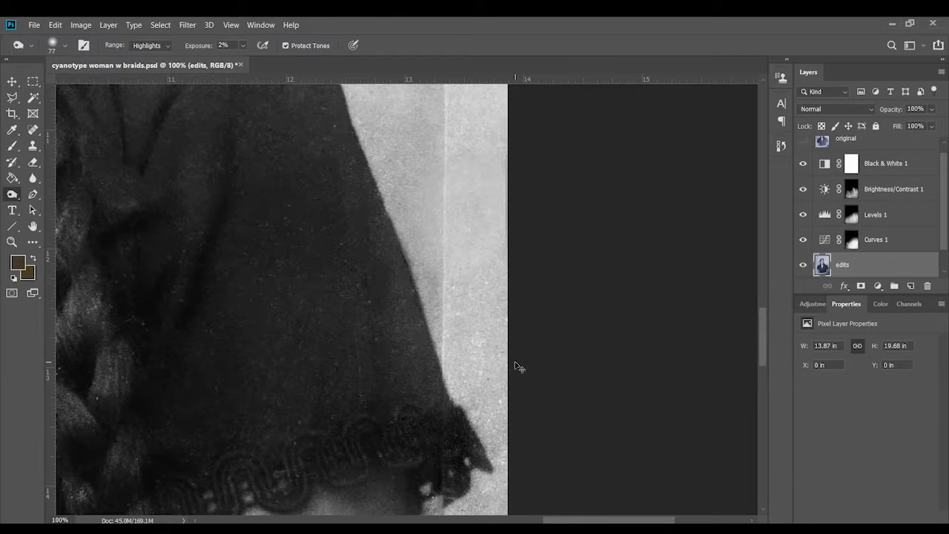
# Select the strip along the arm's right edge and patch the black block with light background.
pyautogui.hotkey('ctrl', '-')
pyautogui.scroll(-3, 491, 487)
pyautogui.click(13, 97)
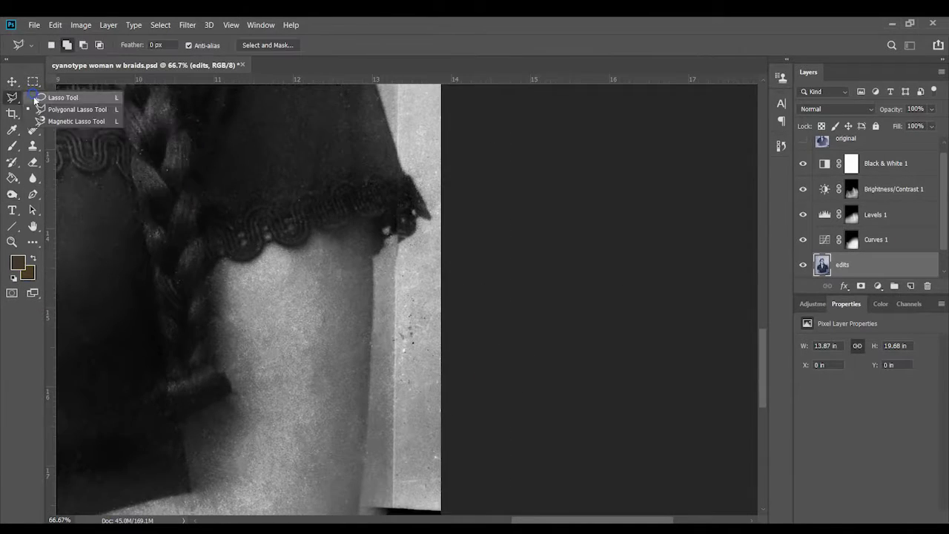
pyautogui.moveTo(424, 228); pyautogui.dragTo(420, 257)
pyautogui.scroll(-3, 389, 306)
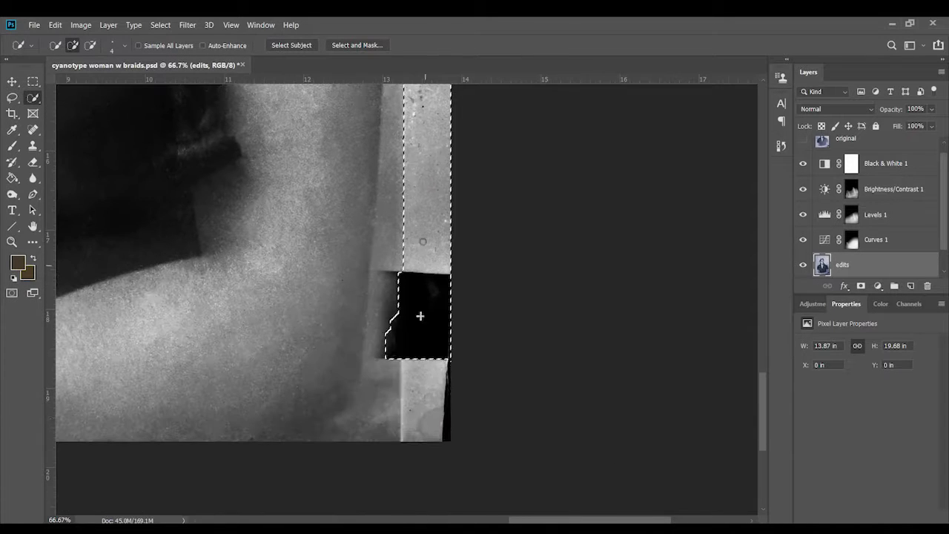
pyautogui.hotkey('ctrl', '-')
pyautogui.hotkey('ctrl', '-')
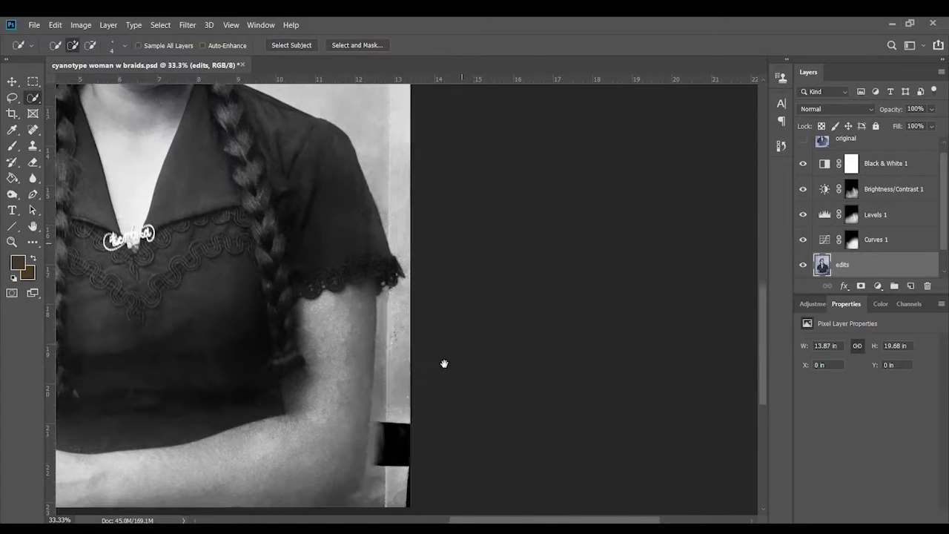
pyautogui.press('j')
pyautogui.moveTo(396, 498); pyautogui.dragTo(397, 334)
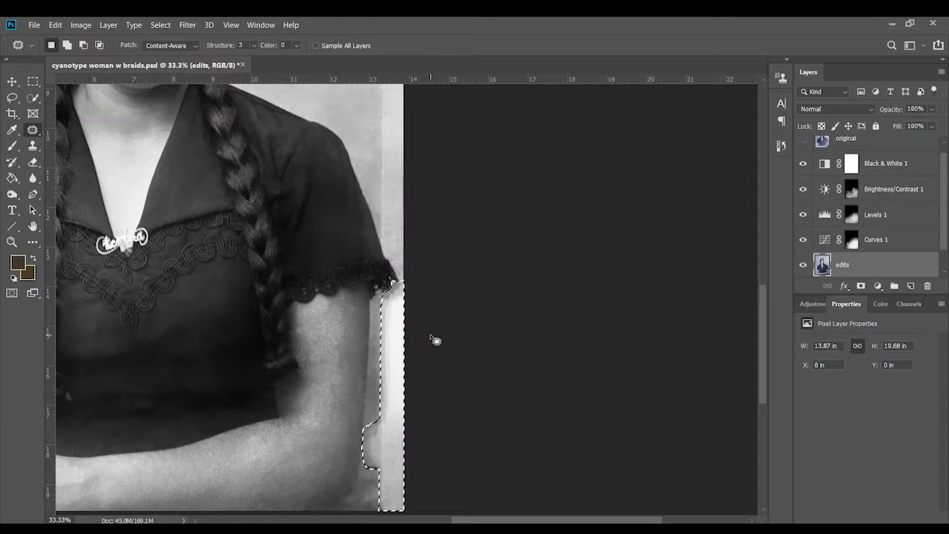
# Dodge the strip along the arm edge, setting the exposure to 9%.
pyautogui.press('o')
pyautogui.moveTo(397, 297); pyautogui.dragTo(398, 500)
pyautogui.press('0')
pyautogui.press('9')
pyautogui.rightClick(396, 326)
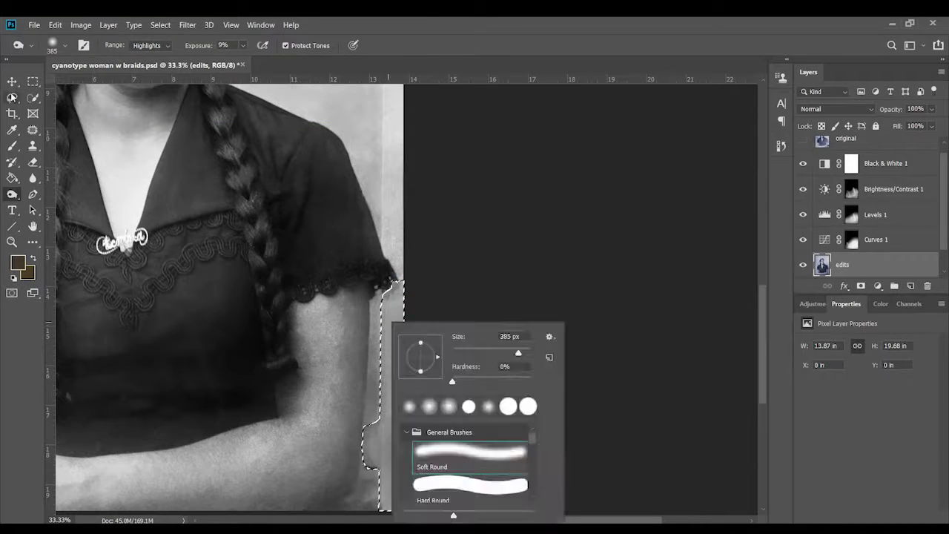
pyautogui.press('Escape')
# Deselect the arm and spot-heal the dark vertical scratch beside the upper arm.
pyautogui.hotkey('ctrl', 'd')
pyautogui.press('m')
pyautogui.scroll(5, 453, 254)
pyautogui.scroll(3, 623, 455)
pyautogui.moveTo(533, 94); pyautogui.dragTo(465, 168)
pyautogui.press('j')
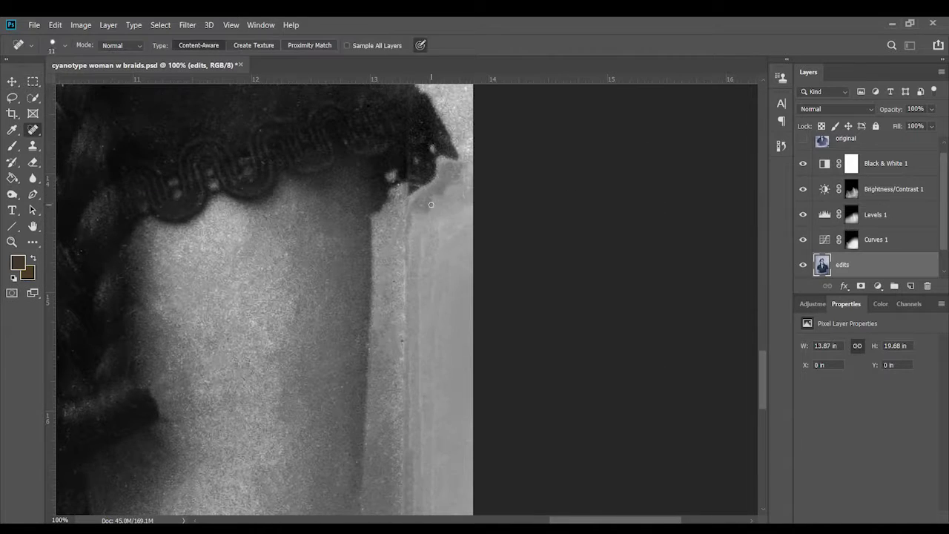
pyautogui.scroll(2, 462, 178)
pyautogui.scroll(1, 473, 239)
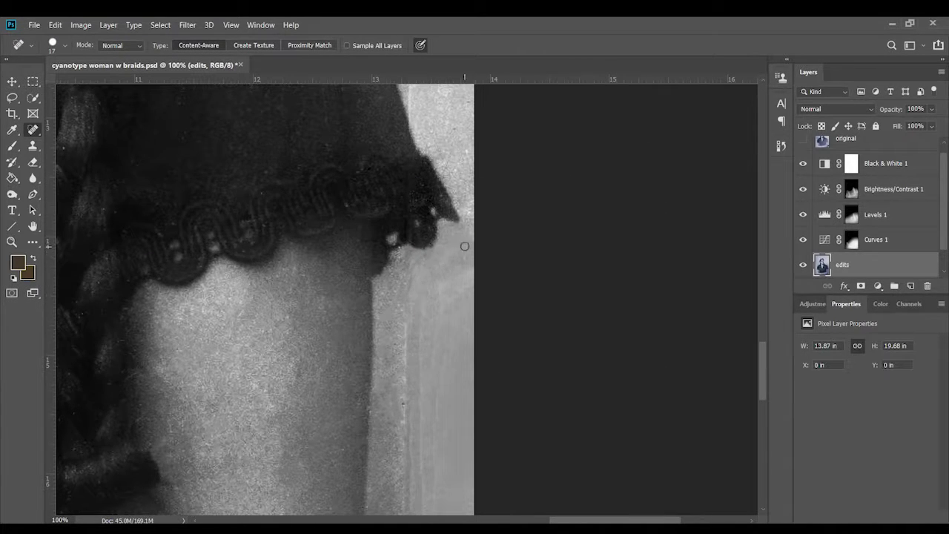
pyautogui.scroll(-3, 464, 247)
pyautogui.scroll(-2, 433, 296)
pyautogui.moveTo(397, 163); pyautogui.dragTo(404, 258)
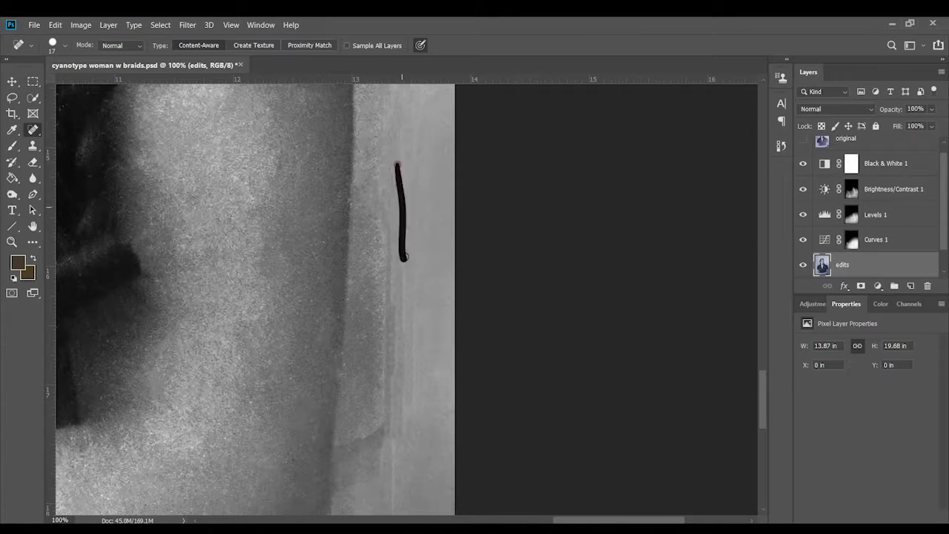
pyautogui.scroll(-1, 385, 300)
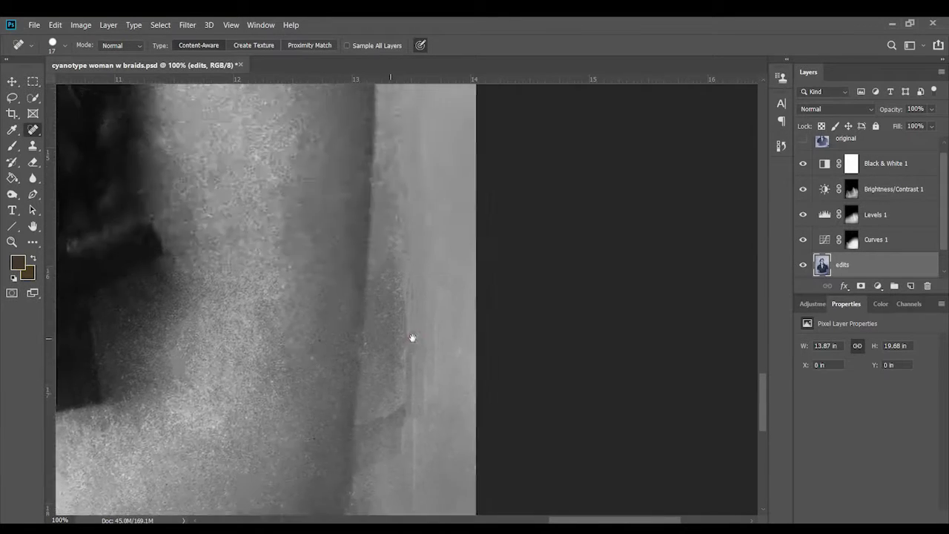
pyautogui.scroll(-2, 410, 334)
pyautogui.scroll(-1, 610, 403)
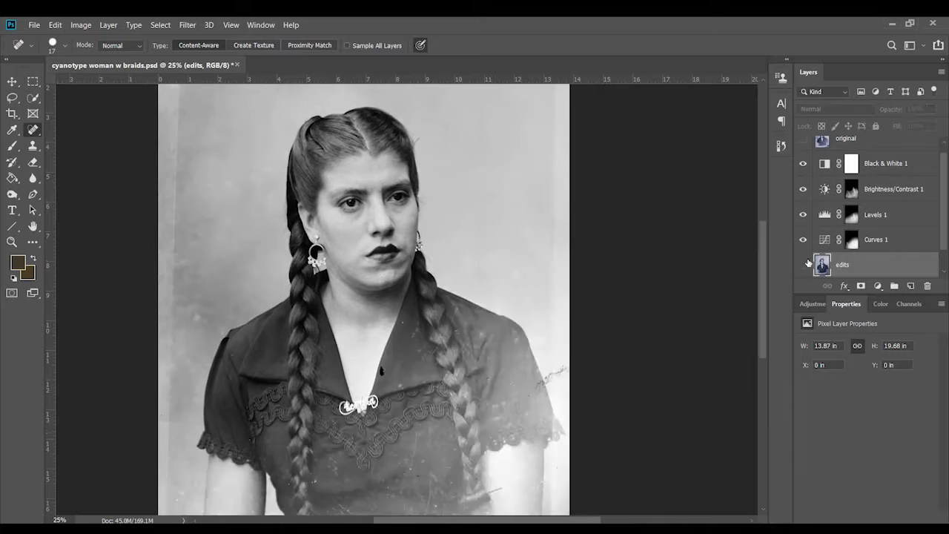
# Heal the lower stretch of the scratch along the left background edge near the arm.
pyautogui.moveTo(677, 490); pyautogui.dragTo(795, 236)
pyautogui.scroll(4, 321, 388)
pyautogui.moveTo(210, 475); pyautogui.dragTo(210, 434)
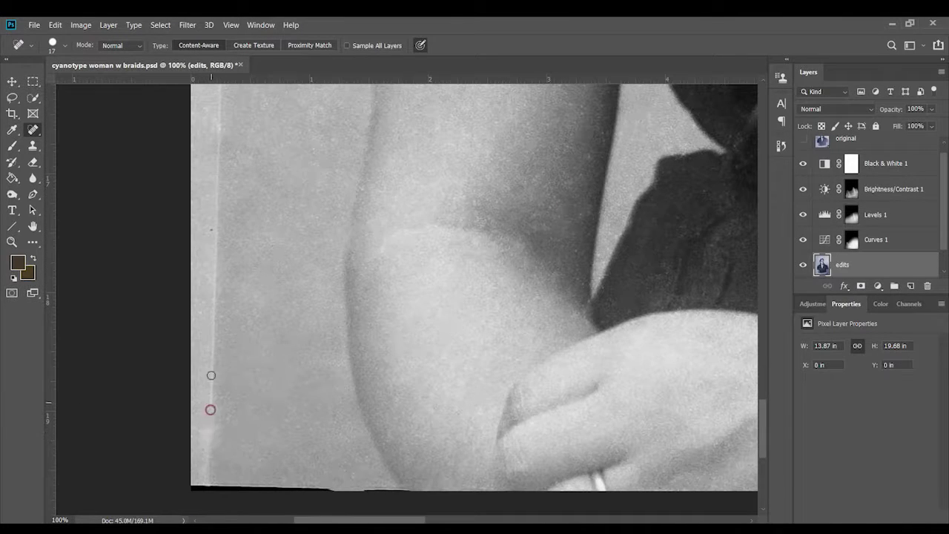
pyautogui.scroll(4, 250, 314)
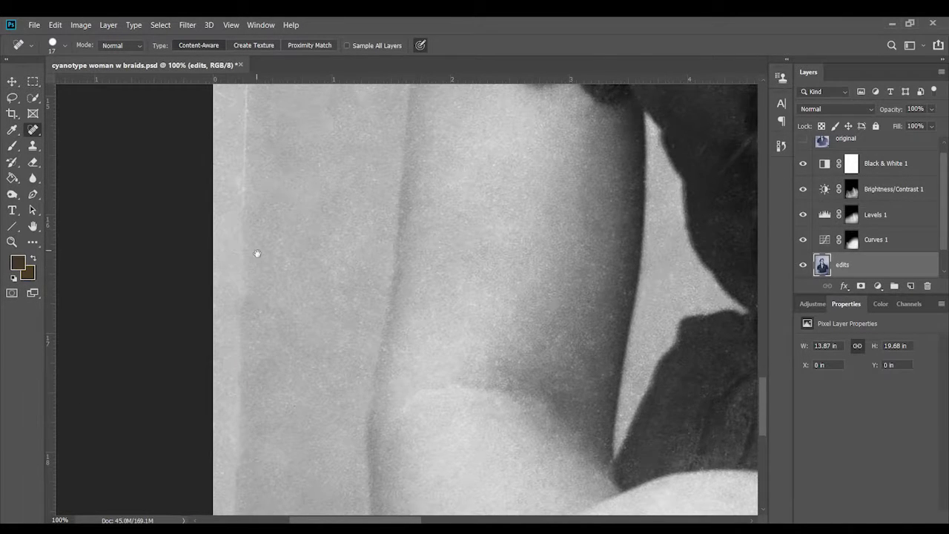
pyautogui.scroll(4, 257, 253)
pyautogui.scroll(3, 220, 249)
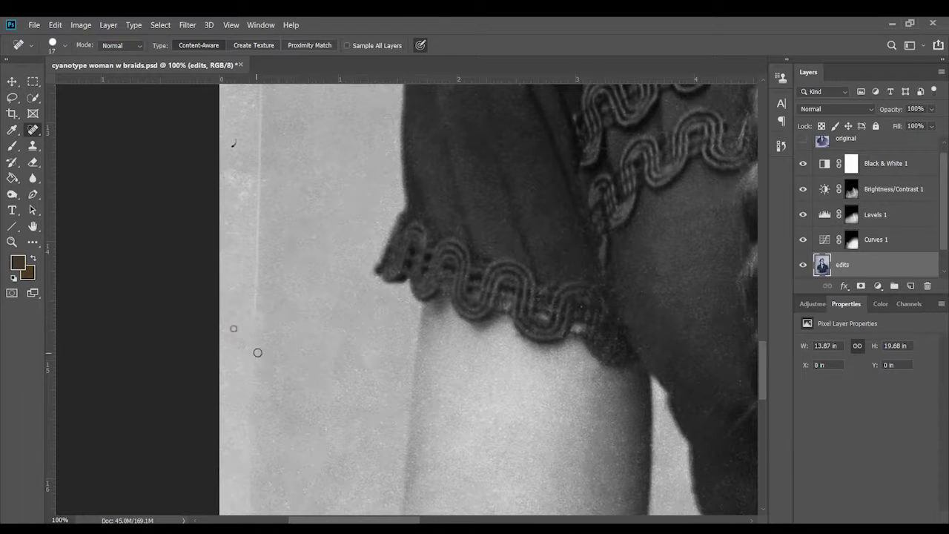
pyautogui.scroll(3, 257, 352)
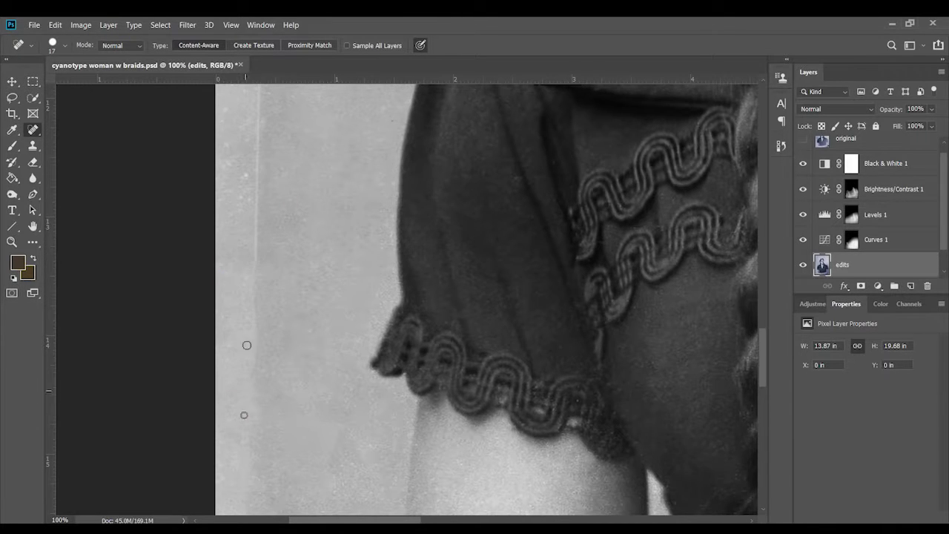
pyautogui.scroll(3, 247, 344)
pyautogui.scroll(3, 269, 312)
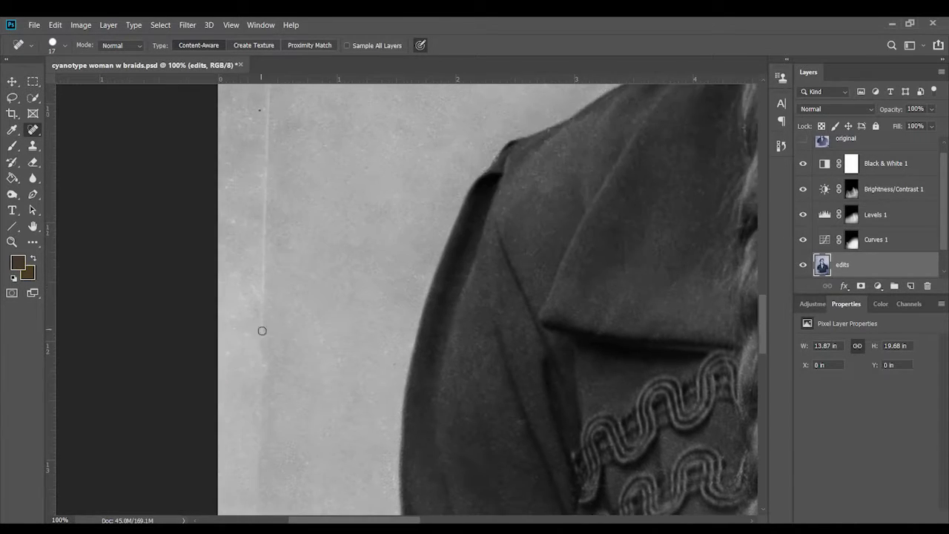
pyautogui.scroll(3, 271, 358)
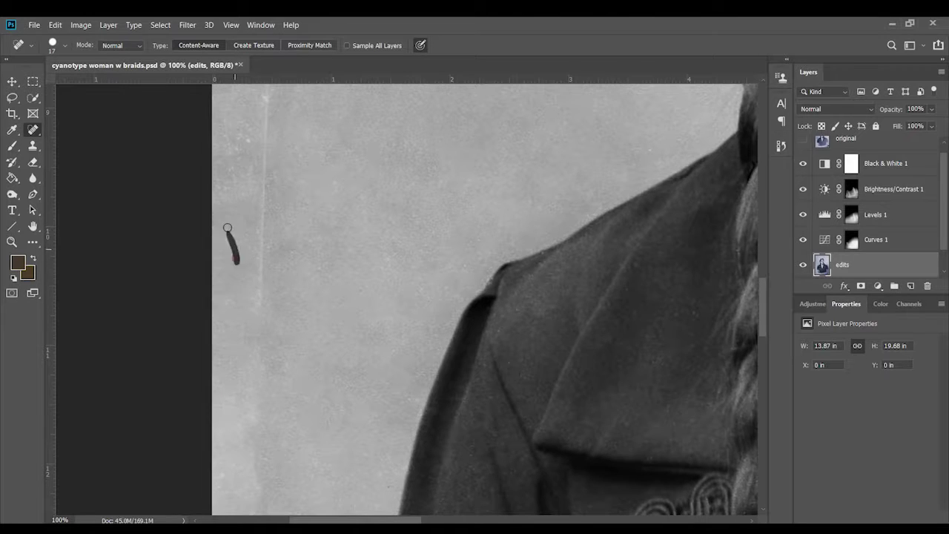
pyautogui.scroll(3, 227, 228)
# Heal the scratch stretches beside the shoulder, working up toward the top edge.
pyautogui.moveTo(264, 339); pyautogui.dragTo(263, 239)
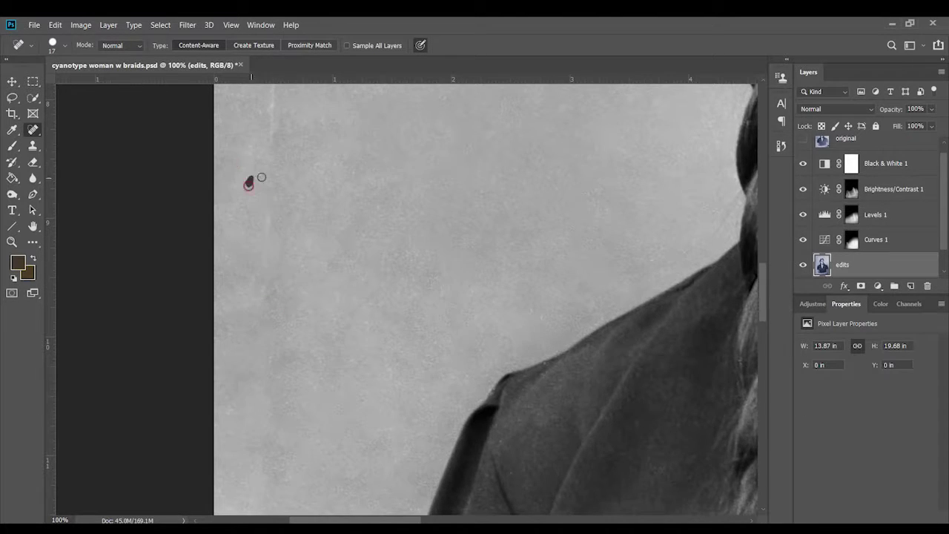
pyautogui.scroll(5, 221, 358)
pyautogui.scroll(4, 269, 260)
pyautogui.moveTo(229, 335)
pyautogui.mouseDown()
pyautogui.moveTo(257, 320)
pyautogui.moveTo(244, 328)
pyautogui.moveTo(249, 287)
pyautogui.mouseUp()
pyautogui.scroll(5, 264, 234)
pyautogui.scroll(4, 242, 299)
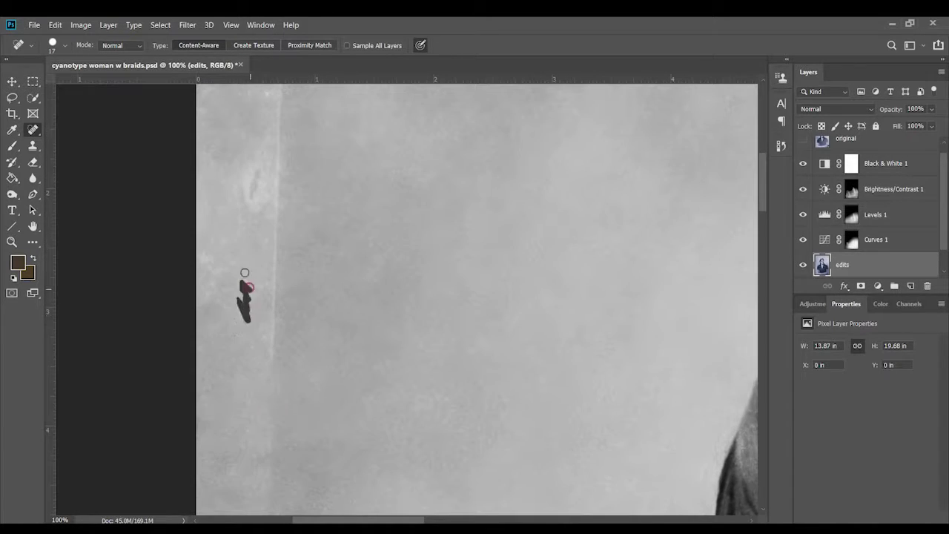
pyautogui.scroll(5, 325, 289)
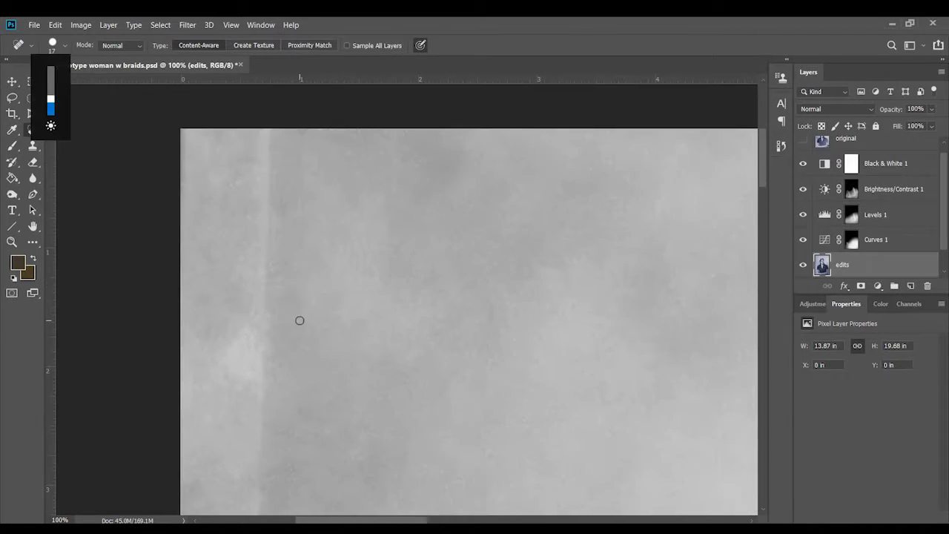
pyautogui.scroll(-3, 299, 320)
pyautogui.scroll(2, 190, 286)
pyautogui.moveTo(433, 272)
pyautogui.mouseDown()
pyautogui.moveTo(339, 219)
pyautogui.moveTo(418, 352)
pyautogui.moveTo(149, 311)
pyautogui.mouseUp()
# Set the Clone Stamp source to clean background, resampling it near the shoulder.
pyautogui.click(35, 148)
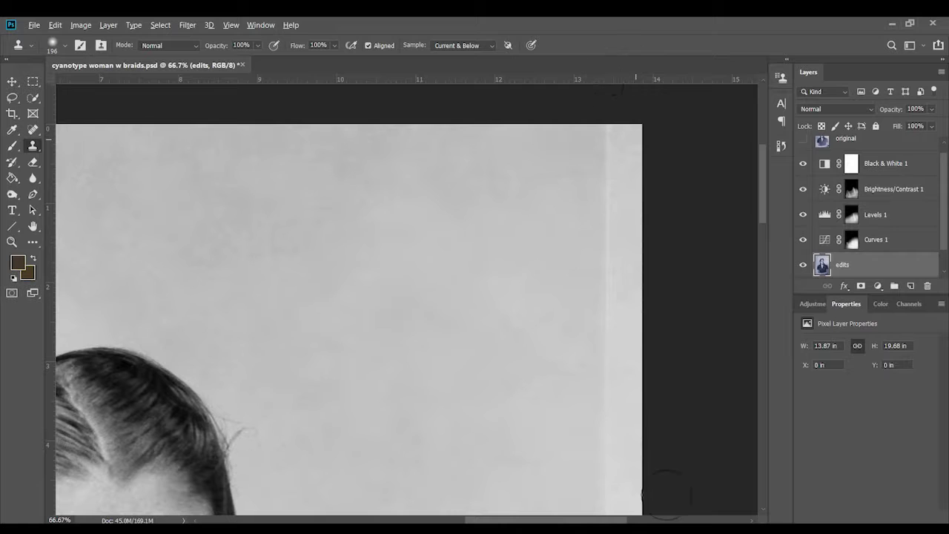
pyautogui.scroll(-3, 652, 415)
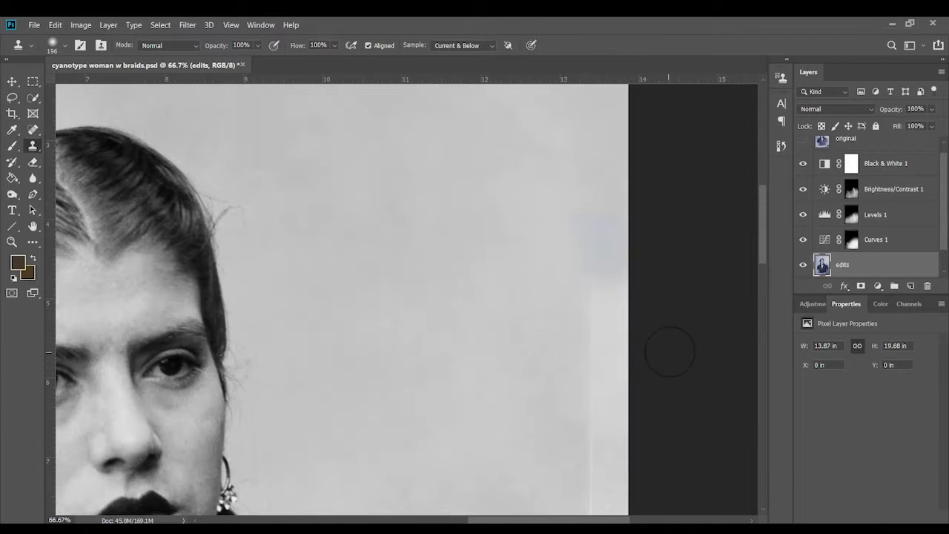
pyautogui.keyDown('alt'); pyautogui.click(485, 144); pyautogui.keyUp('alt')
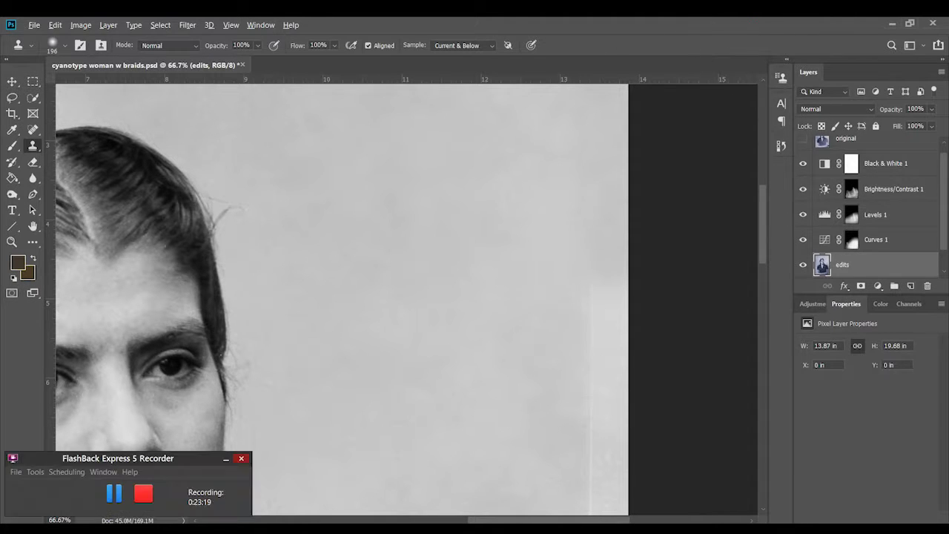
pyautogui.scroll(-2, 588, 212)
pyautogui.scroll(-3, 586, 458)
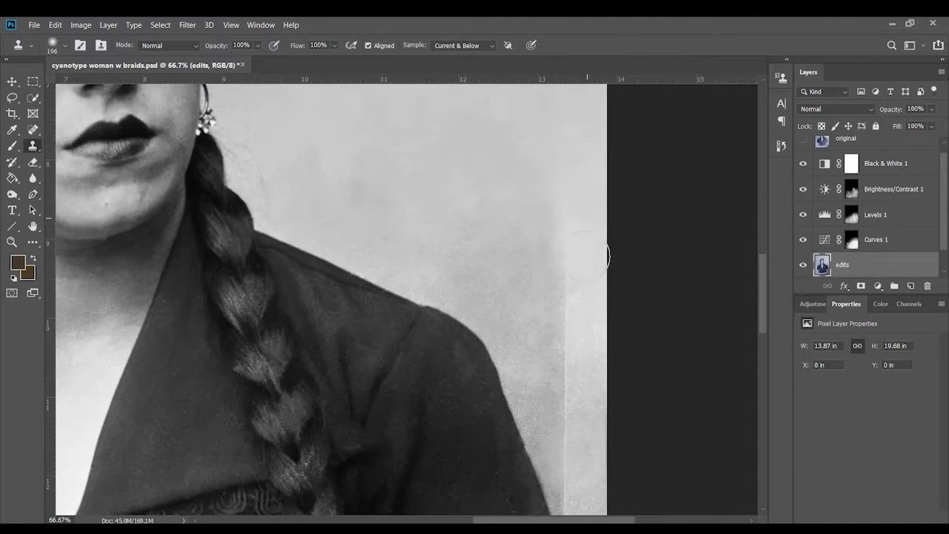
pyautogui.keyDown('alt'); pyautogui.click(479, 194); pyautogui.keyUp('alt')
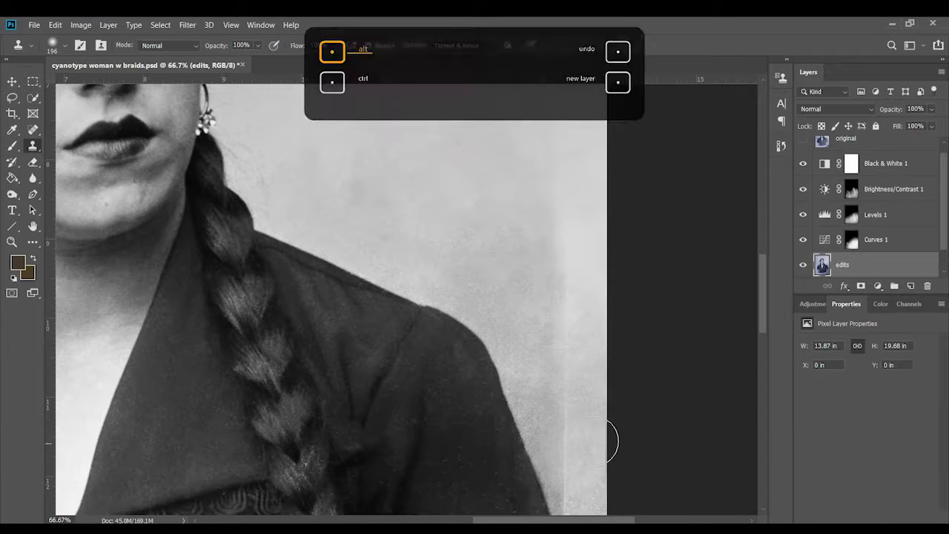
pyautogui.scroll(-3, 586, 323)
pyautogui.scroll(5, 555, 373)
pyautogui.keyDown('alt'); pyautogui.scroll(-1, 221, 153); pyautogui.keyUp('alt')
# Switch to the Dodge tool and shrink its brush to 149 px.
pyautogui.press('o')
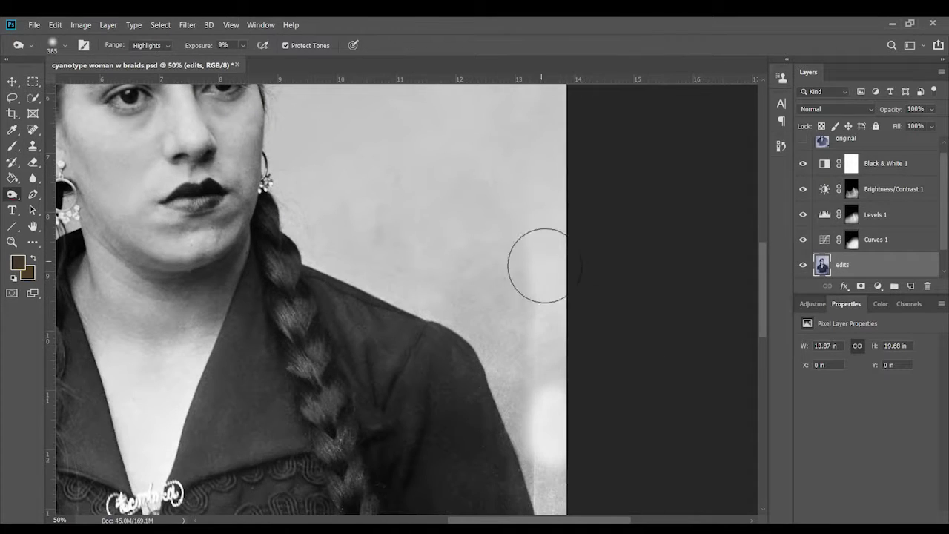
pyautogui.scroll(2, 576, 356)
pyautogui.scroll(-3, 614, 261)
pyautogui.rightClick(614, 261)
pyautogui.rightClick(561, 341)
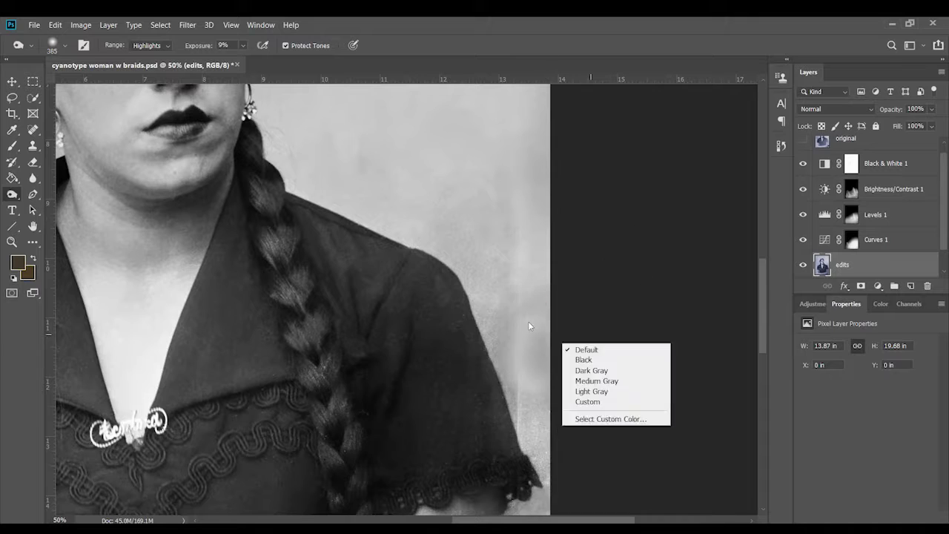
pyautogui.press('Escape')
pyautogui.scroll(3, 522, 385)
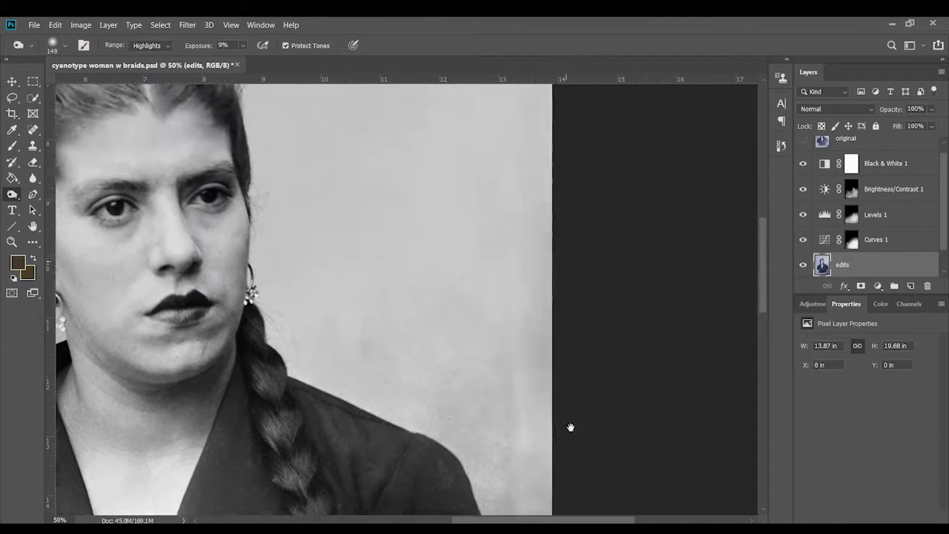
pyautogui.scroll(-3, 571, 428)
# Switch to the Burn tool for midtones with a 187 px brush.
pyautogui.hotkey('shift', 'o')
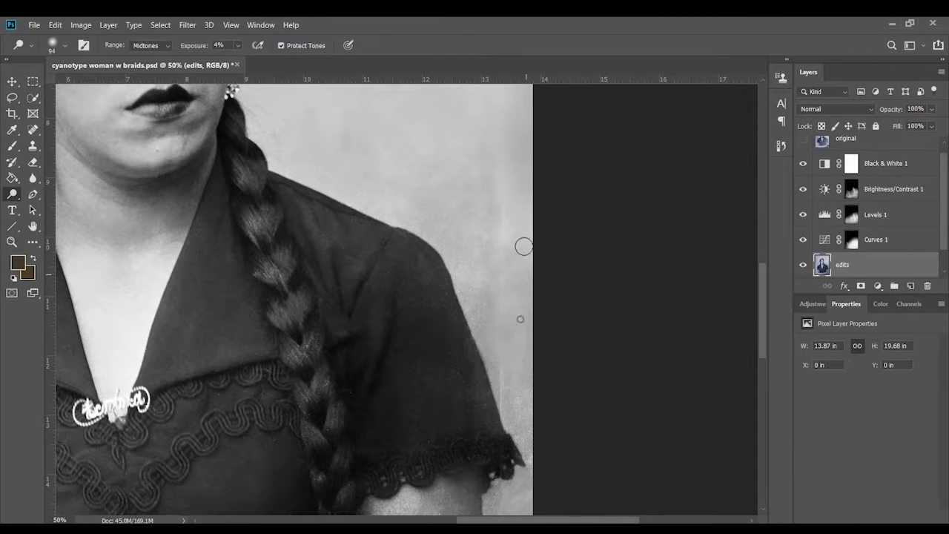
pyautogui.scroll(3, 561, 222)
pyautogui.rightClick(563, 312)
pyautogui.press('Return')
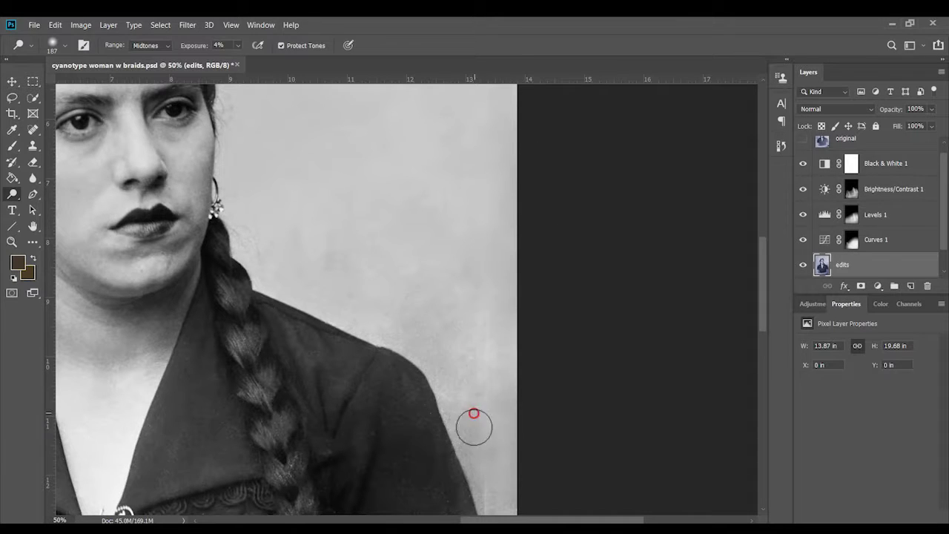
pyautogui.rightClick(473, 428)
pyautogui.press('Escape')
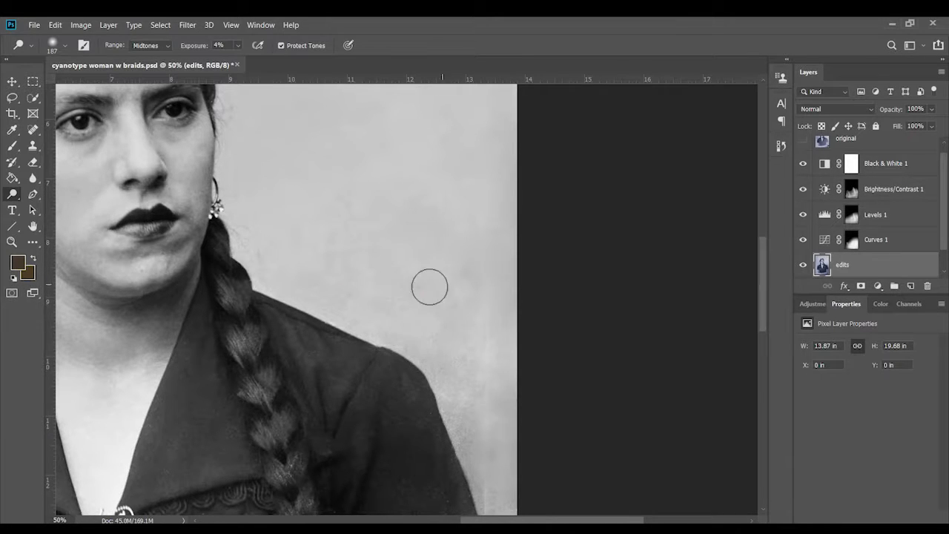
pyautogui.scroll(-3, 465, 289)
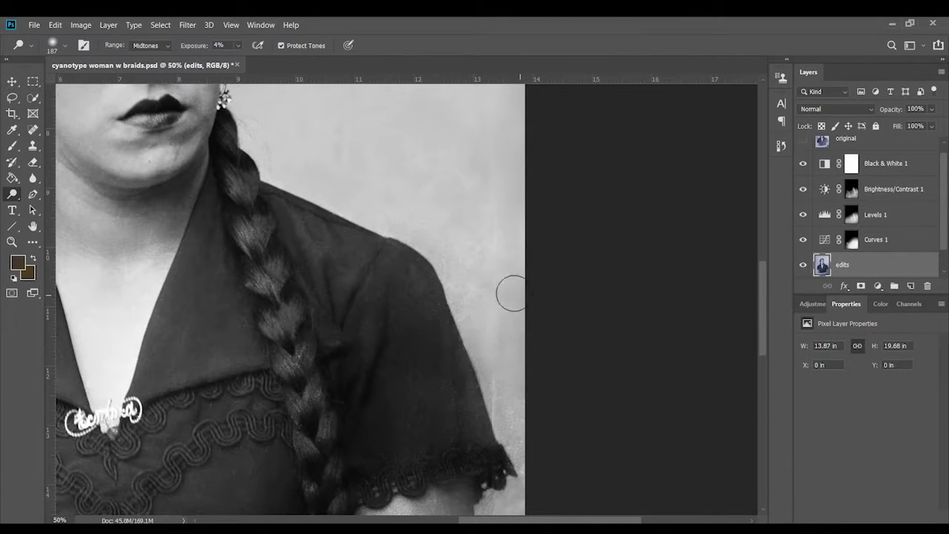
pyautogui.scroll(3, 480, 274)
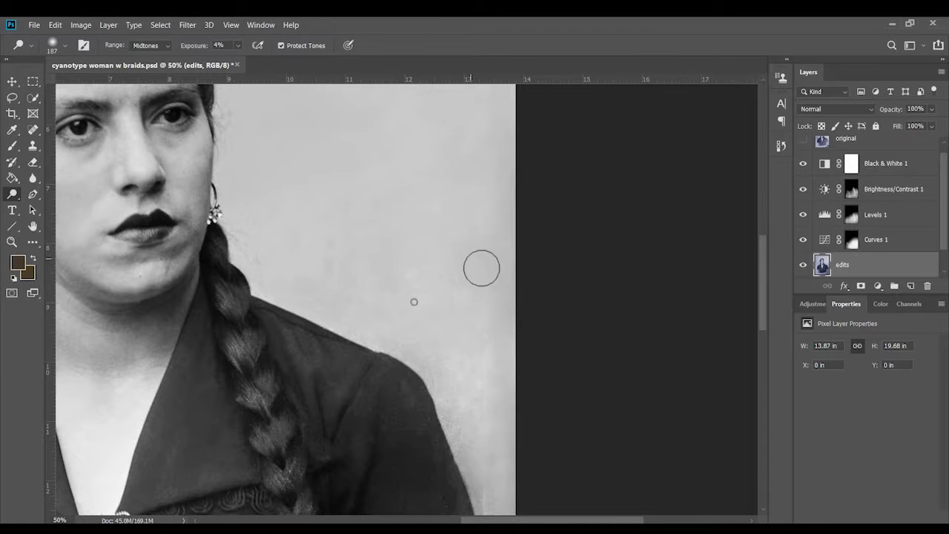
pyautogui.scroll(-5, 501, 294)
pyautogui.scroll(5, 479, 388)
pyautogui.scroll(-2, 497, 403)
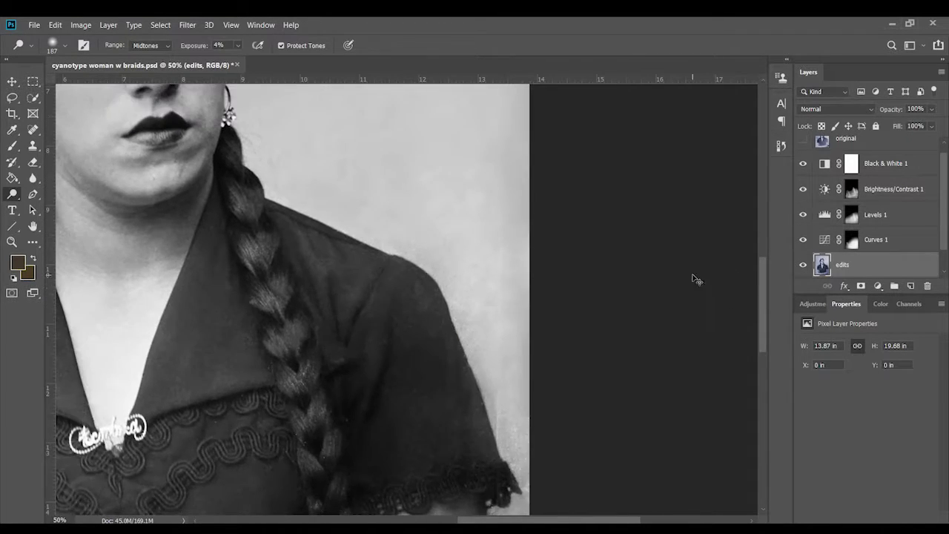
# Check the whole portrait, then switch to dodging highlights and pan down to the arm.
pyautogui.hotkey('ctrl', '-')
pyautogui.hotkey('ctrl', '-')
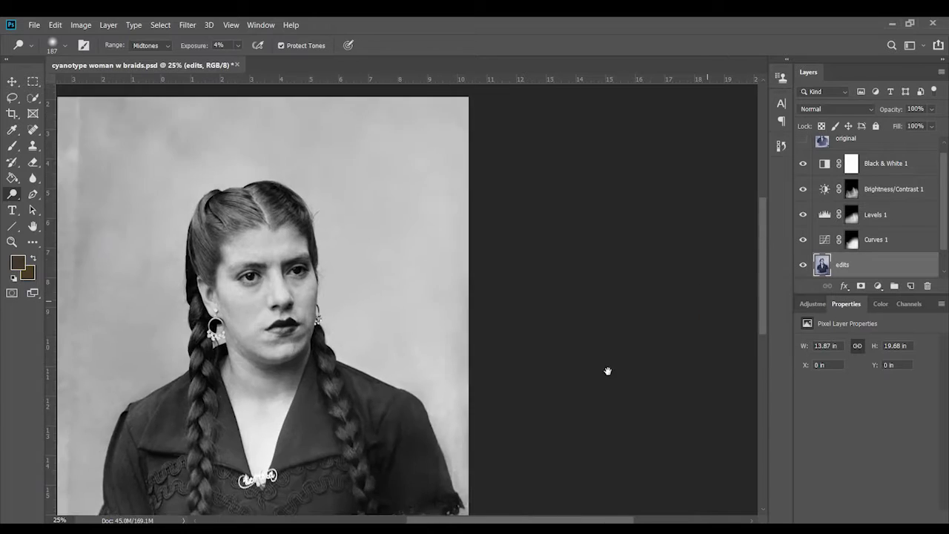
pyautogui.hotkey('ctrl', '+')
pyautogui.scroll(-3, 615, 339)
pyautogui.hotkey('shift', 'o')
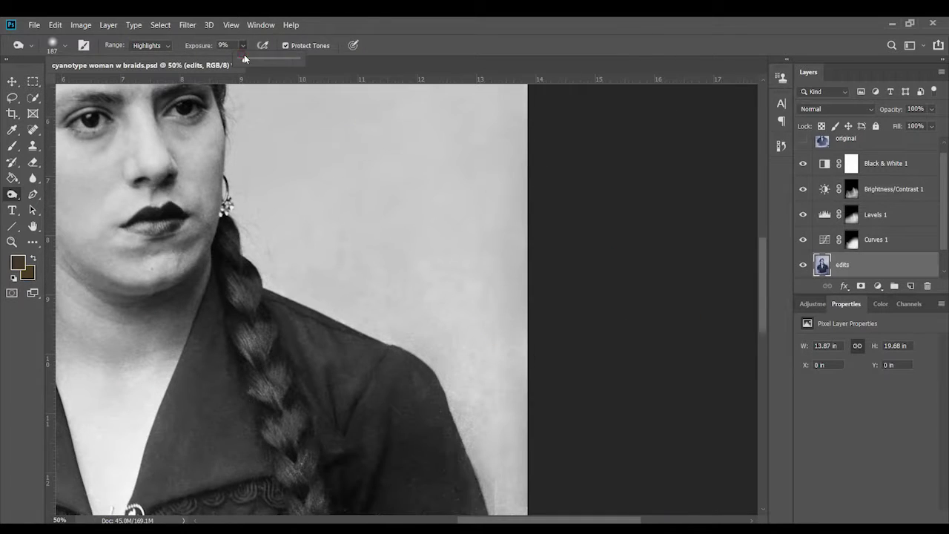
pyautogui.scroll(-3, 489, 296)
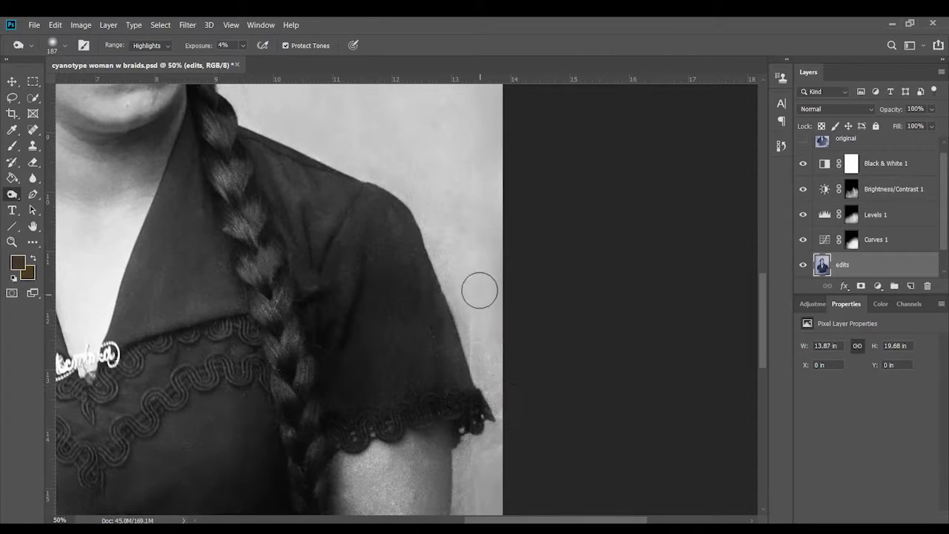
pyautogui.scroll(-1, 544, 178)
pyautogui.scroll(6, 555, 392)
pyautogui.scroll(-5, 571, 370)
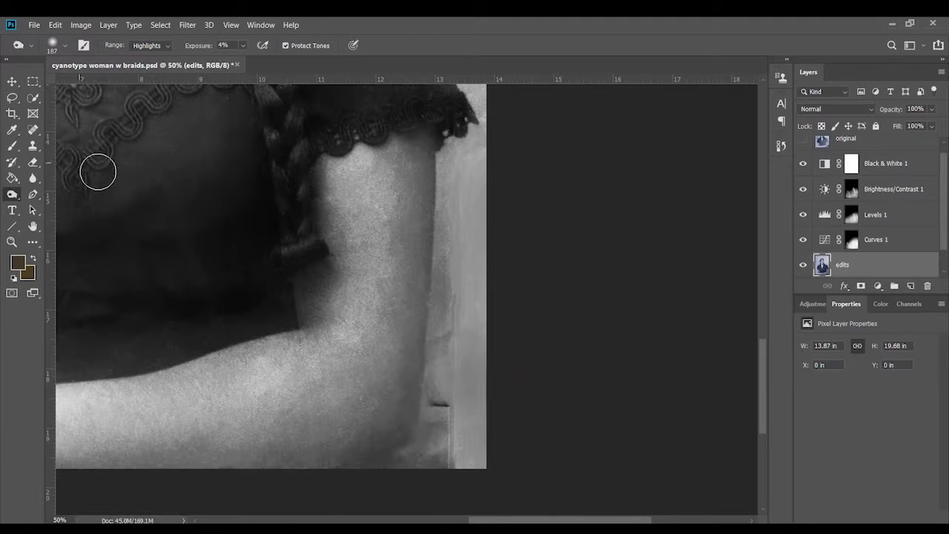
# Quick-select the pale background strip right of the upper arm.
pyautogui.press('w')
pyautogui.click(476, 133)
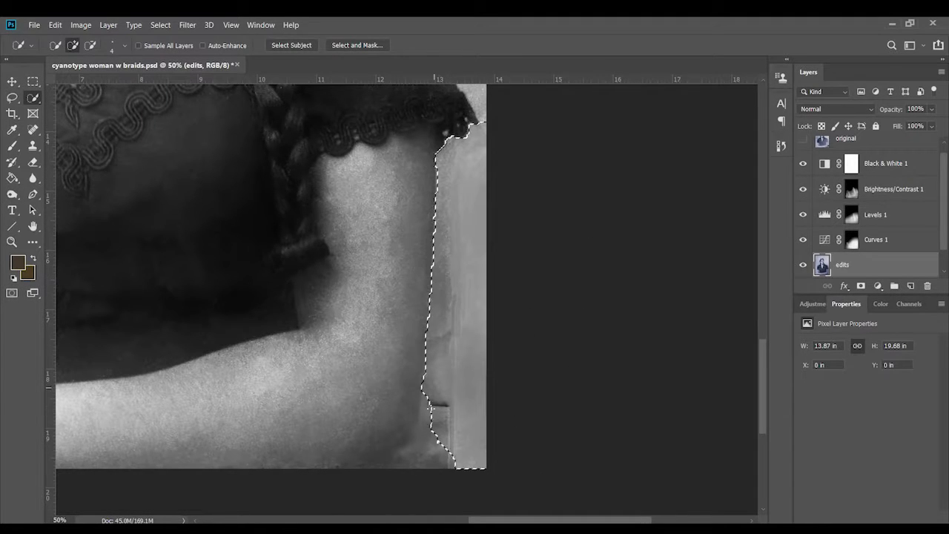
pyautogui.moveTo(430, 406); pyautogui.dragTo(412, 454)
pyautogui.hotkey('ctrl', '-')
pyautogui.hotkey('ctrl', '-')
pyautogui.scroll(2, 445, 311)
# Clone over the selected strip beside the arm.
pyautogui.press('s')
pyautogui.scroll(1, 456, 360)
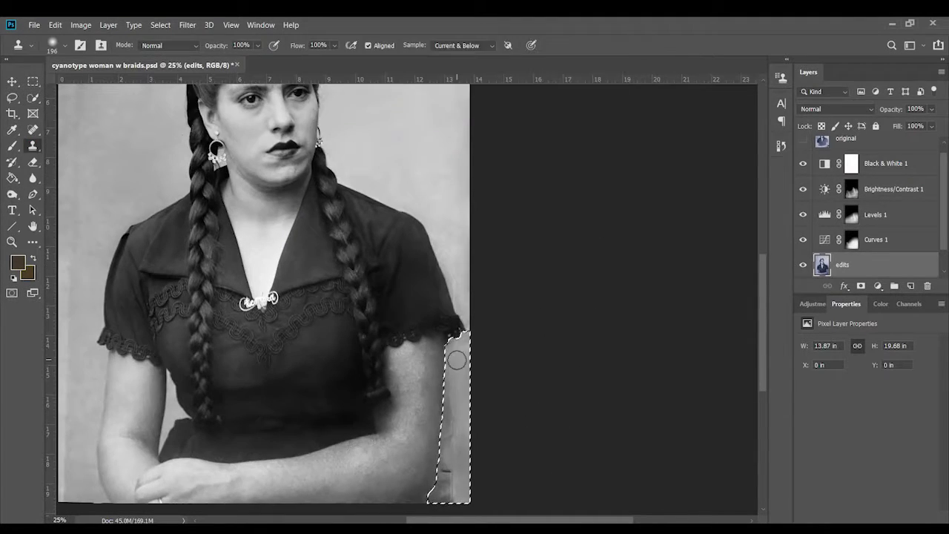
pyautogui.moveTo(455, 359)
pyautogui.mouseDown()
pyautogui.moveTo(458, 445)
pyautogui.moveTo(445, 493)
pyautogui.mouseUp()
# Dodge the strip at 13% exposure with a 401 px brush, then deselect.
pyautogui.press('o')
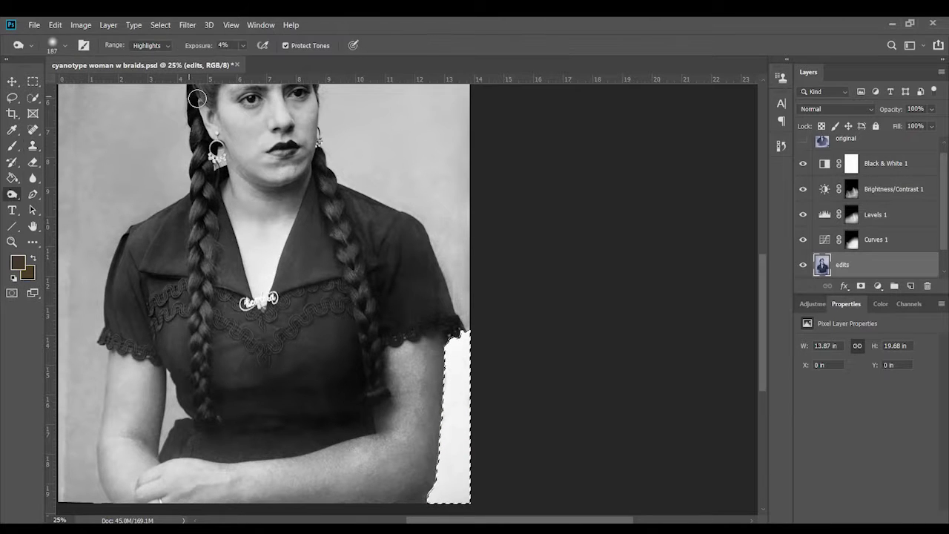
pyautogui.press('1')
pyautogui.press('3')
pyautogui.hotkey('ctrl', '+')
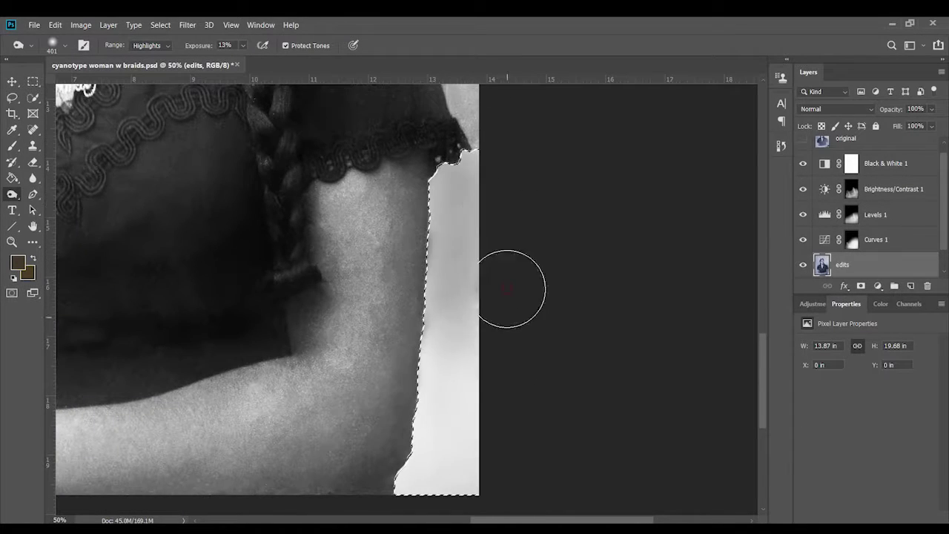
pyautogui.moveTo(512, 290)
pyautogui.mouseDown()
pyautogui.moveTo(441, 482)
pyautogui.moveTo(404, 482)
pyautogui.mouseUp()
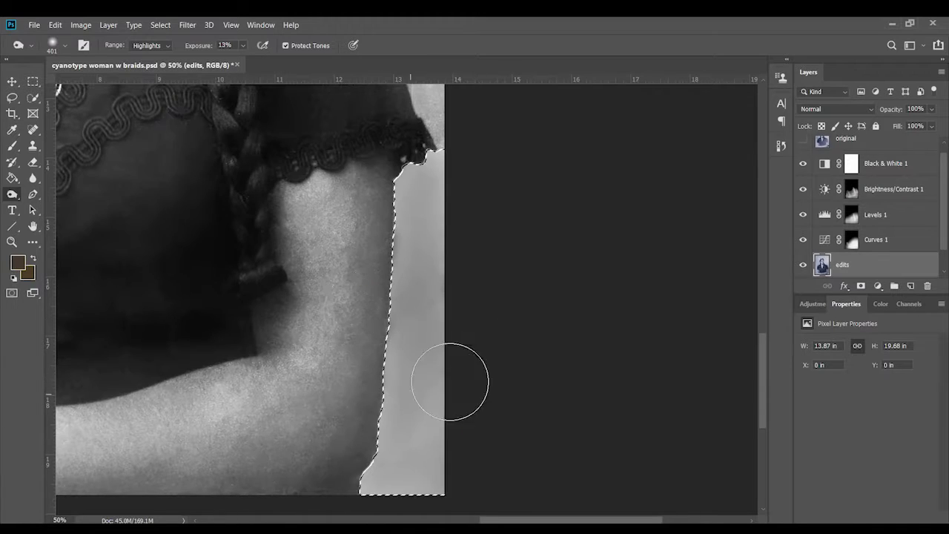
pyautogui.moveTo(450, 382); pyautogui.dragTo(447, 369)
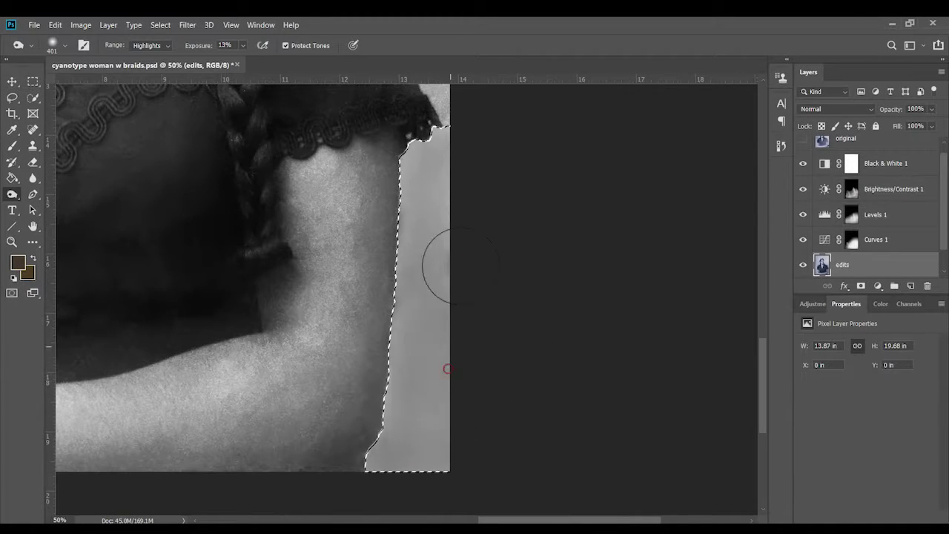
pyautogui.press('m')
pyautogui.hotkey('ctrl', 'd')
pyautogui.scroll(5, 555, 422)
# Zoom in on the arm edge and add Layer 1 in Luminosity blend mode.
pyautogui.scroll(5, 605, 363)
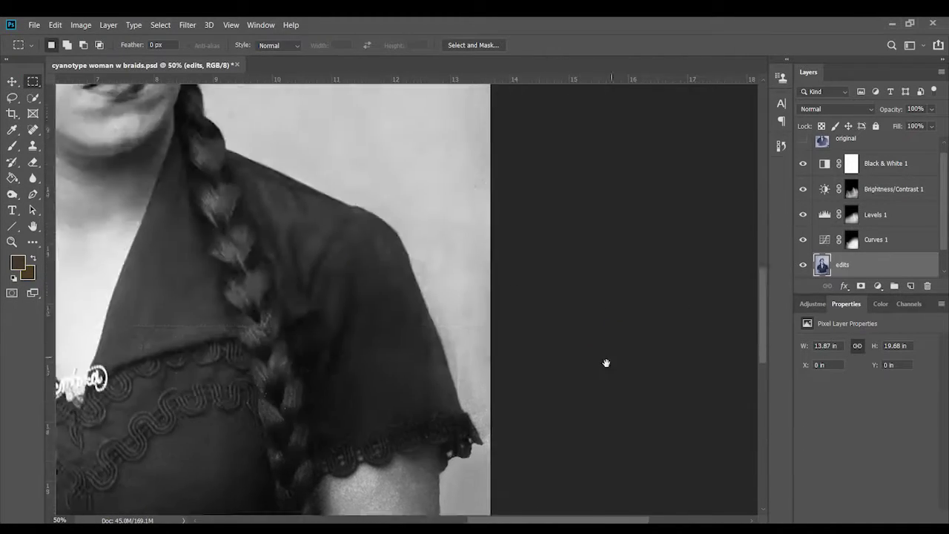
pyautogui.hotkey('ctrl', '+')
pyautogui.hotkey('ctrl', '+')
pyautogui.hotkey('ctrl', '+')
pyautogui.scroll(-5, 564, 294)
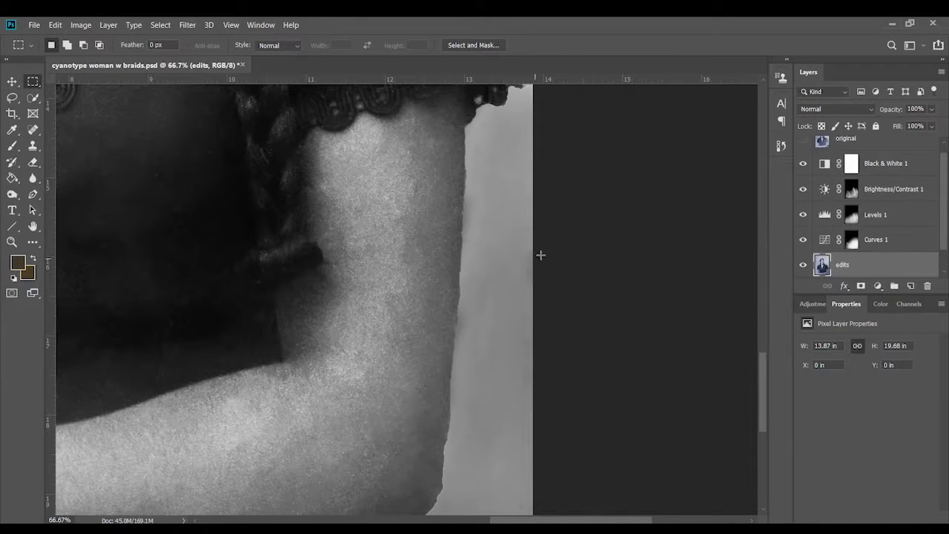
pyautogui.click(847, 110)
pyautogui.click(849, 152)
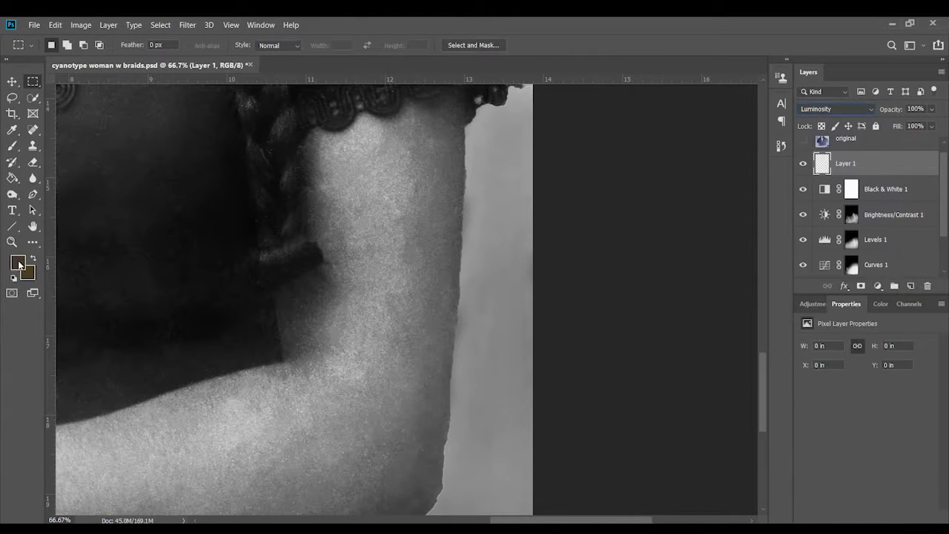
# Sample a dark grey with the Eyedropper and set a 15 px brush at 25% opacity.
pyautogui.press('d')
pyautogui.press('x')
pyautogui.press('b')
pyautogui.scroll(2, 532, 338)
pyautogui.press('i')
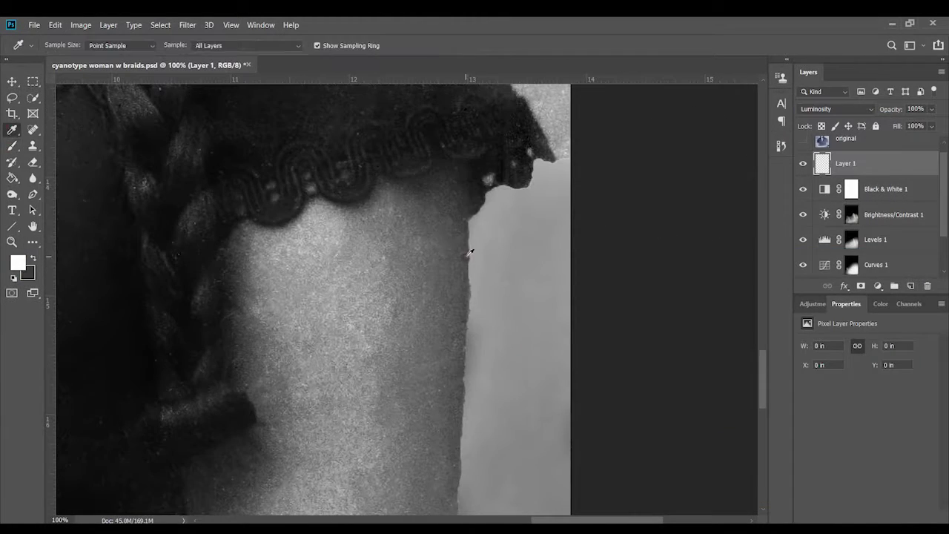
pyautogui.press('b')
pyautogui.rightClick(467, 267)
pyautogui.press('Escape')
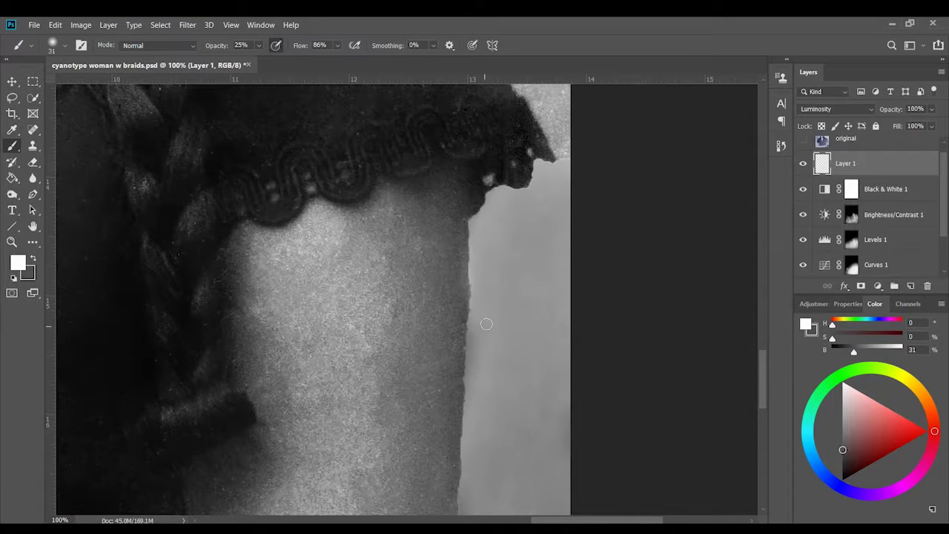
pyautogui.press('x')
pyautogui.scroll(1, 468, 214)
pyautogui.rightClick(467, 252)
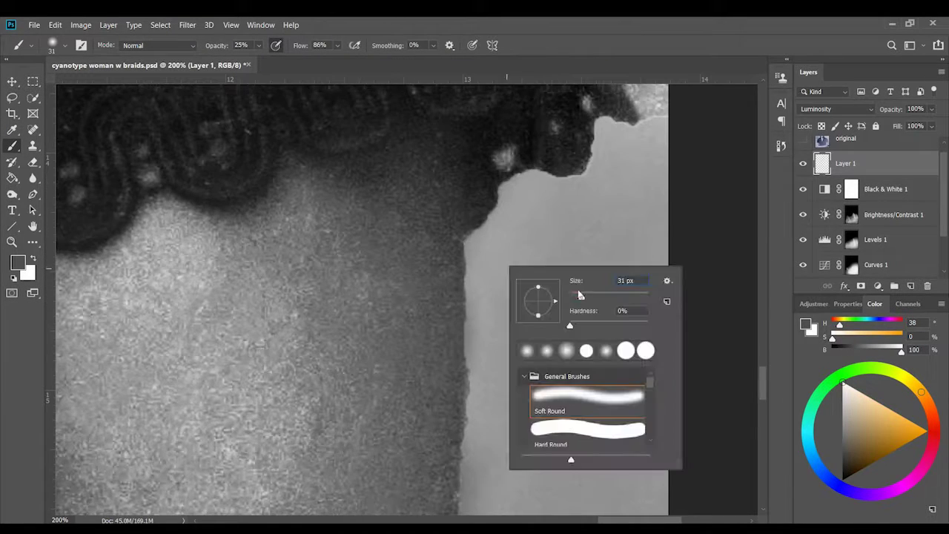
pyautogui.press('Return')
# Pan along the arm's outer edge and zoom out to 100% to see more of it.
pyautogui.scroll(-3, 463, 371)
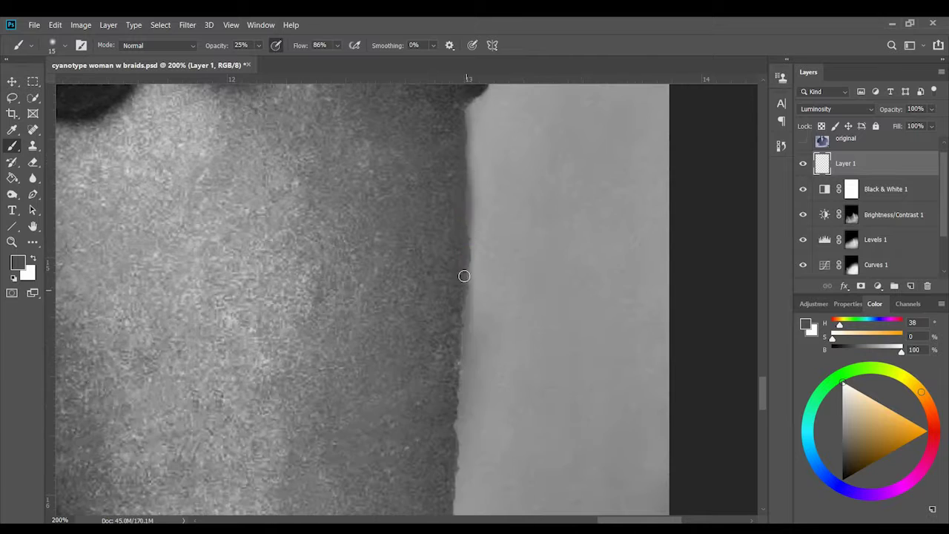
pyautogui.scroll(-1, 453, 407)
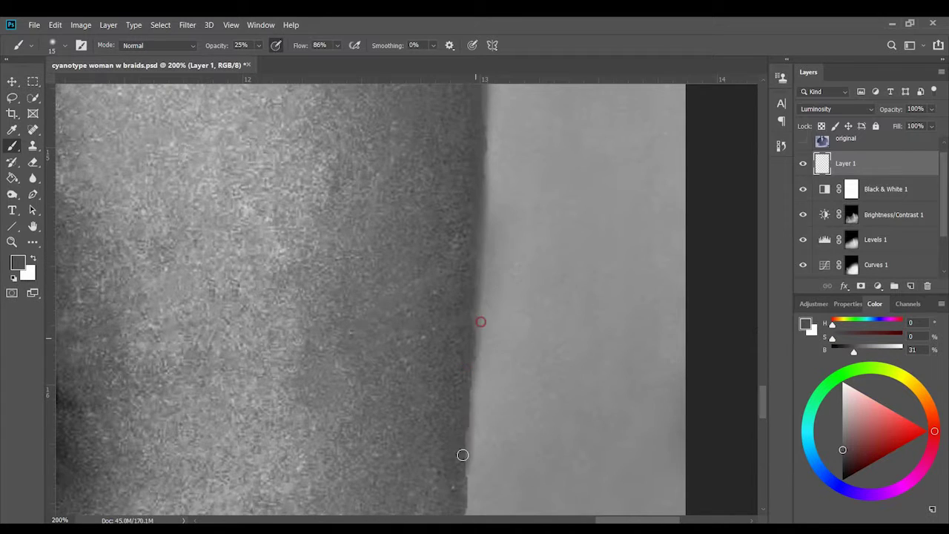
pyautogui.scroll(-1, 462, 454)
pyautogui.hscroll(-1, 482, 408)
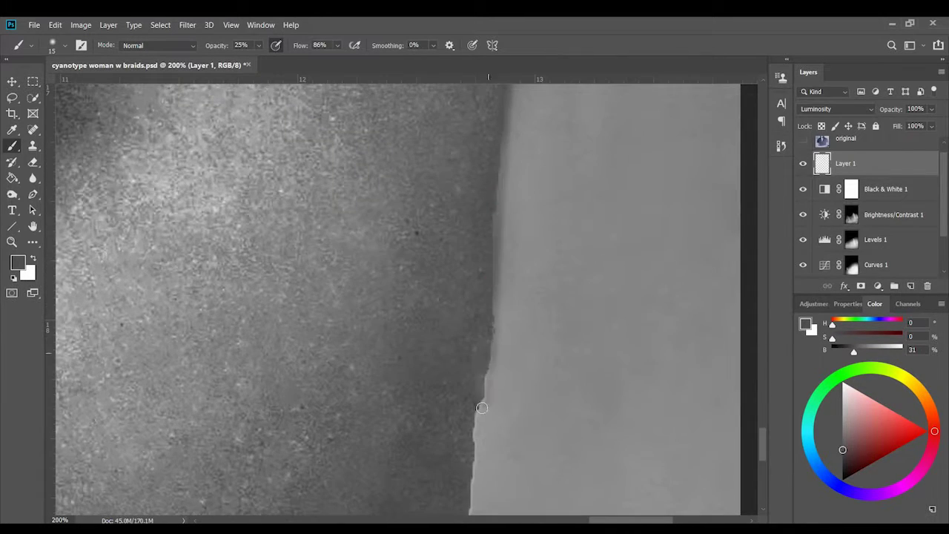
pyautogui.hotkey('ctrl', '-')
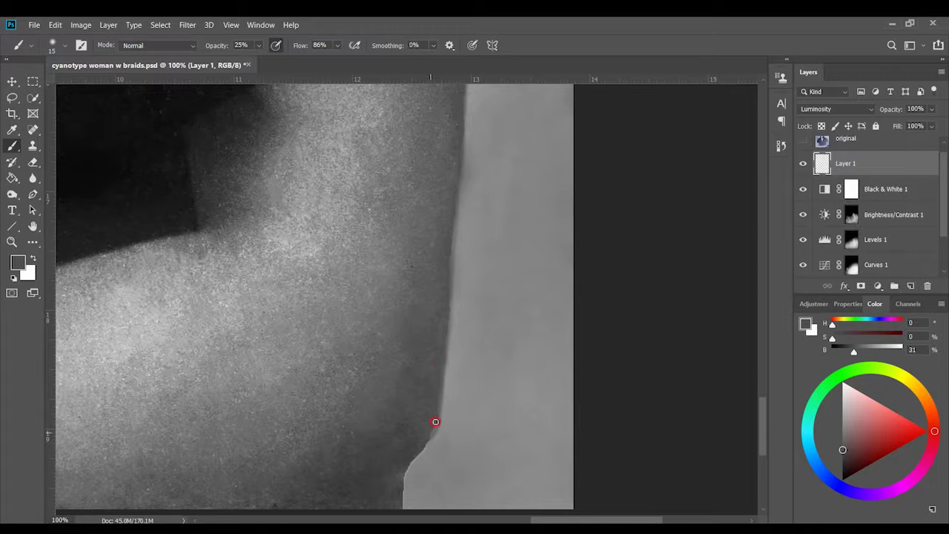
pyautogui.scroll(1, 482, 245)
pyautogui.hscroll(-1, 483, 245)
# Clone Stamp over the arm edge, sampling from just beside it.
pyautogui.hscroll(1, 527, 301)
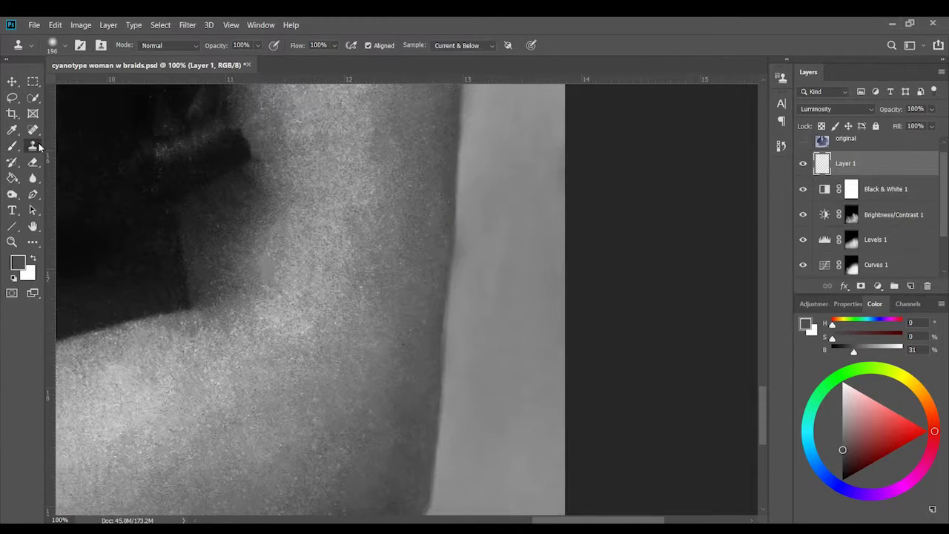
pyautogui.press('s')
pyautogui.rightClick(487, 271)
pyautogui.press('Escape')
pyautogui.hotkey('ctrl', 'z')
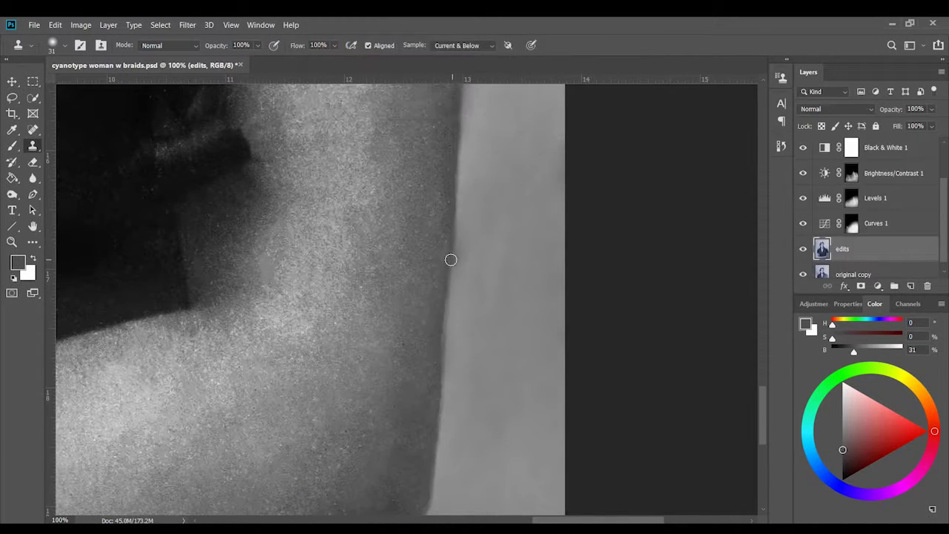
pyautogui.keyDown('alt'); pyautogui.click(445, 333); pyautogui.keyUp('alt')
pyautogui.moveTo(444, 333); pyautogui.dragTo(466, 345)
# Undo two clone strokes, then restore them with redo.
pyautogui.scroll(-1, 466, 345)
pyautogui.hscroll(-1, 467, 345)
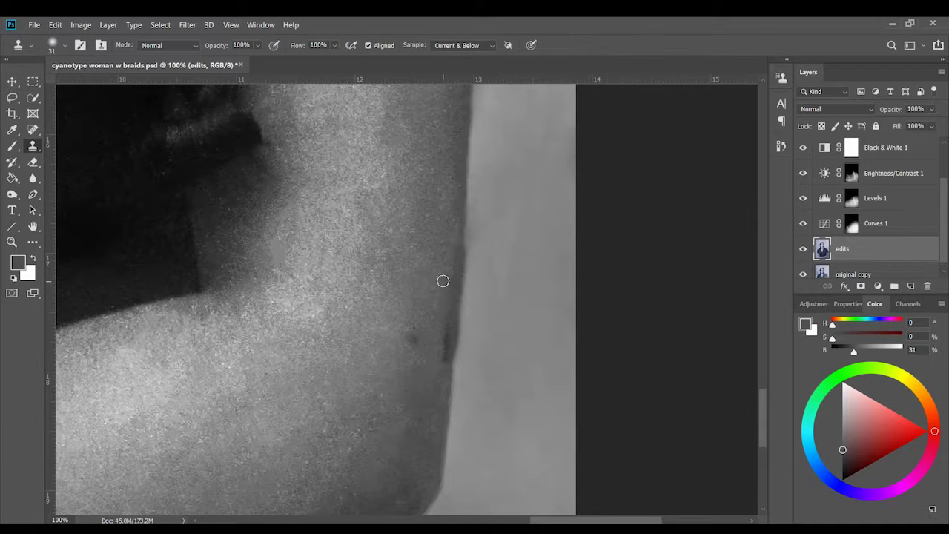
pyautogui.hotkey('ctrl', 'z')
pyautogui.hotkey('ctrl', 'z')
pyautogui.hotkey('ctrl', 'z')
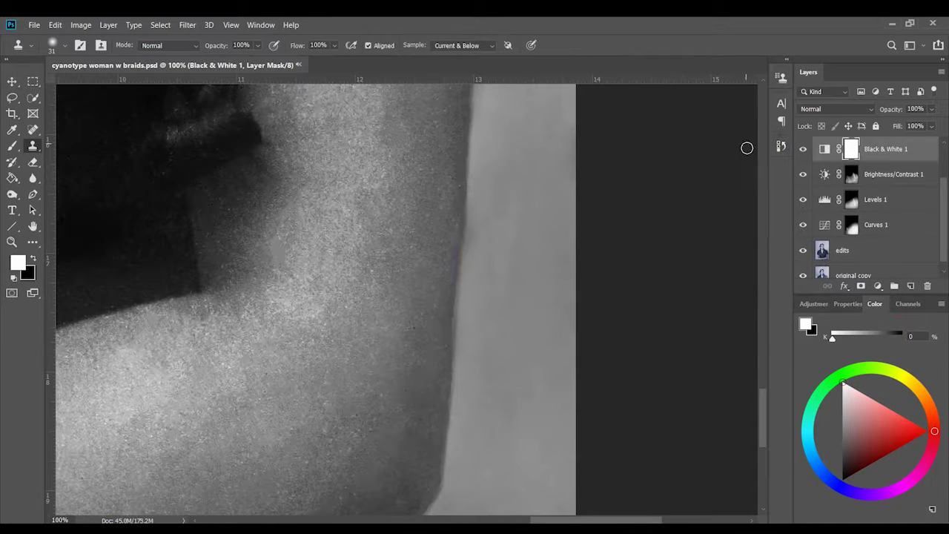
pyautogui.hotkey('ctrl', 'z')
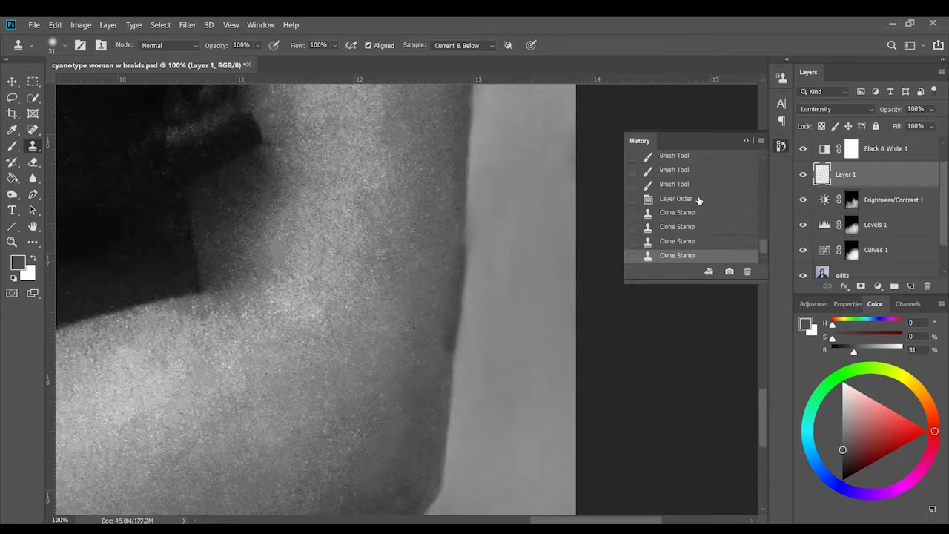
pyautogui.hotkey('ctrl', 'shift', 'z')
pyautogui.hotkey('ctrl', 'shift', 'z')
pyautogui.hotkey('ctrl', 'shift', 'z')
pyautogui.scroll(-3, 441, 265)
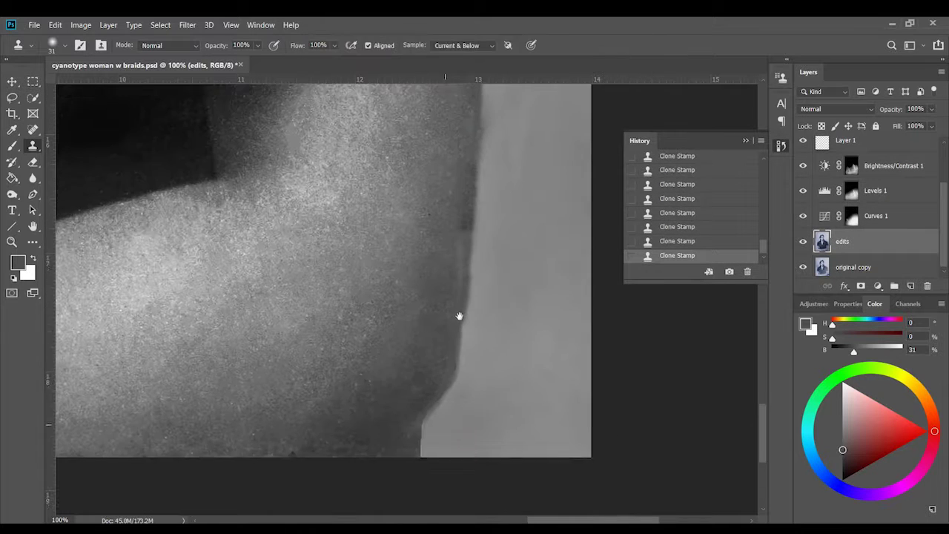
pyautogui.scroll(3, 460, 272)
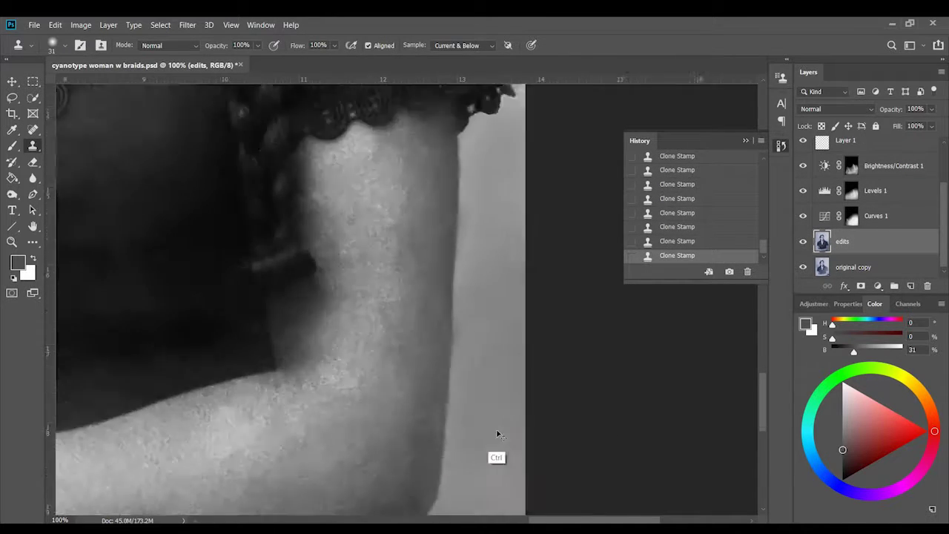
pyautogui.scroll(-3, 499, 434)
pyautogui.scroll(4, 465, 243)
# Lighten the arm's edge on Layer 1 with the Dodge tool.
pyautogui.click(808, 148)
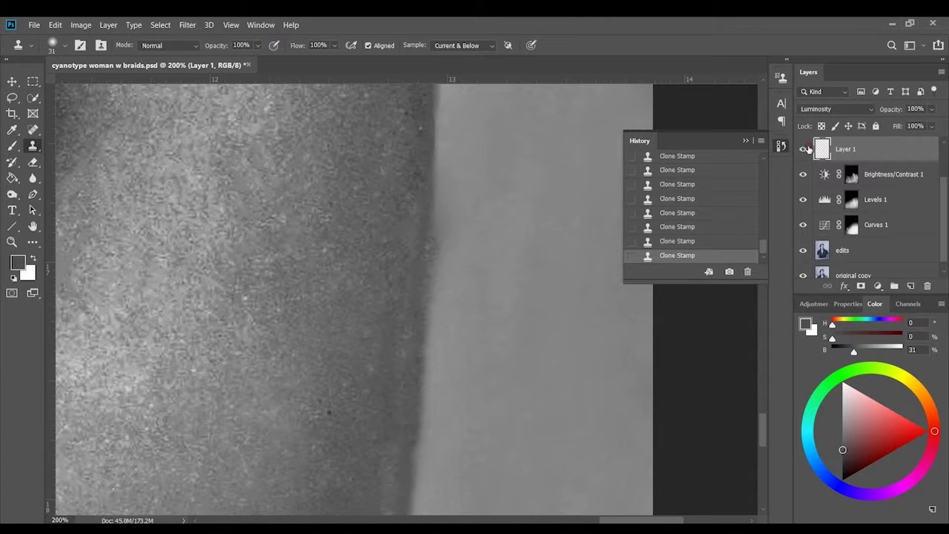
pyautogui.press('o')
pyautogui.rightClick(465, 261)
pyautogui.click(436, 232)
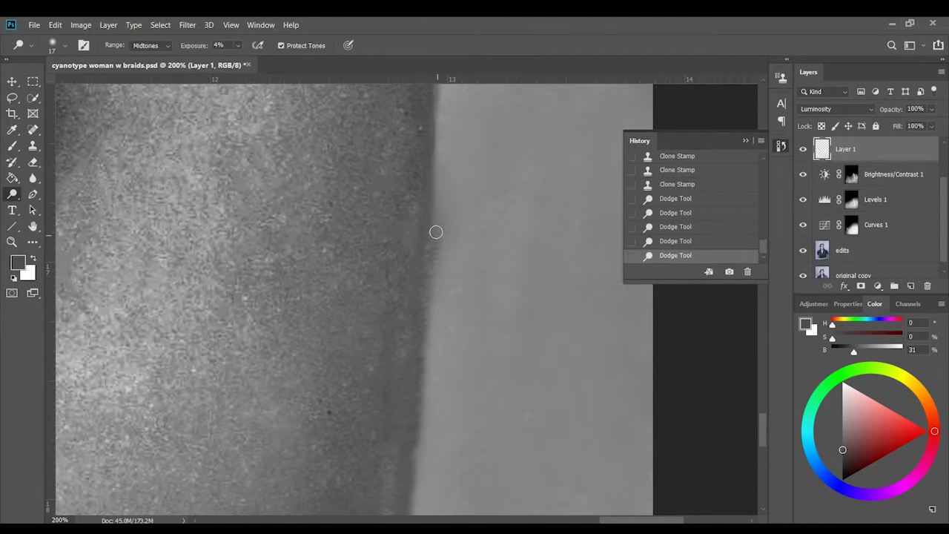
pyautogui.keyDown('ctrl'); pyautogui.click(414, 245); pyautogui.keyUp('ctrl')
pyautogui.click(428, 292)
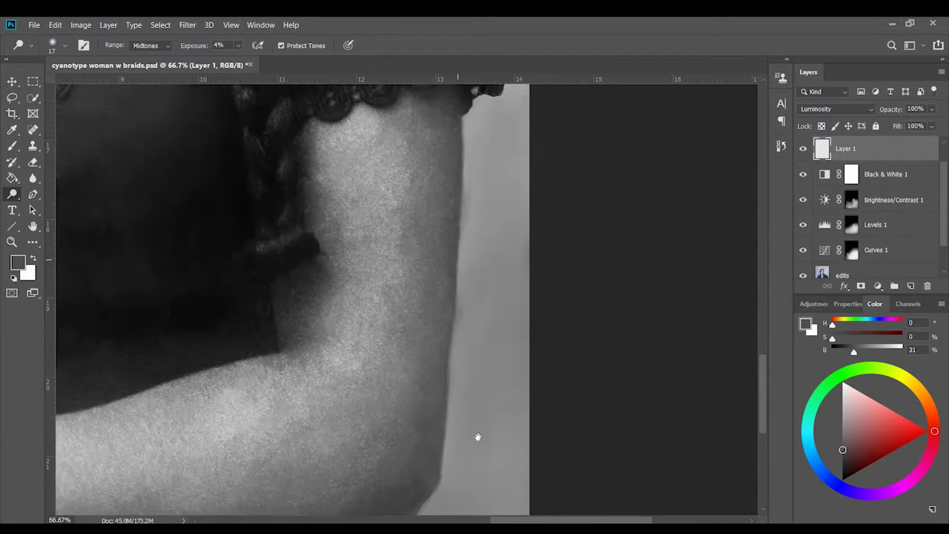
# Move Black & White 1 above Layer 1 and reselect the edits layer.
pyautogui.click(781, 145)
pyautogui.click(759, 244)
pyautogui.click(709, 264)
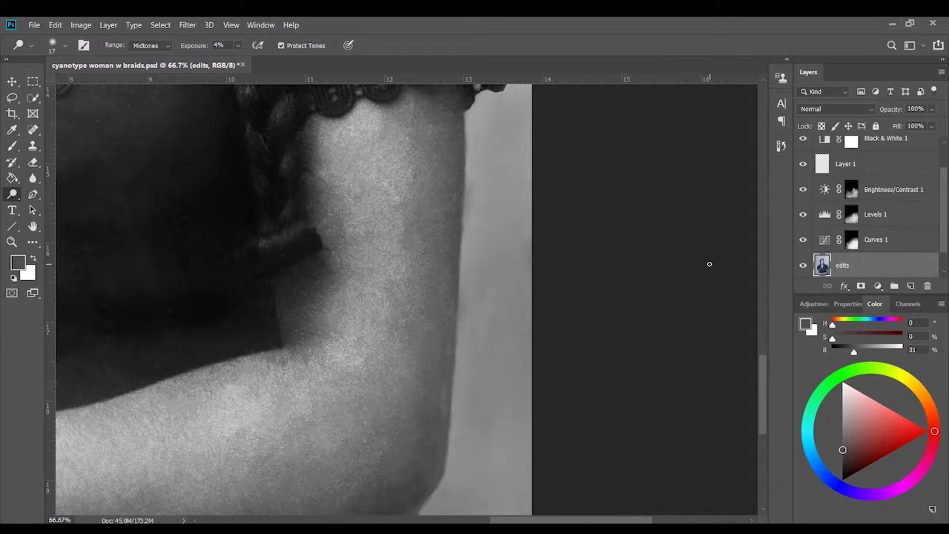
pyautogui.hotkey('ctrl', '-')
pyautogui.hotkey('ctrl', '-')
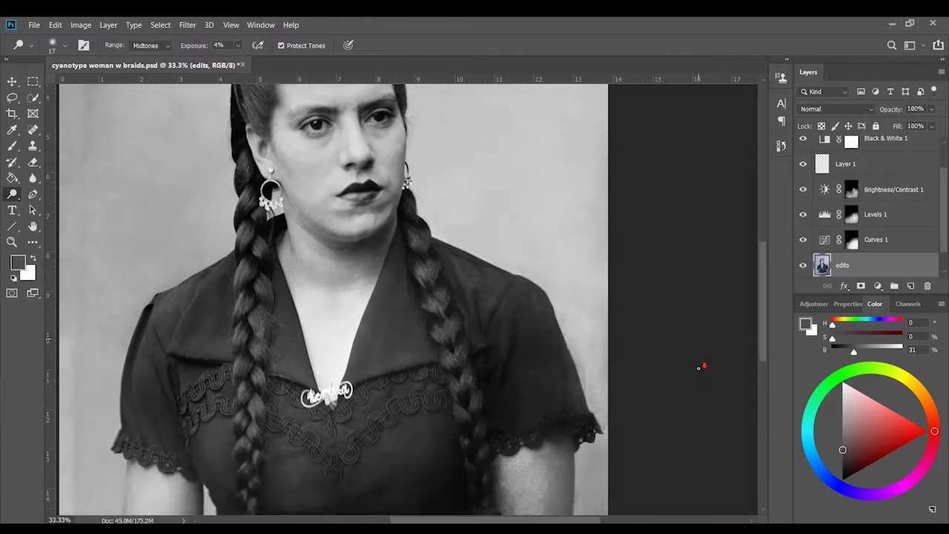
pyautogui.hotkey('ctrl', '-')
# Merge the selected retouching layers into one layer named edits.
pyautogui.keyDown('shift'); pyautogui.click(845, 163); pyautogui.keyUp('shift')
pyautogui.rightClick(890, 189)
pyautogui.click(795, 371)
pyautogui.click(781, 145)
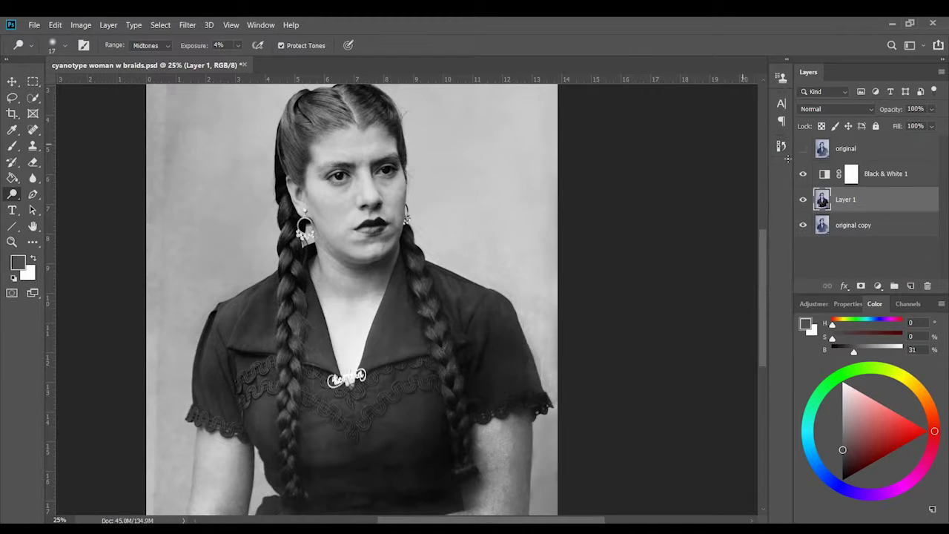
# Zoom in on the top of the head and enlarge the brush to 243.
pyautogui.scroll(-3, 567, 348)
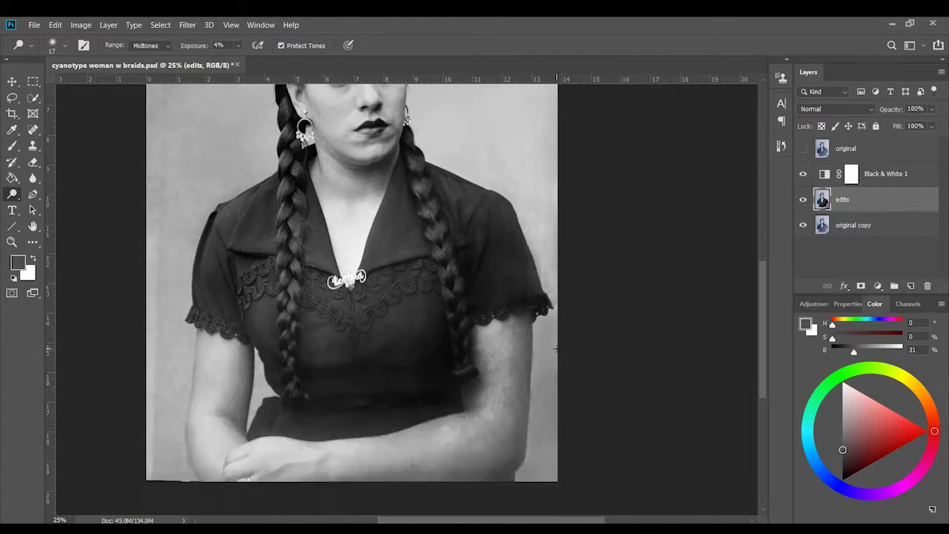
pyautogui.scroll(3, 567, 348)
pyautogui.hotkey('ctrl', '+')
pyautogui.hotkey('ctrl', '+')
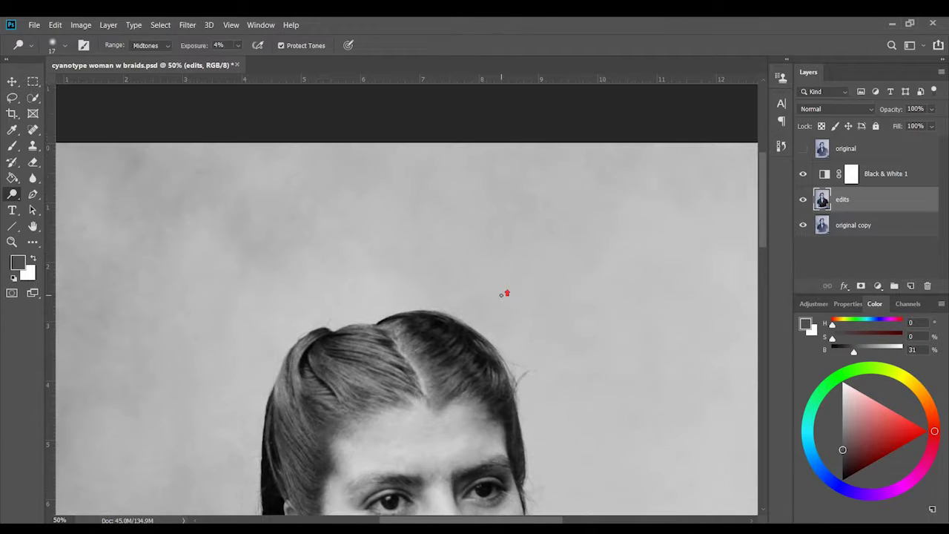
pyautogui.press(']')
pyautogui.press(']')
pyautogui.press(']')
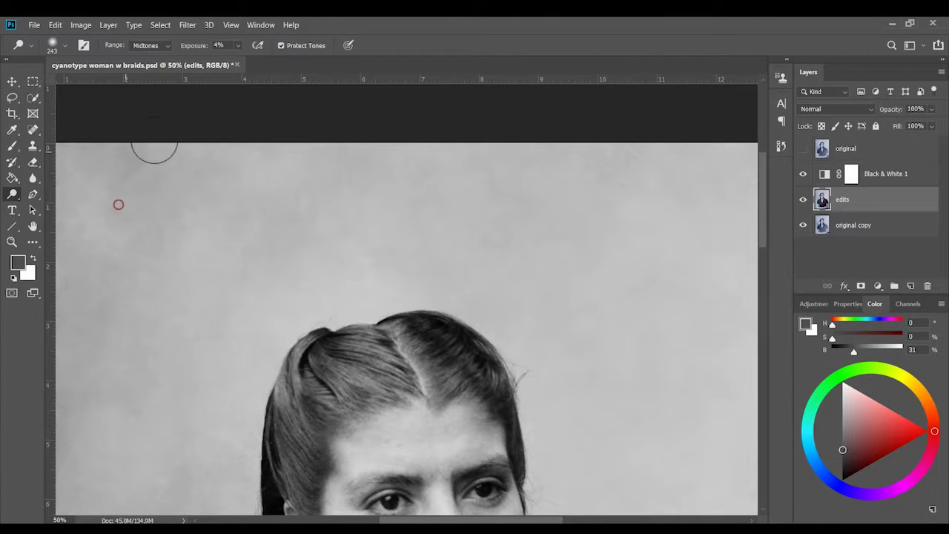
pyautogui.moveTo(539, 218); pyautogui.dragTo(561, 246)
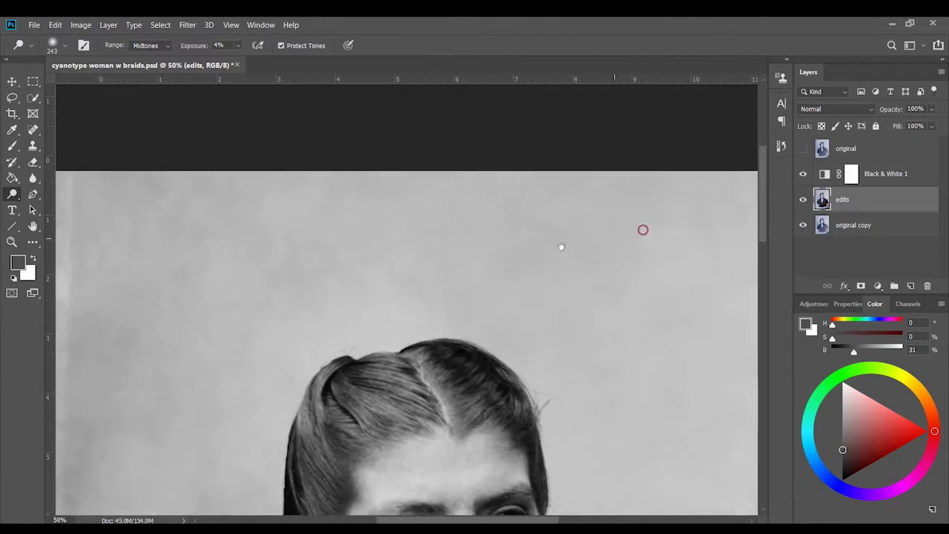
pyautogui.scroll(-3, 633, 254)
pyautogui.hscroll(-5, 399, 155)
pyautogui.scroll(-3, 283, 300)
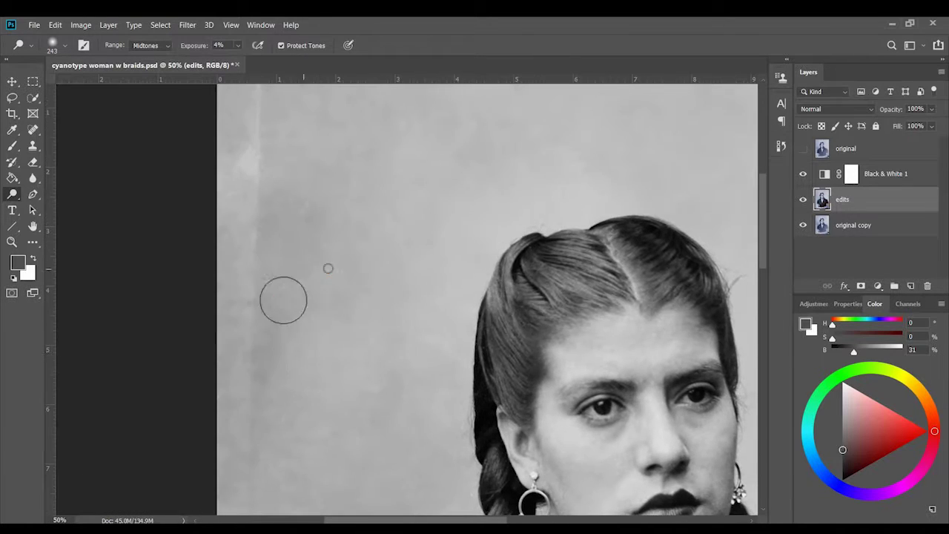
# Shrink the brush to 161 and move to the left-edge background.
pyautogui.rightClick(283, 300)
pyautogui.click(250, 441)
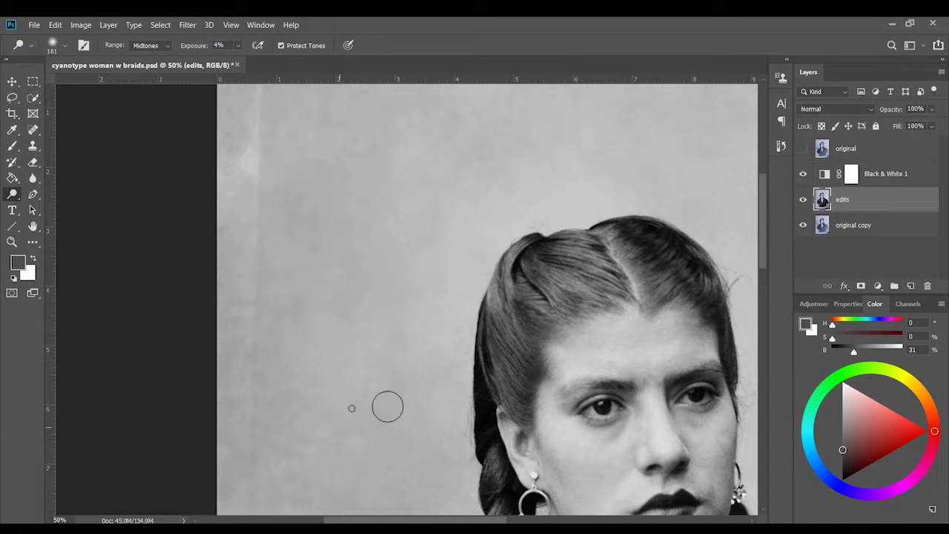
pyautogui.scroll(-5, 387, 406)
pyautogui.scroll(5, 338, 200)
pyautogui.scroll(-5, 303, 275)
pyautogui.scroll(8, 326, 229)
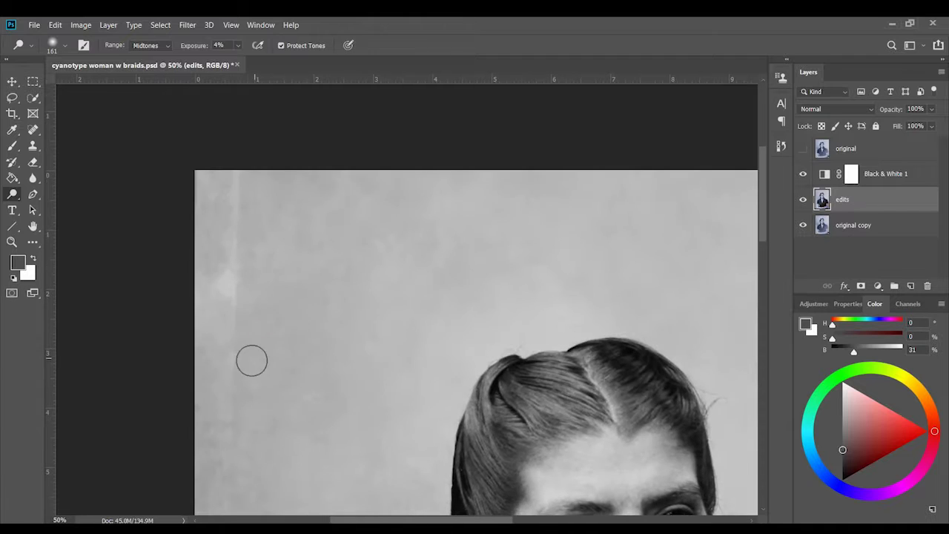
pyautogui.hscroll(2, 251, 360)
pyautogui.scroll(-5, 247, 193)
pyautogui.scroll(5, 388, 328)
pyautogui.hscroll(-4, 223, 222)
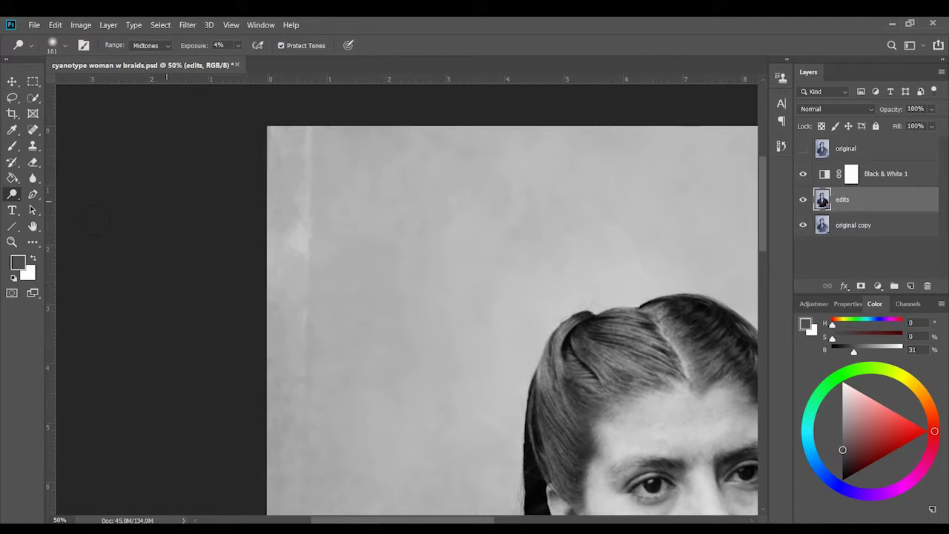
# Burn the pale streak along the photo's left edge with a 100 brush.
pyautogui.hotkey('shift', 'o')
pyautogui.rightClick(295, 152)
pyautogui.write('100')
pyautogui.press('Return')
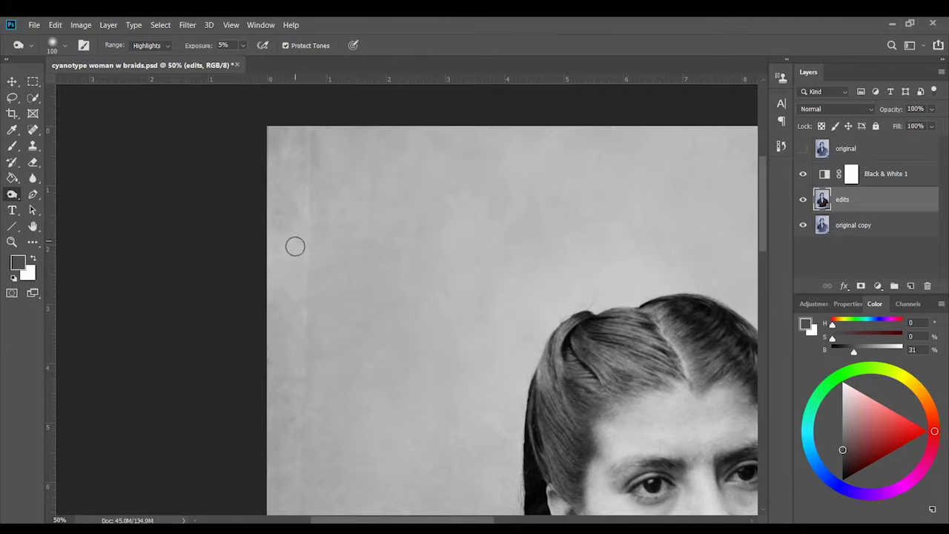
pyautogui.scroll(-1, 263, 360)
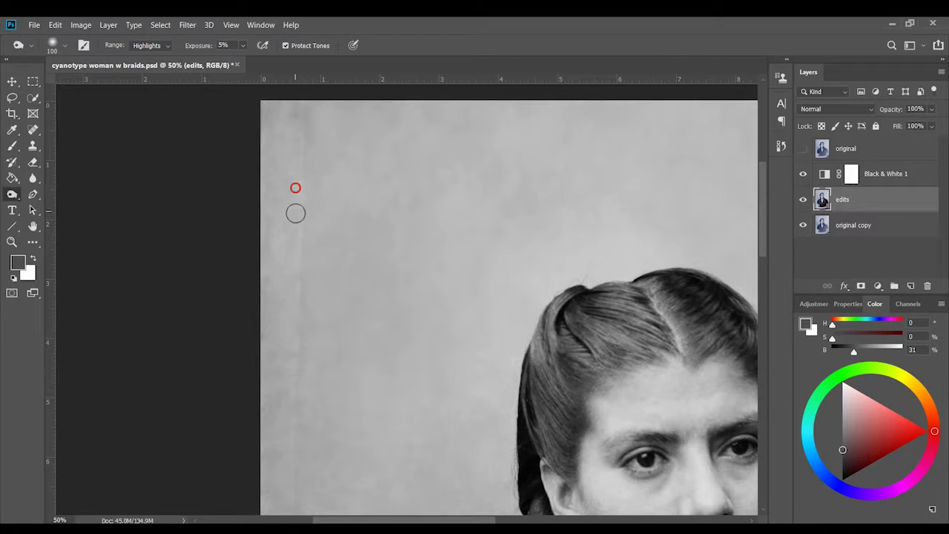
pyautogui.scroll(-3, 252, 348)
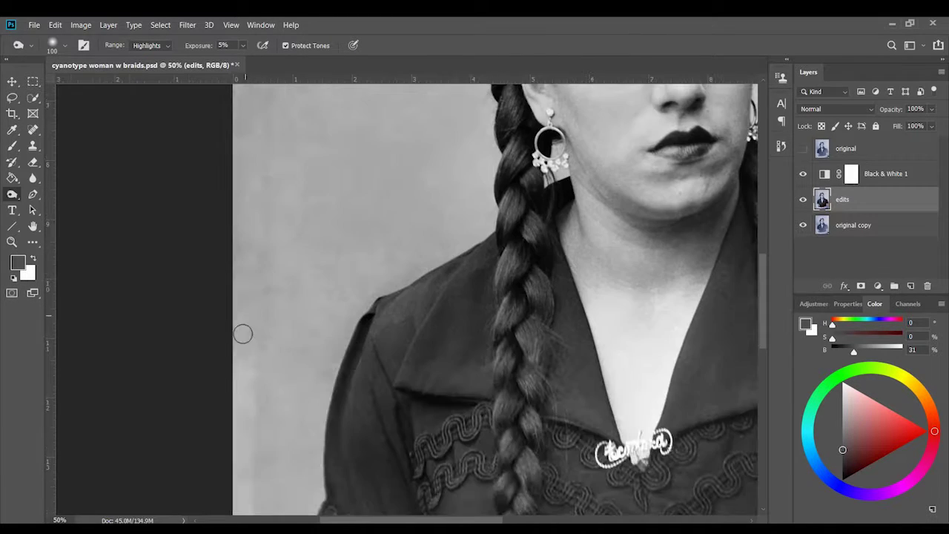
pyautogui.scroll(-3, 257, 443)
pyautogui.scroll(-4, 246, 460)
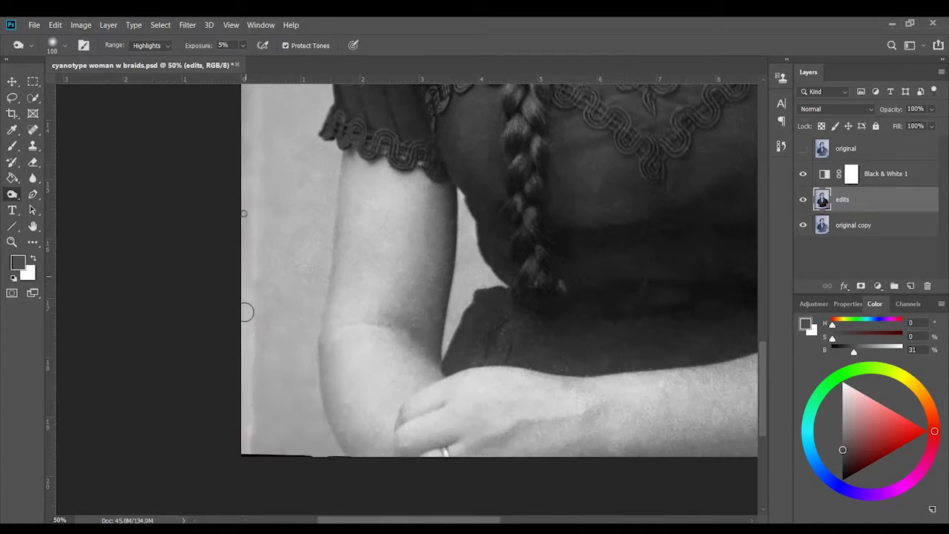
pyautogui.moveTo(244, 397); pyautogui.dragTo(251, 240)
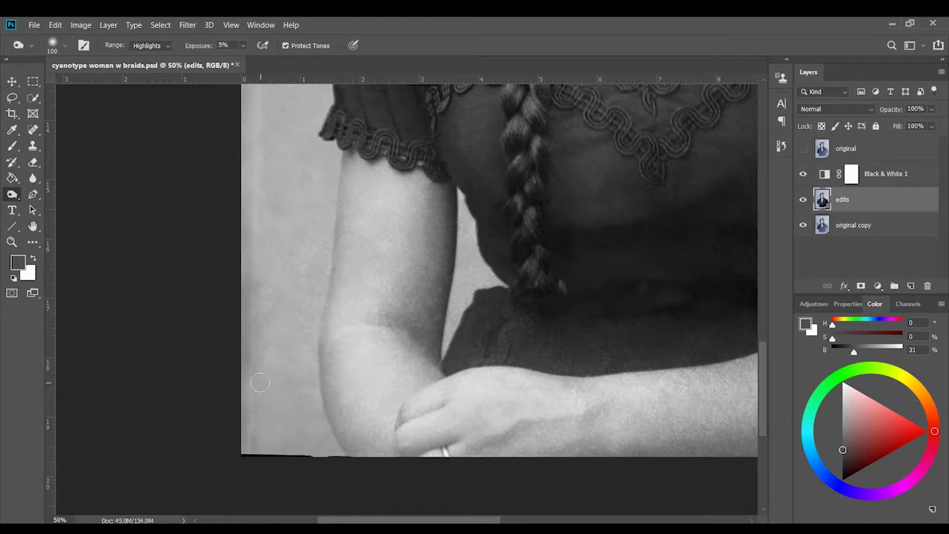
# Inspect the burned background at 200%, set the brush to 21, and return to 50%.
pyautogui.scroll(3, 260, 381)
pyautogui.scroll(3, 262, 364)
pyautogui.scroll(5, 307, 233)
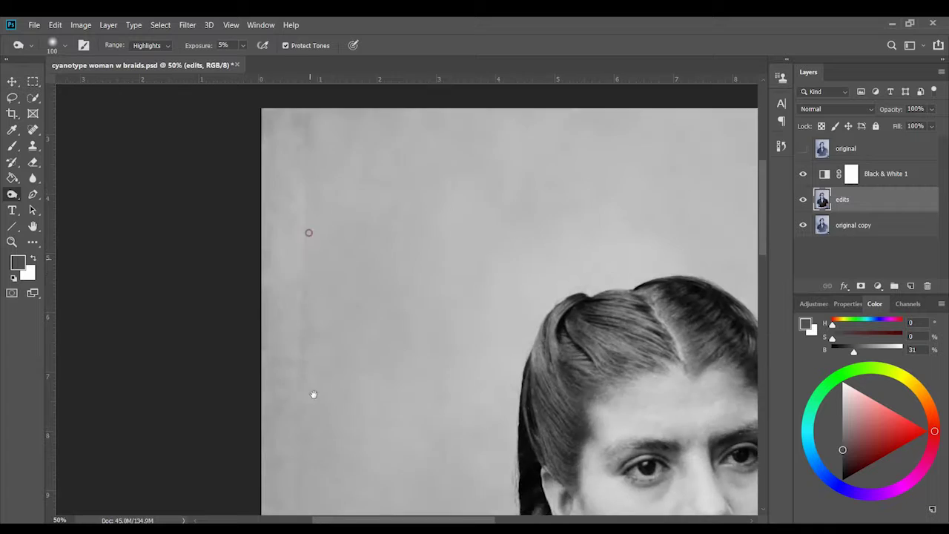
pyautogui.hotkey('ctrl', '1')
pyautogui.hotkey('ctrl', '+')
pyautogui.rightClick(358, 277)
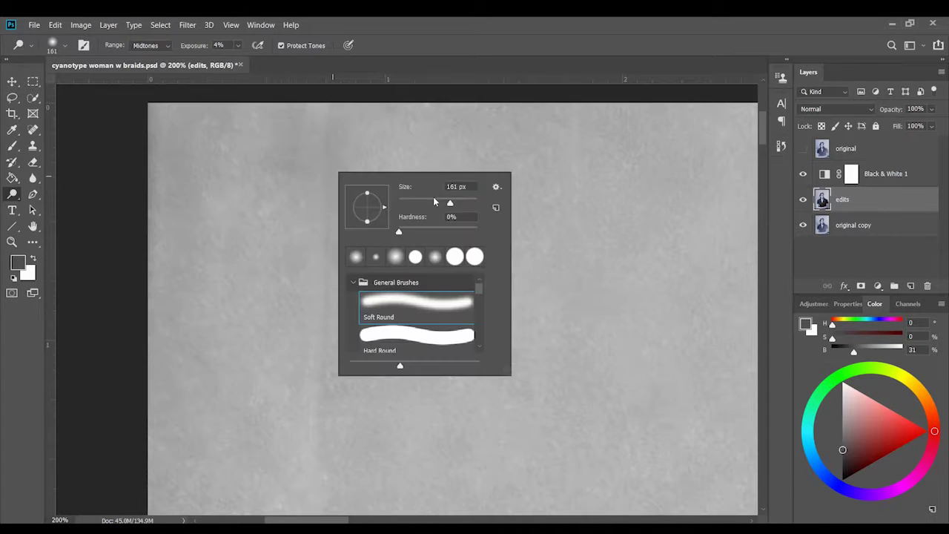
pyautogui.press('Escape')
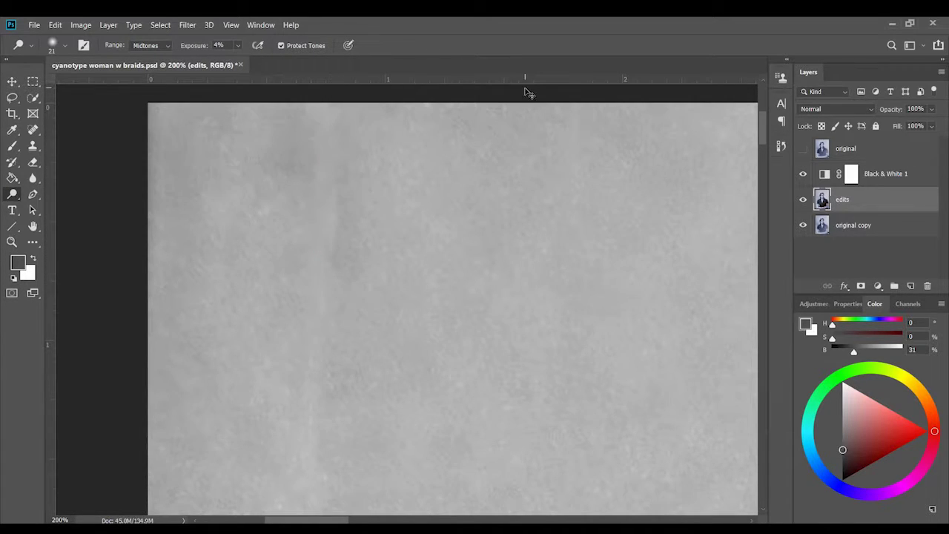
pyautogui.hotkey('ctrl', '-')
pyautogui.hotkey('ctrl', '-')
pyautogui.press('s')
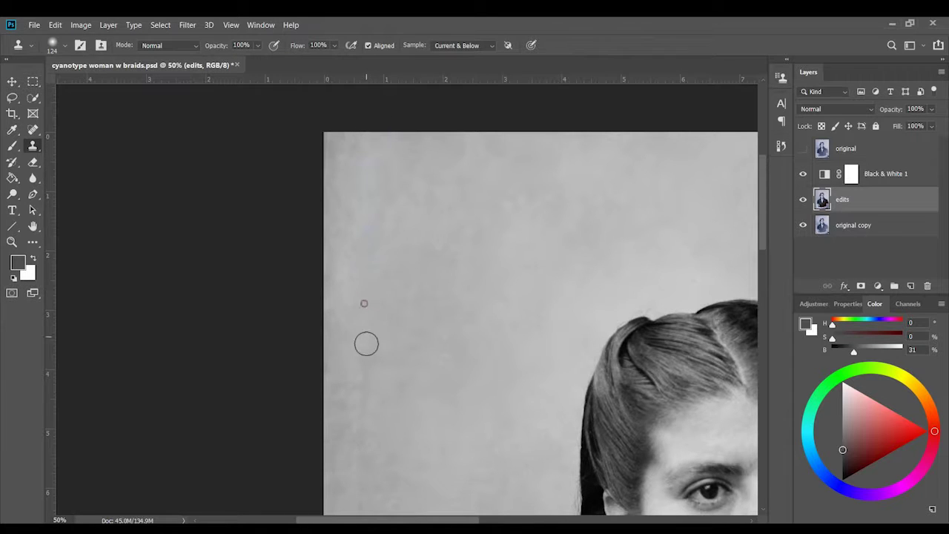
pyautogui.scroll(-3, 392, 392)
pyautogui.scroll(-4, 355, 279)
pyautogui.hotkey('ctrl', 'z')
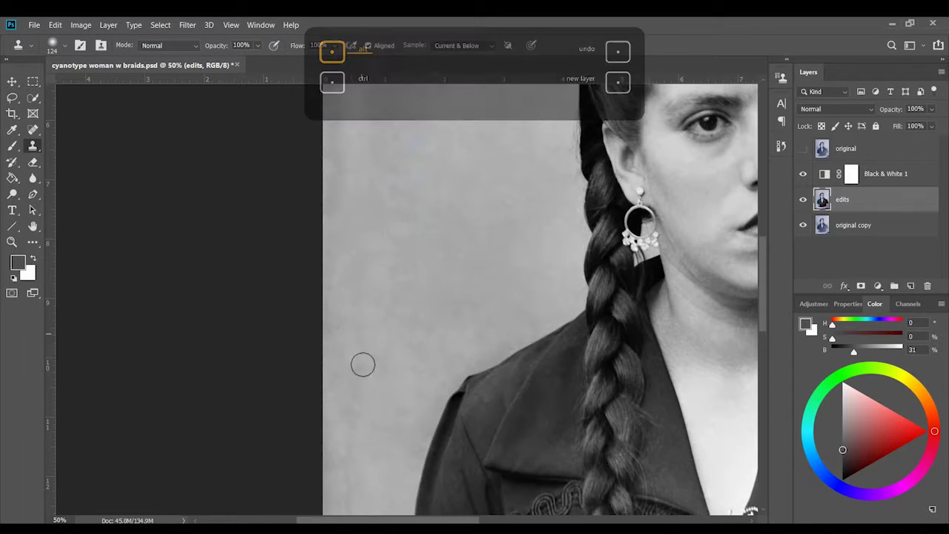
pyautogui.scroll(-2, 349, 265)
pyautogui.scroll(-3, 331, 316)
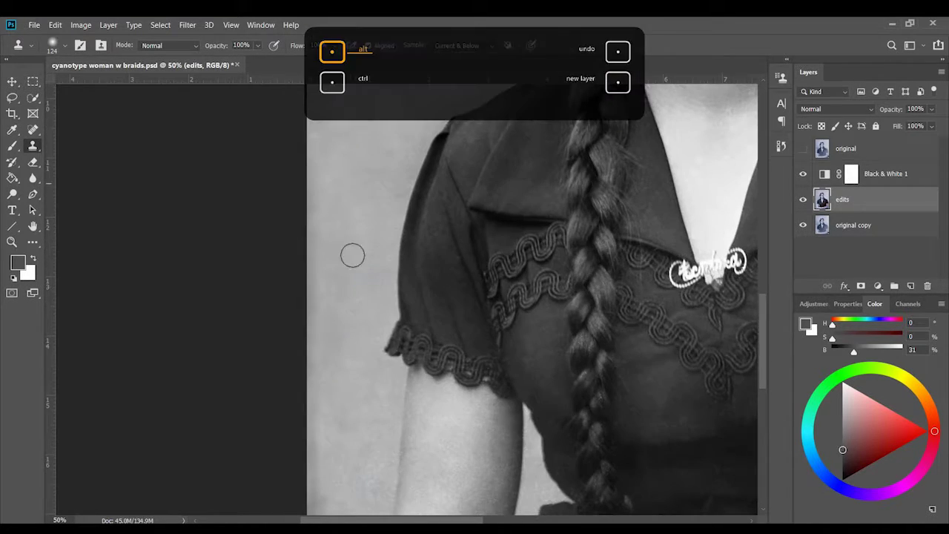
pyautogui.scroll(-2, 317, 316)
pyautogui.scroll(4, 326, 148)
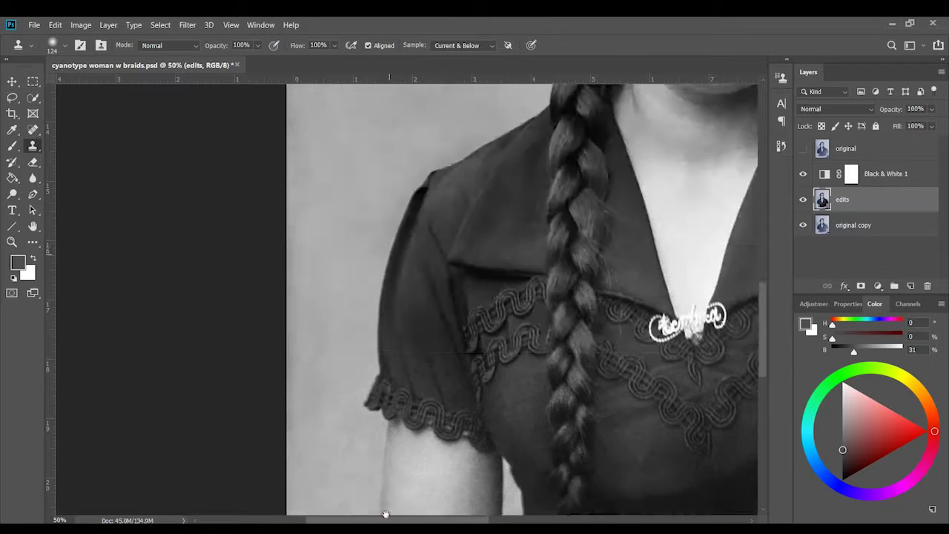
pyautogui.scroll(8, 309, 183)
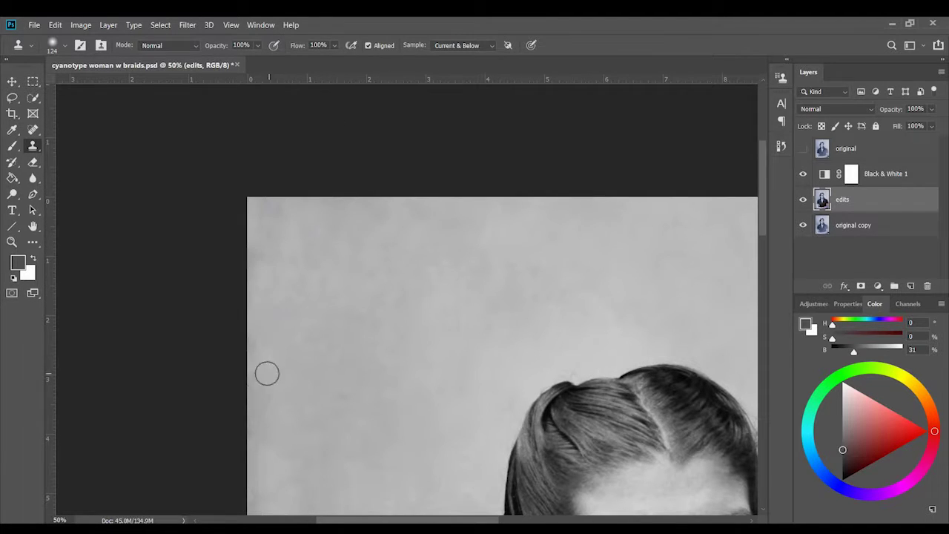
pyautogui.scroll(-3, 281, 350)
pyautogui.scroll(-5, 301, 311)
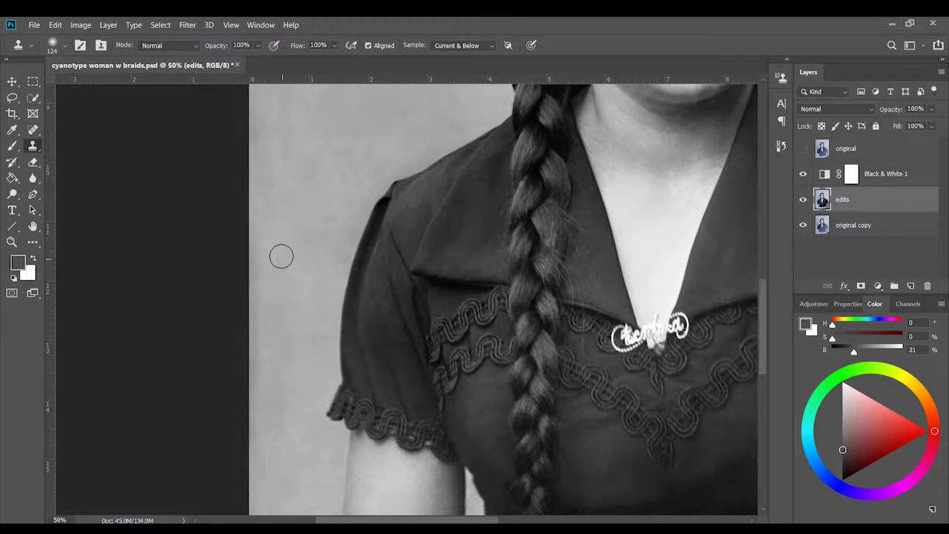
pyautogui.scroll(-4, 296, 348)
pyautogui.hotkey('ctrl', '0')
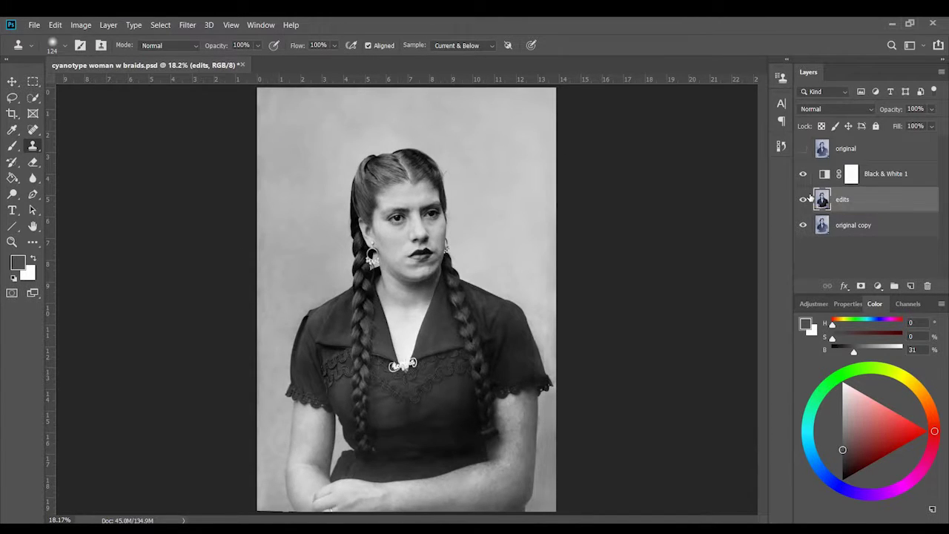
# Select the Dodge tool with brush size 152 and zoom in on the portrait.
pyautogui.rightClick(11, 165)
pyautogui.click(63, 189)
pyautogui.rightClick(226, 370)
pyautogui.press('Escape')
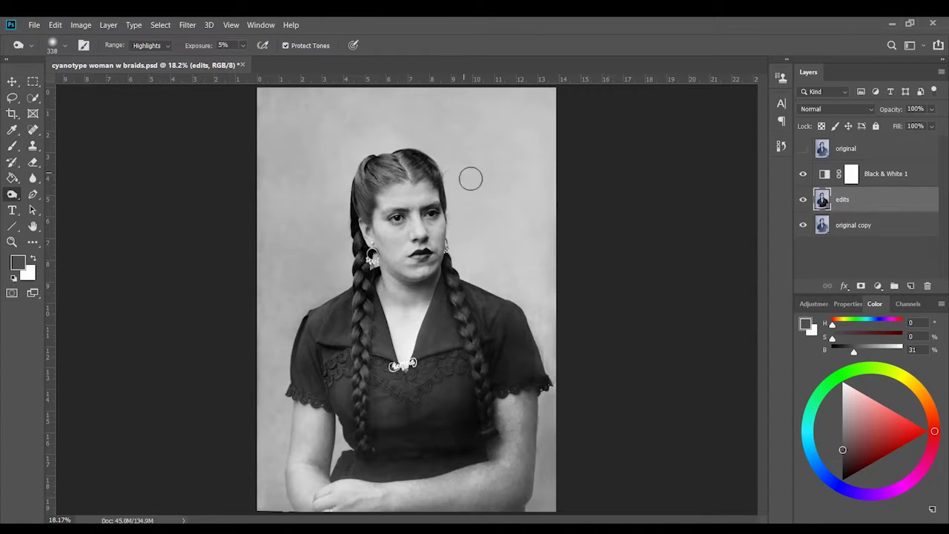
pyautogui.hotkey('ctrl', '+')
pyautogui.hotkey('ctrl', '+')
pyautogui.rightClick(173, 371)
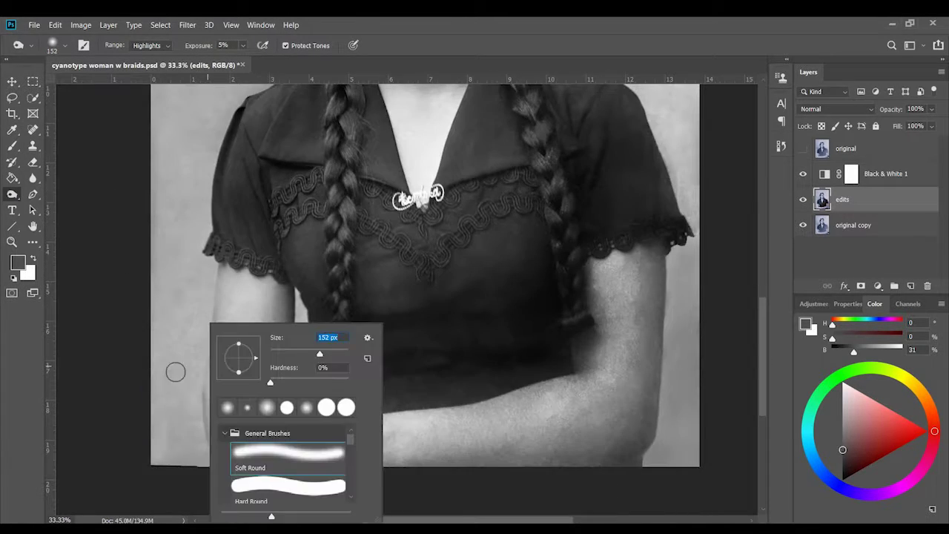
pyautogui.press('Escape')
# Switch to the Burn tool and pan the face into view.
pyautogui.scroll(6, 215, 260)
pyautogui.scroll(1, 156, 304)
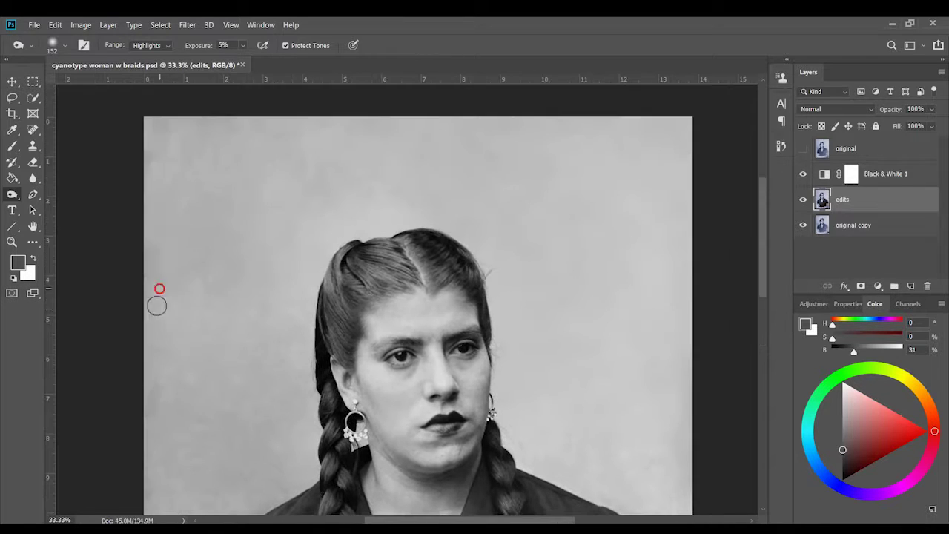
pyautogui.moveTo(461, 169); pyautogui.dragTo(313, 53)
pyautogui.rightClick(12, 194)
pyautogui.click(59, 203)
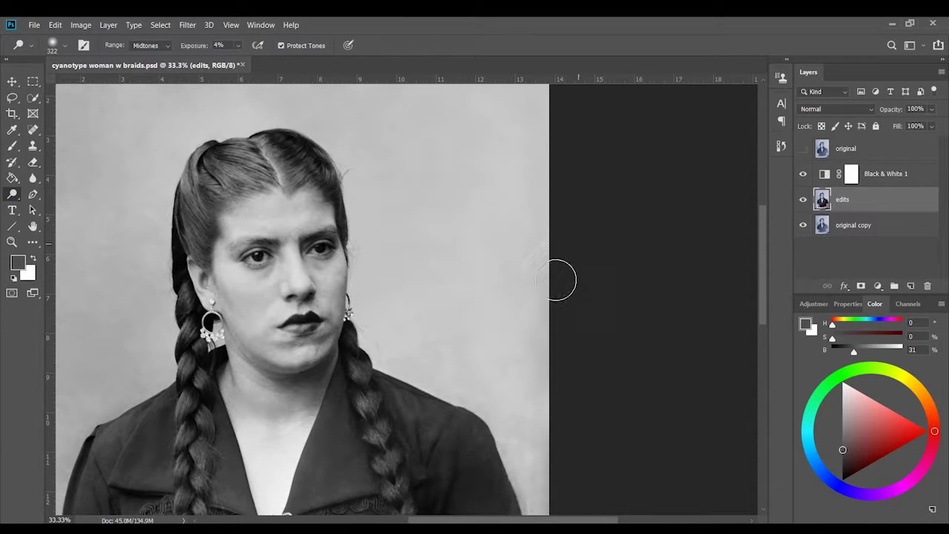
pyautogui.moveTo(559, 277); pyautogui.dragTo(502, 196)
pyautogui.moveTo(483, 272)
pyautogui.mouseDown()
pyautogui.moveTo(593, 327)
pyautogui.moveTo(555, 204)
pyautogui.mouseUp()
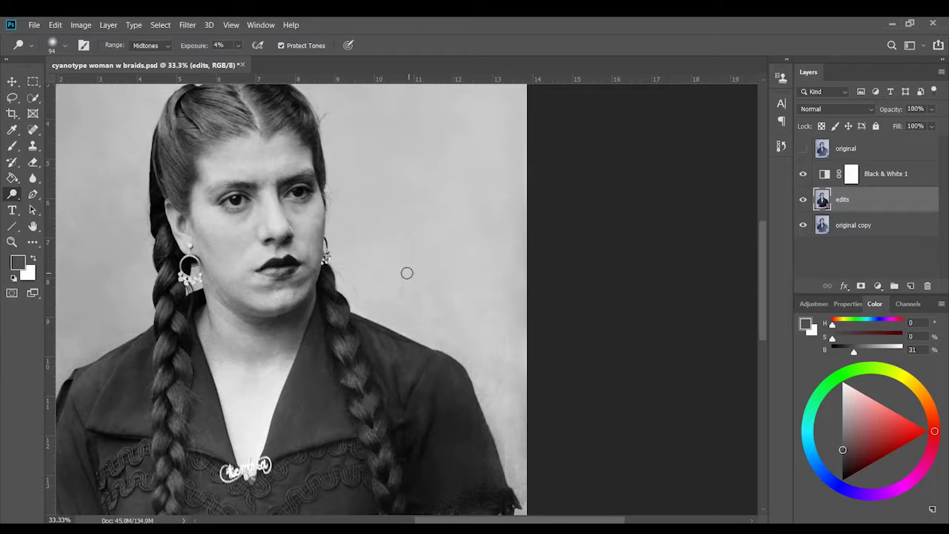
# Zoom out to show the torso and dismiss the pasteboard colour menu.
pyautogui.scroll(-2, 416, 267)
pyautogui.scroll(-1, 455, 260)
pyautogui.scroll(-5, 470, 288)
pyautogui.hotkey('ctrl', '-')
pyautogui.rightClick(531, 329)
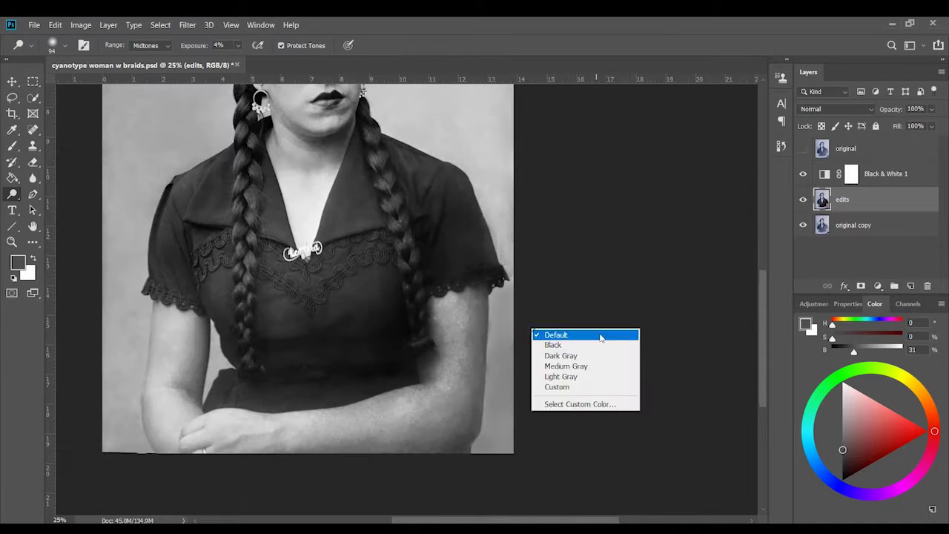
pyautogui.click(600, 336)
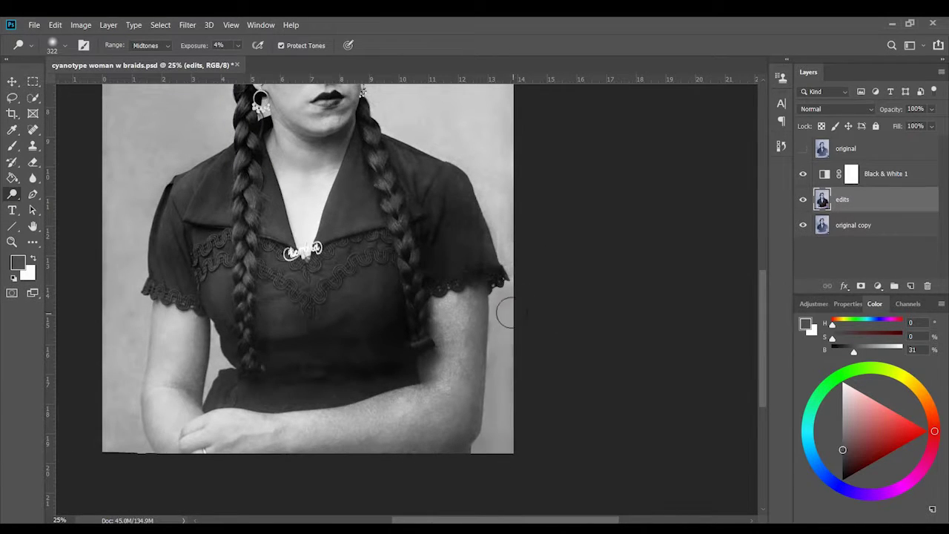
pyautogui.scroll(1, 505, 314)
pyautogui.scroll(1, 561, 269)
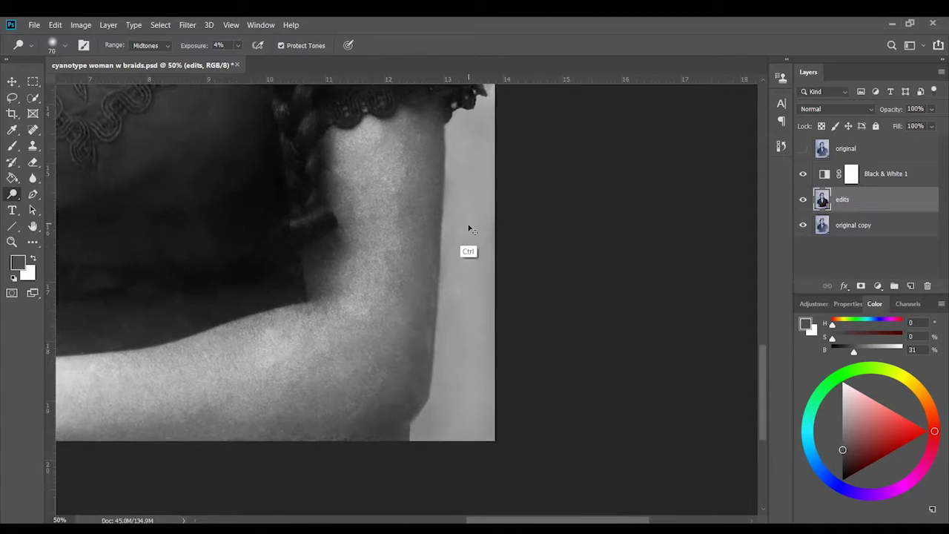
pyautogui.scroll(-1, 474, 282)
pyautogui.scroll(3, 197, 247)
pyautogui.scroll(1, 199, 193)
pyautogui.scroll(1, 201, 165)
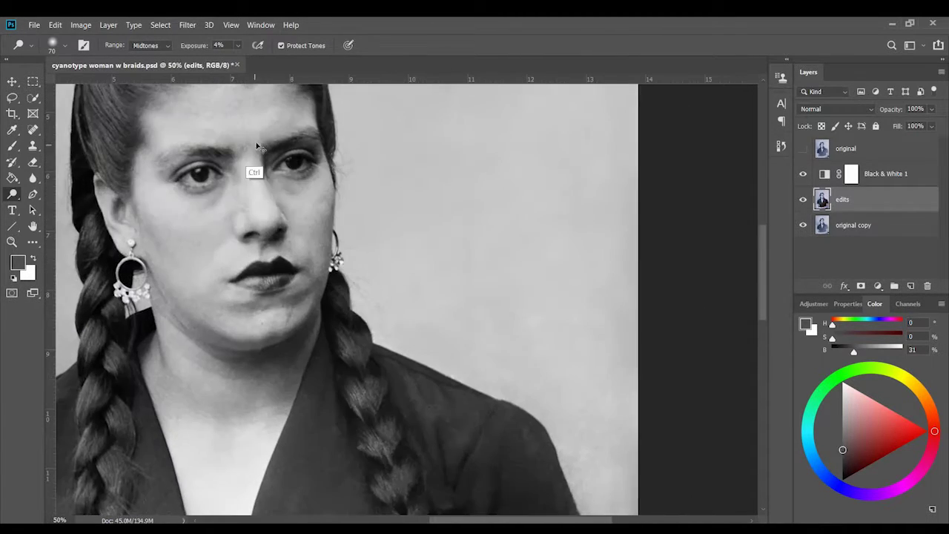
# Bring up Reduce Noise and pan its preview to the arm.
pyautogui.click(187, 25)
pyautogui.click(370, 236)
pyautogui.moveTo(485, 306); pyautogui.dragTo(489, 222)
# Apply Reduce Noise to the edits layer and duplicate it with Ctrl+J.
pyautogui.moveTo(893, 256); pyautogui.dragTo(749, 260)
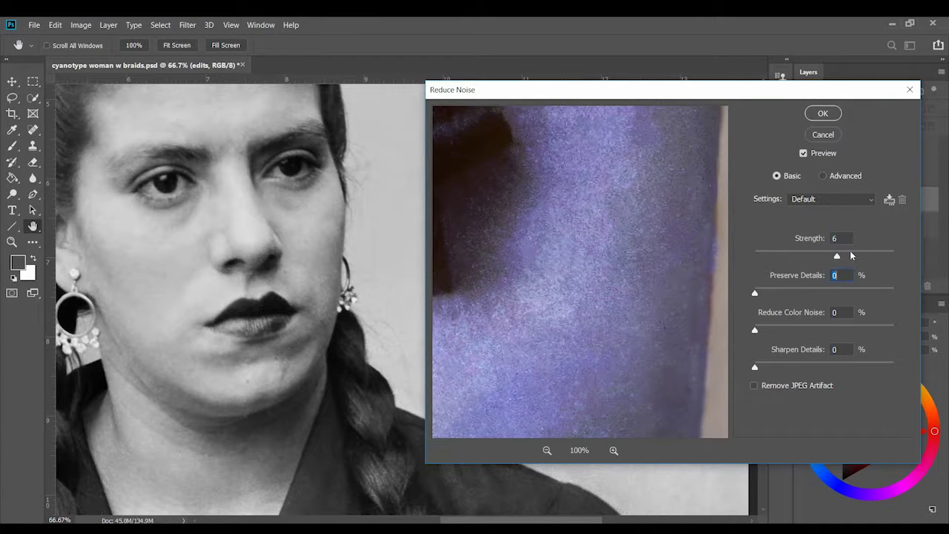
pyautogui.press('Return')
pyautogui.hotkey('ctrl', 'j')
pyautogui.scroll(-5, 297, 296)
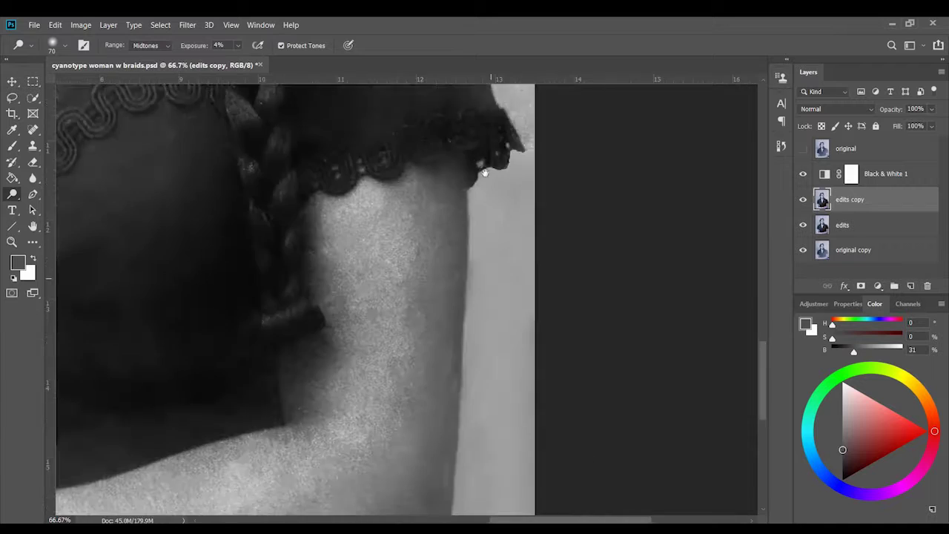
pyautogui.click(208, 24)
pyautogui.press('Escape')
pyautogui.scroll(3, 296, 265)
# Rerun Reduce Noise at Strength 10 on the copy and add a layer mask.
pyautogui.hotkey('ctrl', 'alt', 'f')
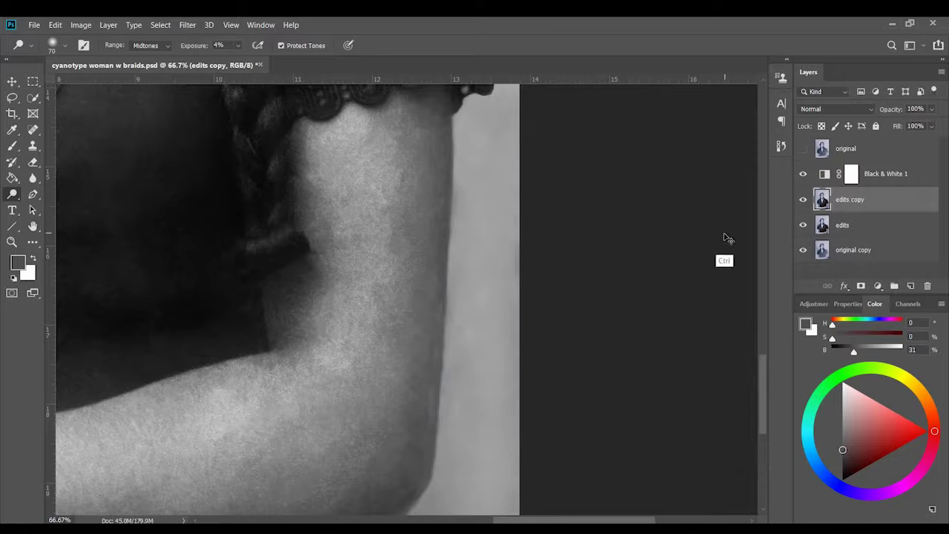
pyautogui.click(823, 135)
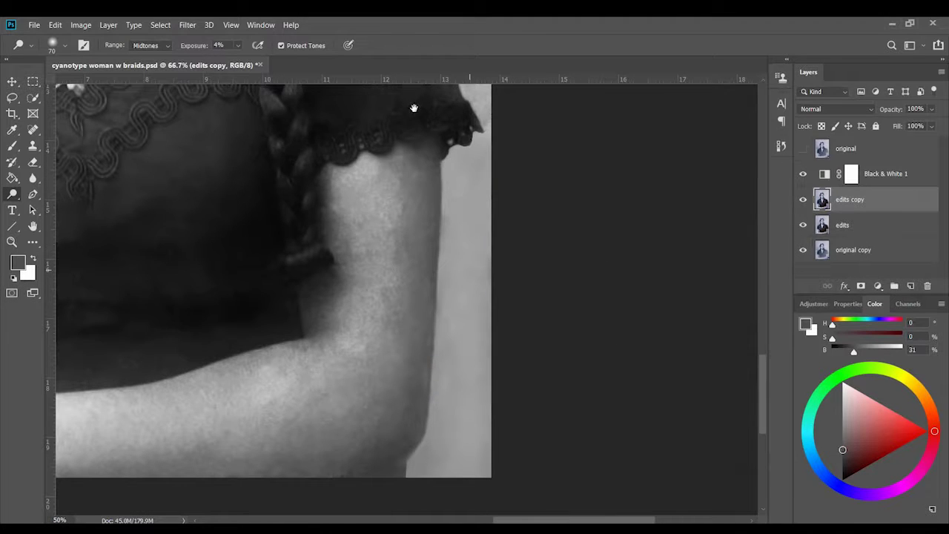
pyautogui.hotkey('ctrl', '-')
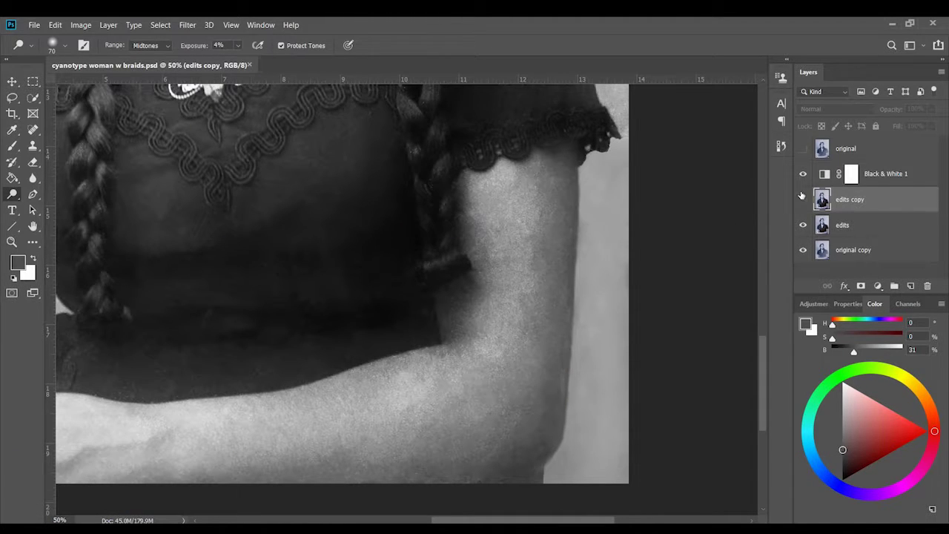
pyautogui.click(861, 285)
# Invert the copy's mask to black and ready a smaller, higher-opacity brush at 100%.
pyautogui.hotkey('ctrl', 'i')
pyautogui.press('b')
pyautogui.rightClick(482, 252)
pyautogui.press('Escape')
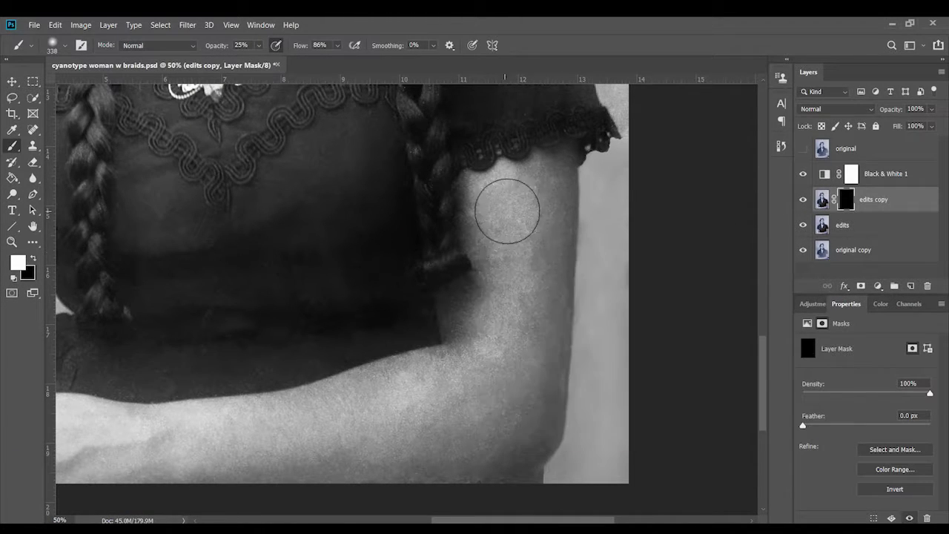
pyautogui.hotkey('ctrl', '+')
pyautogui.hotkey('ctrl', '+')
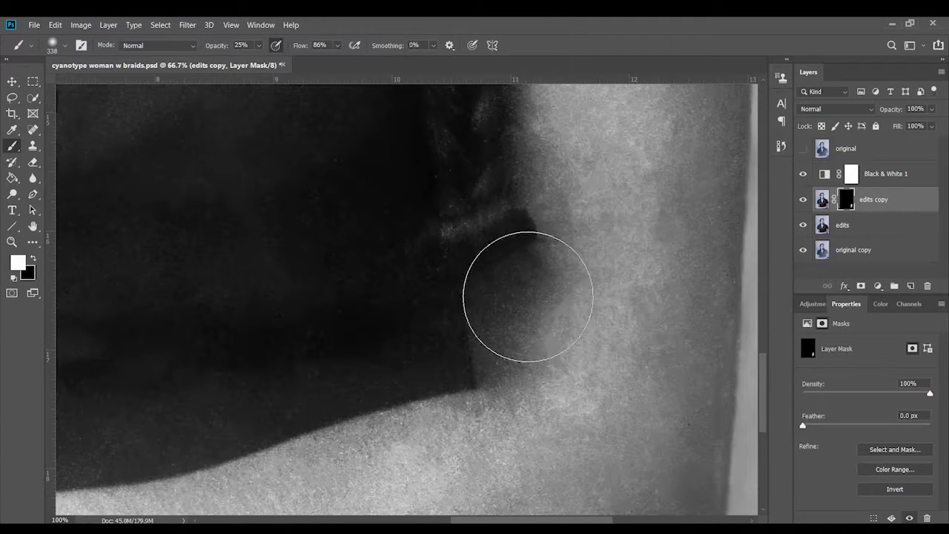
pyautogui.scroll(-3, 591, 190)
pyautogui.moveTo(258, 46); pyautogui.dragTo(293, 61)
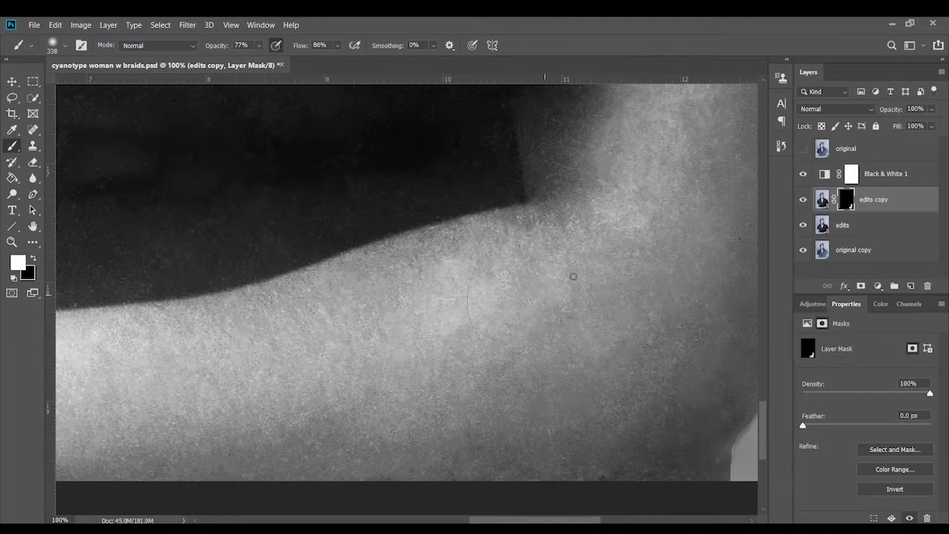
pyautogui.scroll(-2, 573, 276)
pyautogui.press('[')
pyautogui.press('[')
pyautogui.press('[')
# Target the copy's pixels and start renaming the layer noise reduction.
pyautogui.scroll(3, 635, 265)
pyautogui.hscroll(-3, 487, 383)
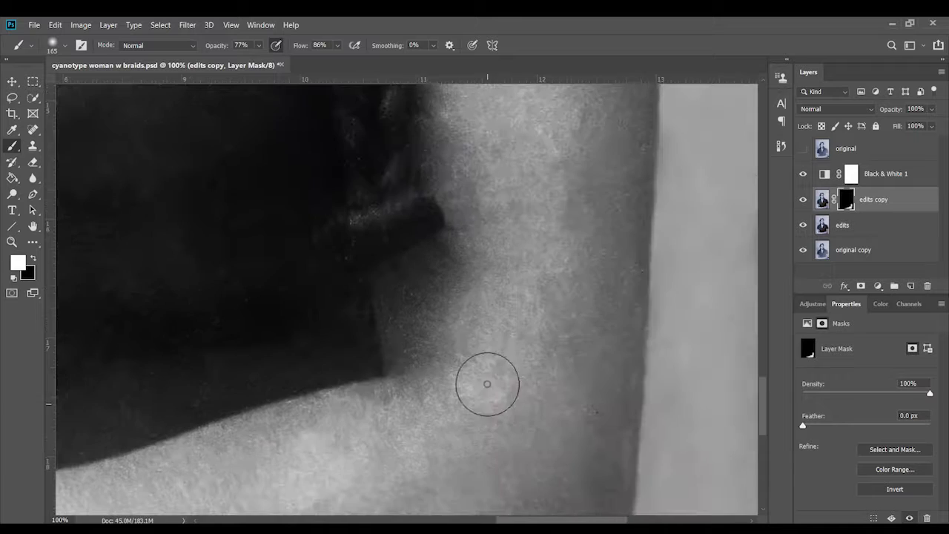
pyautogui.scroll(3, 487, 383)
pyautogui.hscroll(2, 516, 221)
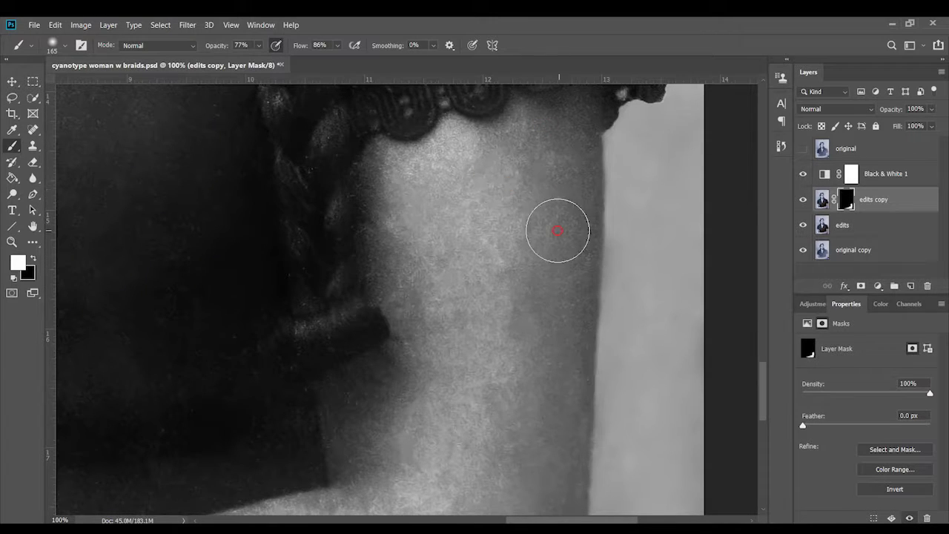
pyautogui.scroll(-3, 536, 217)
pyautogui.hscroll(-1, 536, 218)
pyautogui.click(822, 198)
pyautogui.doubleClick(874, 198)
# Name the layer 'noise reduction' and frame the right elbow up close.
pyautogui.write('noise reduction')
pyautogui.press('Return')
pyautogui.hotkey('ctrl', '-')
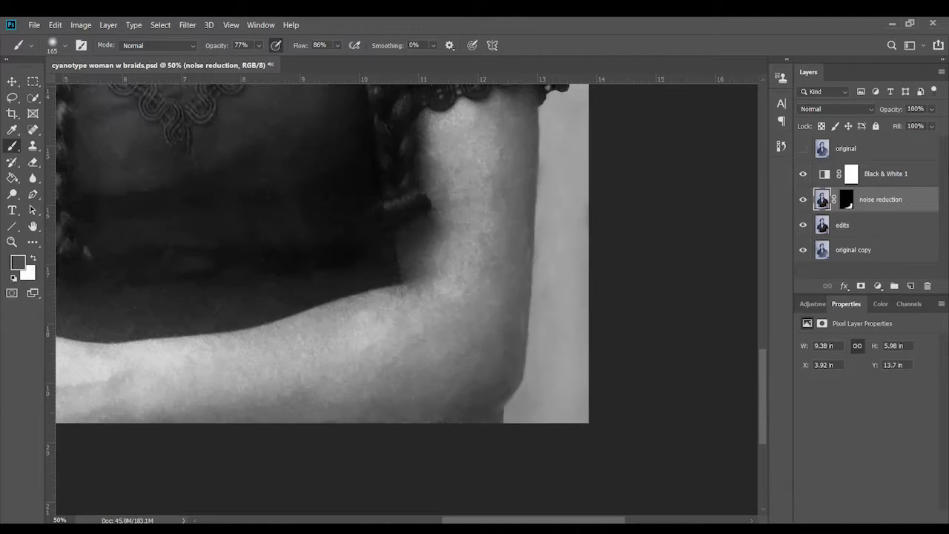
pyautogui.moveTo(370, 149); pyautogui.dragTo(522, 206)
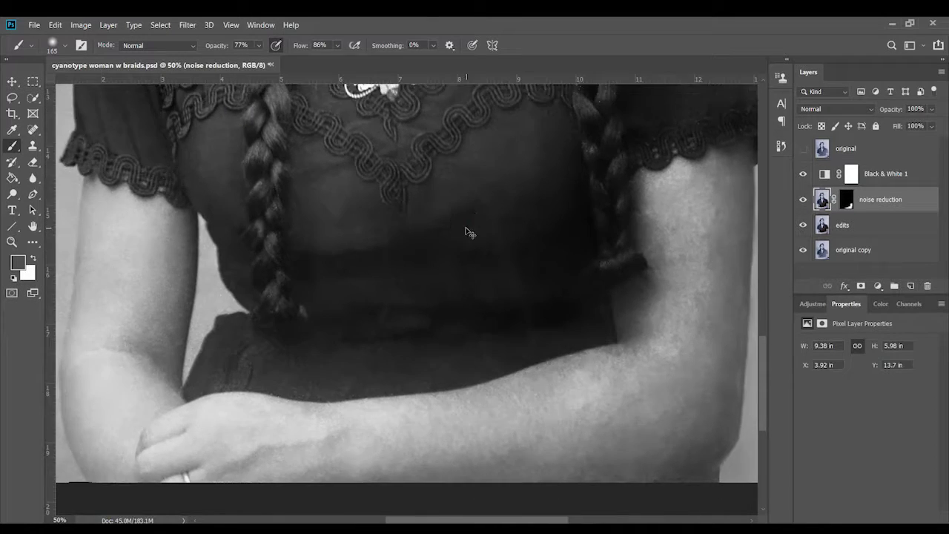
pyautogui.hotkey('ctrl', '+')
pyautogui.hotkey('ctrl', '+')
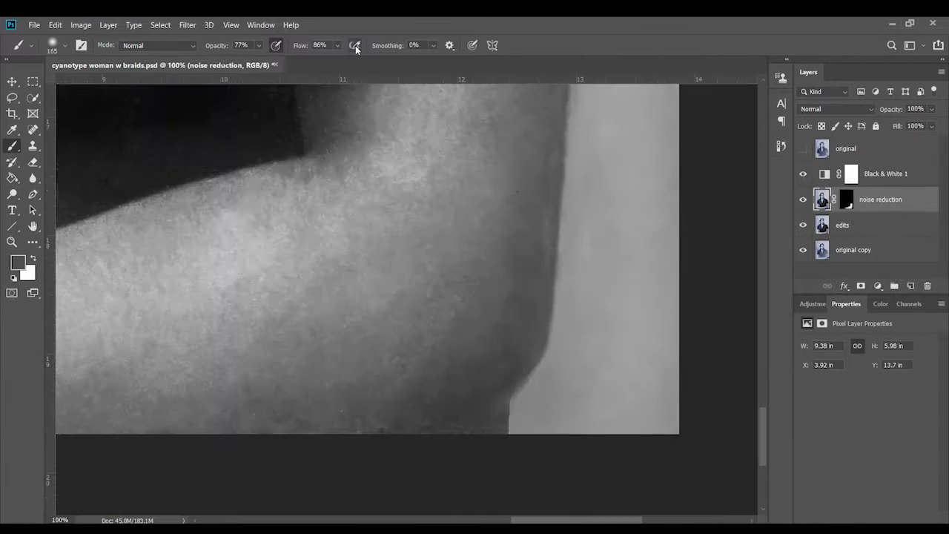
# Clone over the dark patch along the arm's edge on the edits layer with a size-40 brush.
pyautogui.press('s')
pyautogui.rightClick(652, 257)
pyautogui.keyDown('alt'); pyautogui.click(666, 259); pyautogui.keyUp('alt')
pyautogui.click(781, 77)
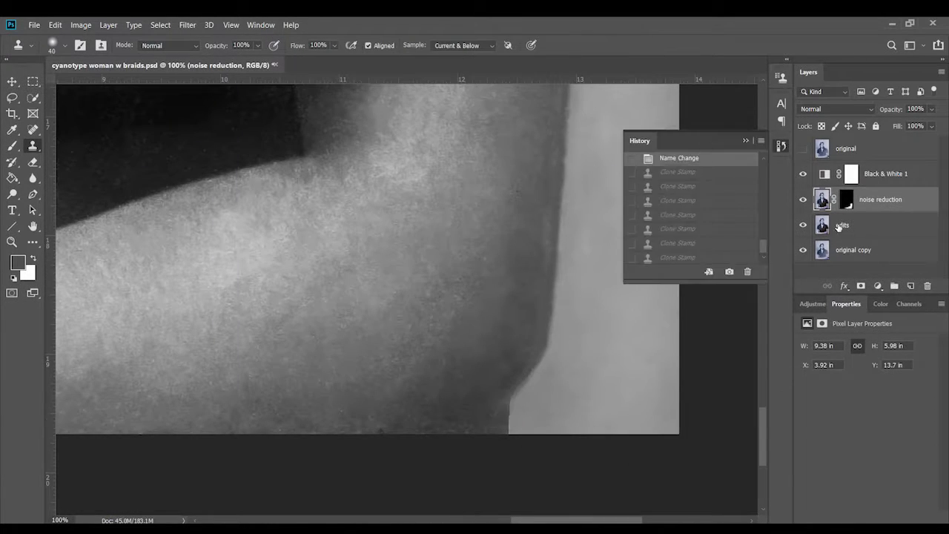
pyautogui.click(842, 224)
pyautogui.moveTo(512, 412); pyautogui.dragTo(444, 429)
# Set up a small Burn brush at 4% exposure for darkening the elbow's outer edge.
pyautogui.hotkey('ctrl', '-')
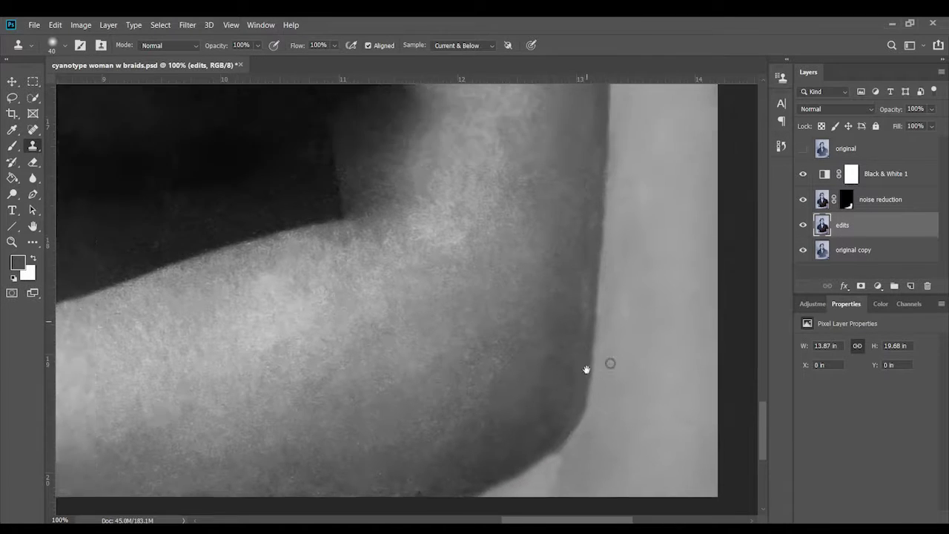
pyautogui.hotkey('ctrl', '-')
pyautogui.hotkey('ctrl', '-')
pyautogui.hotkey('ctrl', '+')
pyautogui.hotkey('ctrl', '+')
pyautogui.scroll(-2, 422, 309)
pyautogui.hscroll(3, 422, 308)
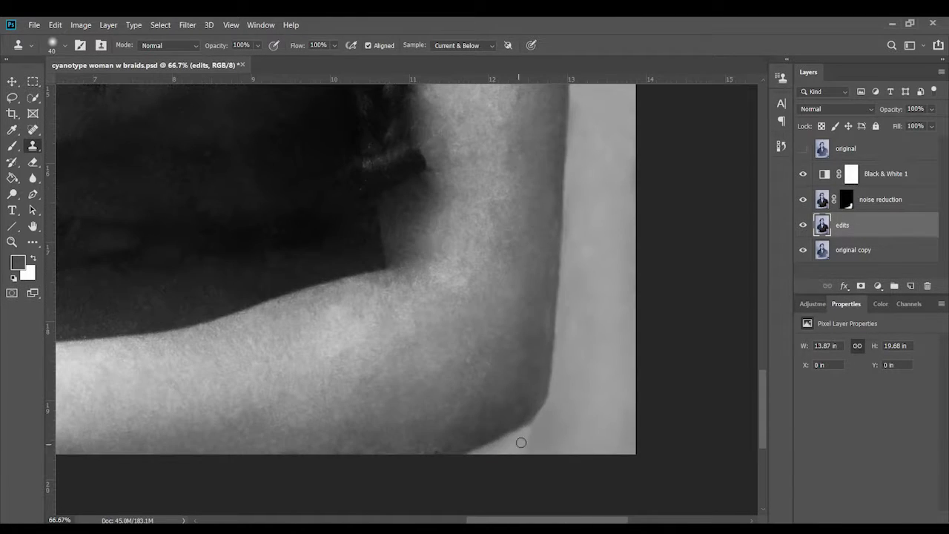
pyautogui.scroll(-2, 599, 245)
pyautogui.hotkey('ctrl', '+')
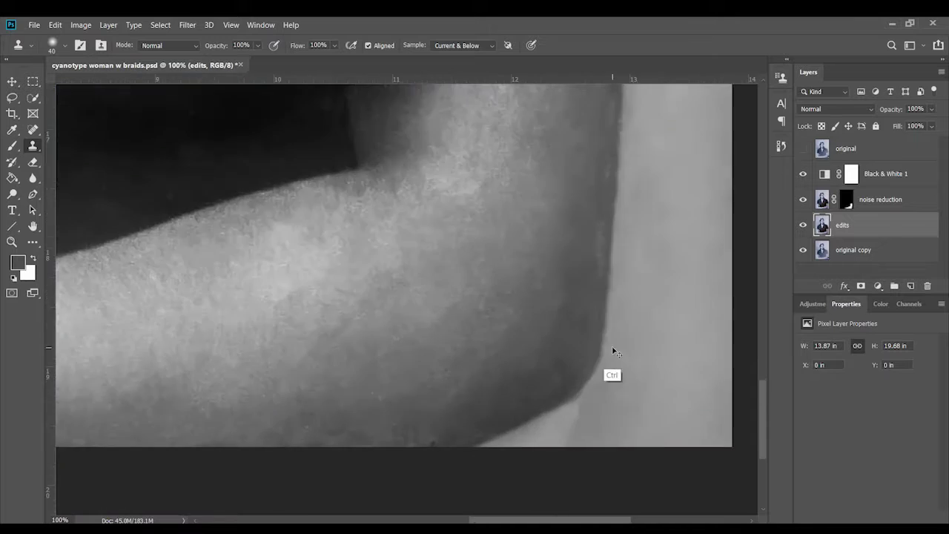
pyautogui.moveTo(612, 349)
pyautogui.mouseDown()
pyautogui.moveTo(530, 325)
pyautogui.moveTo(553, 399)
pyautogui.mouseUp()
pyautogui.press('o')
pyautogui.rightClick(595, 310)
pyautogui.press('Escape')
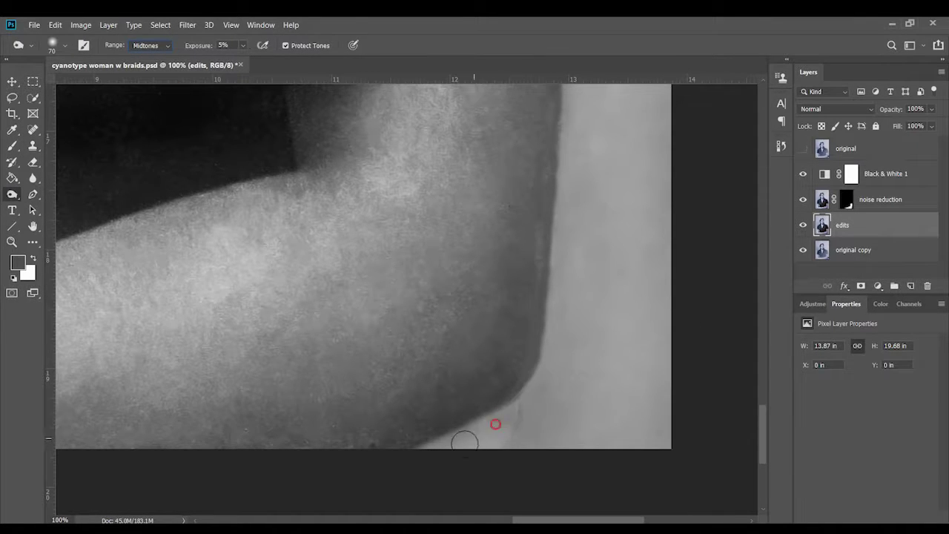
pyautogui.rightClick(512, 412)
pyautogui.press('Escape')
pyautogui.hotkey('shift', 'o')
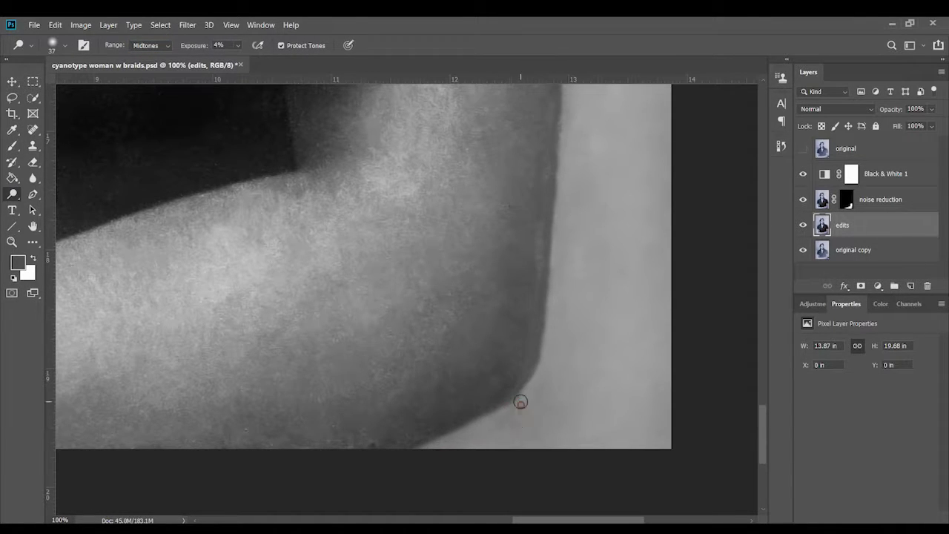
# Heal small upper-arm blemishes with the Spot Healing Brush, then select the noise reduction layer.
pyautogui.hotkey('ctrl', '+')
pyautogui.rightClick(524, 426)
pyautogui.press('Escape')
pyautogui.press('j')
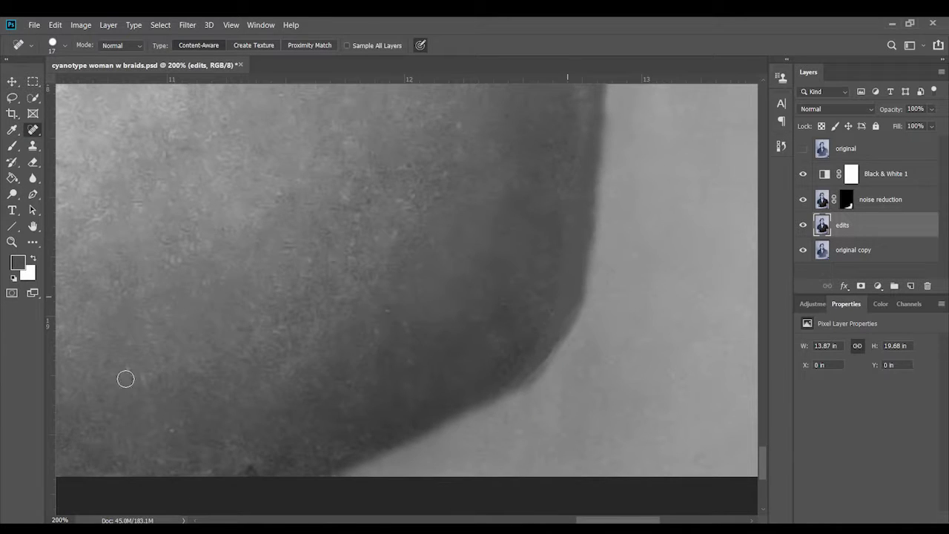
pyautogui.hotkey('ctrl', '-')
pyautogui.hotkey('ctrl', '-')
pyautogui.hotkey('ctrl', '+')
pyautogui.scroll(-3, 470, 248)
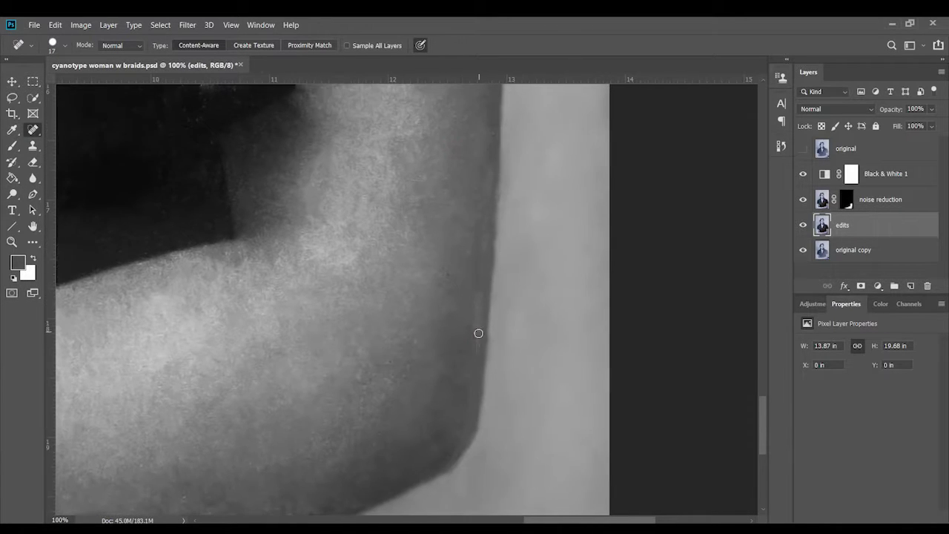
pyautogui.rightClick(502, 280)
pyautogui.press('Escape')
pyautogui.scroll(5, 470, 269)
pyautogui.scroll(3, 599, 265)
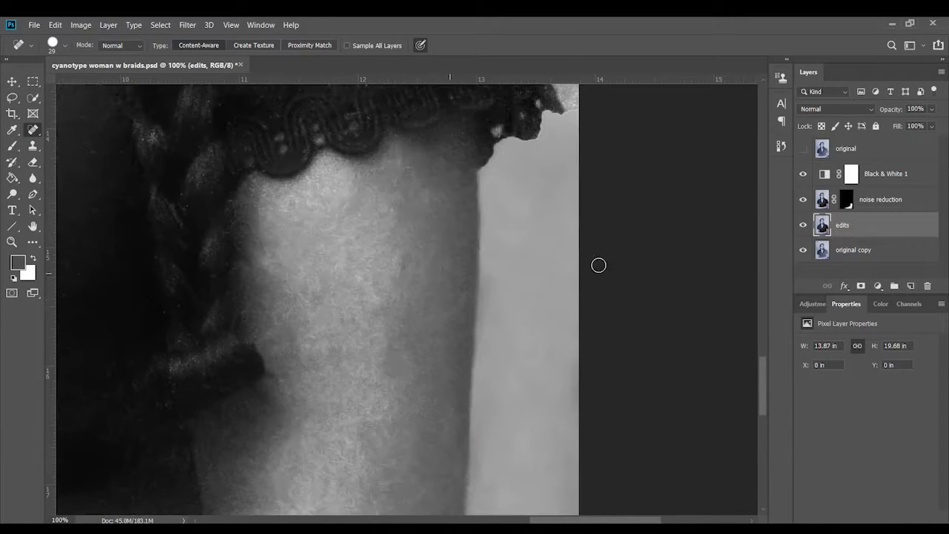
pyautogui.hotkey('alt', ']')
# Dodge midtone patches along the upper arm toward the collar at low exposure.
pyautogui.hotkey('ctrl', '-')
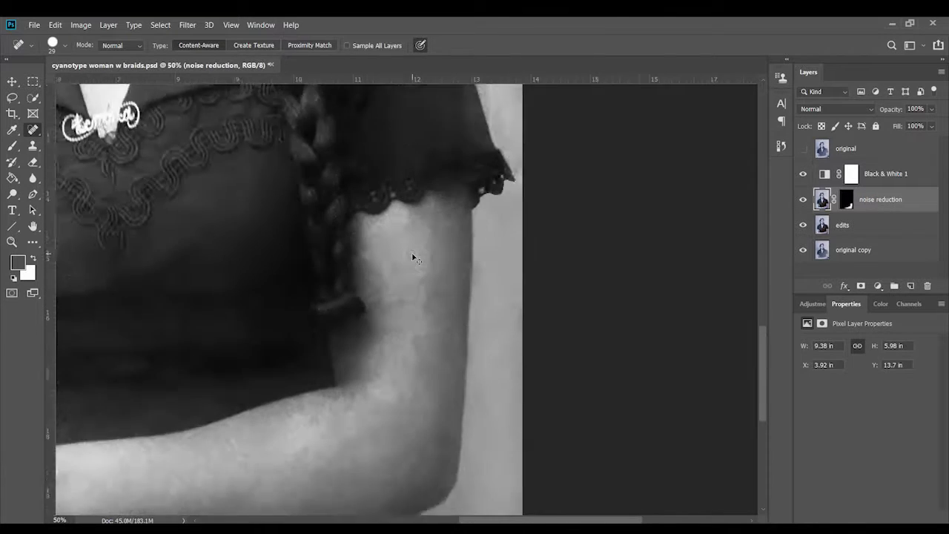
pyautogui.rightClick(442, 303)
pyautogui.press('Escape')
pyautogui.press('o')
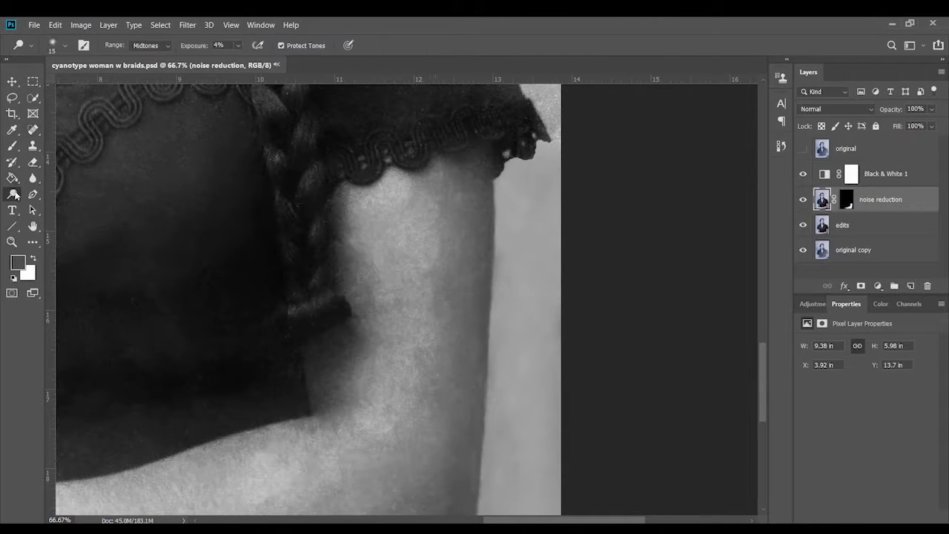
pyautogui.rightClick(442, 281)
pyautogui.press('Escape')
pyautogui.moveTo(418, 354); pyautogui.dragTo(495, 255)
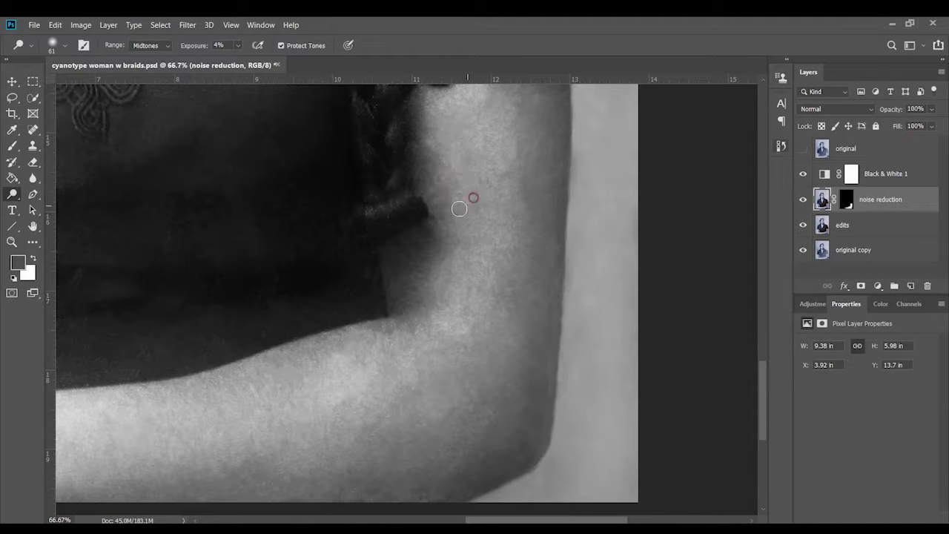
pyautogui.moveTo(459, 209); pyautogui.dragTo(437, 261)
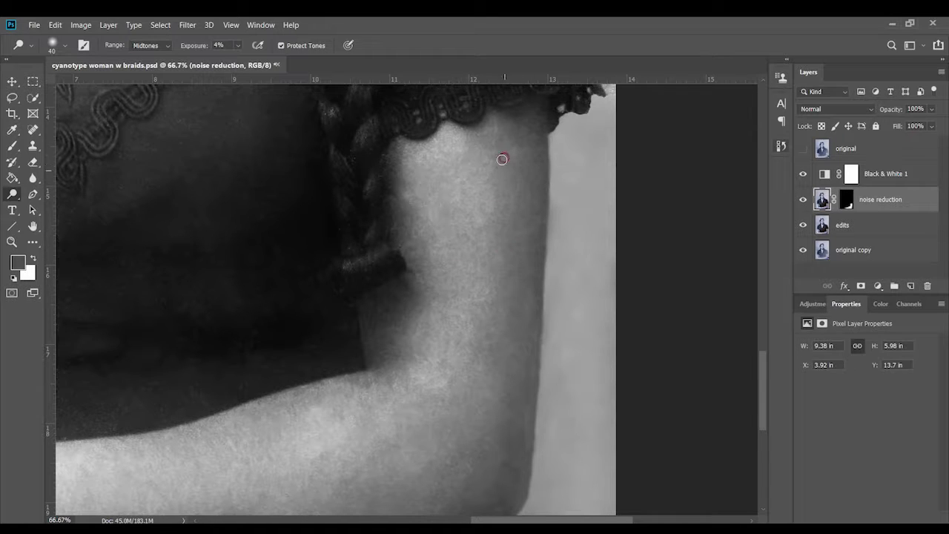
pyautogui.scroll(-4, 488, 336)
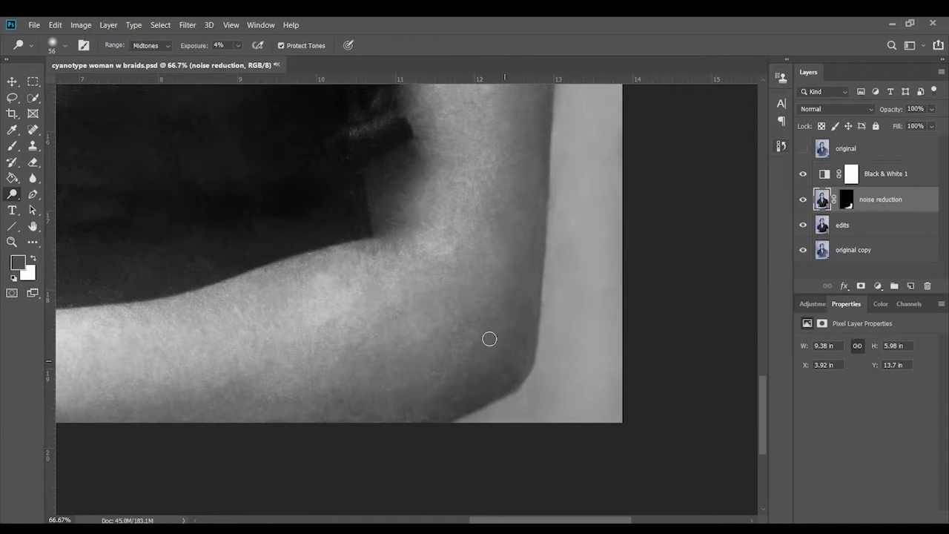
# Alternate Burn and Dodge over the arm's outer edge, then select the edits layer.
pyautogui.rightClick(12, 194)
pyautogui.click(59, 204)
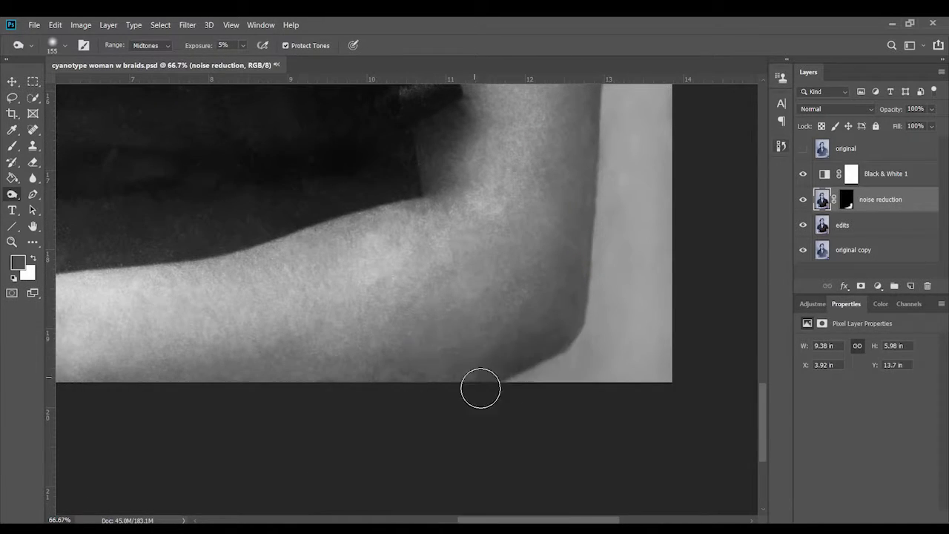
pyautogui.hotkey('shift', 'o')
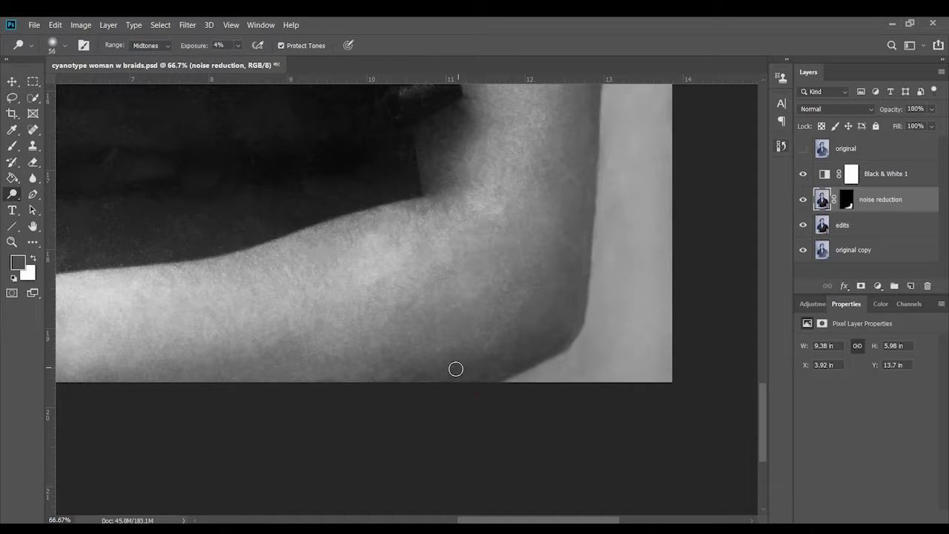
pyautogui.moveTo(556, 255); pyautogui.dragTo(494, 386)
pyautogui.scroll(-2, 494, 385)
pyautogui.scroll(2, 423, 169)
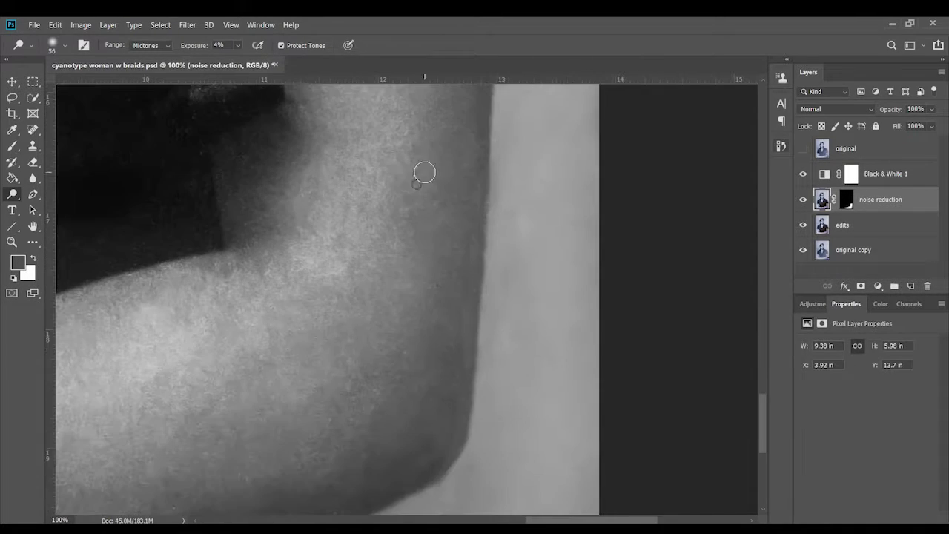
pyautogui.scroll(2, 560, 278)
pyautogui.hotkey('alt', '[')
# Burn the arm's outer edge up to the sleeve with a 32 px, then 14 px brush.
pyautogui.rightClick(12, 194)
pyautogui.click(59, 204)
pyautogui.rightClick(485, 248)
pyautogui.moveTo(561, 268); pyautogui.dragTo(549, 268)
pyautogui.press('Return')
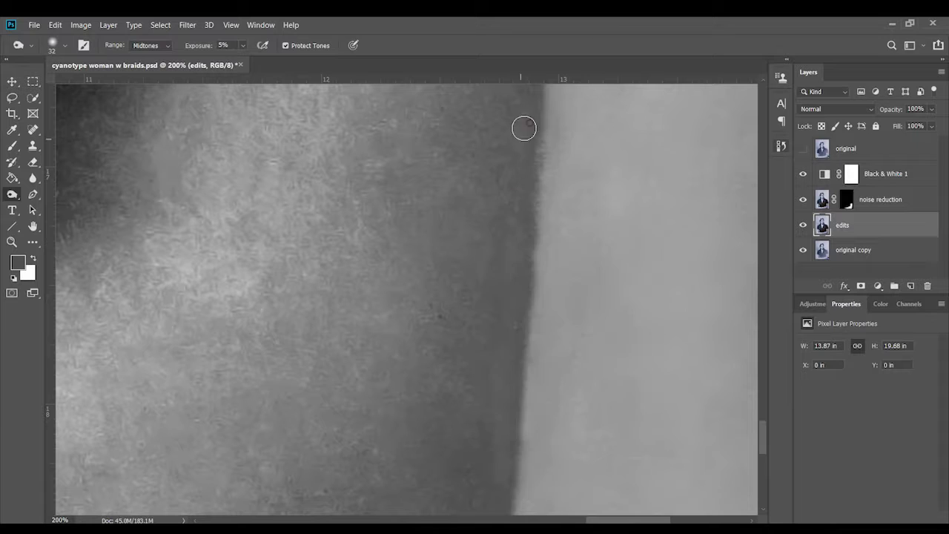
pyautogui.moveTo(500, 467); pyautogui.dragTo(557, 360)
pyautogui.rightClick(531, 452)
pyautogui.press('Return')
pyautogui.moveTo(544, 455); pyautogui.dragTo(554, 190)
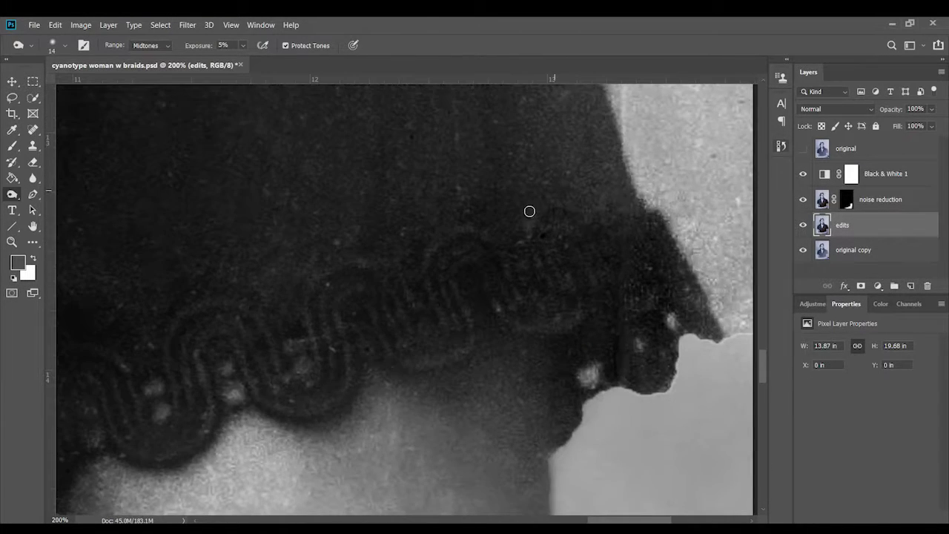
pyautogui.hotkey('ctrl', '-')
pyautogui.hotkey('ctrl', '-')
# Quick Select the background beside the shoulder, clone it clean, and deselect.
pyautogui.rightClick(562, 148)
pyautogui.press('Escape')
pyautogui.press('w')
pyautogui.moveTo(378, 197)
pyautogui.mouseDown()
pyautogui.moveTo(442, 200)
pyautogui.moveTo(532, 475)
pyautogui.mouseUp()
pyautogui.press('s')
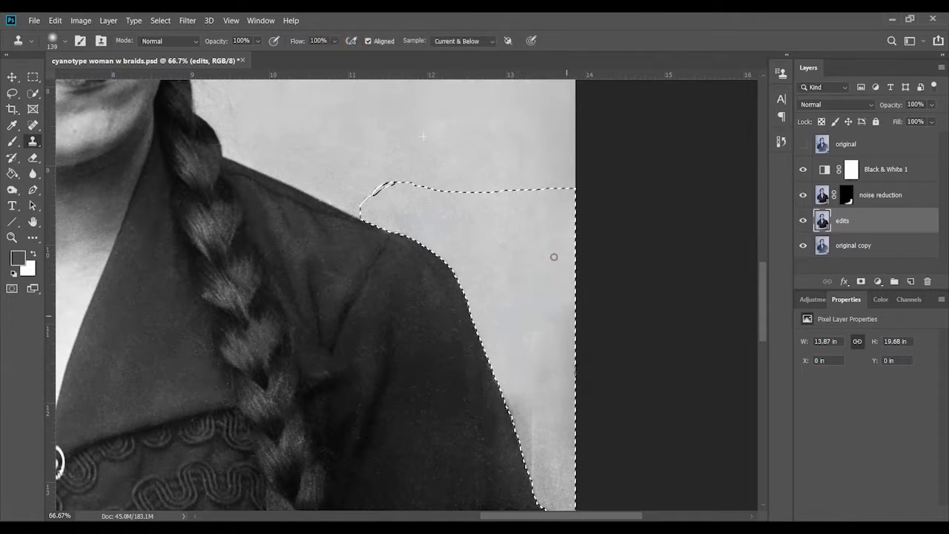
pyautogui.moveTo(553, 256); pyautogui.dragTo(529, 205)
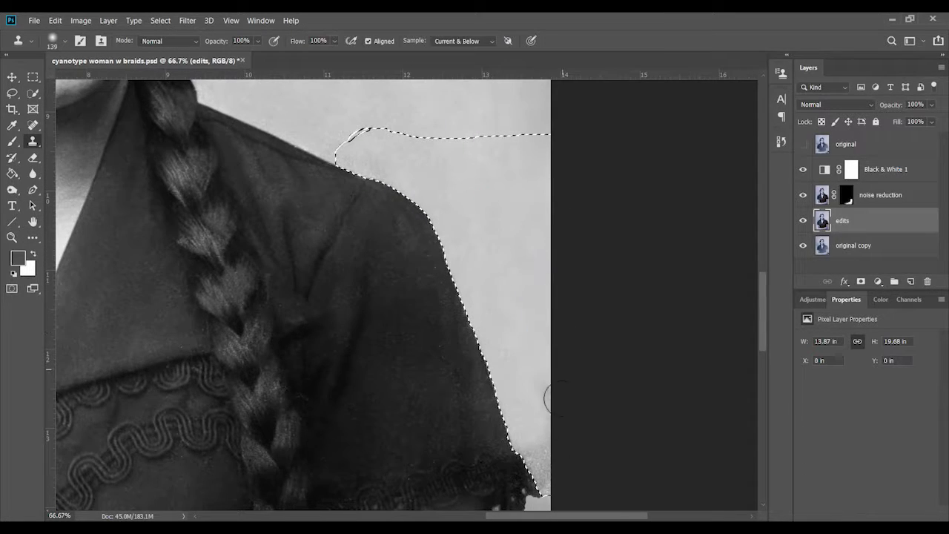
pyautogui.hotkey('ctrl', 'd')
# Briefly restore the background selection, clear it, and zoom in on the woman's face.
pyautogui.press('m')
pyautogui.moveTo(616, 390); pyautogui.dragTo(559, 200)
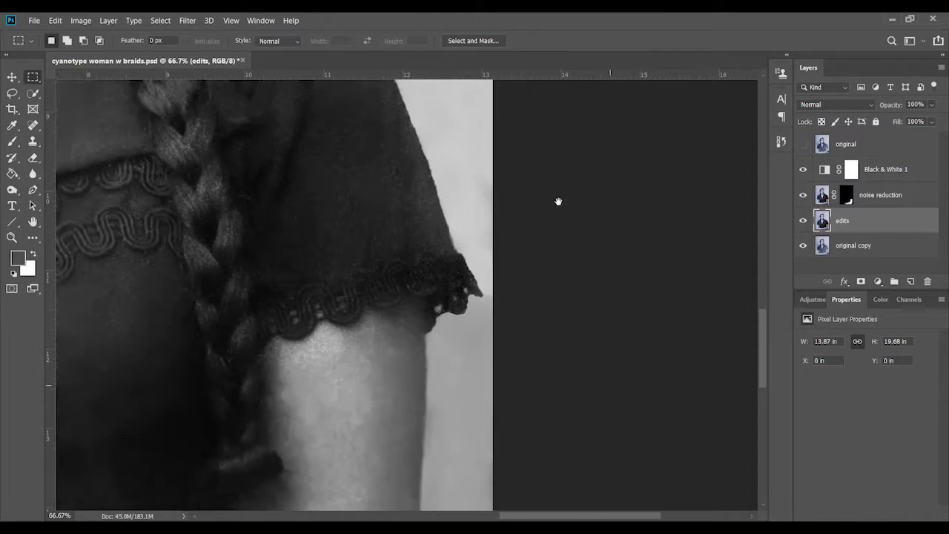
pyautogui.hotkey('ctrl', '-')
pyautogui.hotkey('ctrl', '-')
pyautogui.hotkey('ctrl', 'shift', 'd')
pyautogui.press('o')
pyautogui.rightClick(572, 220)
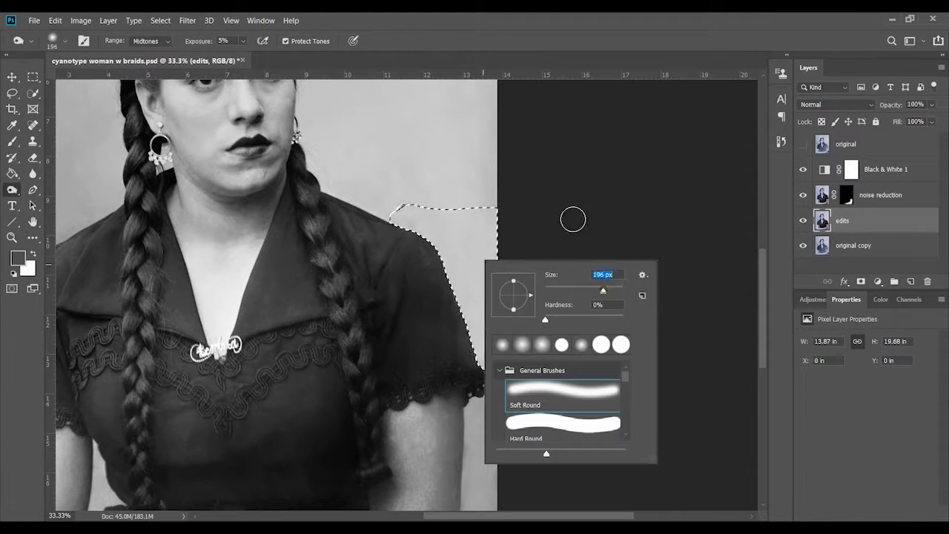
pyautogui.press('Escape')
pyautogui.hotkey('ctrl', 'd')
pyautogui.press('m')
pyautogui.moveTo(417, 298)
pyautogui.mouseDown()
pyautogui.moveTo(458, 160)
pyautogui.moveTo(580, 374)
pyautogui.mouseUp()
pyautogui.hotkey('ctrl', '+')
pyautogui.hotkey('ctrl', '+')
pyautogui.hotkey('ctrl', '+')
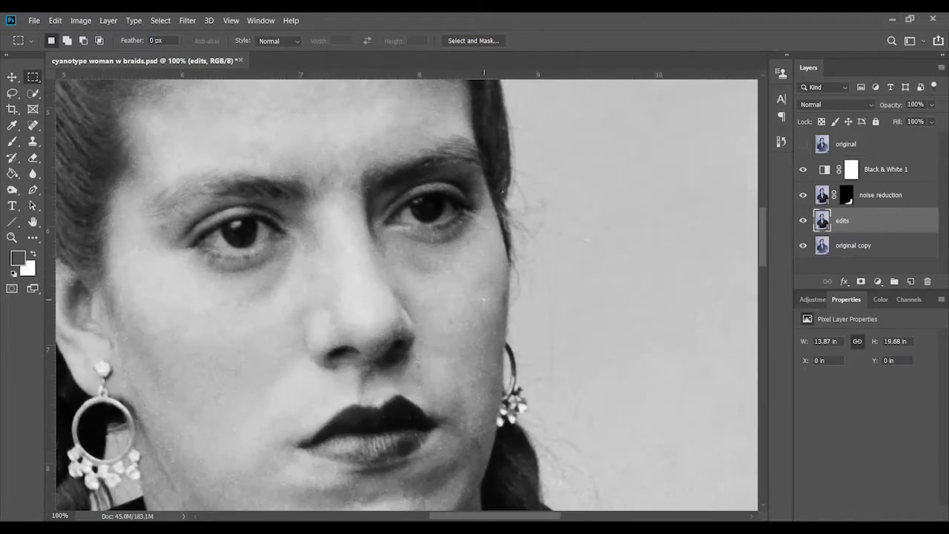
# Heal small spots across the woman's face with the Spot Healing Brush.
pyautogui.scroll(3, 484, 299)
pyautogui.press('j')
pyautogui.scroll(-2, 214, 301)
pyautogui.scroll(-2, 439, 368)
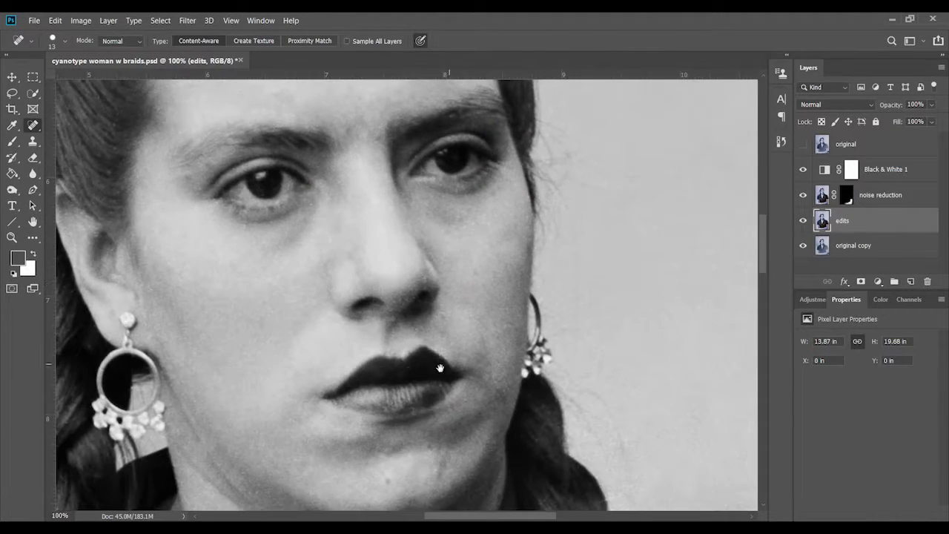
pyautogui.scroll(1, 440, 368)
pyautogui.hscroll(-3, 401, 327)
pyautogui.scroll(3, 223, 269)
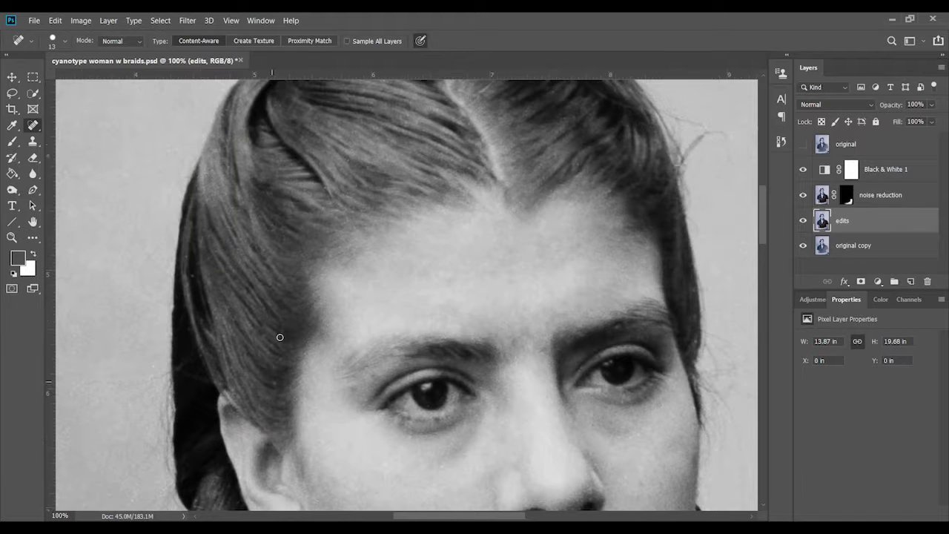
pyautogui.scroll(1, 277, 335)
pyautogui.hscroll(2, 448, 250)
pyautogui.scroll(-3, 467, 241)
pyautogui.scroll(1, 386, 250)
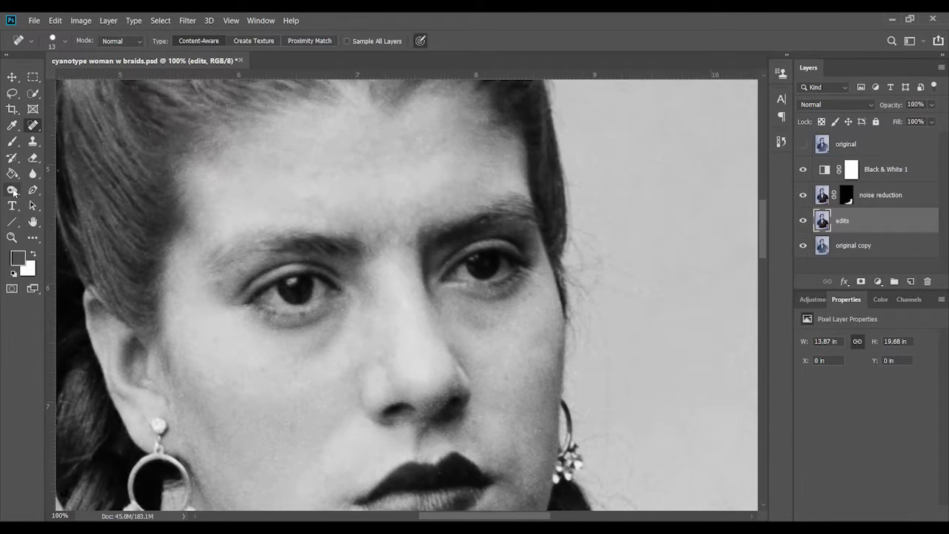
# Set the Dodge tool to Midtones at 4% with a 29, then 17 px brush for the eyes.
pyautogui.press('o')
pyautogui.rightClick(298, 281)
pyautogui.press('Escape')
pyautogui.rightClick(476, 259)
pyautogui.press('Return')
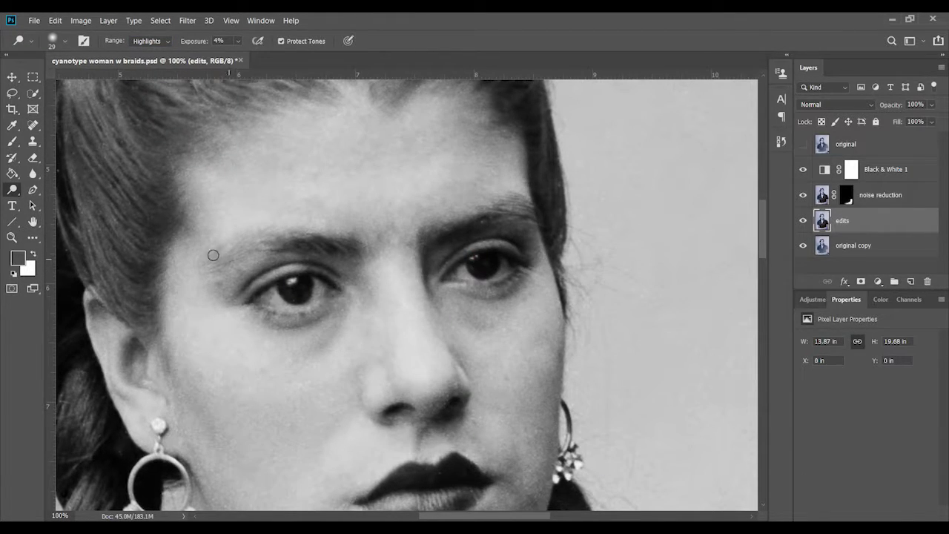
pyautogui.hotkey('alt', 'shift', 'm')
pyautogui.hotkey('ctrl', '+')
pyautogui.rightClick(146, 283)
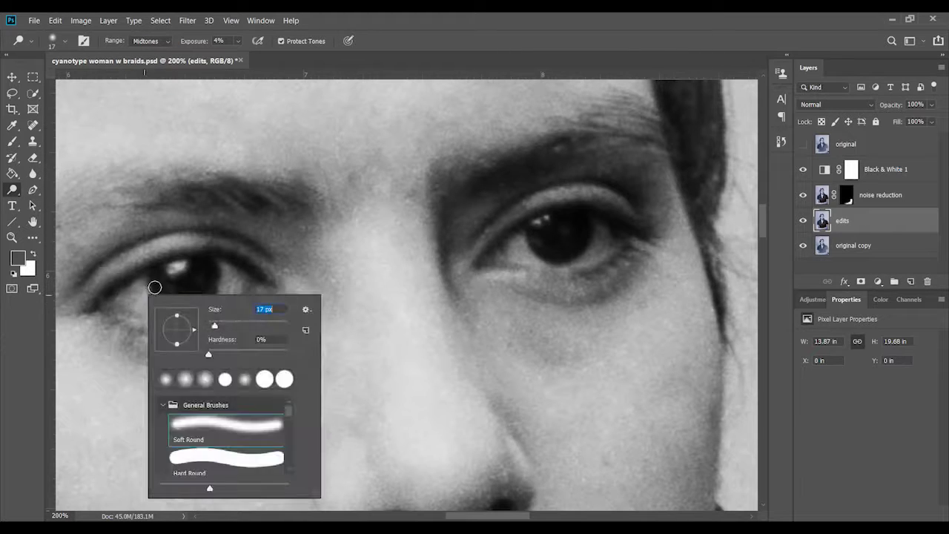
pyautogui.press('Return')
pyautogui.moveTo(235, 290); pyautogui.dragTo(540, 250)
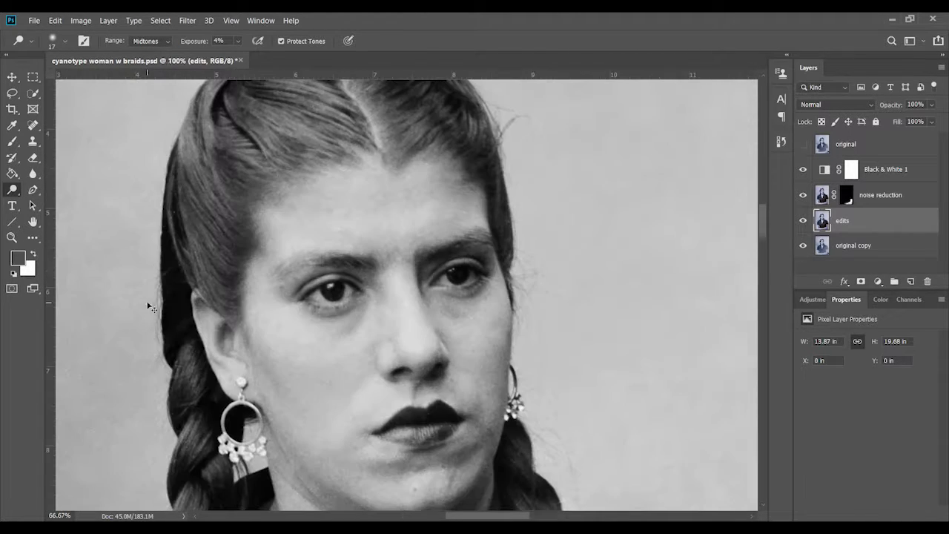
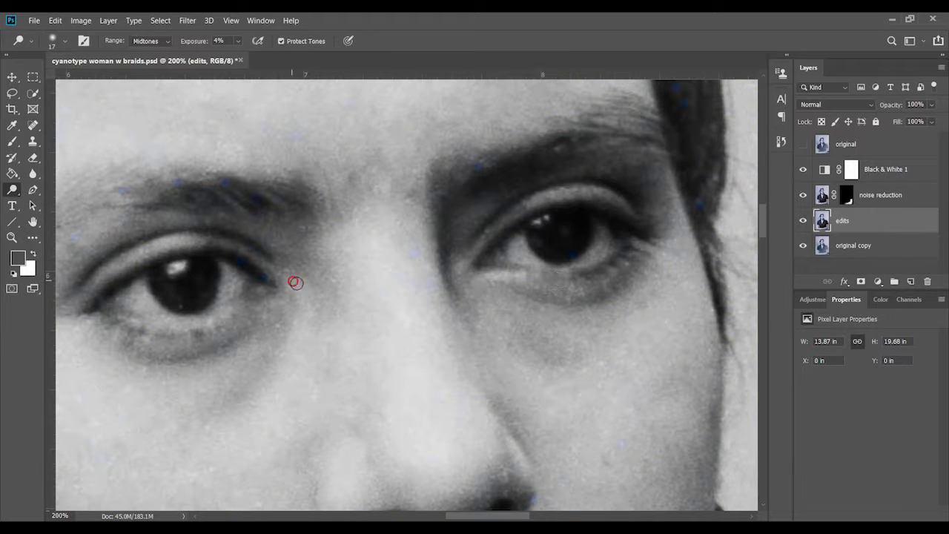
# Enlarge the brush, return to the retouched edits layer and fit the image on screen.
pyautogui.moveTo(295, 283); pyautogui.dragTo(374, 243)
pyautogui.scroll(-3, 611, 245)
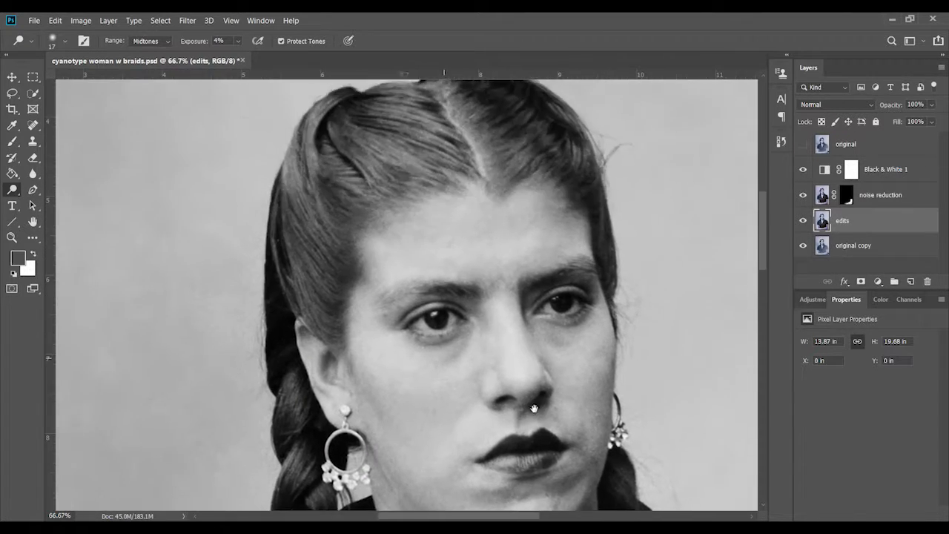
pyautogui.scroll(2, 421, 351)
pyautogui.hotkey('shift', 'alt', 'h')
pyautogui.press(']')
pyautogui.press(']')
pyautogui.press(']')
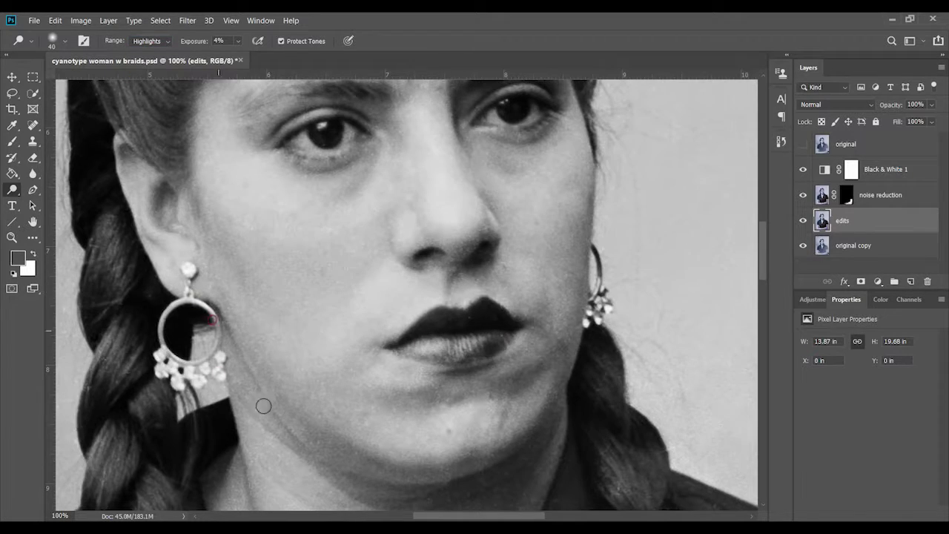
pyautogui.scroll(-3, 263, 406)
pyautogui.scroll(-5, 458, 248)
pyautogui.scroll(-3, 396, 421)
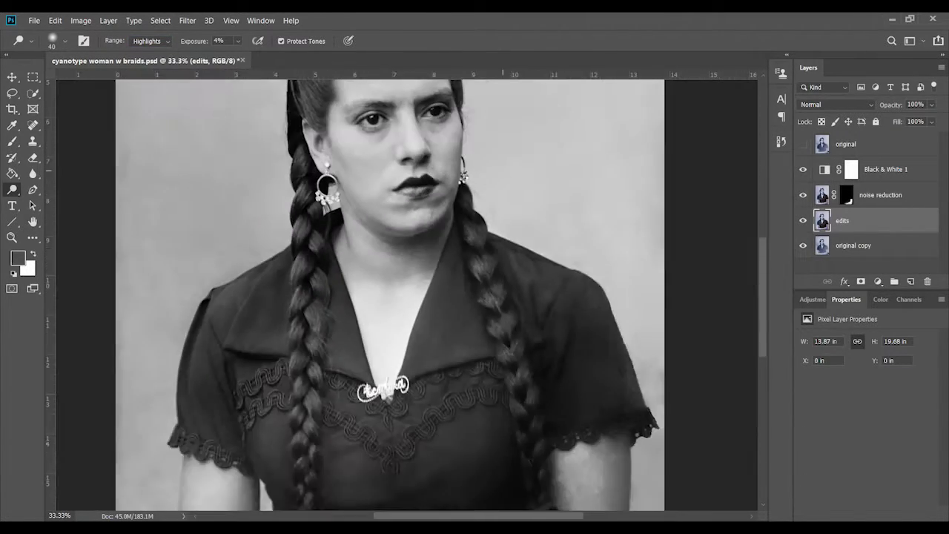
pyautogui.scroll(-5, 569, 229)
pyautogui.scroll(3, 339, 365)
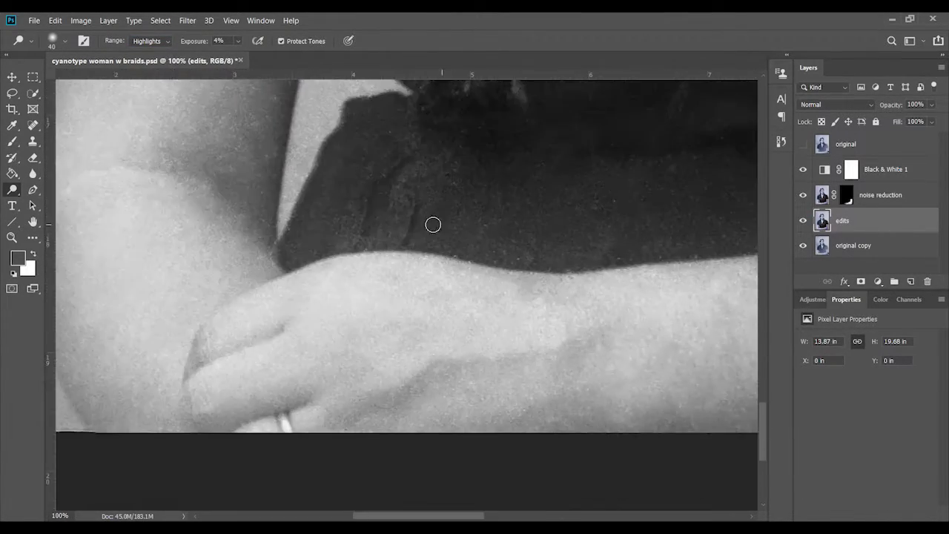
pyautogui.scroll(-3, 337, 481)
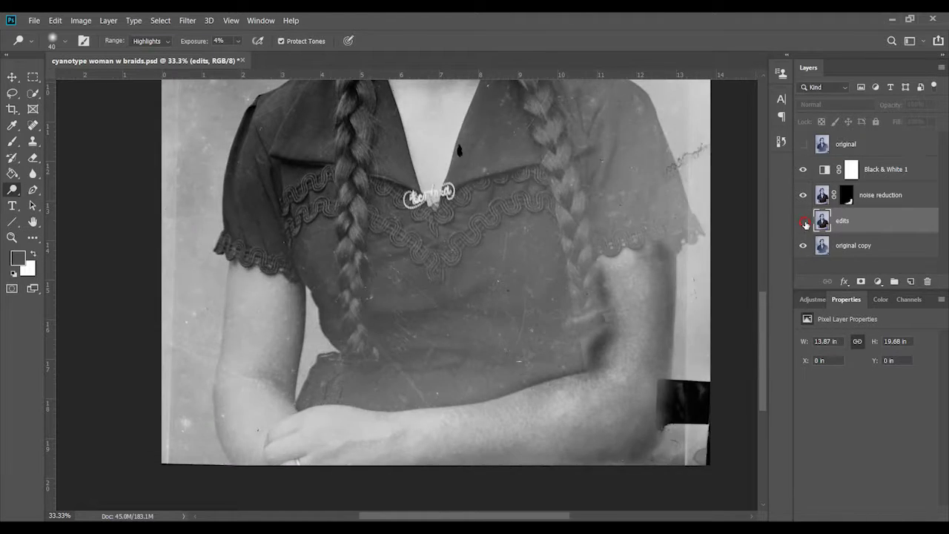
pyautogui.click(804, 221)
pyautogui.hotkey('ctrl', '0')
# Add a tan ba947b Solid Color fill layer in Color blend mode with an inverted mask.
pyautogui.click(883, 169)
pyautogui.click(911, 281)
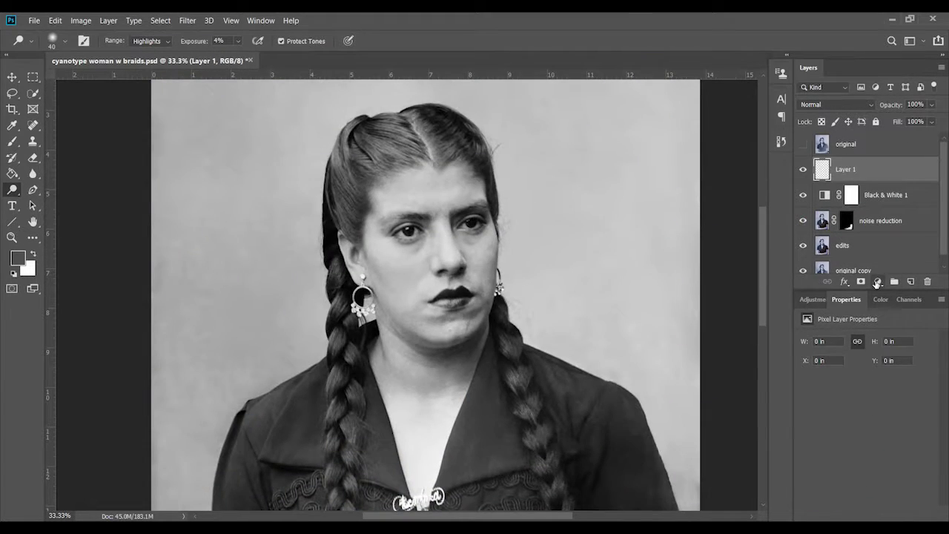
pyautogui.click(878, 281)
pyautogui.click(711, 367)
pyautogui.click(792, 431)
pyautogui.click(674, 329)
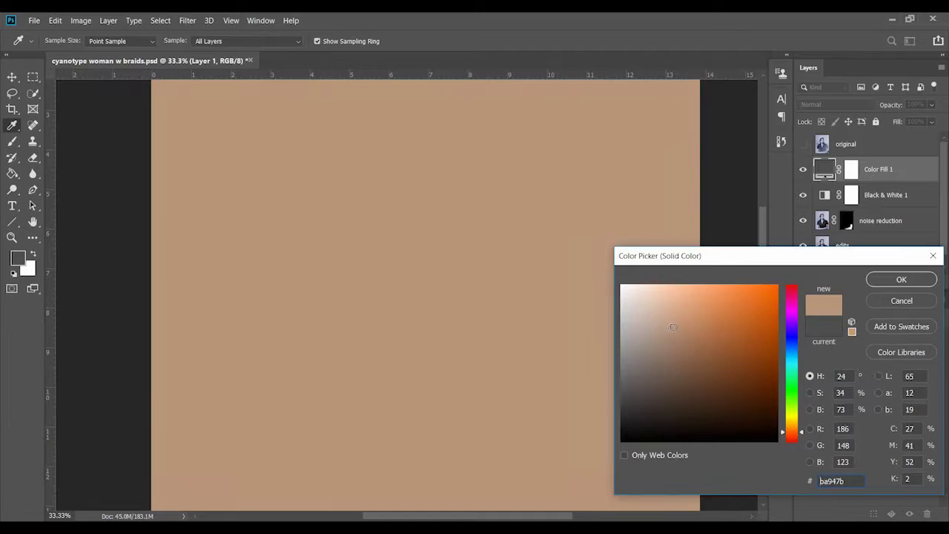
pyautogui.click(901, 279)
pyautogui.press('o')
pyautogui.hotkey('ctrl', 'i')
pyautogui.hotkey('shift', 'alt', 'c')
pyautogui.press('b')
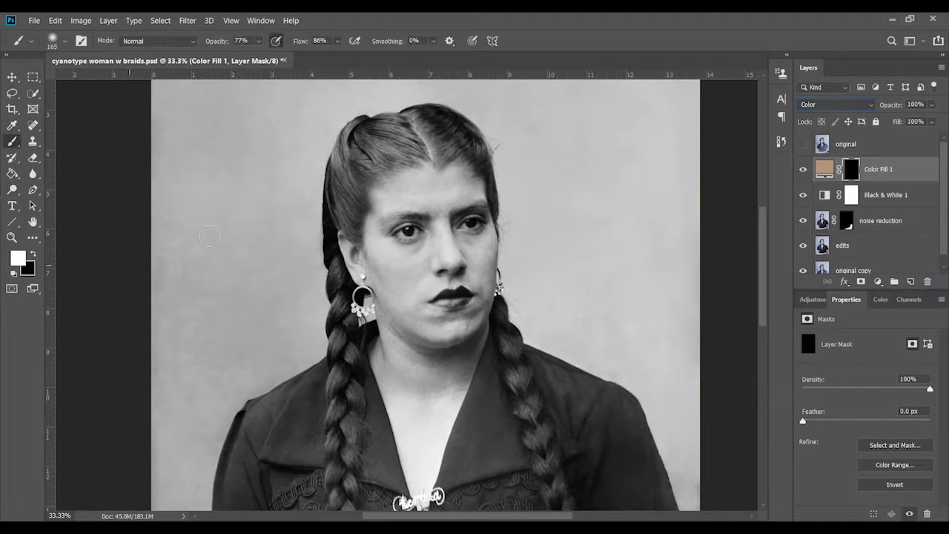
# Paint the skin tone onto the forehead and face, zooming in for detail.
pyautogui.moveTo(379, 220); pyautogui.dragTo(401, 207)
pyautogui.rightClick(448, 377)
pyautogui.scroll(-2, 424, 378)
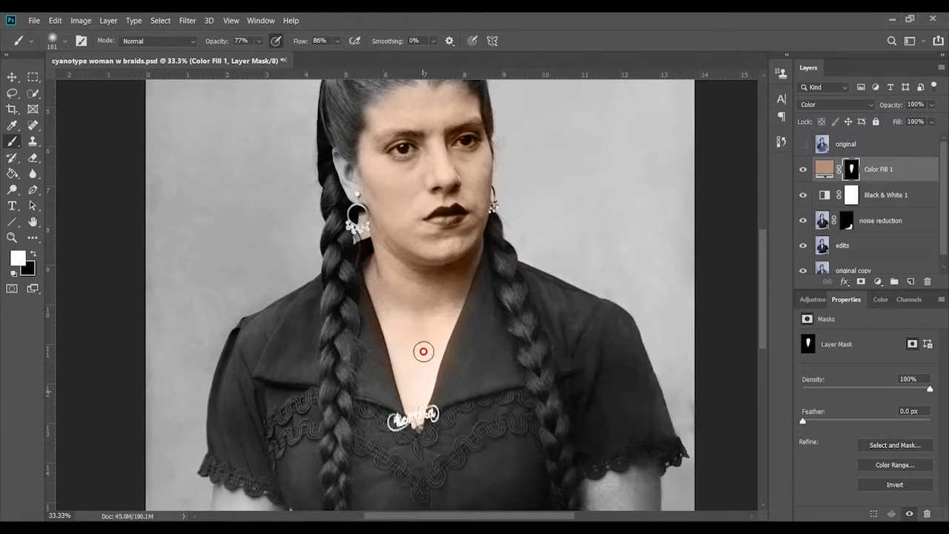
pyautogui.hotkey('ctrl', '+')
pyautogui.hotkey('ctrl', '+')
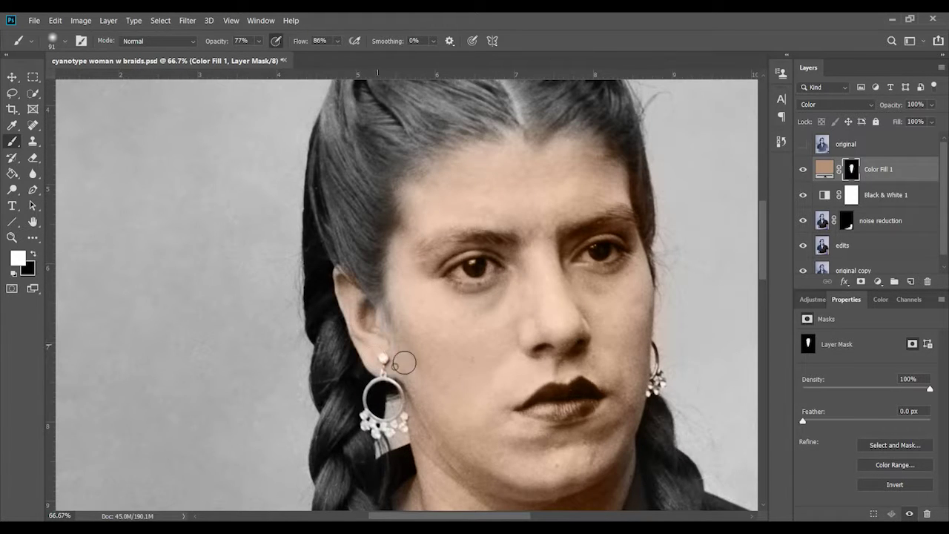
pyautogui.scroll(2, 482, 297)
pyautogui.hscroll(2, 560, 243)
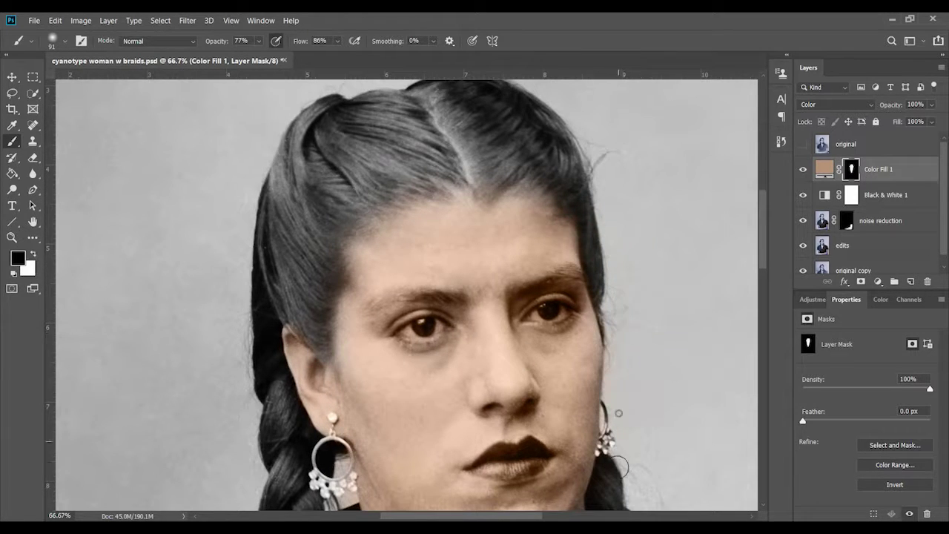
pyautogui.scroll(-5, 619, 413)
pyautogui.scroll(-5, 310, 291)
pyautogui.hscroll(1, 311, 291)
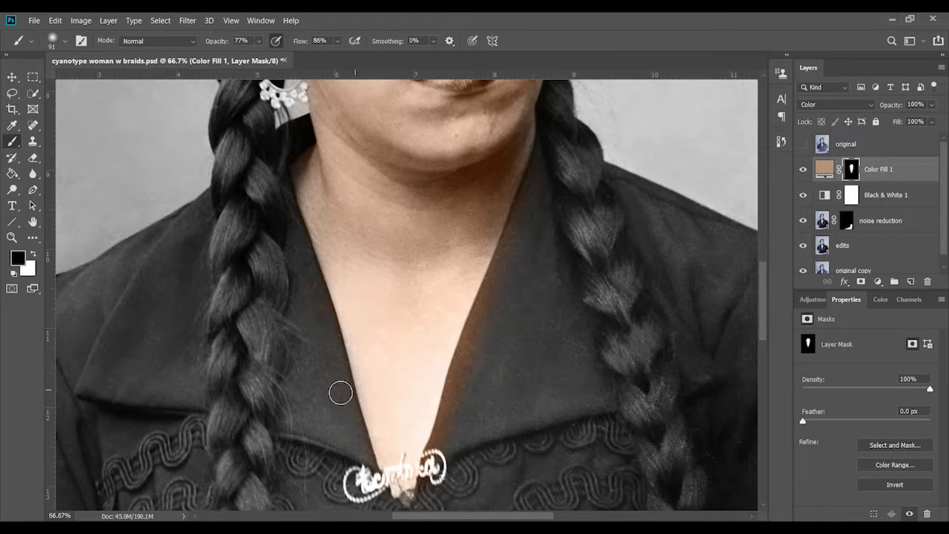
pyautogui.hotkey('ctrl', '-')
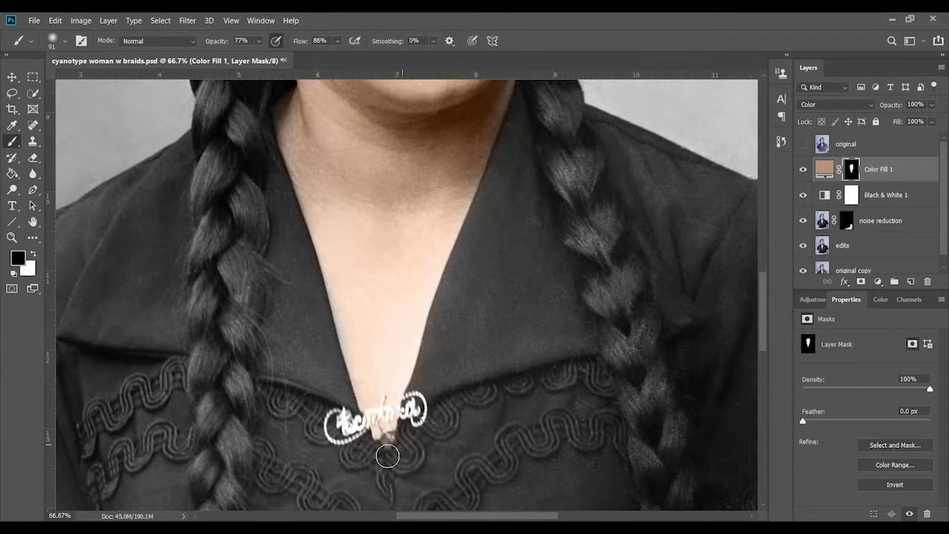
pyautogui.scroll(5, 193, 170)
pyautogui.scroll(-10, 434, 417)
pyautogui.press('x')
# Paint the skin tone over the upper arm, forearm and hand with a larger, full-opacity brush.
pyautogui.rightClick(453, 261)
pyautogui.moveTo(536, 288); pyautogui.dragTo(562, 288)
pyautogui.press('Return')
pyautogui.moveTo(445, 182); pyautogui.dragTo(524, 157)
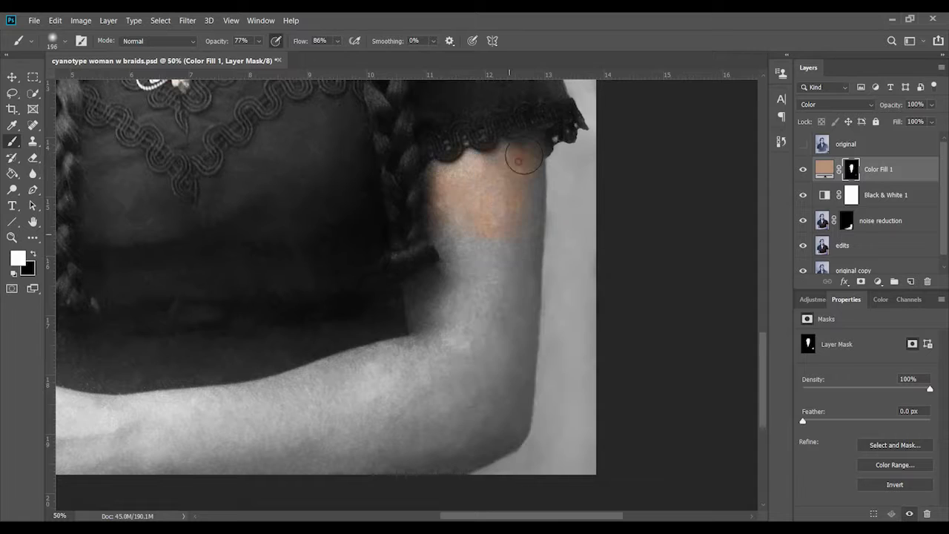
pyautogui.moveTo(420, 351); pyautogui.dragTo(370, 435)
pyautogui.scroll(-2, 370, 435)
pyautogui.hscroll(-5, 370, 435)
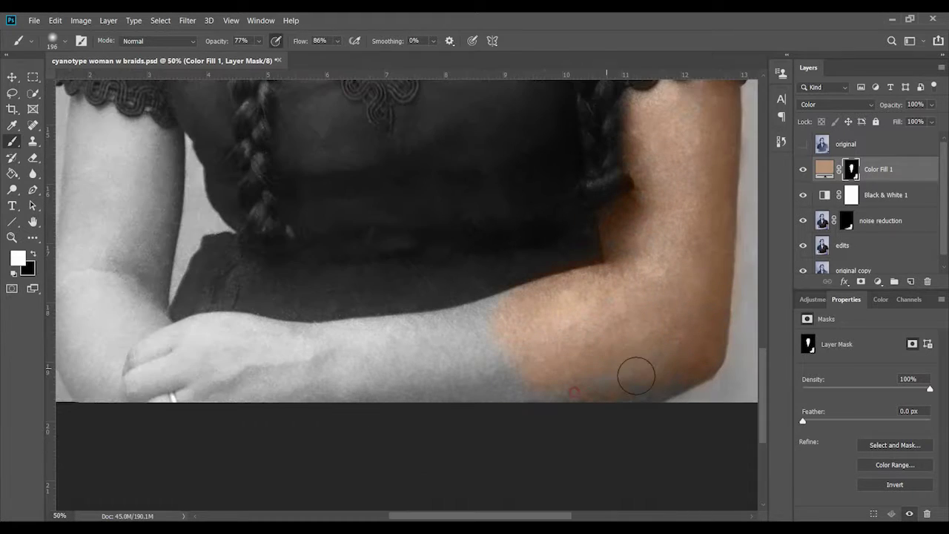
pyautogui.press('0')
pyautogui.moveTo(636, 375); pyautogui.dragTo(534, 309)
pyautogui.hscroll(-4, 640, 381)
pyautogui.moveTo(326, 375); pyautogui.dragTo(396, 346)
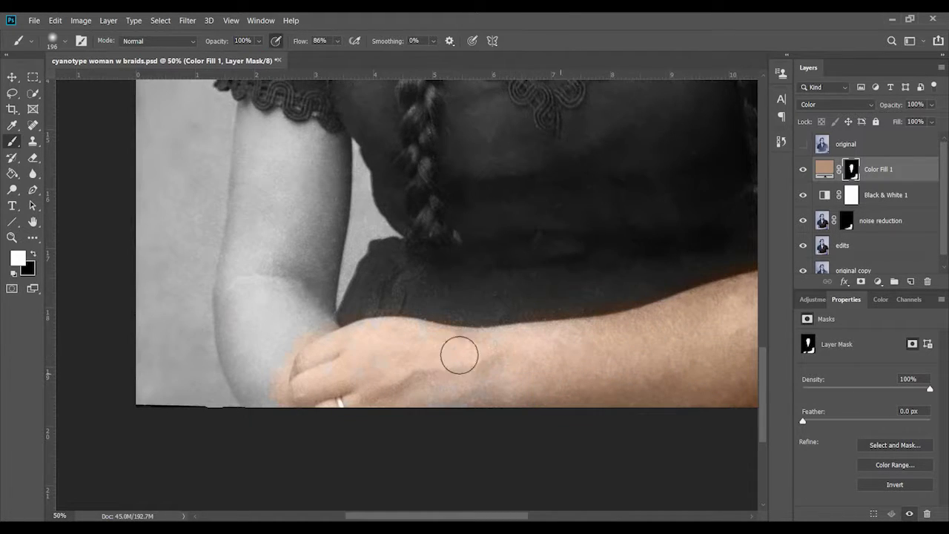
# Rename the colour fill layer to 'skin base'.
pyautogui.click(825, 169)
pyautogui.write('skin ba')
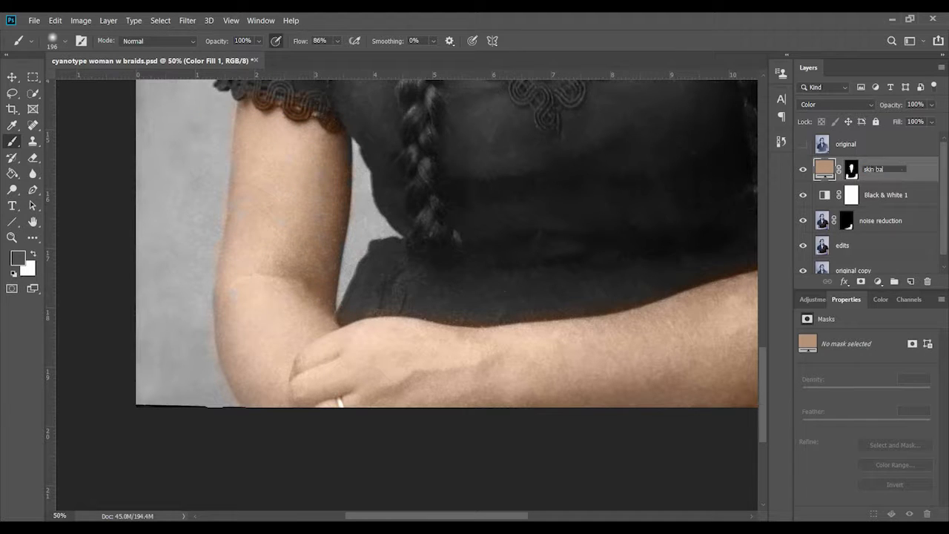
pyautogui.doubleClick(878, 169)
pyautogui.write('skin base')
pyautogui.press('Return')
pyautogui.hotkey('ctrl', '-')
pyautogui.hotkey('ctrl', '-')
# Check Black & White 1, then change the skin base fill to the deeper tone b7927b.
pyautogui.click(886, 195)
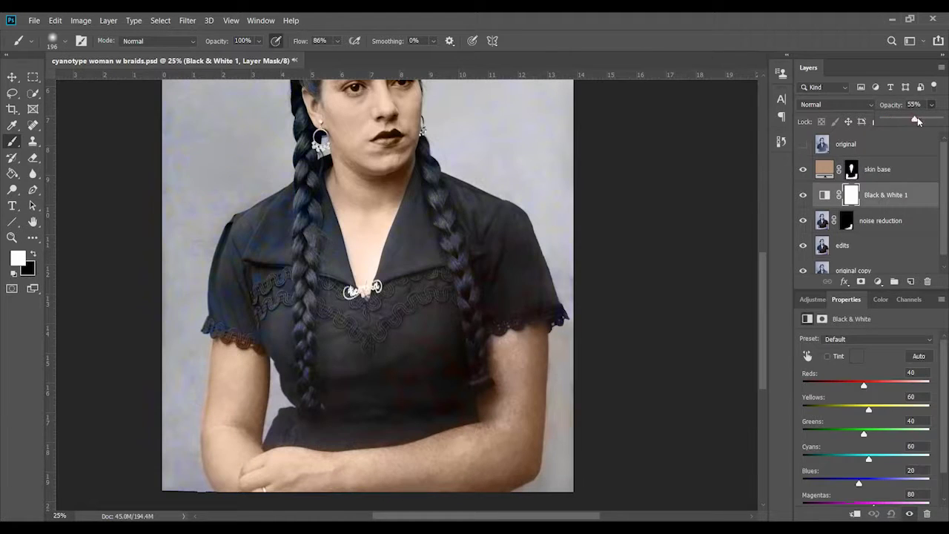
pyautogui.click(851, 169)
pyautogui.scroll(2, 382, 320)
pyautogui.doubleClick(825, 169)
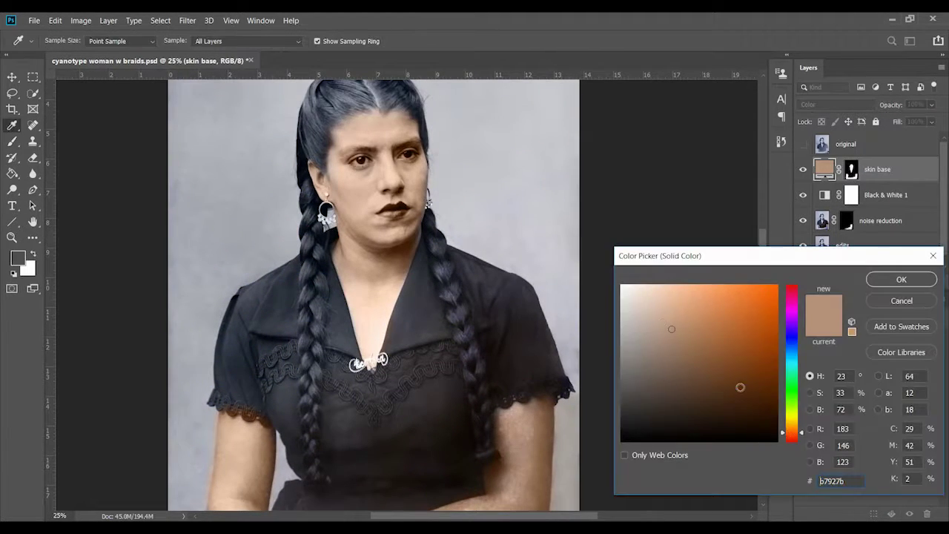
pyautogui.click(519, 274)
# Paint blush over the lips, cheeks and arms with a smaller brush at 37% opacity.
pyautogui.scroll(-1, 511, 271)
pyautogui.scroll(-1, 511, 272)
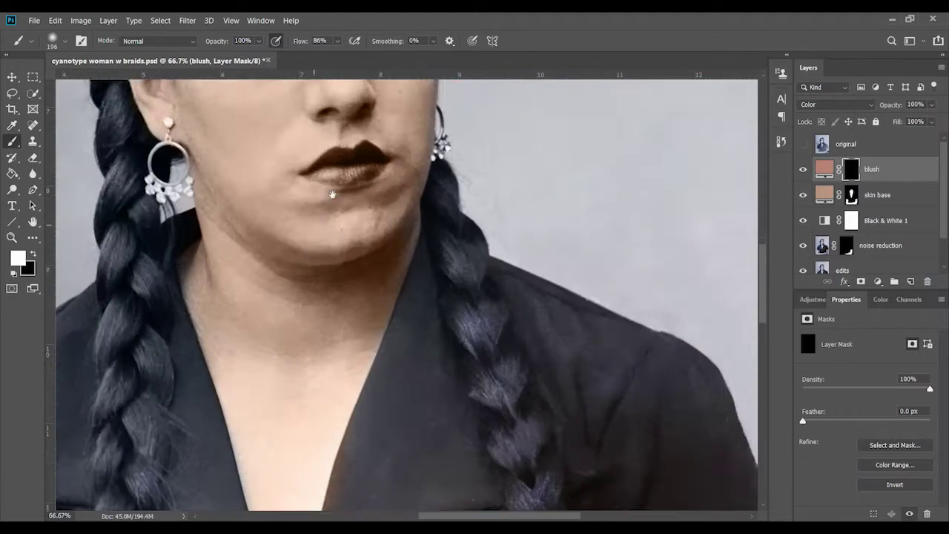
pyautogui.press('3')
pyautogui.press('7')
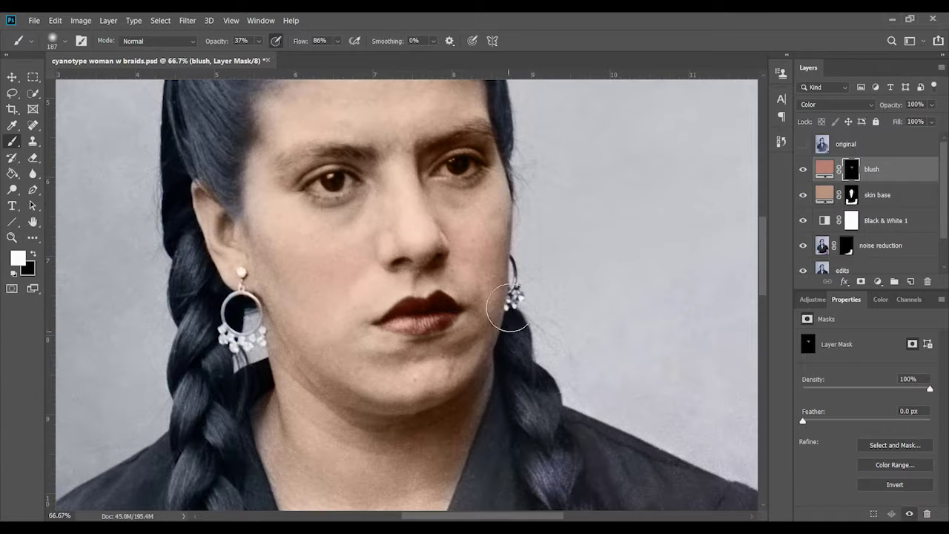
pyautogui.rightClick(321, 203)
pyautogui.click(204, 205)
pyautogui.hotkey('ctrl', '-')
pyautogui.scroll(-5, 319, 311)
pyautogui.scroll(-3, 212, 444)
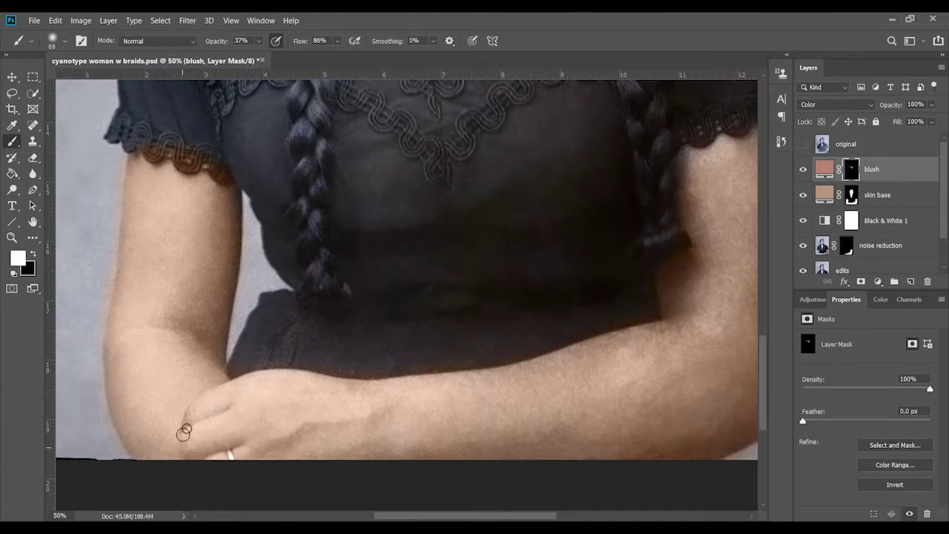
pyautogui.hscroll(5, 348, 292)
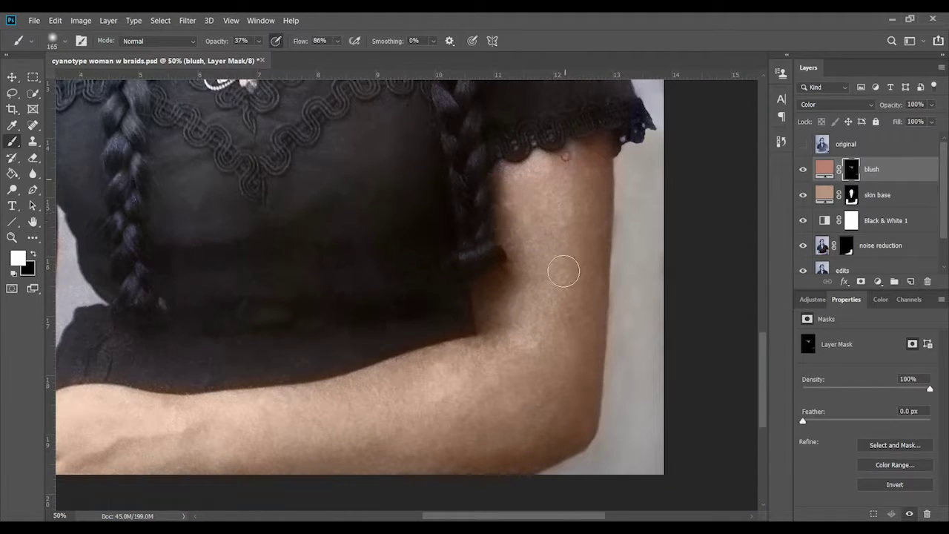
pyautogui.hscroll(-5, 368, 269)
pyautogui.hscroll(5, 223, 252)
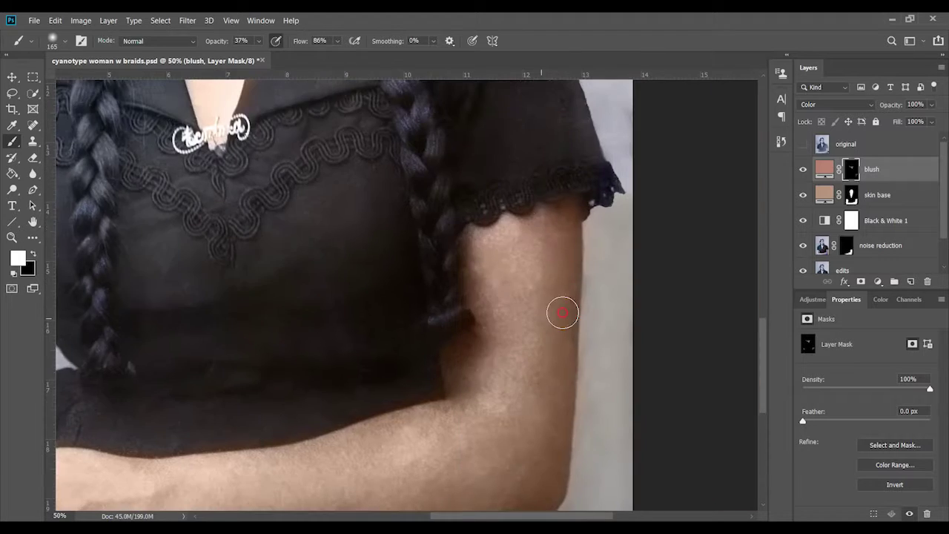
pyautogui.scroll(-1, 562, 312)
# Add a brown 'shadows saturated' layer set to Color blending.
pyautogui.scroll(5, 326, 281)
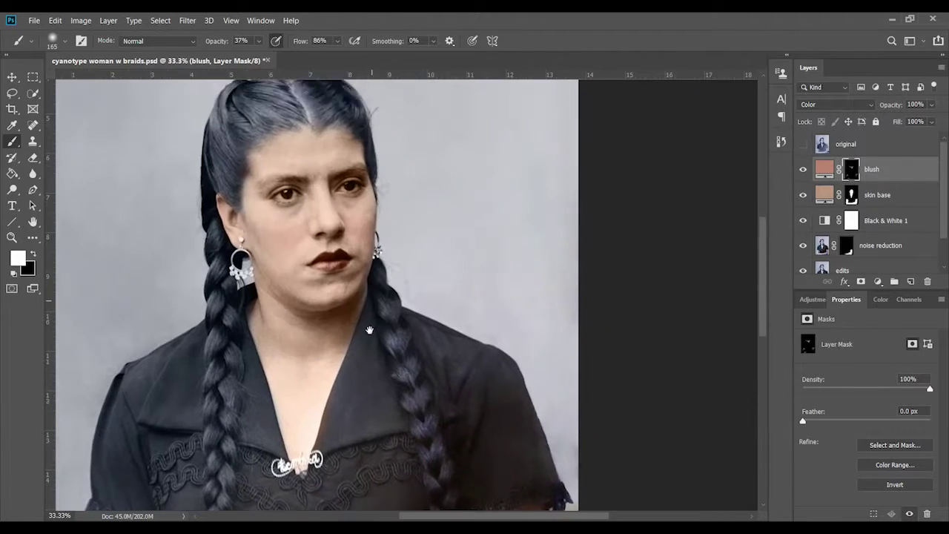
pyautogui.click(911, 281)
pyautogui.press('s')
pyautogui.doubleClick(850, 169)
pyautogui.write('shadows saturated')
pyautogui.press('Return')
pyautogui.click(836, 104)
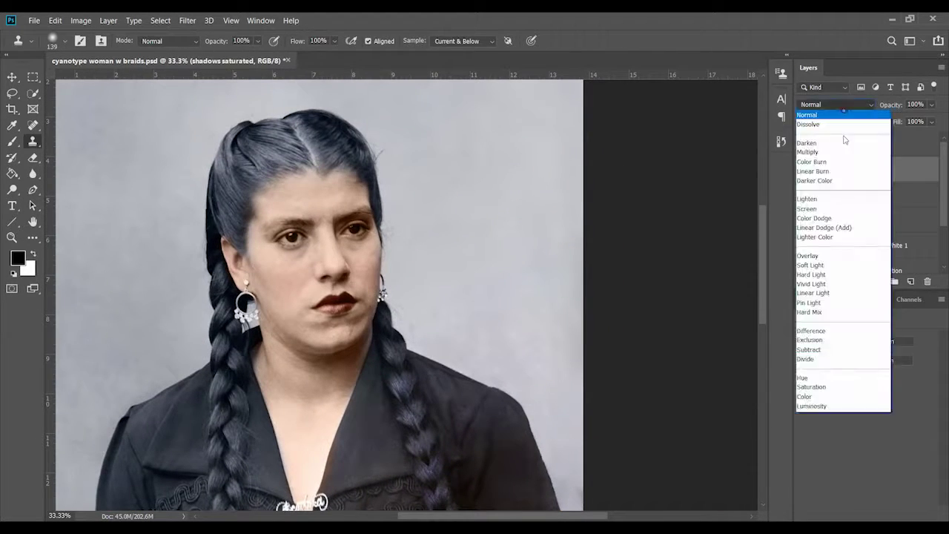
pyautogui.click(823, 398)
pyautogui.click(688, 334)
pyautogui.click(894, 279)
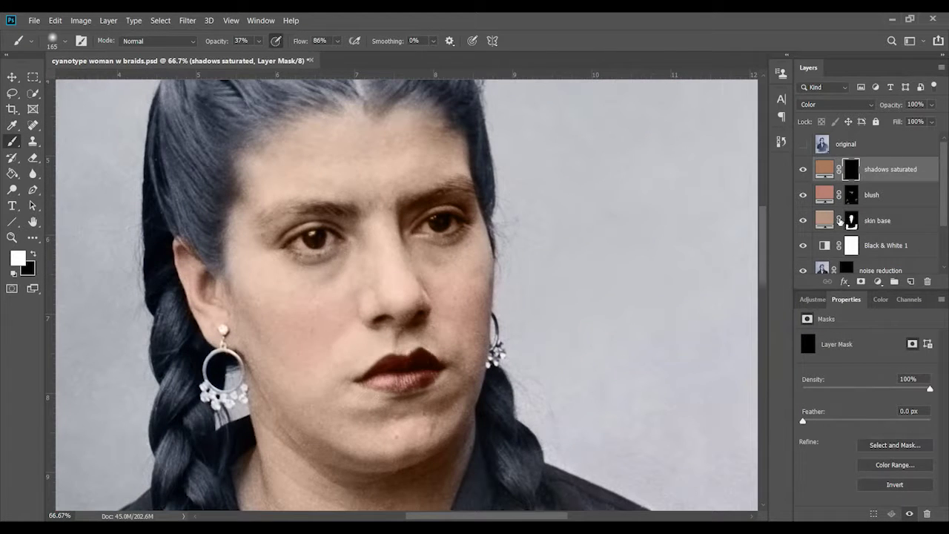
# Refine the skin base mask edges with a smaller brush at 100% zoom.
pyautogui.click(853, 220)
pyautogui.hotkey('ctrl', '1')
pyautogui.rightClick(269, 232)
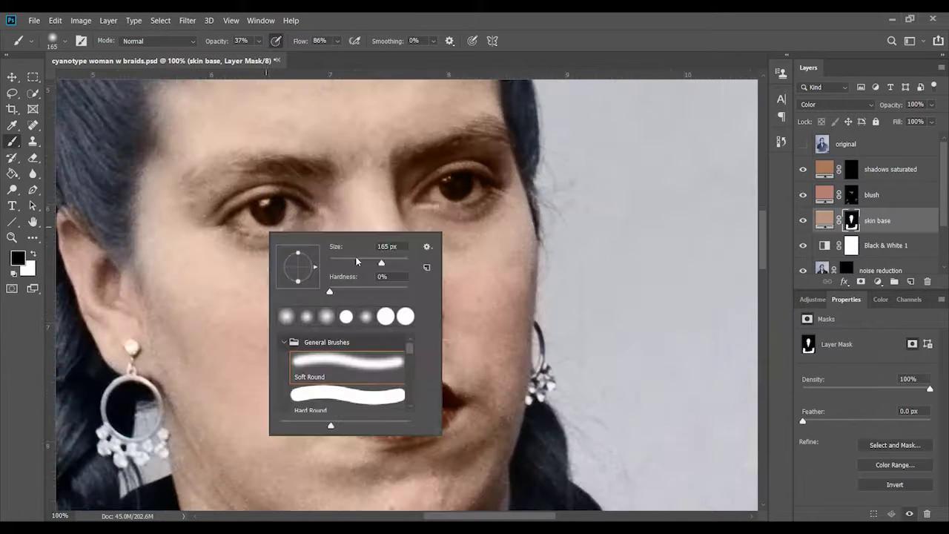
pyautogui.click(241, 218)
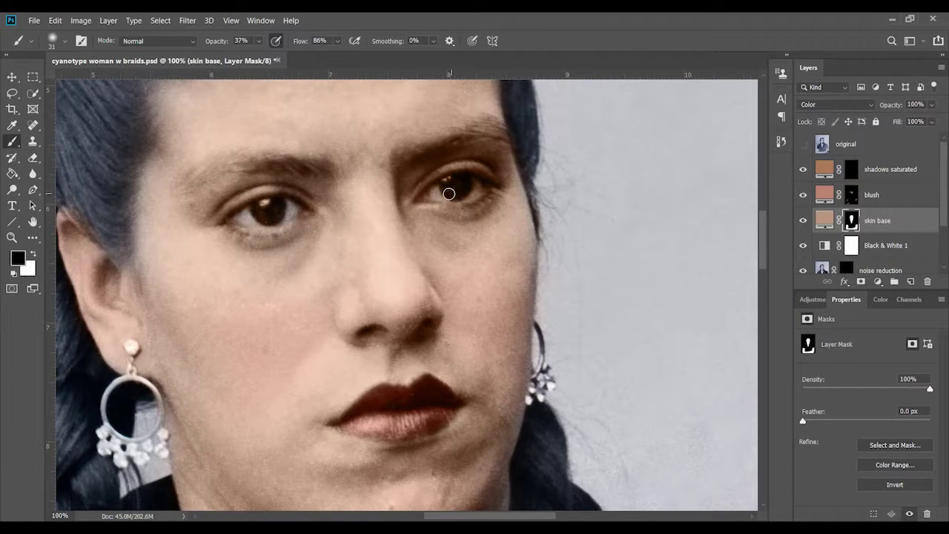
# Paint the shadow tone into the face and chin shadows with 44 px and 86 px white brushes.
pyautogui.hotkey('ctrl', '-')
pyautogui.hotkey('alt', ']')
pyautogui.press('x')
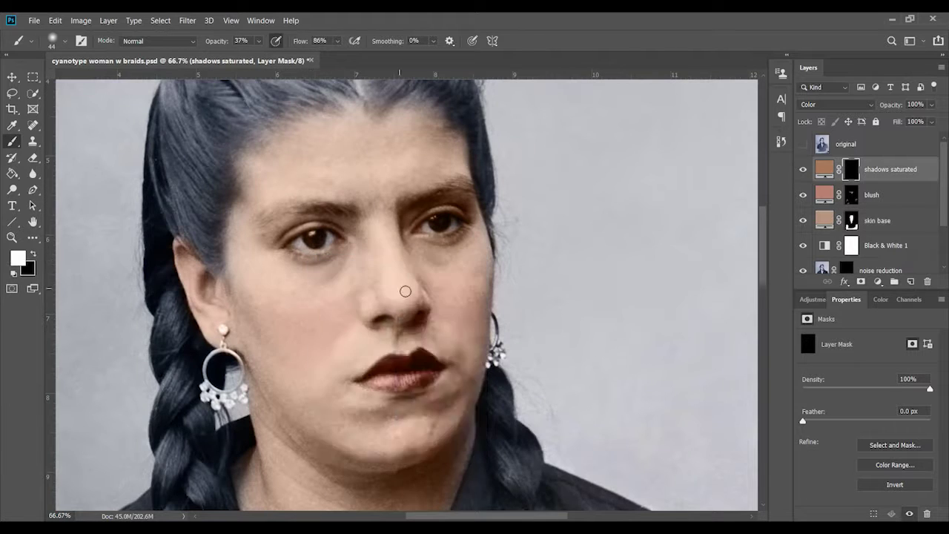
pyautogui.rightClick(401, 317)
pyautogui.hotkey('ctrl', '1')
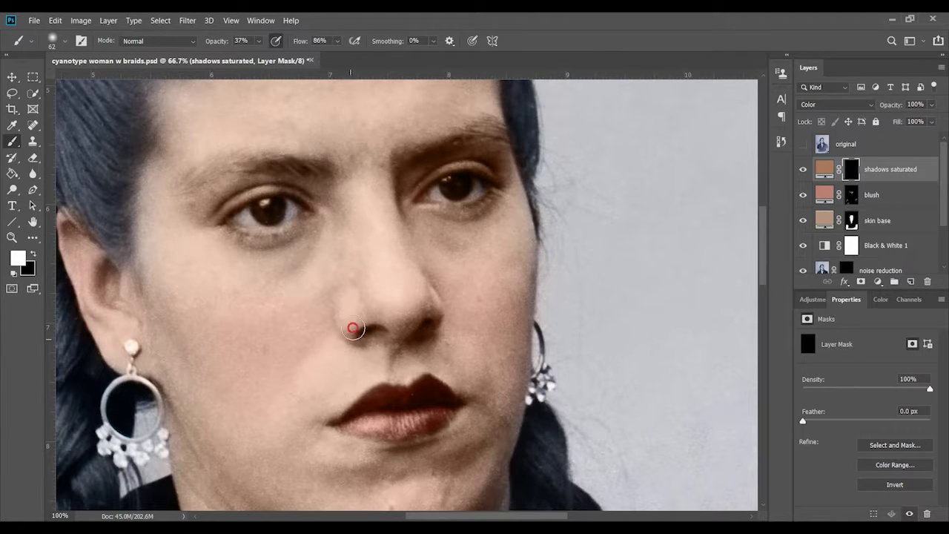
pyautogui.scroll(-2, 329, 392)
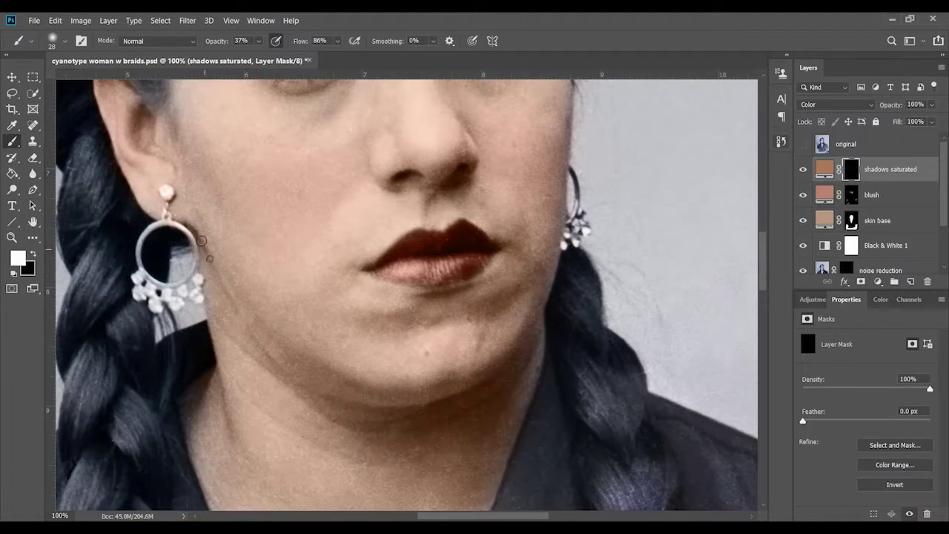
pyautogui.rightClick(311, 364)
pyautogui.press('Return')
pyautogui.scroll(-2, 427, 354)
pyautogui.rightClick(402, 290)
pyautogui.press('Return')
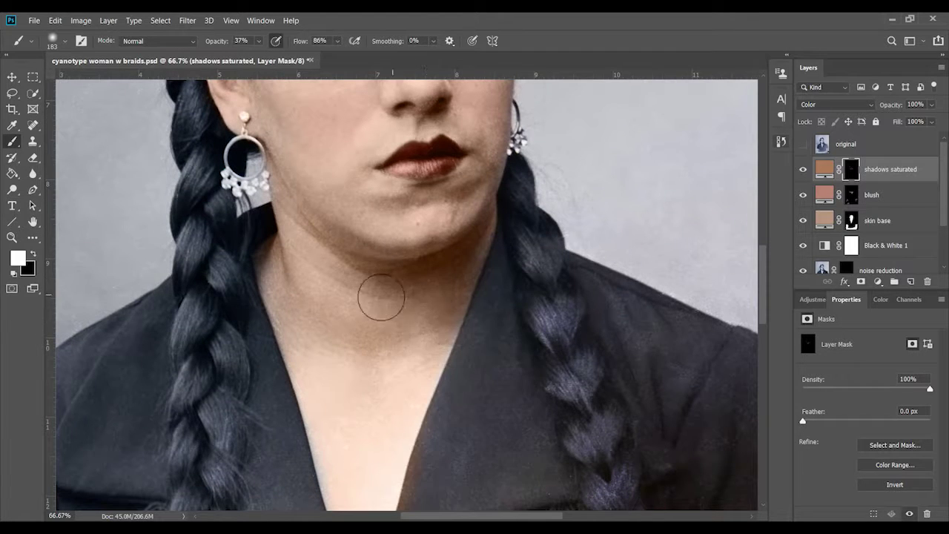
# Paint the shadow tone along the neck and arm shadows with a 32 px brush.
pyautogui.scroll(4, 311, 348)
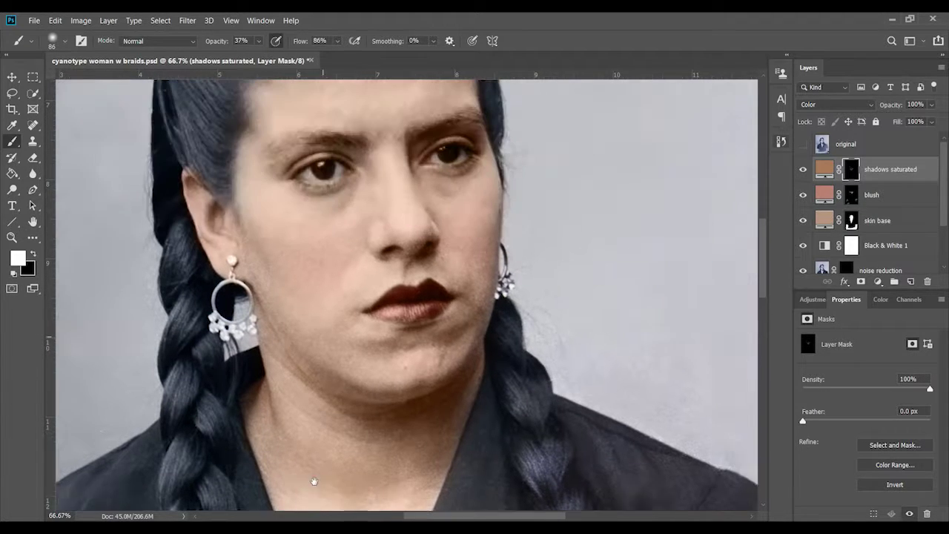
pyautogui.scroll(1, 352, 383)
pyautogui.scroll(1, 312, 371)
pyautogui.scroll(-1, 393, 417)
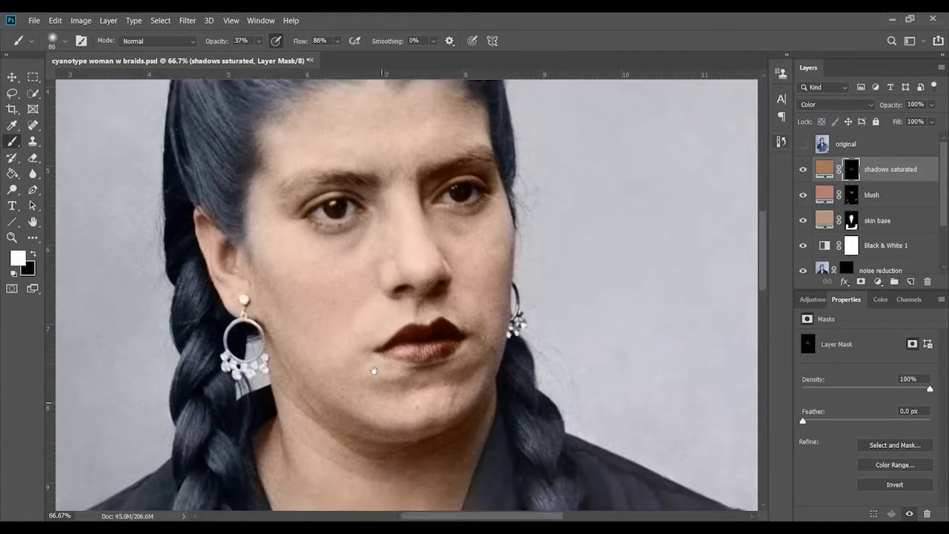
pyautogui.scroll(1, 371, 385)
pyautogui.scroll(-6, 219, 301)
pyautogui.rightClick(292, 408)
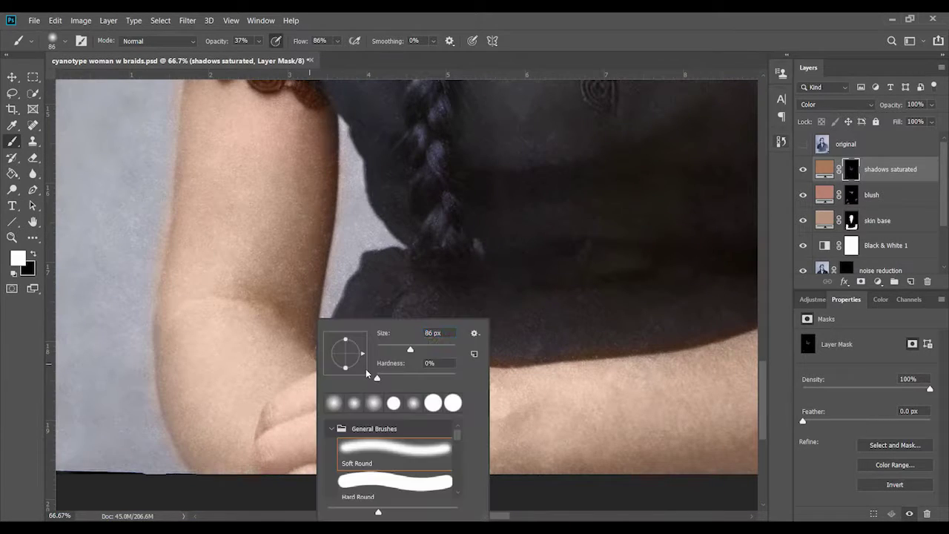
pyautogui.moveTo(415, 345); pyautogui.dragTo(371, 345)
pyautogui.press('Return')
pyautogui.hscroll(10, 324, 459)
pyautogui.scroll(3, 324, 460)
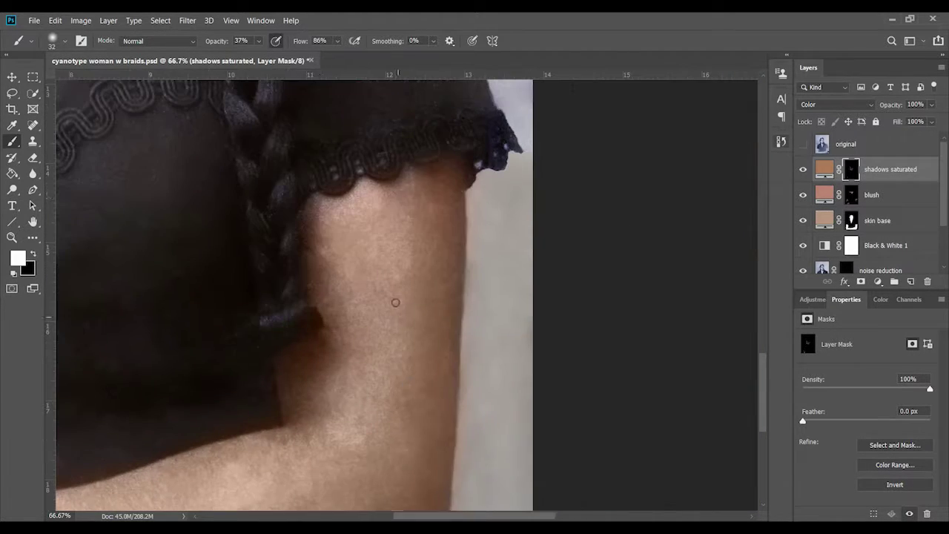
pyautogui.scroll(-2, 506, 274)
# Touch up the cheek blush on the blush layer with a 53 px brush, then smaller.
pyautogui.scroll(-1, 505, 275)
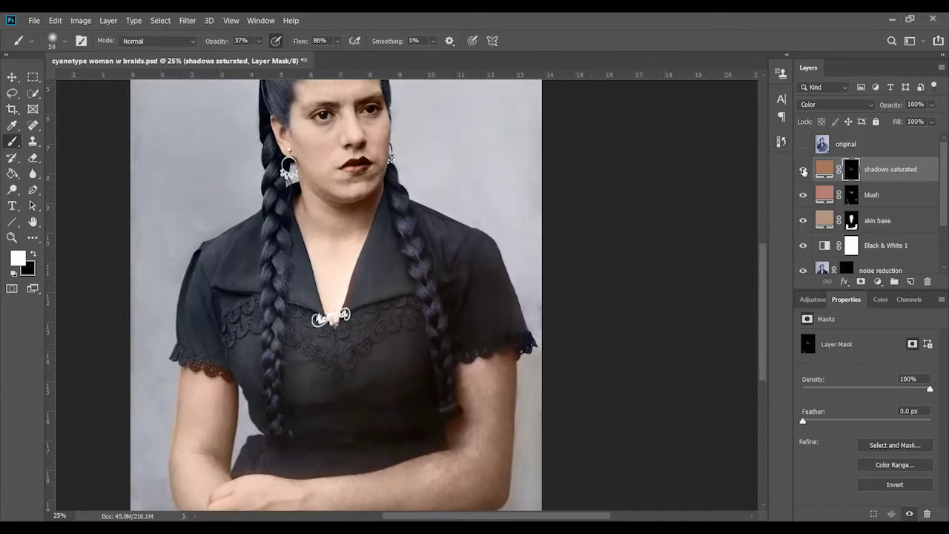
pyautogui.moveTo(579, 220); pyautogui.dragTo(572, 287)
pyautogui.click(875, 195)
pyautogui.scroll(3, 221, 292)
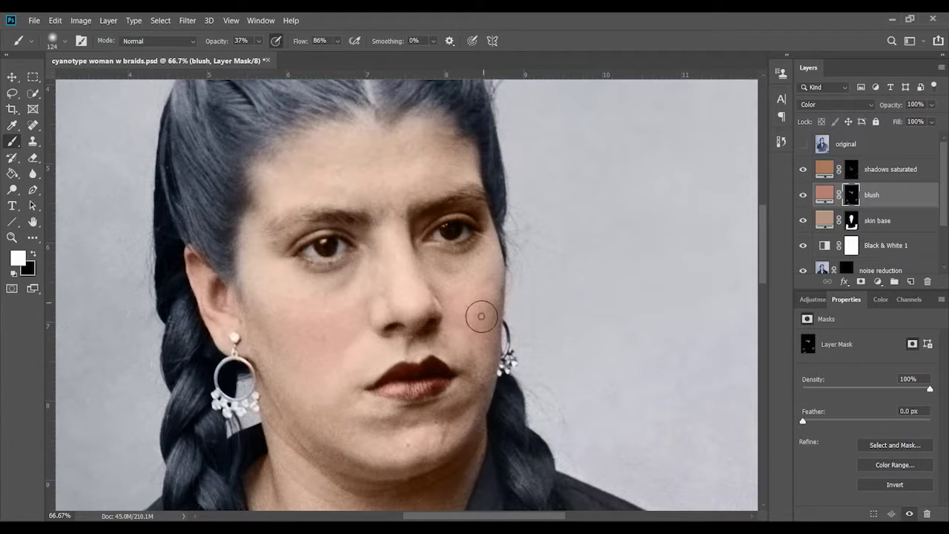
pyautogui.rightClick(314, 258)
pyautogui.press('Return')
pyautogui.scroll(1, 406, 310)
pyautogui.press('[')
pyautogui.press('[')
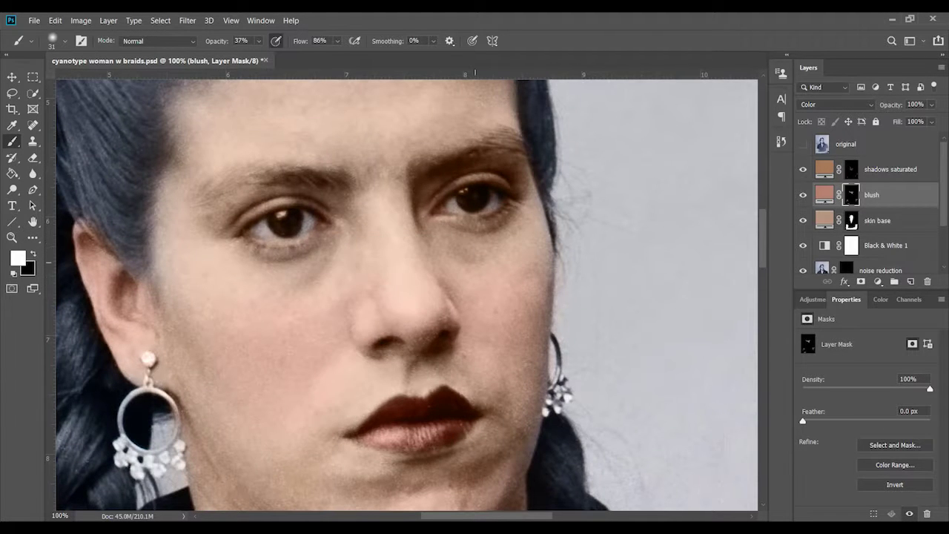
# Touch up the skin base mask along the hairline.
pyautogui.hotkey('alt', '[')
pyautogui.scroll(3, 303, 334)
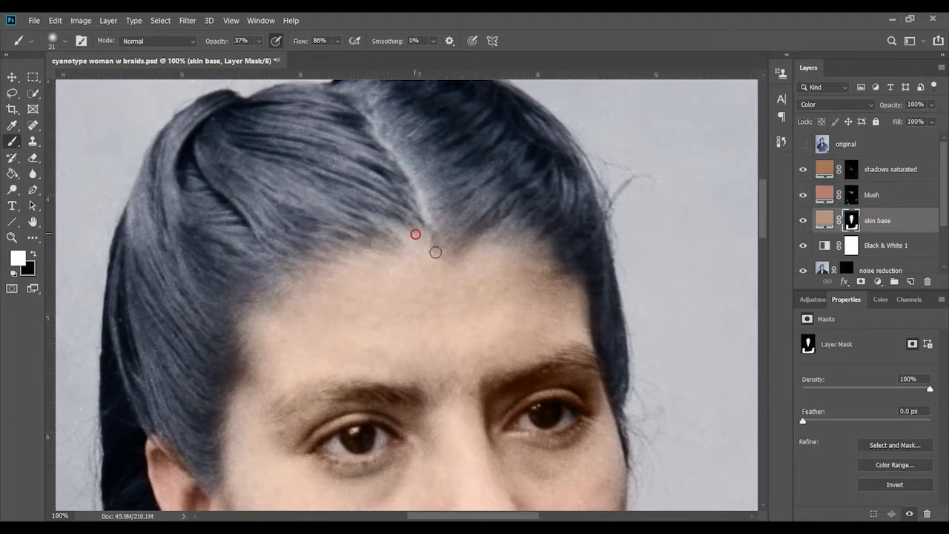
pyautogui.scroll(1, 517, 254)
pyautogui.scroll(-3, 519, 252)
pyautogui.scroll(-3, 541, 248)
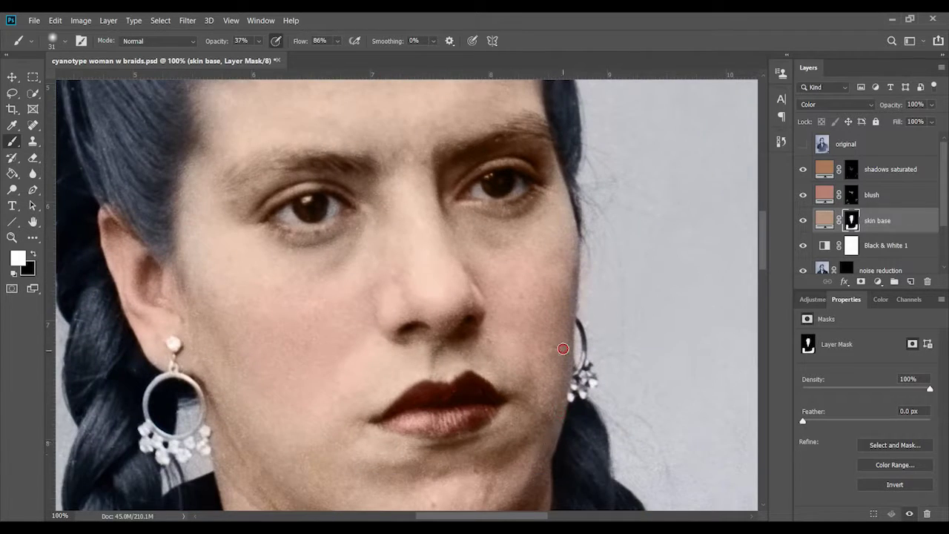
pyautogui.scroll(-1, 567, 245)
pyautogui.scroll(-3, 318, 189)
pyautogui.scroll(-3, 515, 245)
pyautogui.scroll(-3, 460, 267)
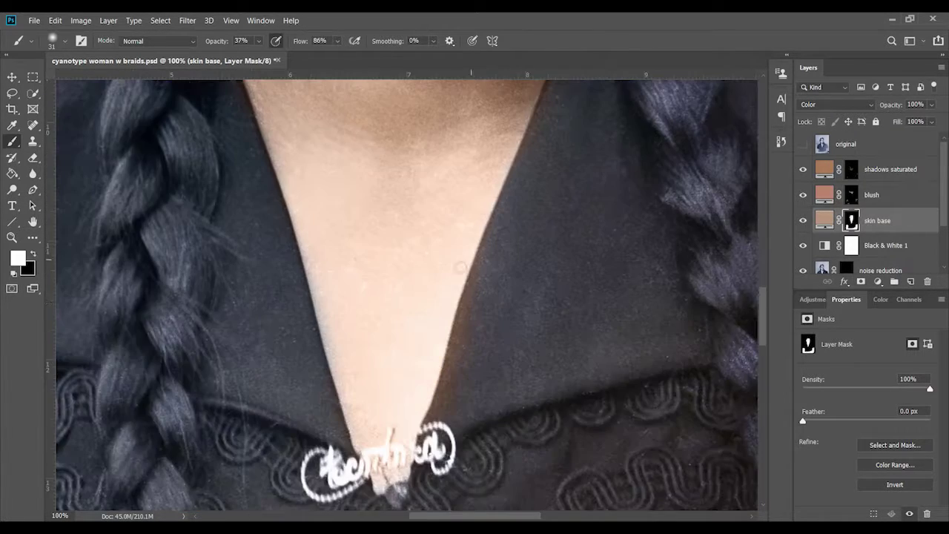
pyautogui.scroll(5, 435, 333)
pyautogui.scroll(3, 434, 333)
# Return to the blush layer and enlarge the brush to 152 px.
pyautogui.hotkey('ctrl', '-')
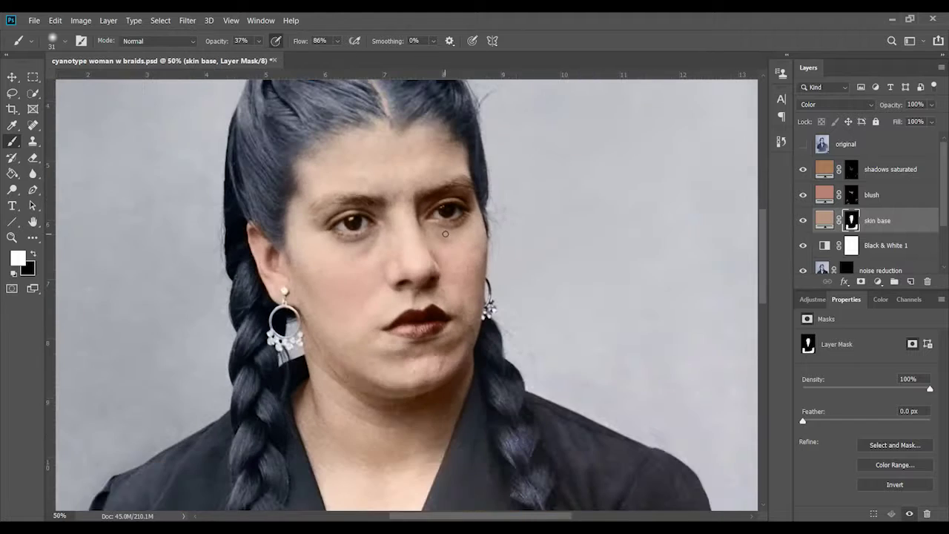
pyautogui.hotkey('alt', ']')
pyautogui.rightClick(428, 297)
pyautogui.moveTo(429, 297); pyautogui.dragTo(439, 297)
pyautogui.press('Return')
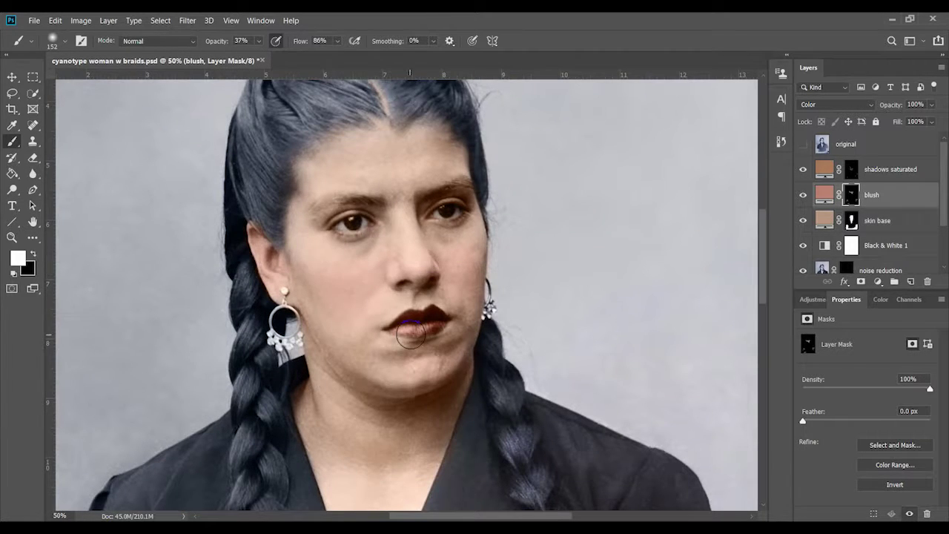
# Create a new layer above shadows saturated and start naming it 'shadows unsaturated'.
pyautogui.hotkey('alt', ']')
pyautogui.hotkey('ctrl', 'shift', 'alt', 'n')
pyautogui.doubleClick(852, 169)
# Name the layer 'shadows unsaturated' and make it a light beige solid colour fill.
pyautogui.write('shadows unsaturated')
pyautogui.press('Return')
pyautogui.press('x')
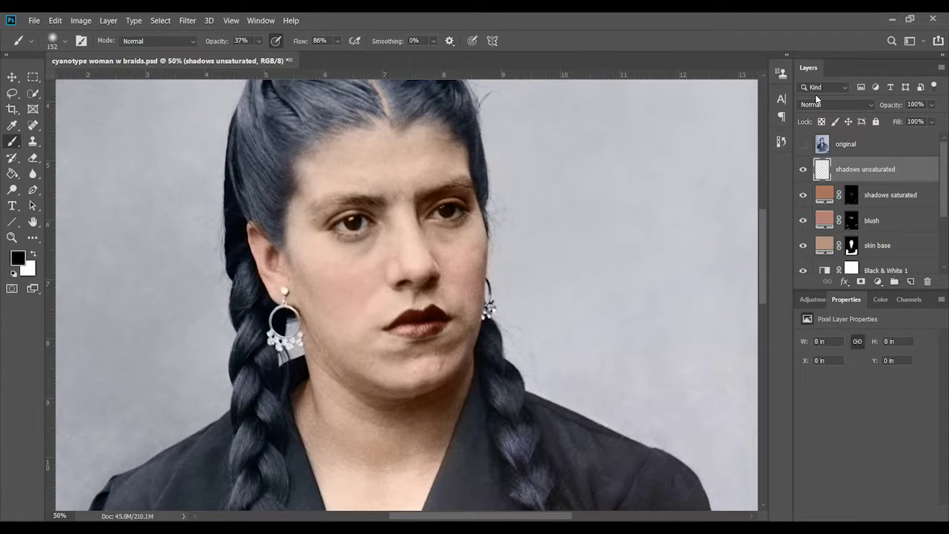
pyautogui.click(878, 282)
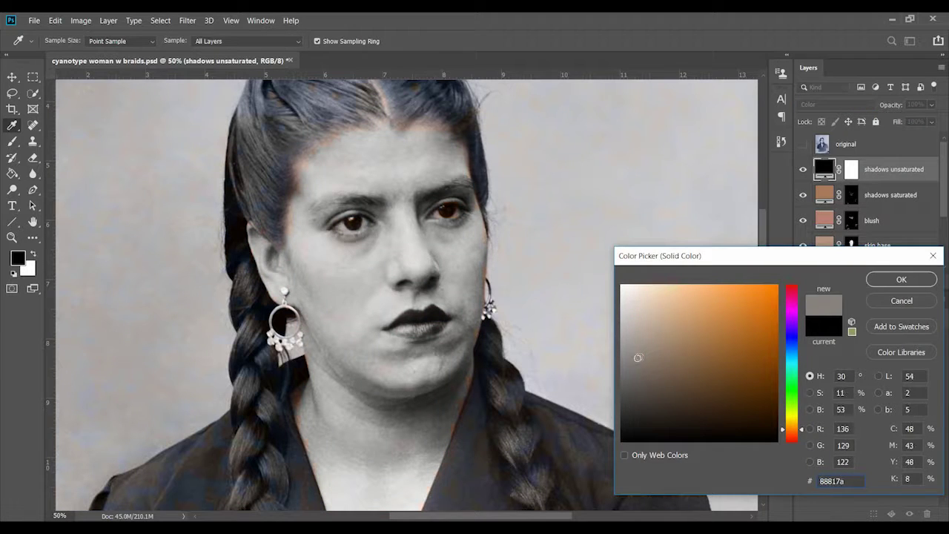
pyautogui.moveTo(635, 355); pyautogui.dragTo(638, 309)
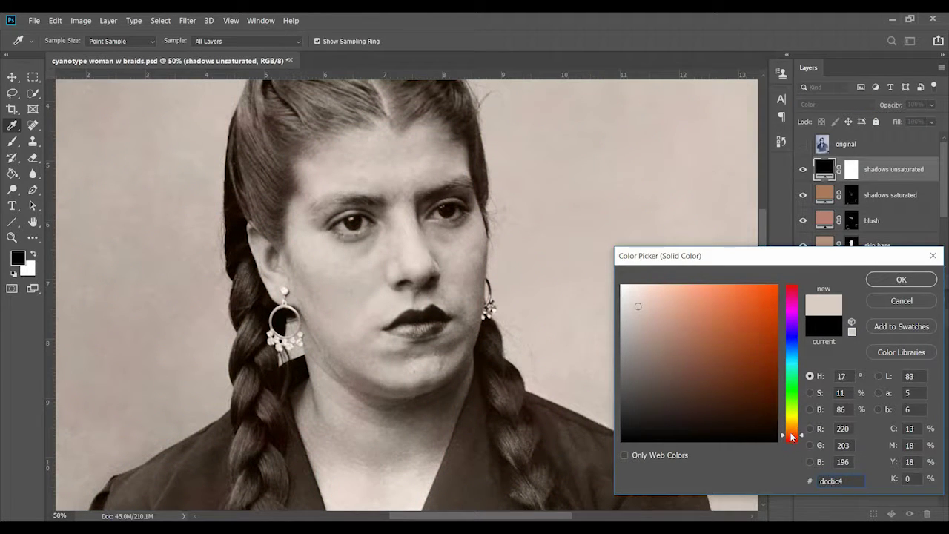
pyautogui.click(901, 278)
# Invert the beige fill's mask and set a 37 px brush, zoomed in on the face.
pyautogui.press('b')
pyautogui.press('d')
pyautogui.click(895, 484)
pyautogui.hotkey('ctrl', '+')
pyautogui.hotkey('ctrl', '+')
pyautogui.press('[')
pyautogui.press('[')
pyautogui.press('[')
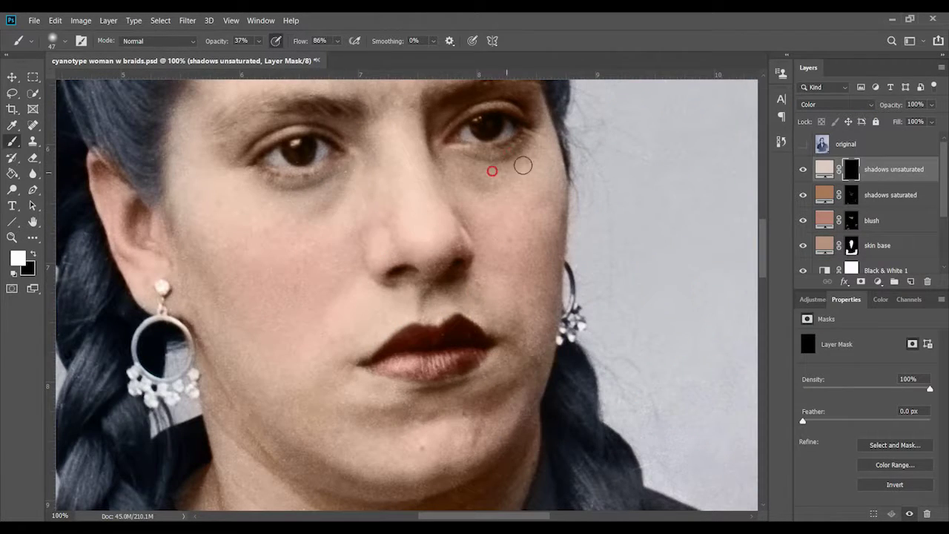
pyautogui.scroll(2, 519, 207)
pyautogui.rightClick(561, 280)
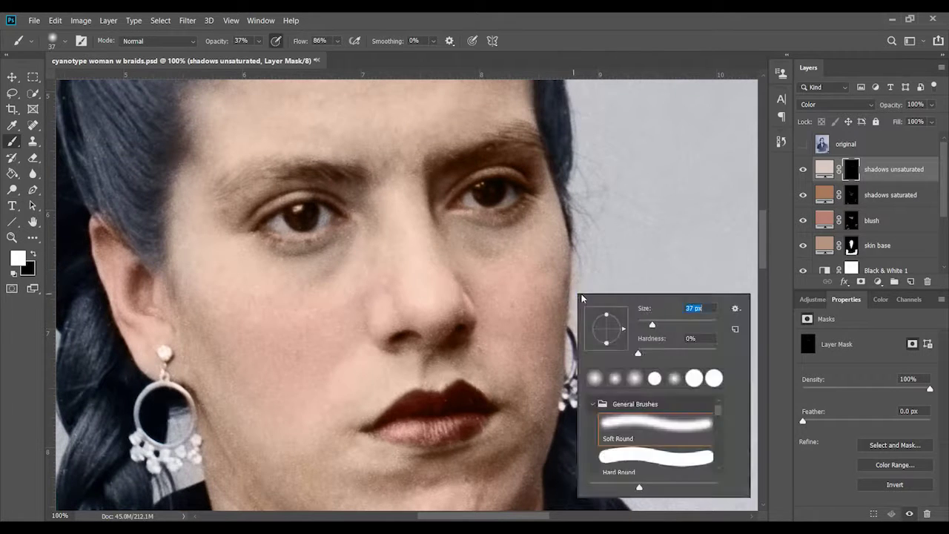
pyautogui.press('Escape')
pyautogui.scroll(-4, 519, 297)
# Paint beige into the left cheek shadow, then remove it beside the nose with a 77 px brush.
pyautogui.moveTo(240, 286); pyautogui.dragTo(288, 355)
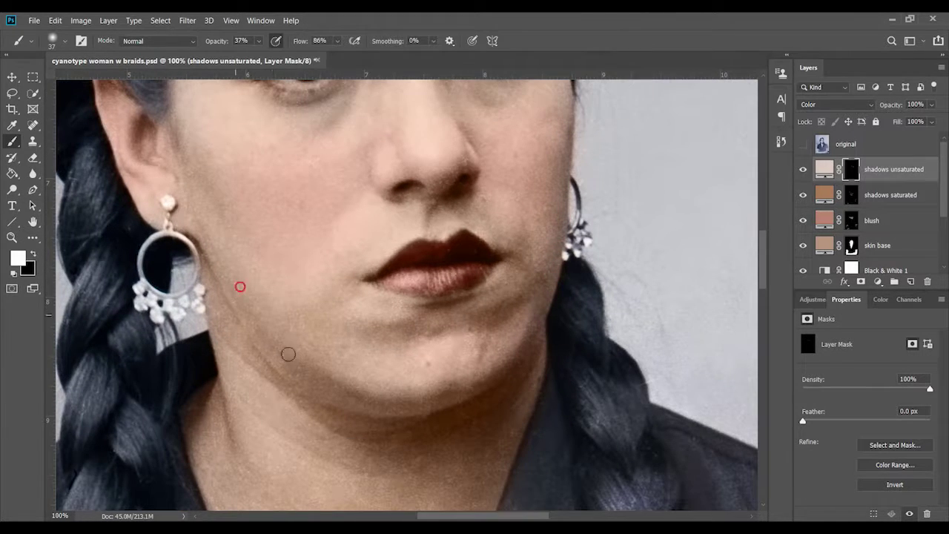
pyautogui.hotkey('ctrl', '-')
pyautogui.scroll(-3, 476, 222)
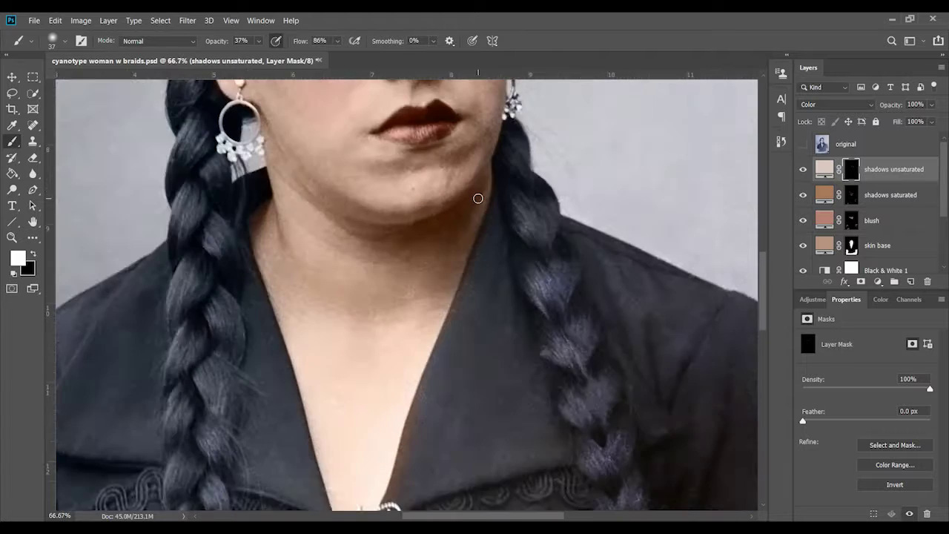
pyautogui.scroll(5, 477, 198)
pyautogui.press(']')
pyautogui.press(']')
pyautogui.press(']')
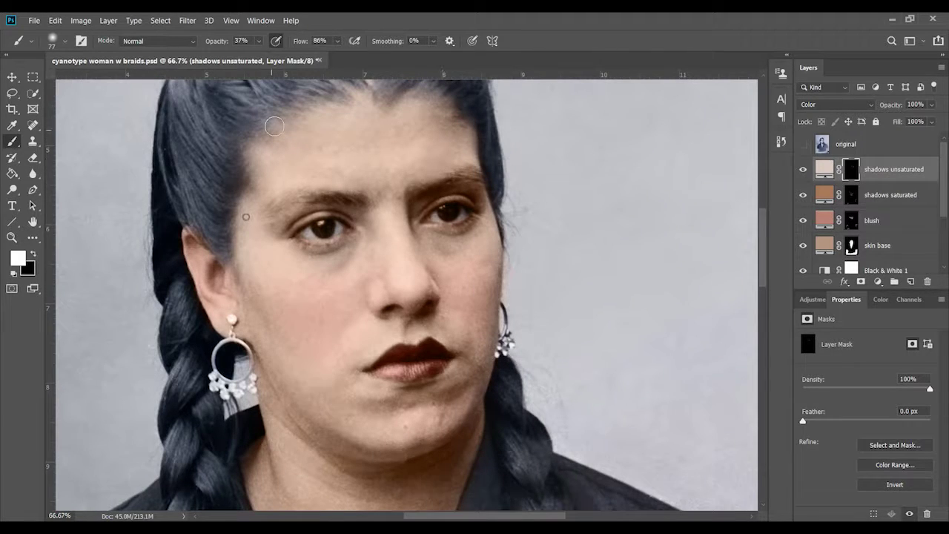
pyautogui.click(33, 255)
pyautogui.moveTo(299, 248); pyautogui.dragTo(320, 249)
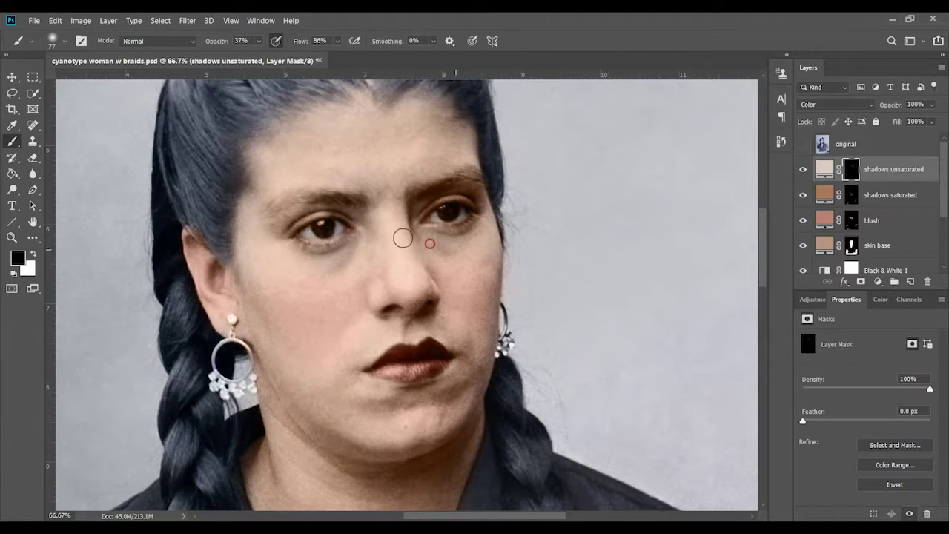
# Zoom out to bring the torso into view for the dress colour.
pyautogui.scroll(-1, 365, 429)
pyautogui.hotkey('ctrl', '-')
pyautogui.hotkey('ctrl', '-')
pyautogui.scroll(-5, 363, 101)
pyautogui.moveTo(363, 101); pyautogui.dragTo(365, 137)
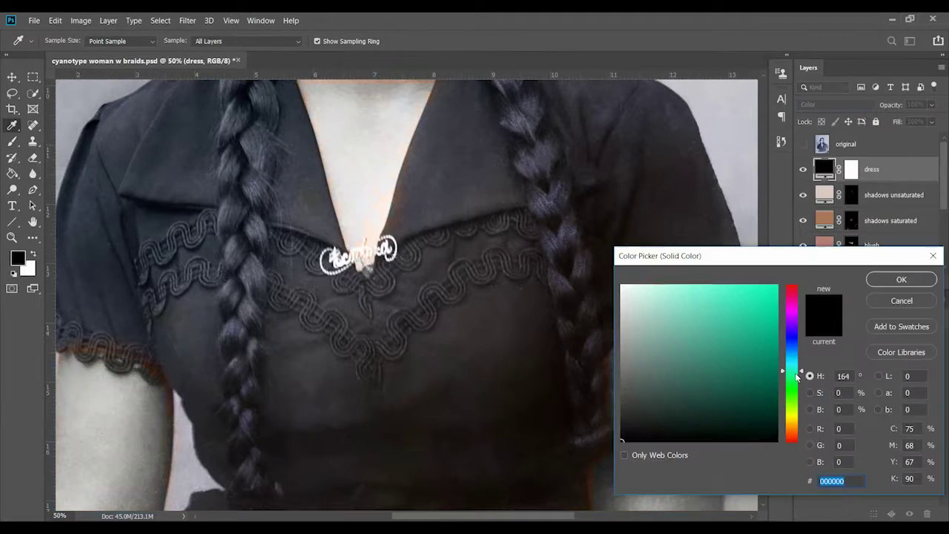
# Set the dress fill to dark teal and fill its mask within a selection of the dress.
pyautogui.click(640, 395)
pyautogui.press('Return')
pyautogui.press('w')
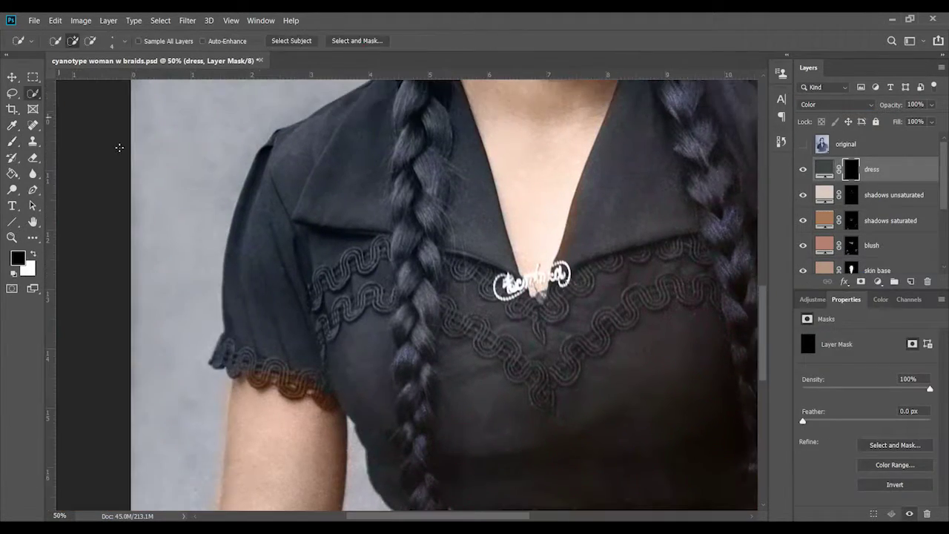
pyautogui.moveTo(249, 361)
pyautogui.mouseDown()
pyautogui.moveTo(494, 297)
pyautogui.moveTo(486, 343)
pyautogui.moveTo(434, 389)
pyautogui.moveTo(557, 511)
pyautogui.mouseUp()
pyautogui.hotkey('ctrl', '-')
pyautogui.hotkey('shift', 'BackSpace')
pyautogui.press('Return')
pyautogui.scroll(-3, 511, 196)
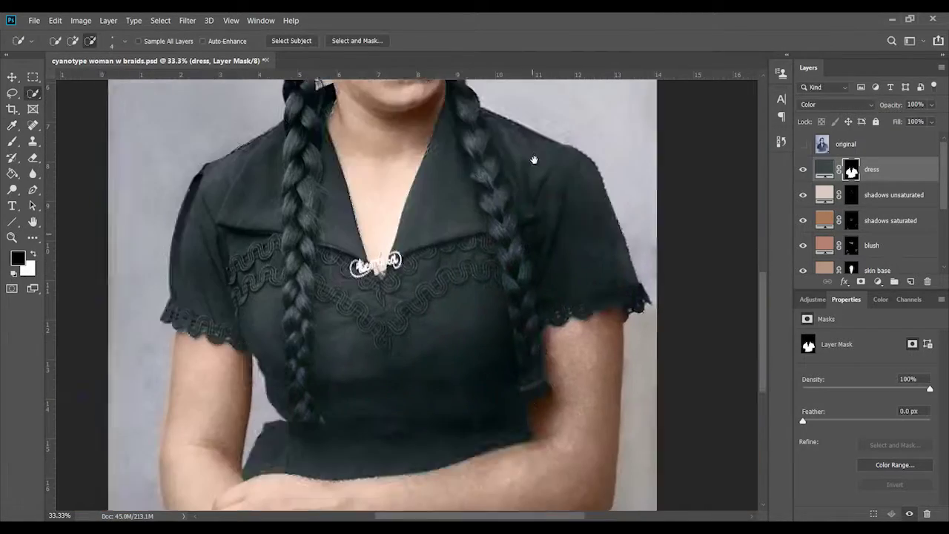
pyautogui.hotkey('ctrl', 'd')
# Refine the dress mask in white with a 91 px brush along the other arm.
pyautogui.press('b')
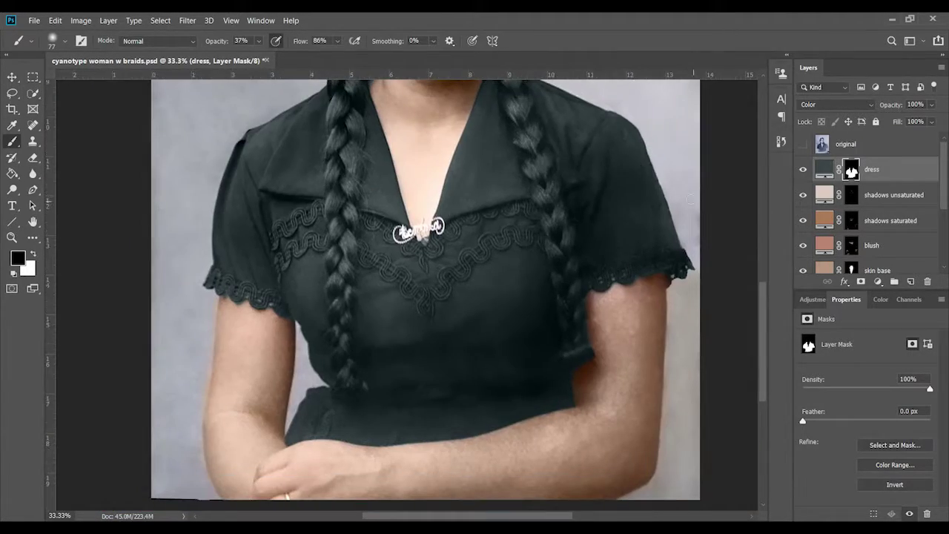
pyautogui.scroll(3, 635, 299)
pyautogui.scroll(-2, 497, 311)
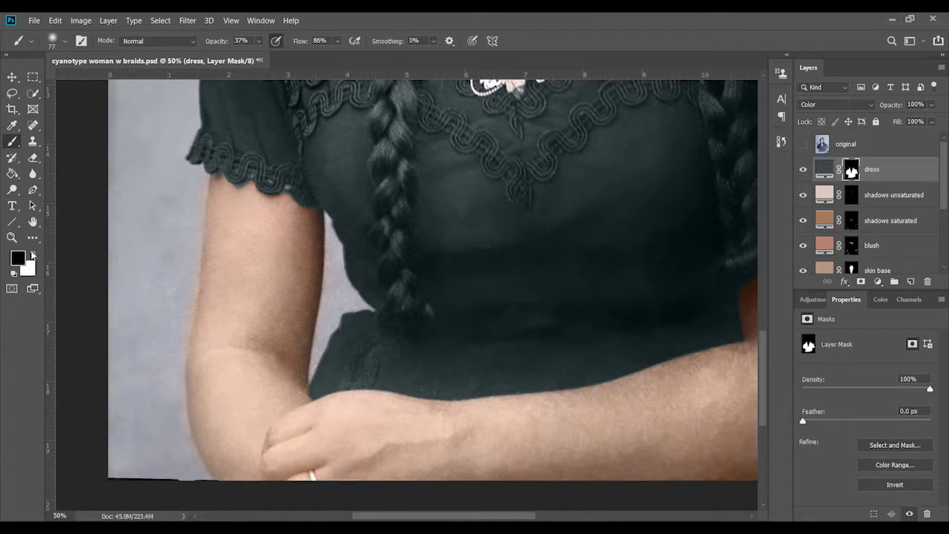
pyautogui.press('x')
pyautogui.rightClick(306, 210)
pyautogui.press('Return')
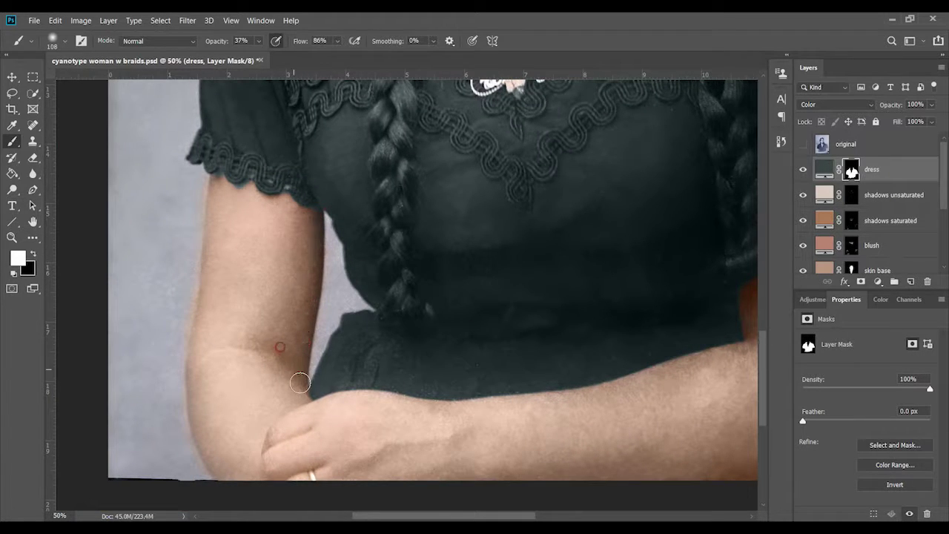
pyautogui.rightClick(338, 248)
pyautogui.write('91')
pyautogui.press('Return')
pyautogui.moveTo(753, 301); pyautogui.dragTo(473, 346)
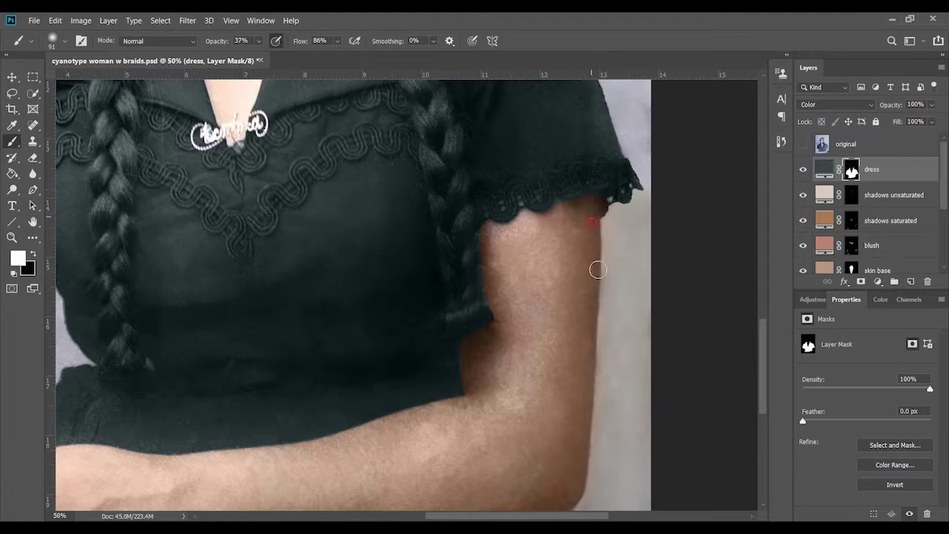
pyautogui.scroll(-2, 493, 312)
pyautogui.scroll(1, 493, 312)
# Add a new layer named 'dress shadow' and turn it into a solid colour fill.
pyautogui.scroll(-2, 493, 312)
pyautogui.press('x')
pyautogui.click(910, 281)
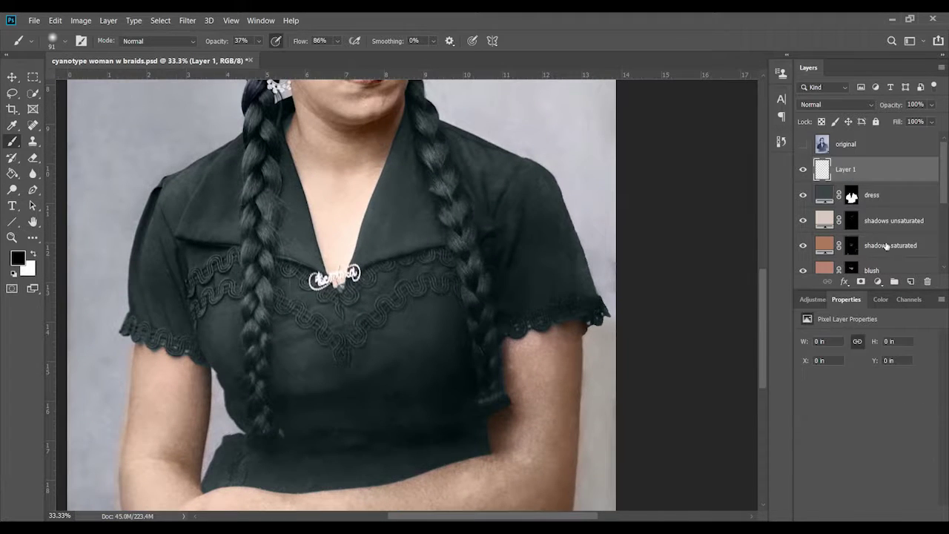
pyautogui.doubleClick(845, 169)
pyautogui.write('w')
pyautogui.press('Return')
pyautogui.click(878, 281)
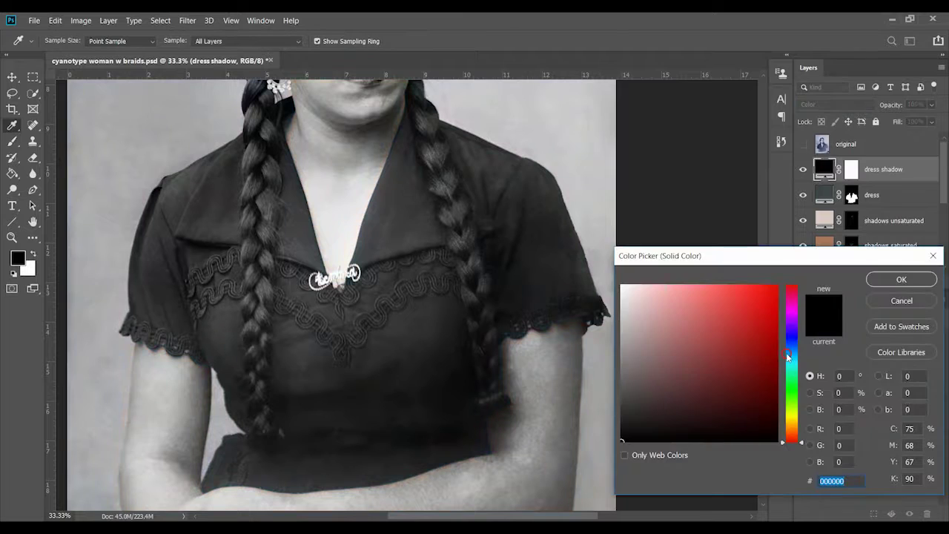
pyautogui.press('Return')
# Paint the dress shadow mask around the right braid and sleeve with 56 px and 199 px brushes.
pyautogui.scroll(2, 534, 272)
pyautogui.moveTo(533, 318); pyautogui.dragTo(442, 402)
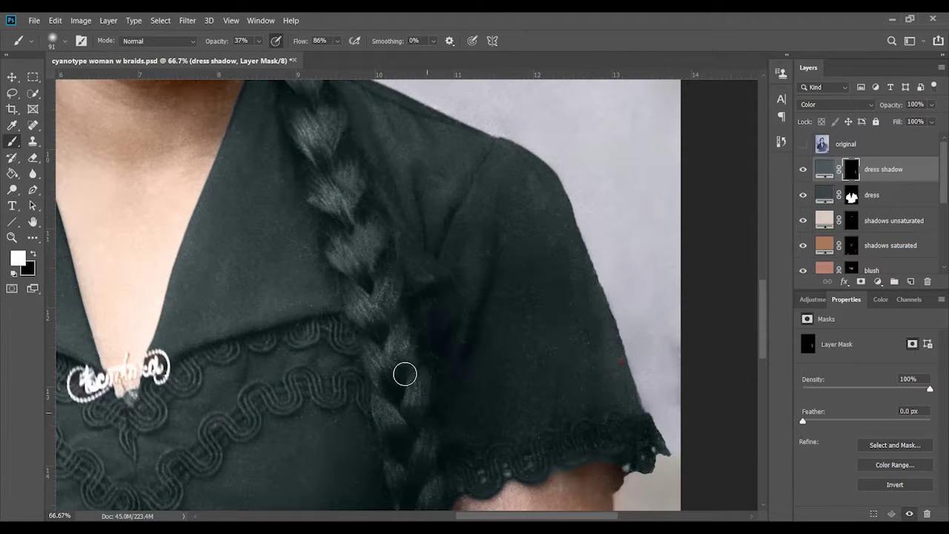
pyautogui.scroll(3, 405, 374)
pyautogui.scroll(-1, 480, 250)
pyautogui.scroll(-2, 331, 324)
pyautogui.hscroll(-2, 332, 324)
pyautogui.rightClick(329, 307)
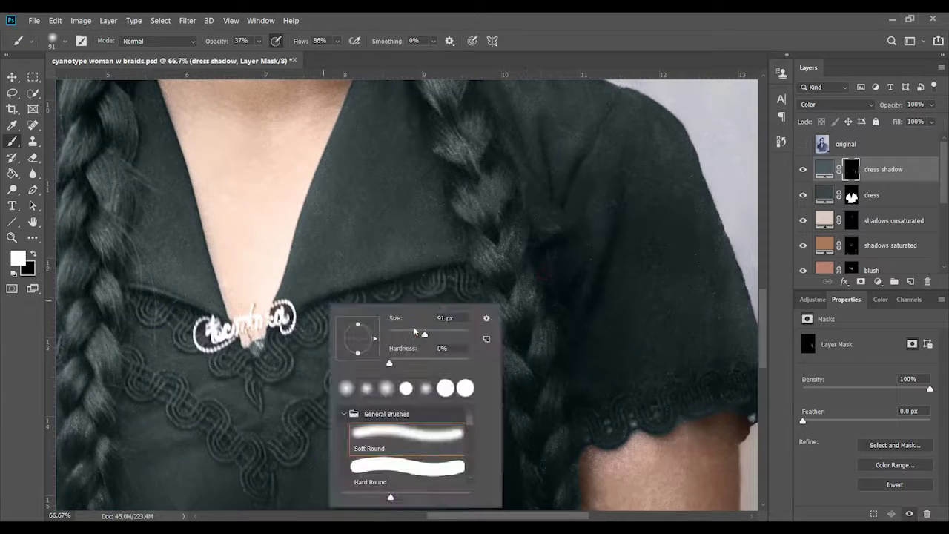
pyautogui.press('Return')
pyautogui.scroll(-1, 465, 276)
pyautogui.scroll(-3, 311, 373)
pyautogui.rightClick(426, 319)
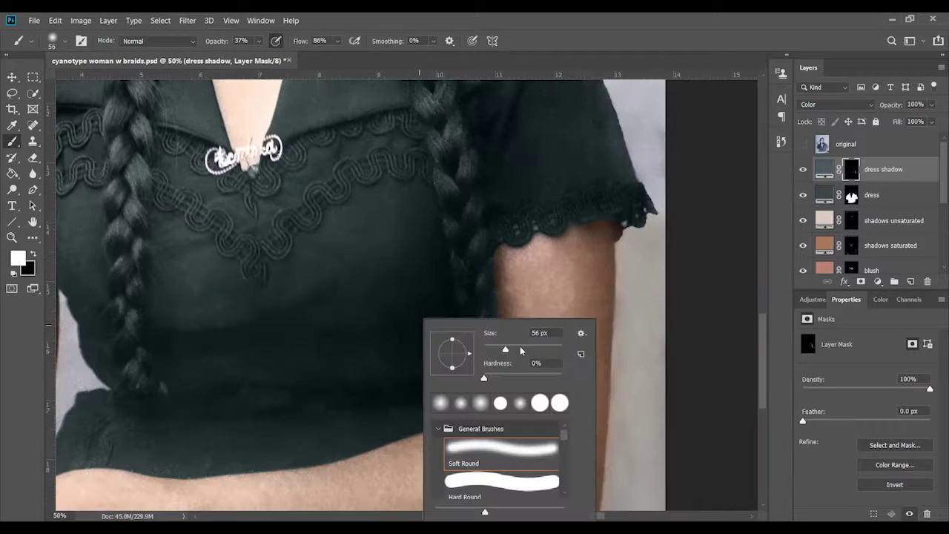
pyautogui.press('Return')
# Paint the dress shadow into the neck and collar with a 42 px brush.
pyautogui.hscroll(-3, 451, 385)
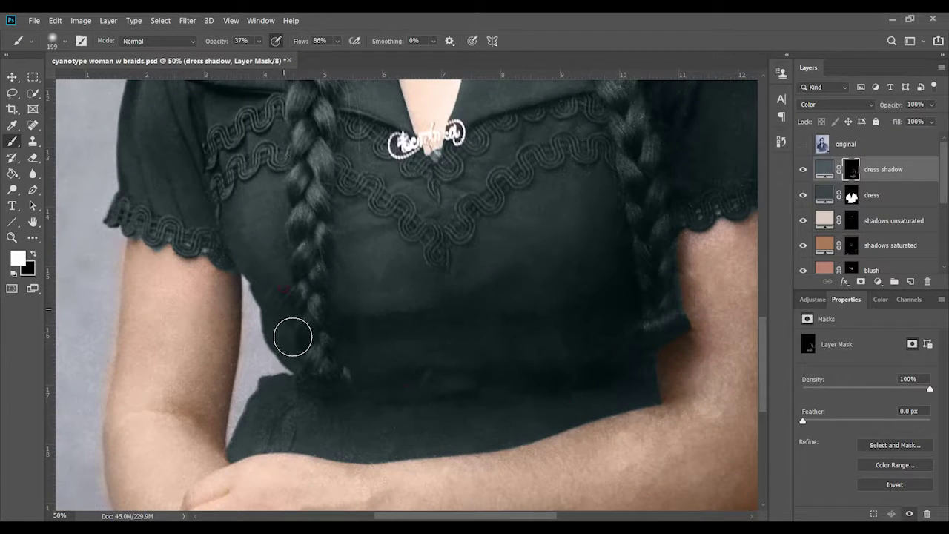
pyautogui.moveTo(469, 241); pyautogui.dragTo(508, 441)
pyautogui.rightClick(380, 337)
pyautogui.press('Return')
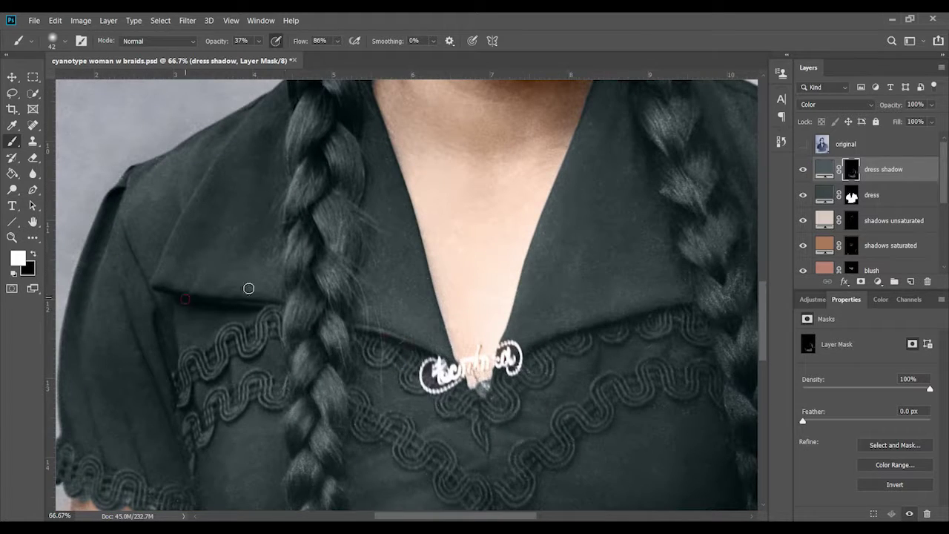
pyautogui.scroll(1, 248, 289)
pyautogui.scroll(-1, 354, 144)
pyautogui.hscroll(-2, 231, 187)
pyautogui.scroll(-2, 291, 377)
pyautogui.hscroll(1, 229, 322)
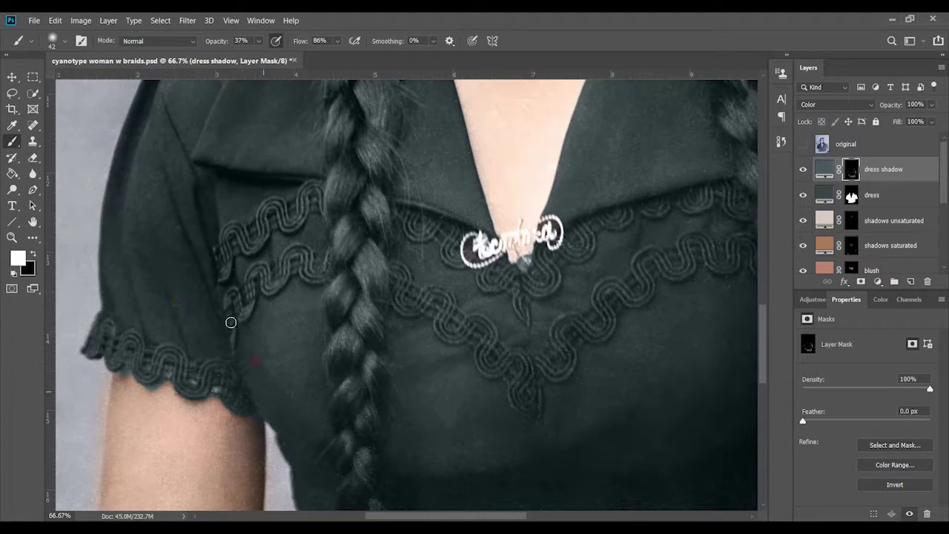
pyautogui.scroll(-1, 334, 355)
pyautogui.hscroll(1, 334, 355)
pyautogui.hscroll(1, 519, 277)
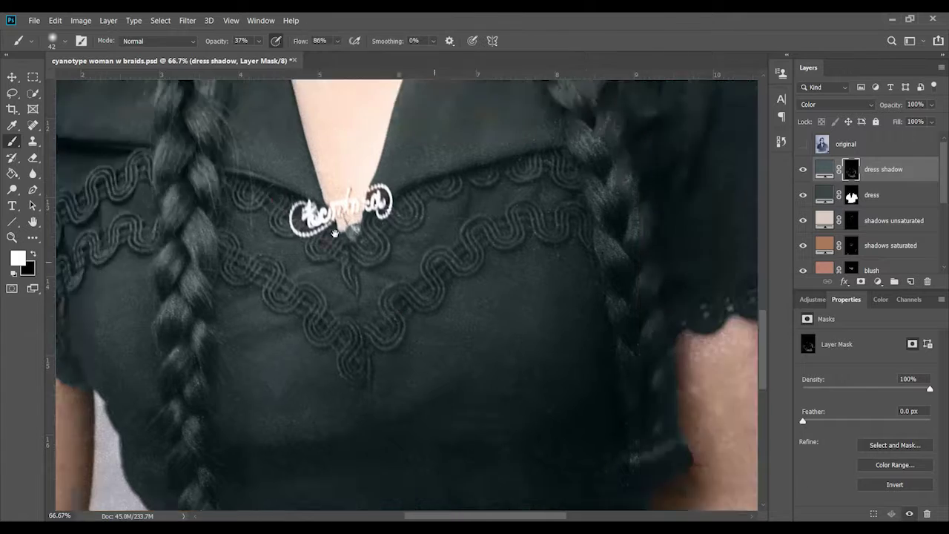
pyautogui.scroll(5, 325, 326)
# Select the dress layer's mask and swap the foreground and background colours.
pyautogui.hotkey('alt', '[')
pyautogui.press('x')
pyautogui.press('x')
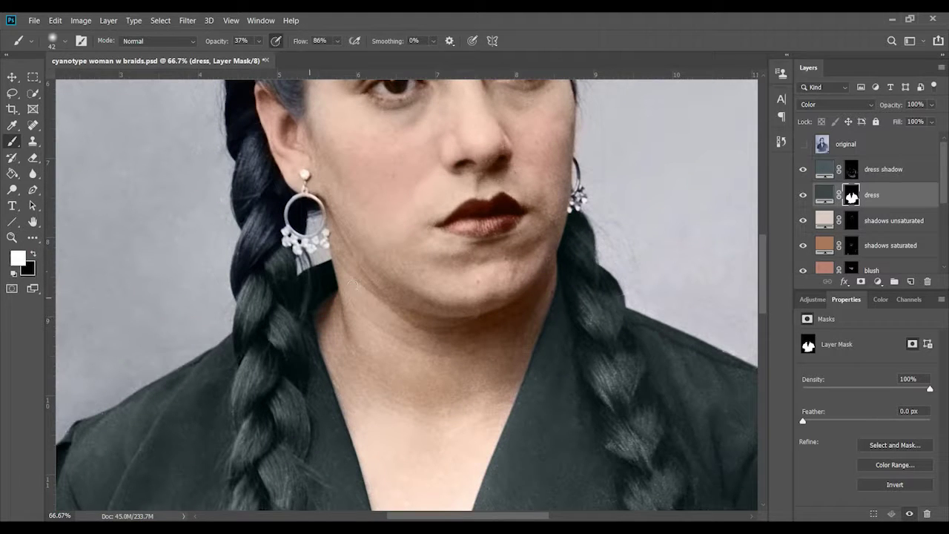
pyautogui.scroll(-3, 338, 295)
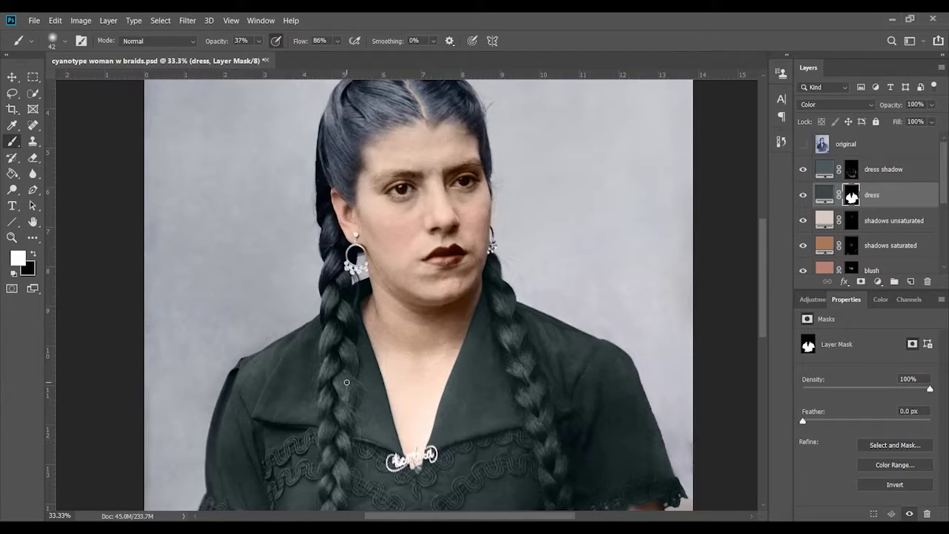
pyautogui.scroll(1, 348, 296)
pyautogui.scroll(2, 356, 296)
pyautogui.scroll(-2, 360, 296)
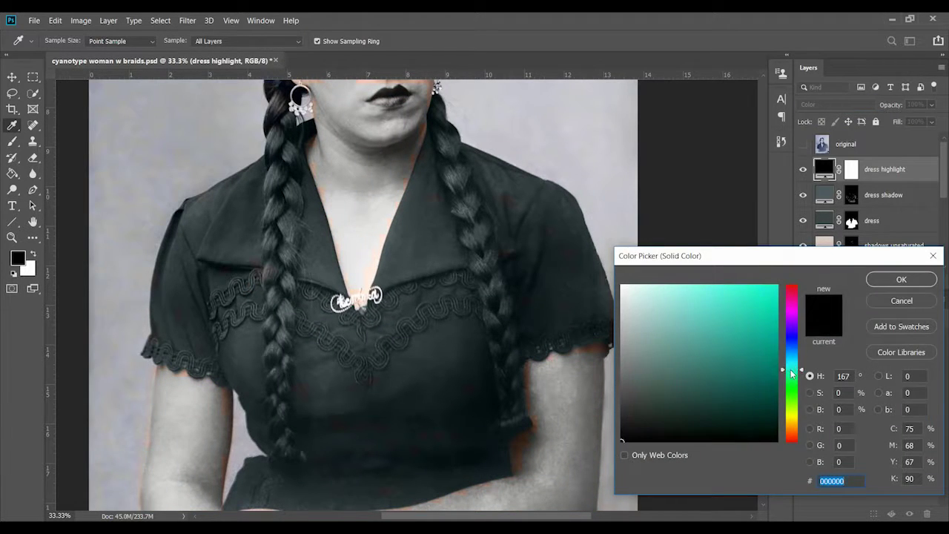
# Make the dress highlight grey with an inverted mask and a 199 px brush, then pick hair brown 422c22.
pyautogui.click(630, 359)
pyautogui.press('Return')
pyautogui.hotkey('ctrl', 'i')
pyautogui.press('b')
pyautogui.rightClick(424, 299)
pyautogui.press('Escape')
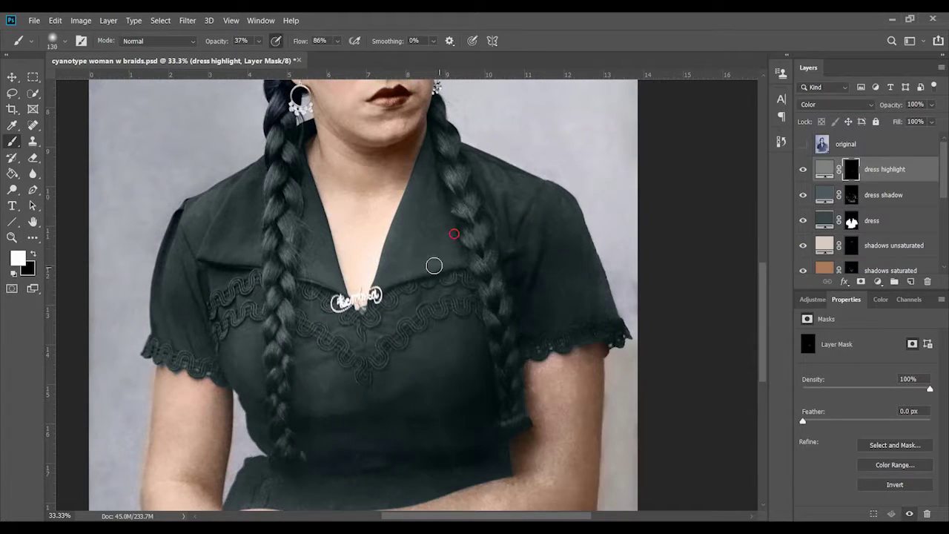
pyautogui.rightClick(427, 316)
pyautogui.press('Escape')
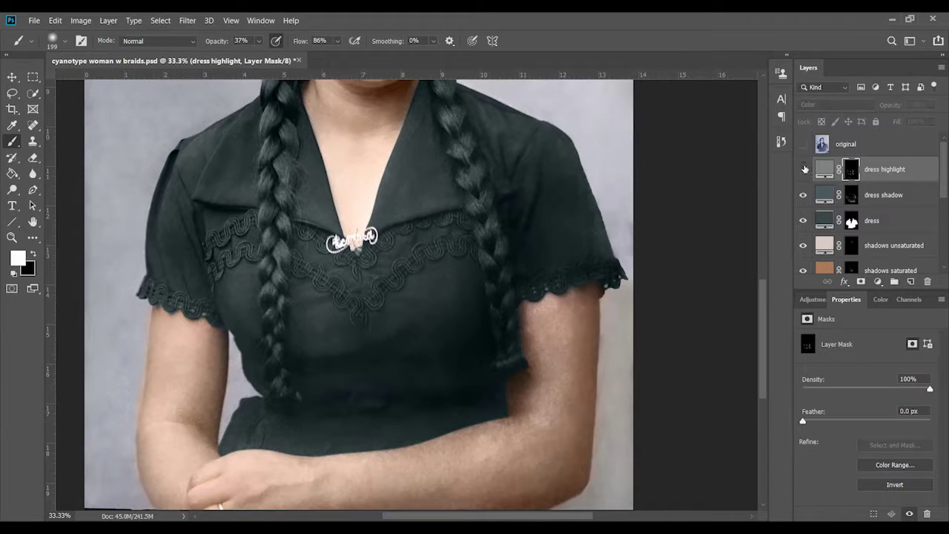
pyautogui.click(843, 170)
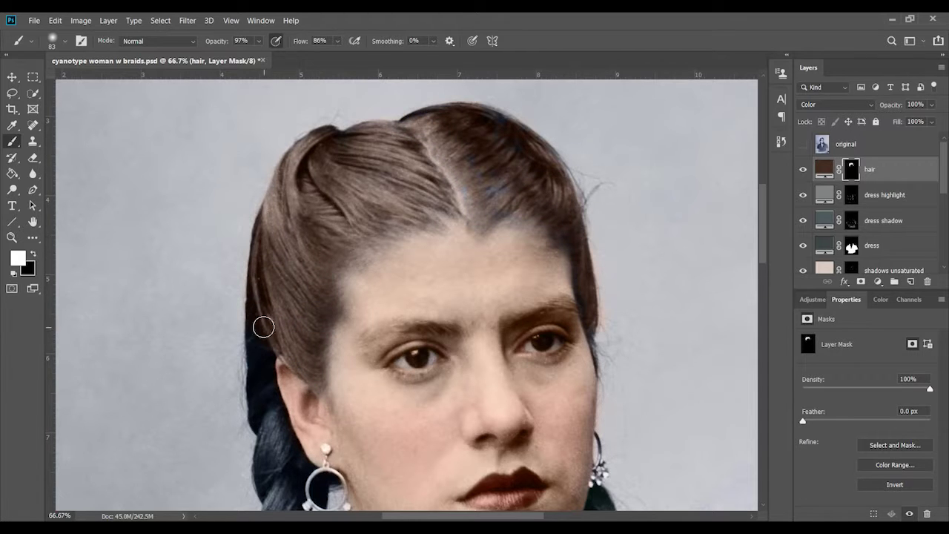
# Paint brown down the side of the hair and the full length of the left braid.
pyautogui.moveTo(262, 368); pyautogui.dragTo(297, 229)
pyautogui.moveTo(333, 361); pyautogui.dragTo(314, 149)
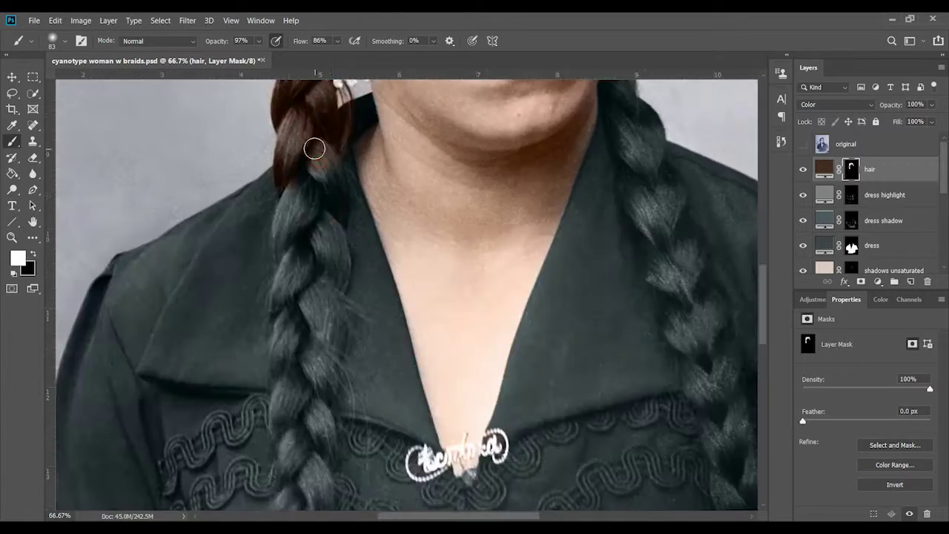
pyautogui.moveTo(294, 401); pyautogui.dragTo(289, 225)
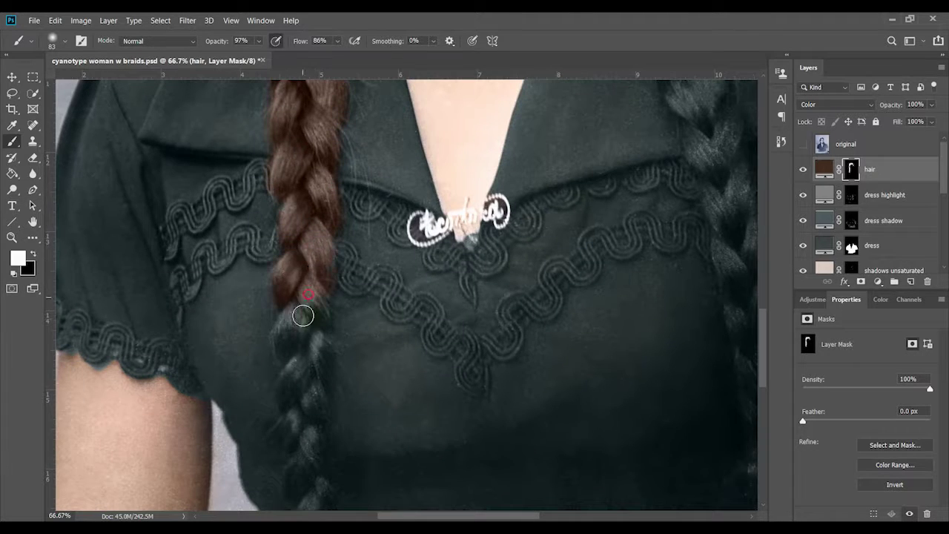
pyautogui.moveTo(289, 403); pyautogui.dragTo(303, 505)
pyautogui.moveTo(302, 505); pyautogui.dragTo(296, 286)
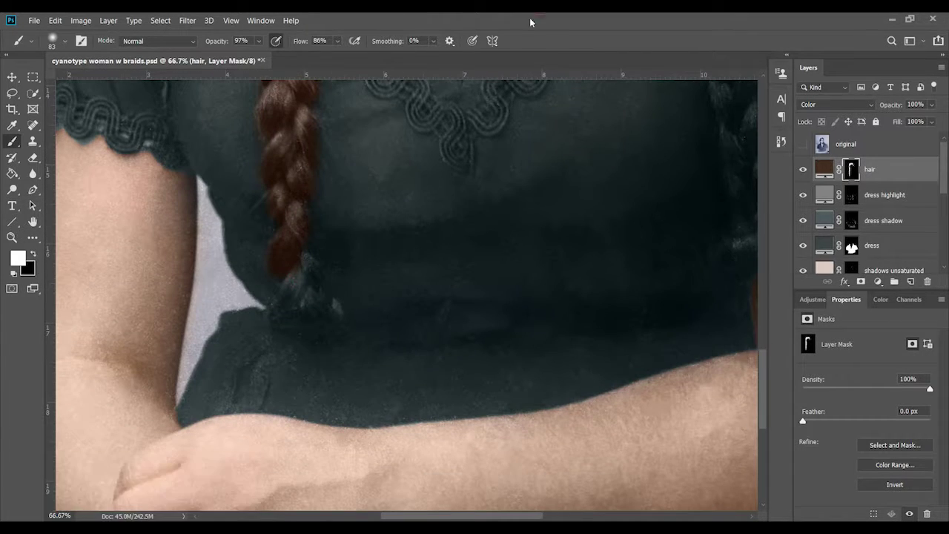
# Brown the remaining braid and top of the head with a 50 px brush, then zoom out.
pyautogui.hscroll(3, 500, 261)
pyautogui.scroll(3, 459, 315)
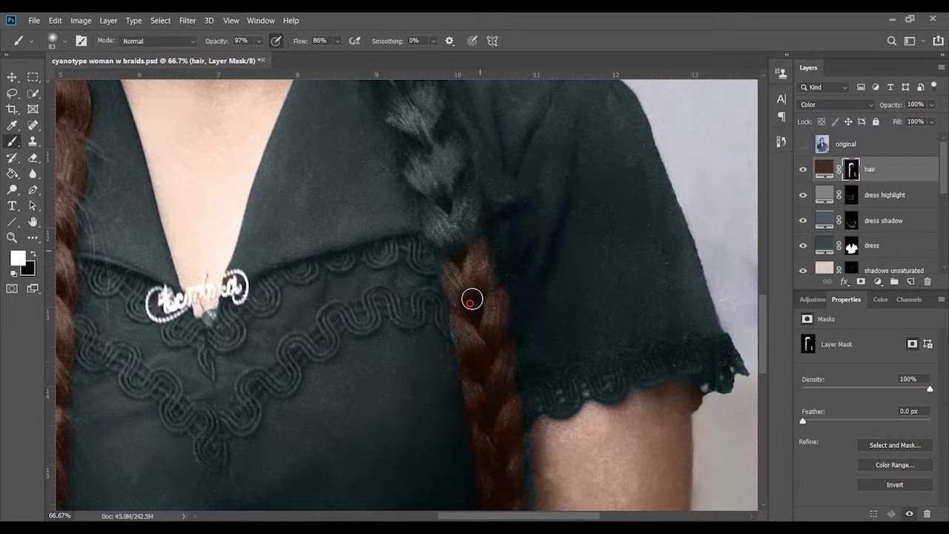
pyautogui.scroll(3, 434, 240)
pyautogui.moveTo(400, 285); pyautogui.dragTo(416, 303)
pyautogui.scroll(3, 378, 223)
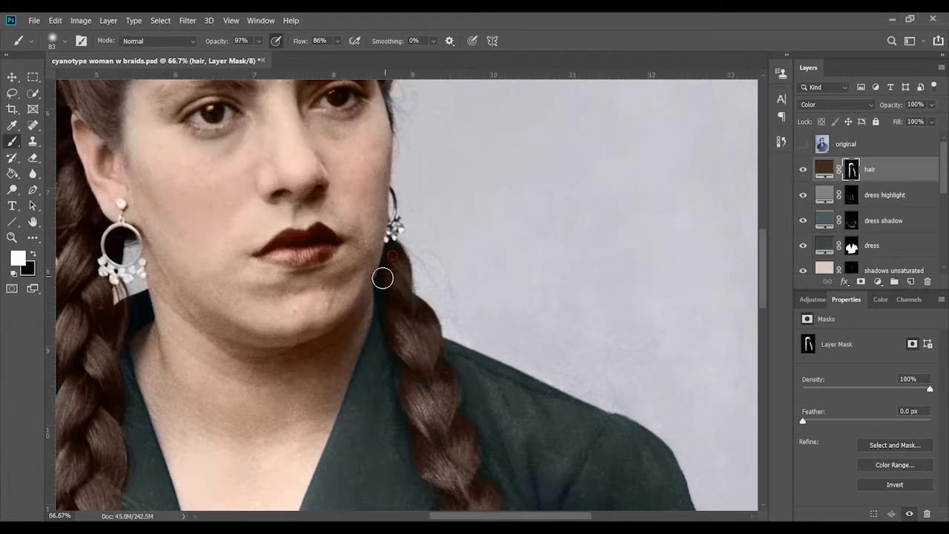
pyautogui.hotkey('ctrl', '-')
pyautogui.hotkey('ctrl', '-')
pyautogui.hotkey('ctrl', '+')
pyautogui.hotkey('ctrl', '+')
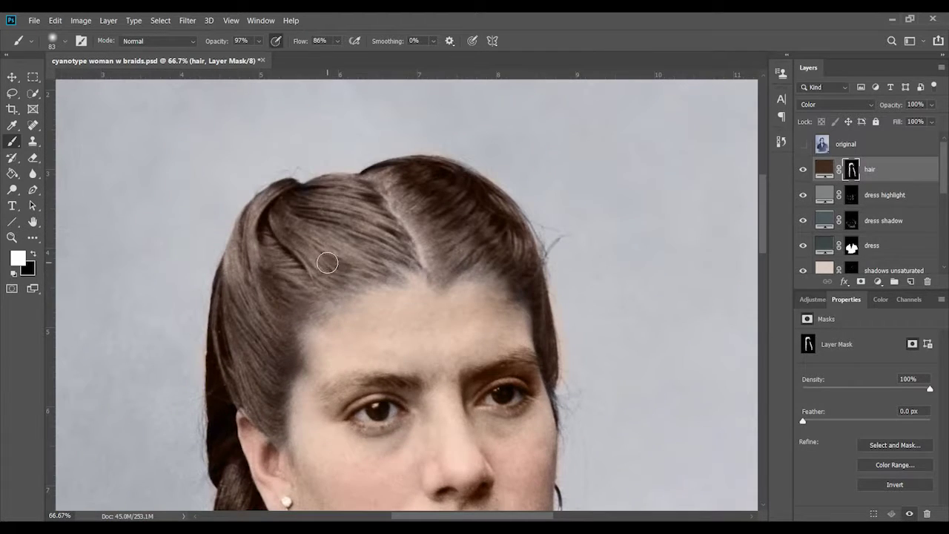
pyautogui.scroll(-2, 452, 380)
pyautogui.press('[')
pyautogui.press('[')
pyautogui.press('[')
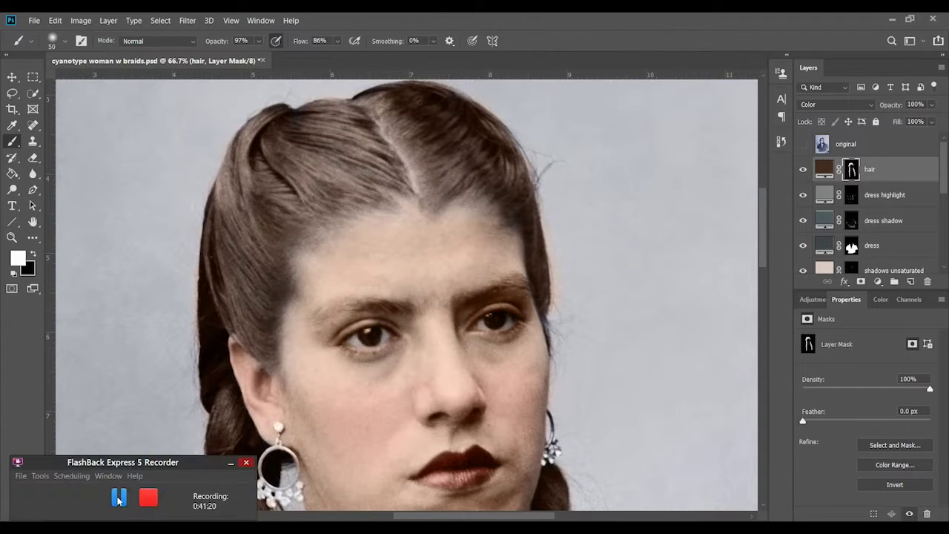
pyautogui.hotkey('ctrl', '-')
pyautogui.hotkey('ctrl', '-')
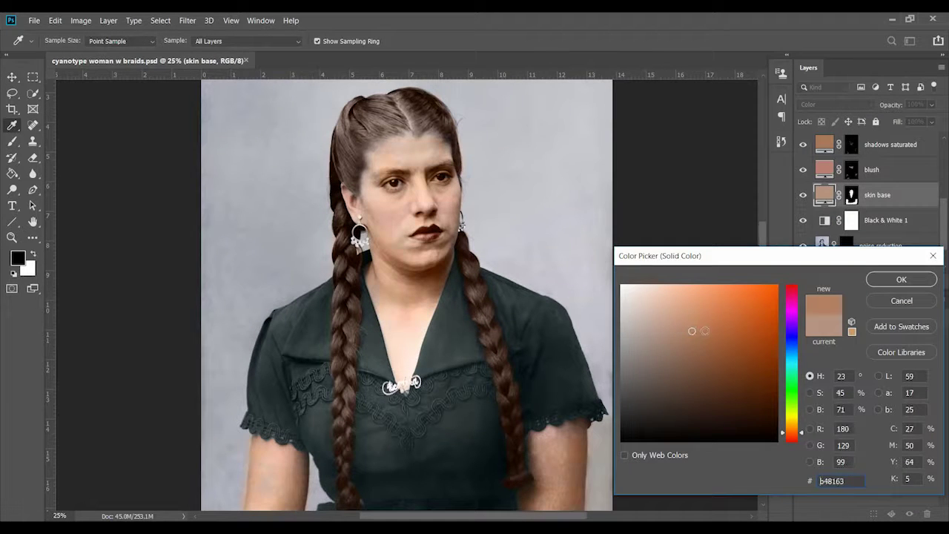
# Make shadows saturated a richer orange-brown 9e5021 and deepen the dress shadow teal slightly.
pyautogui.click(692, 332)
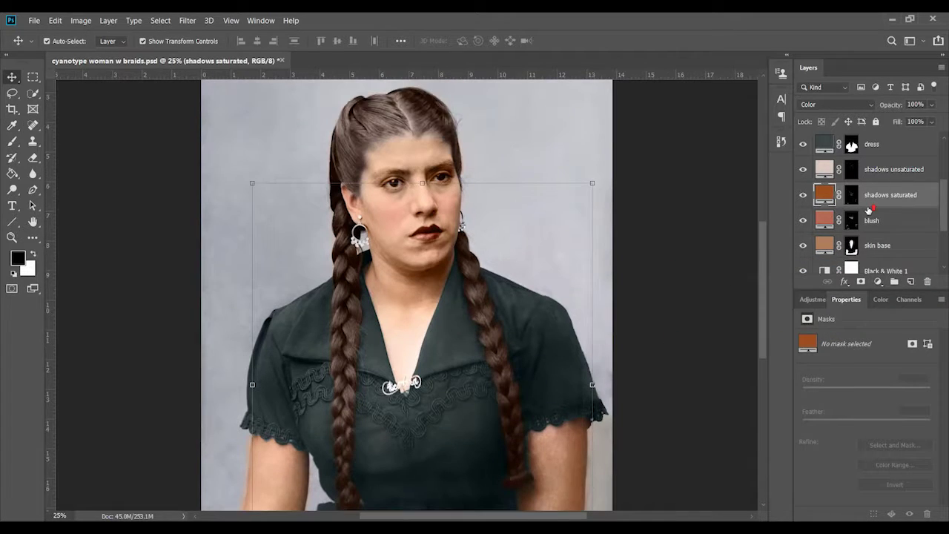
pyautogui.moveTo(651, 407); pyautogui.dragTo(666, 400)
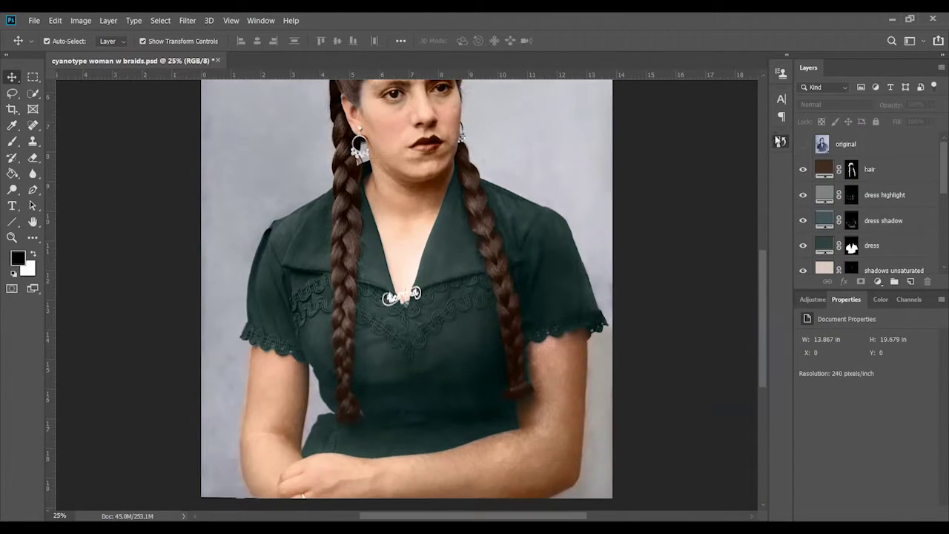
pyautogui.click(780, 141)
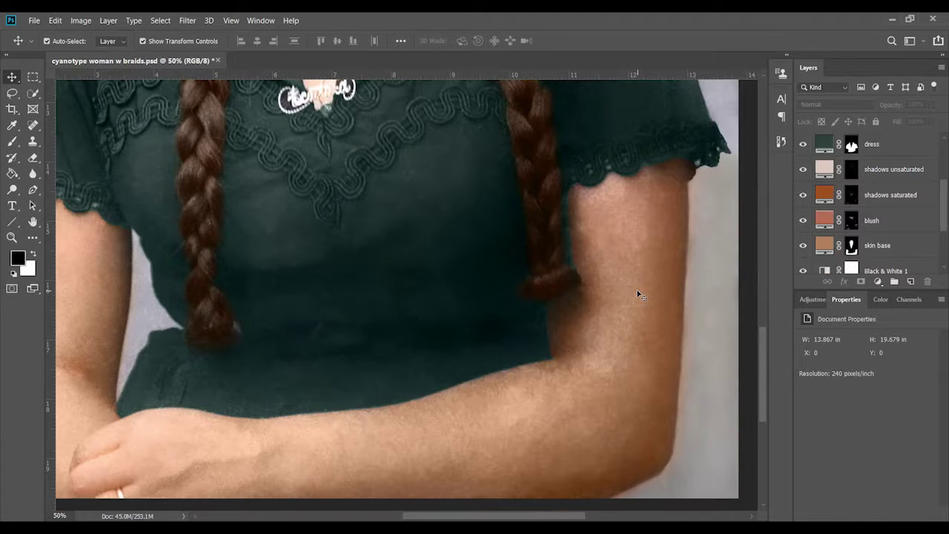
# Select the dress layer mask and set a brush of about 20 px near the upper arm.
pyautogui.click(851, 144)
pyautogui.press('b')
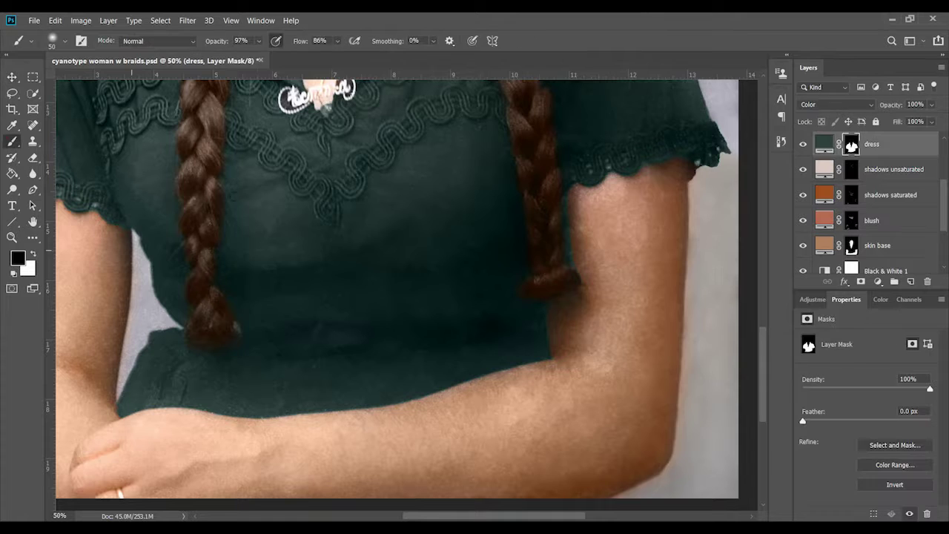
pyautogui.scroll(2, 571, 248)
pyautogui.rightClick(507, 318)
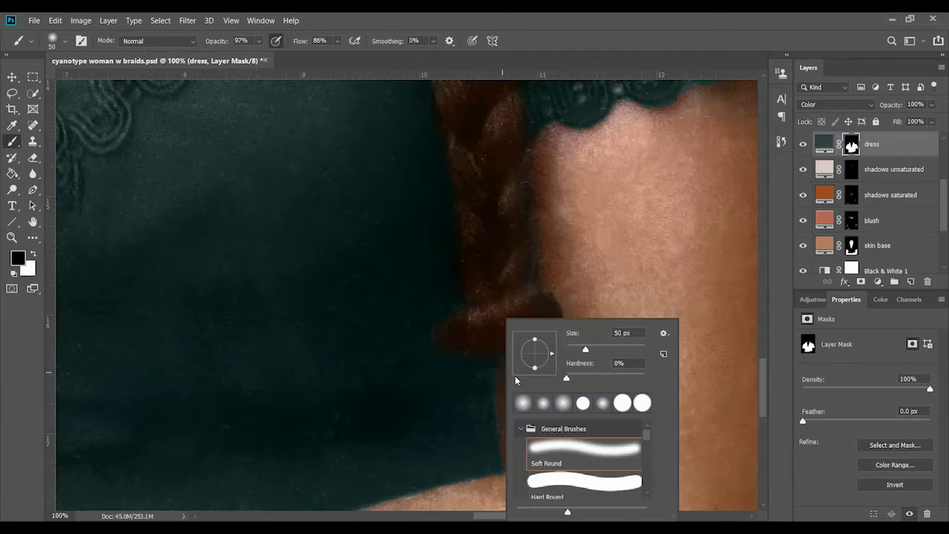
pyautogui.press('Return')
pyautogui.moveTo(545, 324); pyautogui.dragTo(494, 430)
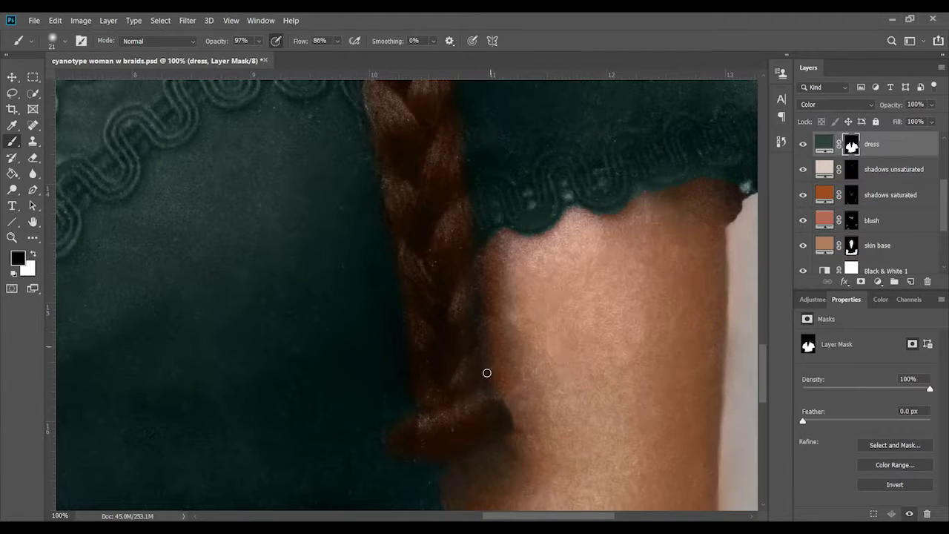
pyautogui.rightClick(486, 372)
pyautogui.press('Return')
pyautogui.scroll(-2, 476, 449)
pyautogui.rightClick(512, 319)
pyautogui.press('Return')
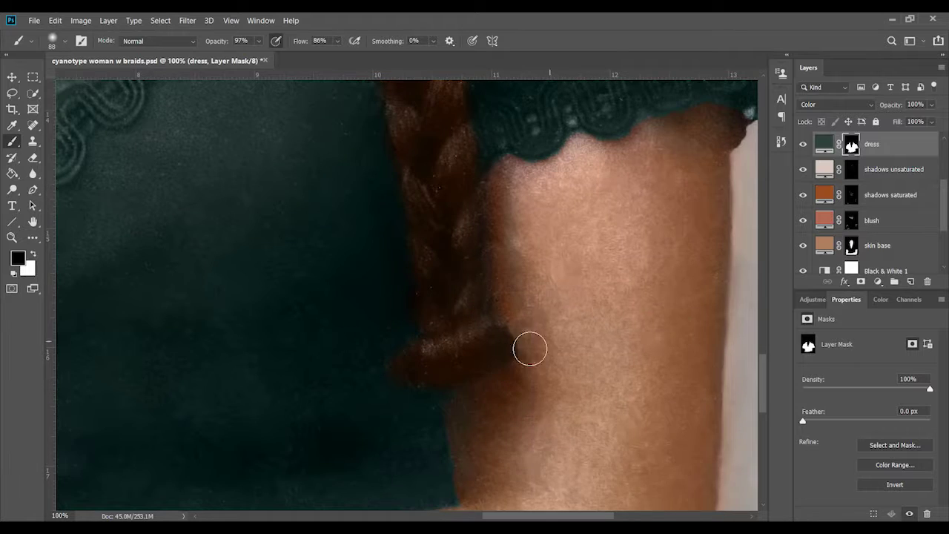
pyautogui.scroll(3, 498, 398)
pyautogui.rightClick(473, 359)
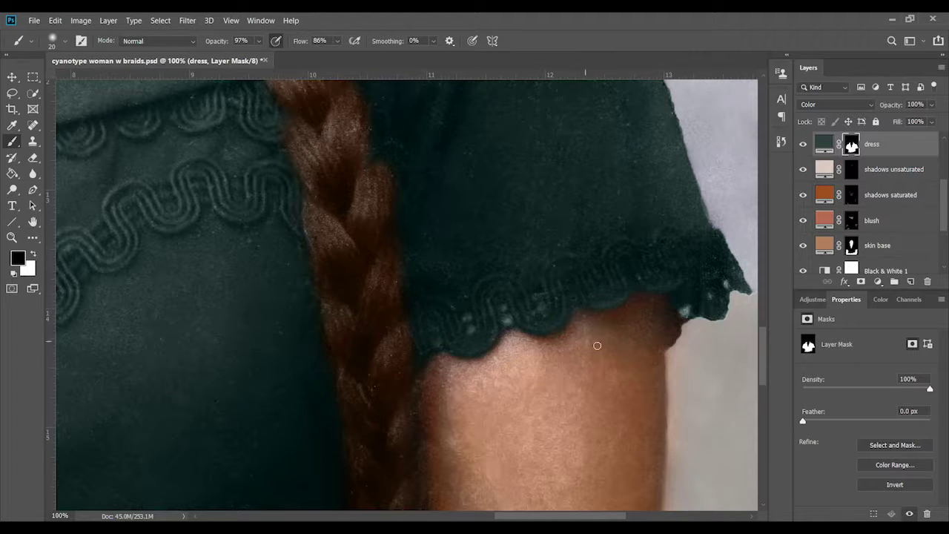
# Paint the dress mask along the sleeve and neckline edges, shrinking the brush to 15 px.
pyautogui.press('x')
pyautogui.press(']')
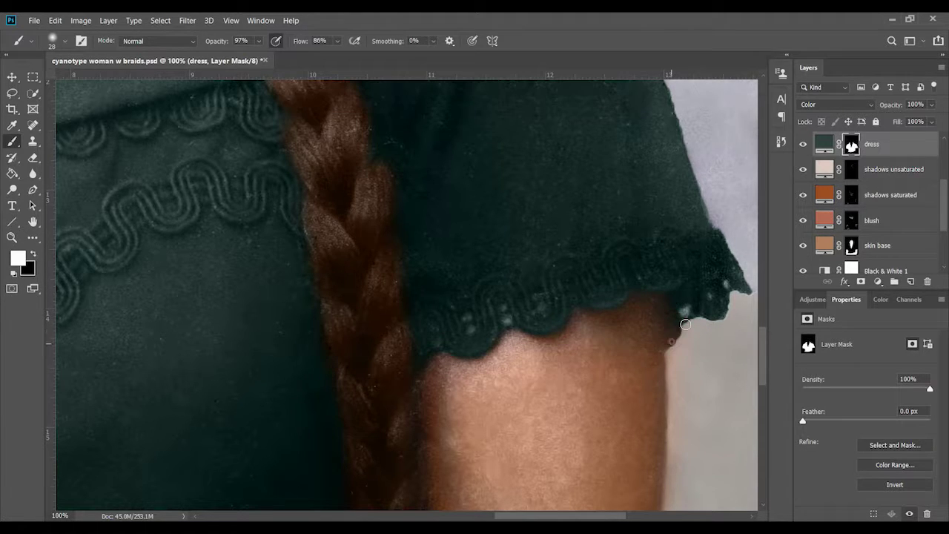
pyautogui.hotkey('ctrl', '-')
pyautogui.press('x')
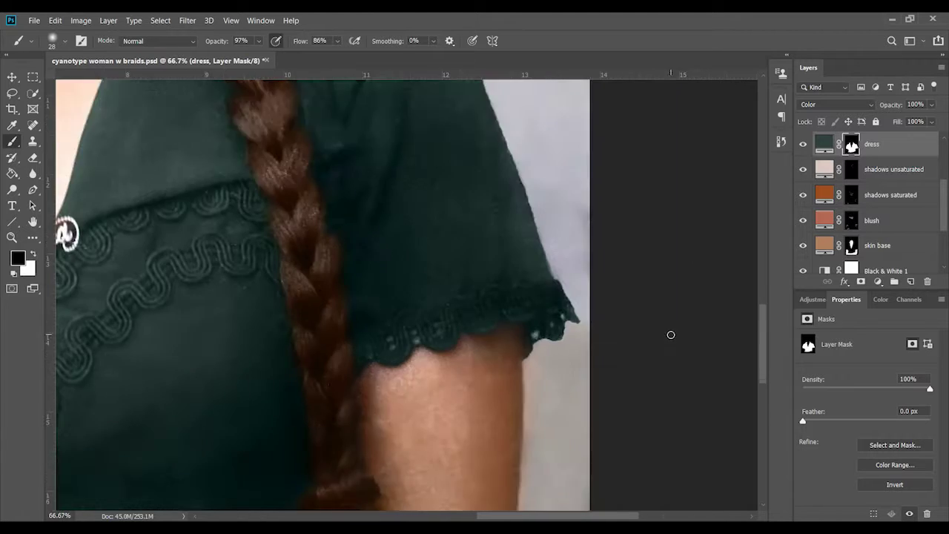
pyautogui.scroll(5, 670, 333)
pyautogui.hotkey('ctrl', '+')
pyautogui.hotkey('ctrl', '+')
pyautogui.rightClick(501, 169)
pyautogui.press('Return')
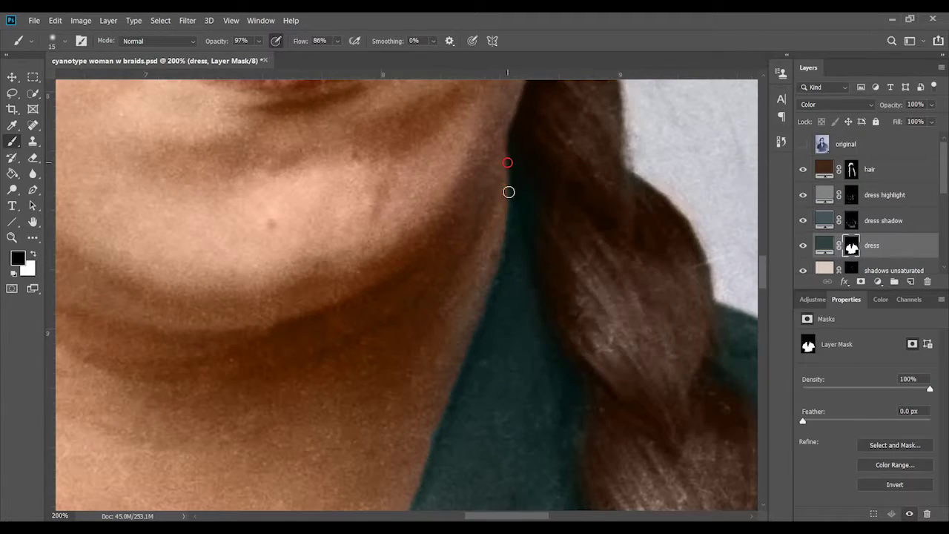
pyautogui.scroll(-3, 457, 360)
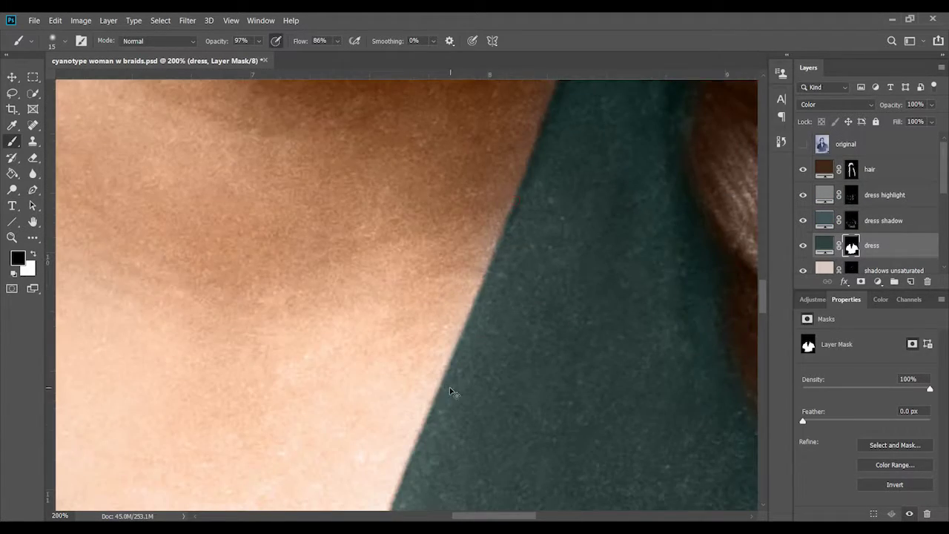
pyautogui.hscroll(-3, 449, 387)
pyautogui.scroll(-3, 449, 387)
# Paint the dress mask with a 25 px brush near the brooch and by the earring.
pyautogui.click(37, 253)
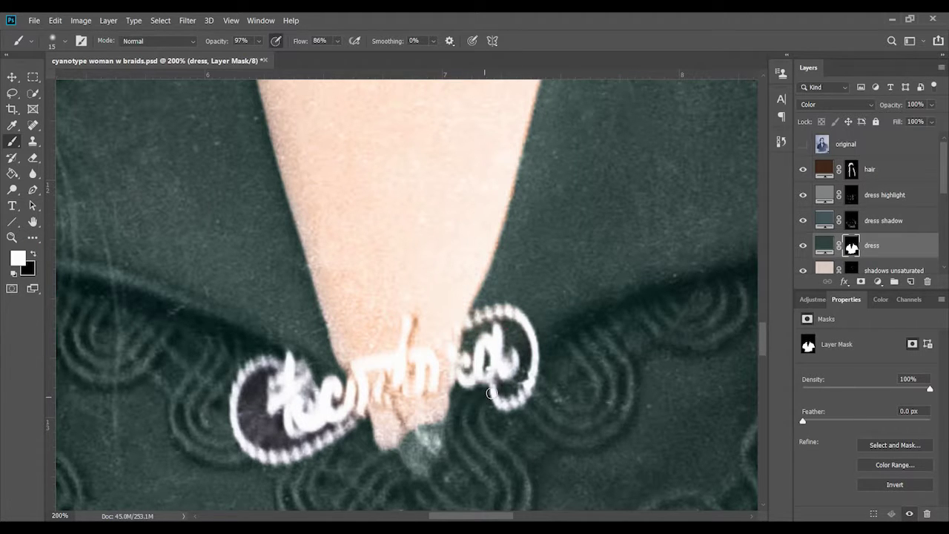
pyautogui.scroll(-2, 491, 393)
pyautogui.hscroll(-1, 491, 393)
pyautogui.scroll(10, 360, 376)
pyautogui.hscroll(-5, 360, 377)
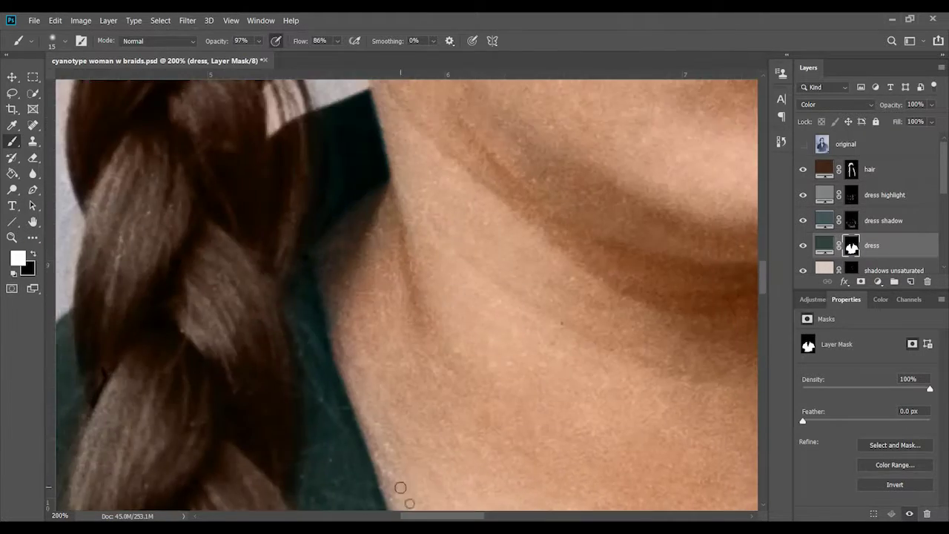
pyautogui.press('x')
pyautogui.scroll(3, 334, 327)
pyautogui.hscroll(1, 334, 327)
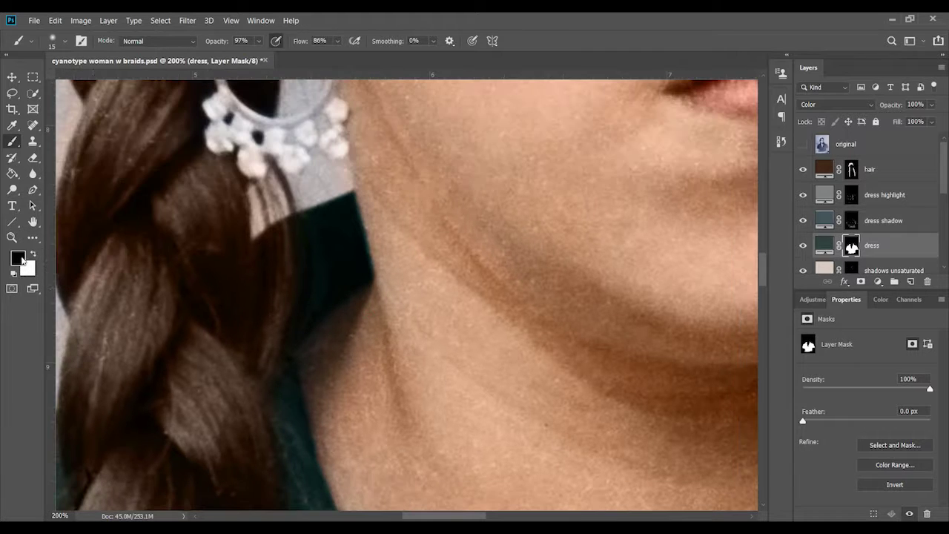
pyautogui.press('x')
pyautogui.press(']')
pyautogui.click(313, 437)
pyautogui.click(430, 235)
# Touch up the dress mask at both sleeve edges using 14, 20 and 34 px brushes.
pyautogui.scroll(3, 423, 260)
pyautogui.rightClick(381, 303)
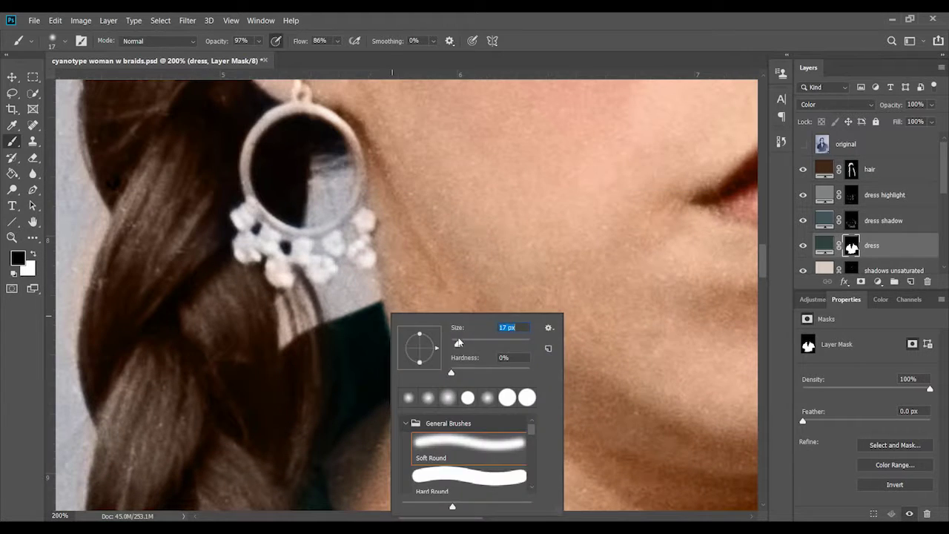
pyautogui.press('Escape')
pyautogui.press('x')
pyautogui.click(391, 339)
pyautogui.scroll(-5, 392, 338)
pyautogui.scroll(2, 462, 392)
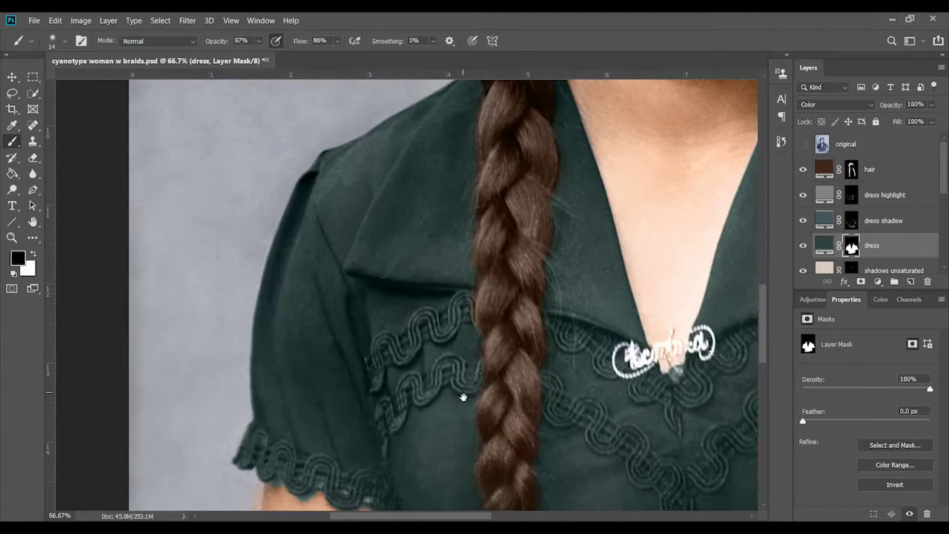
pyautogui.scroll(2, 519, 222)
pyautogui.click(475, 338)
pyautogui.press(']')
pyautogui.press(']')
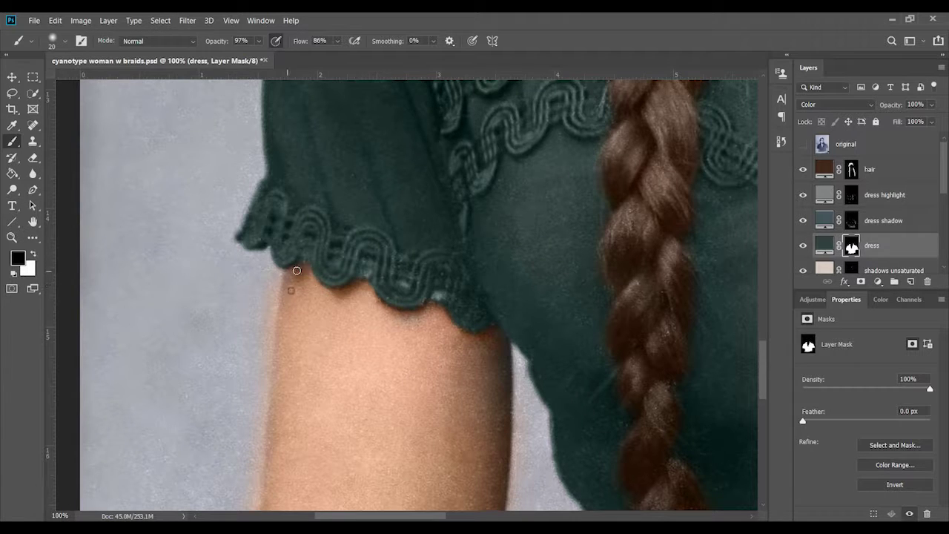
pyautogui.moveTo(510, 358); pyautogui.dragTo(482, 321)
pyautogui.rightClick(482, 321)
pyautogui.press('Escape')
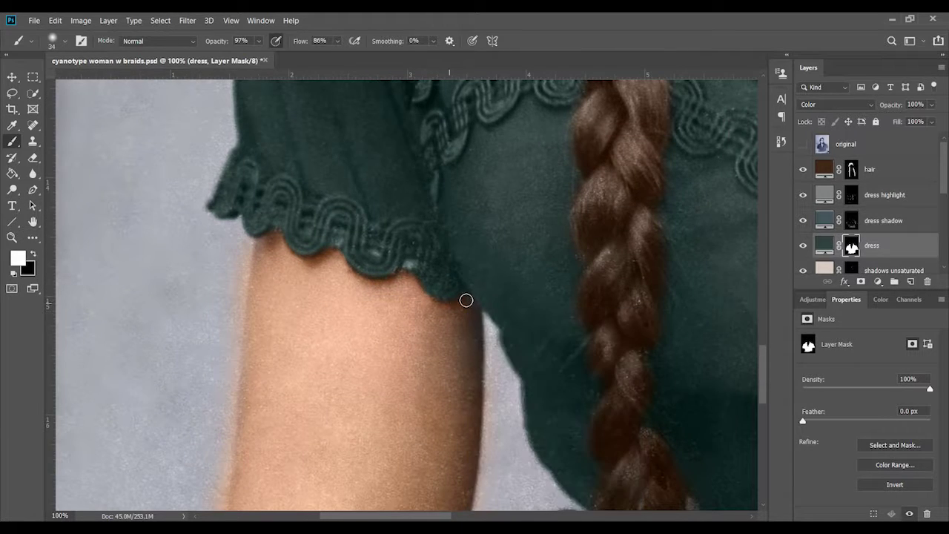
# Refine the dress mask along the arm edge with 21 px and 17 px brushes.
pyautogui.press('x')
pyautogui.hotkey('ctrl', '-')
pyautogui.hotkey('ctrl', '+')
pyautogui.rightClick(389, 320)
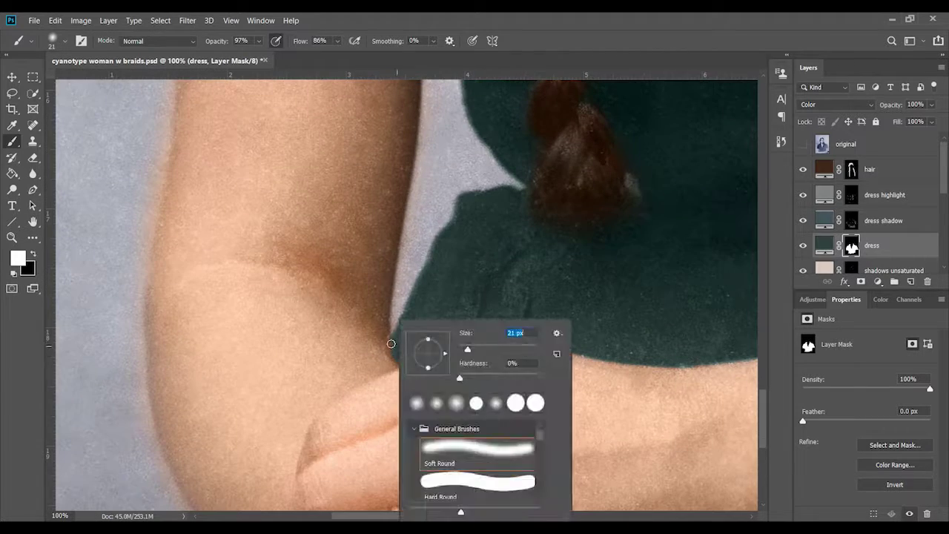
pyautogui.press('Escape')
pyautogui.hotkey('ctrl', '+')
pyautogui.press('x')
pyautogui.rightClick(421, 319)
pyautogui.press('Escape')
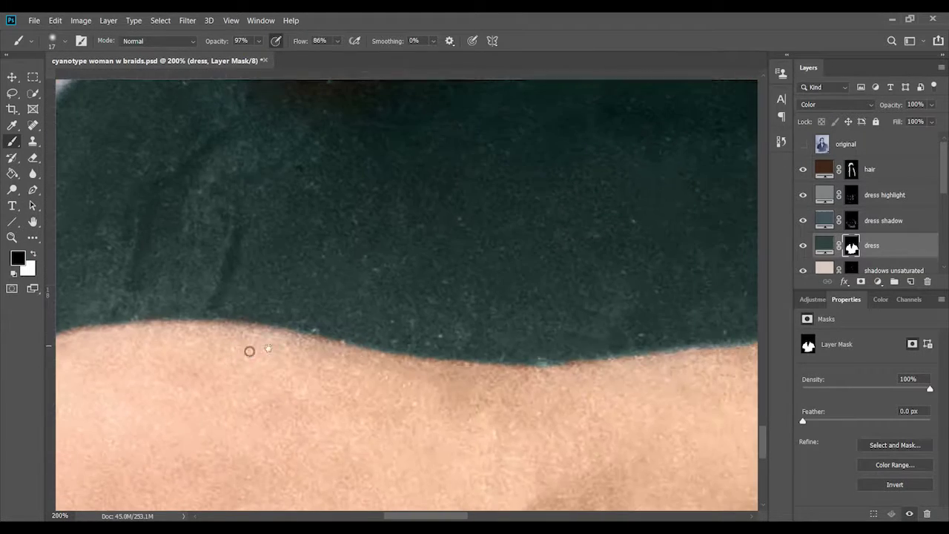
# Pan right along the arm and restore dress colour there with a 45 px brush.
pyautogui.hscroll(5, 247, 349)
pyautogui.hscroll(5, 328, 333)
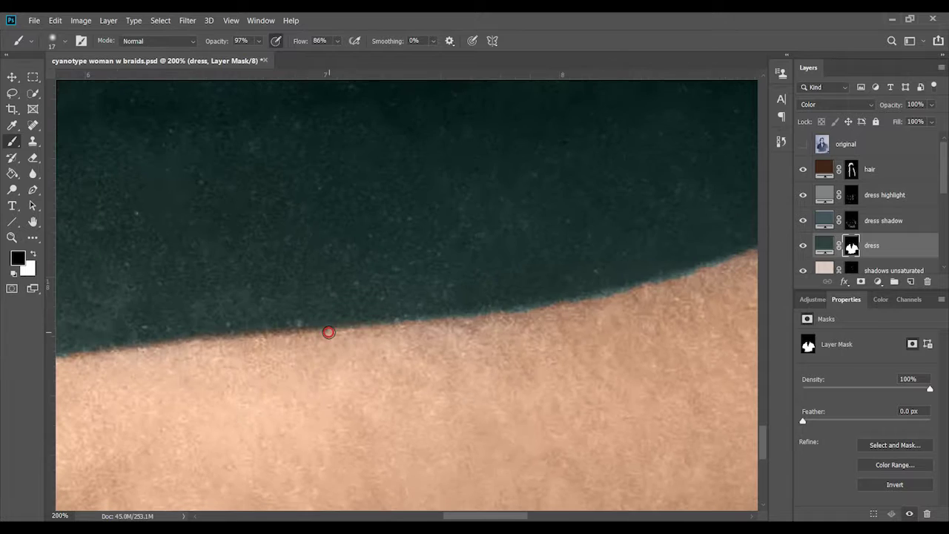
pyautogui.hscroll(5, 485, 346)
pyautogui.hscroll(4, 567, 310)
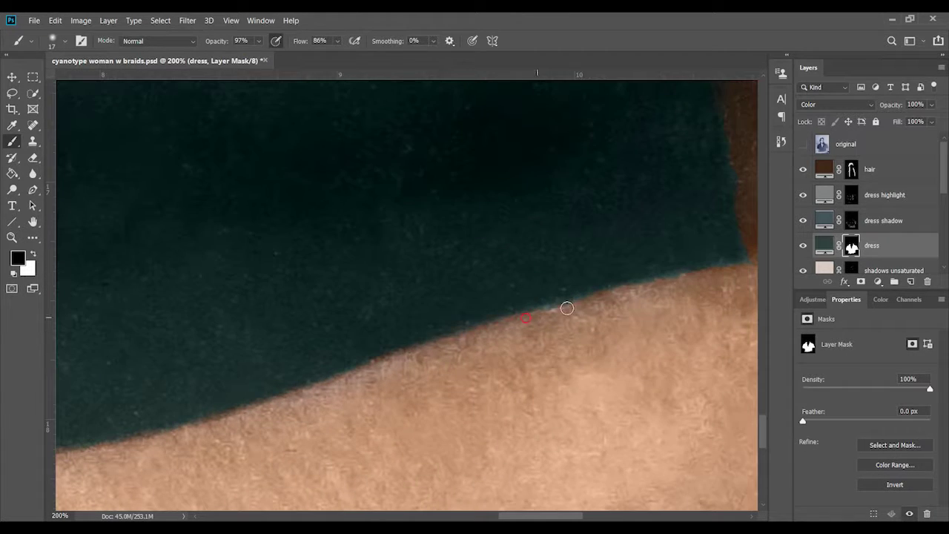
pyautogui.hscroll(4, 419, 309)
pyautogui.hscroll(4, 390, 291)
pyautogui.scroll(-3, 389, 291)
pyautogui.scroll(-2, 445, 300)
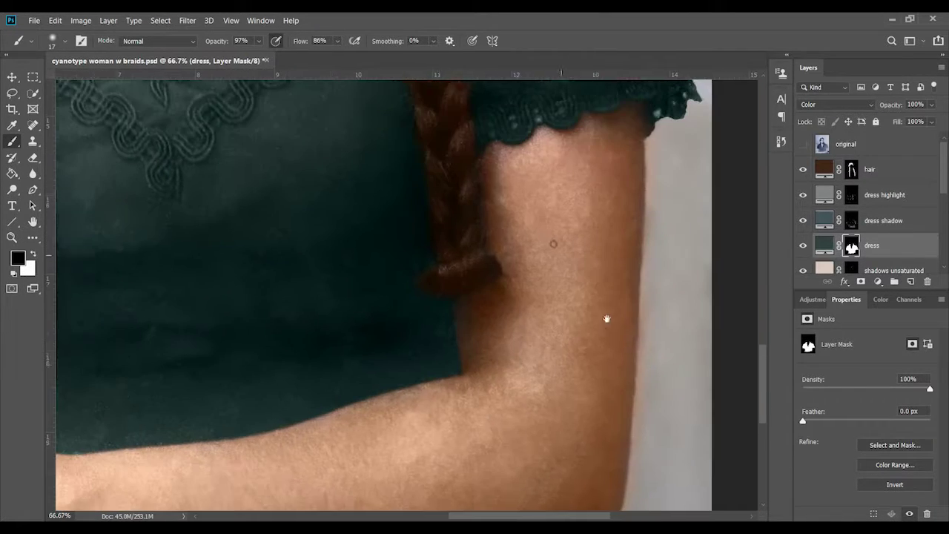
pyautogui.press('x')
pyautogui.rightClick(605, 318)
pyautogui.press('Escape')
# Hide dress colour bleeding onto the right arm with a 64 px brush.
pyautogui.press('x')
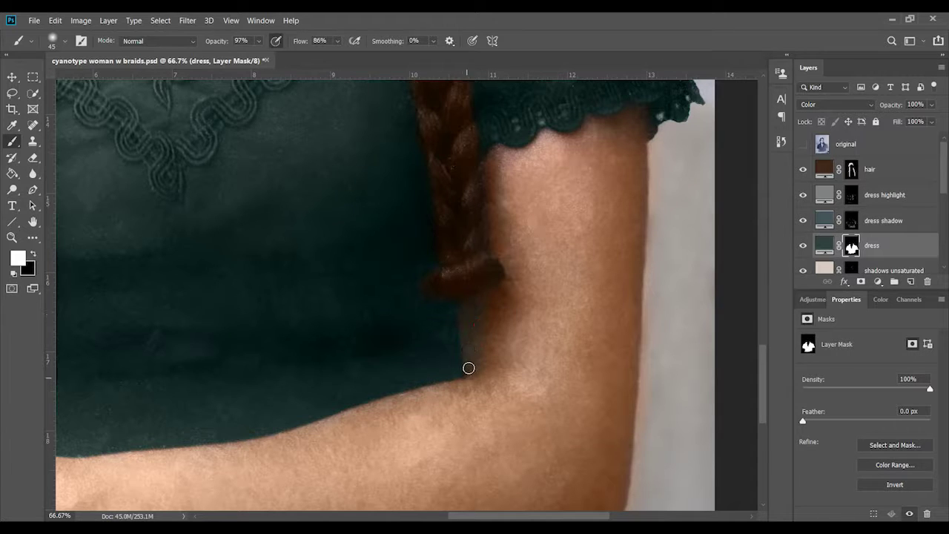
pyautogui.rightClick(491, 306)
pyautogui.press('Return')
pyautogui.scroll(-2, 482, 369)
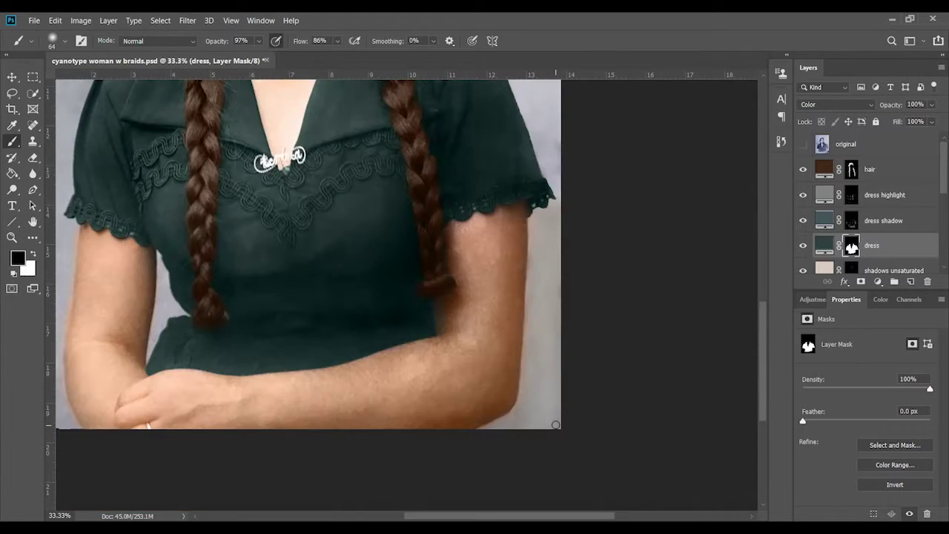
pyautogui.scroll(5, 638, 408)
pyautogui.scroll(-3, 637, 408)
pyautogui.scroll(-2, 941, 212)
pyautogui.scroll(-1, 941, 211)
# Select the skin base layer mask and paint along the lower arm's outer edge.
pyautogui.click(882, 246)
pyautogui.scroll(2, 394, 280)
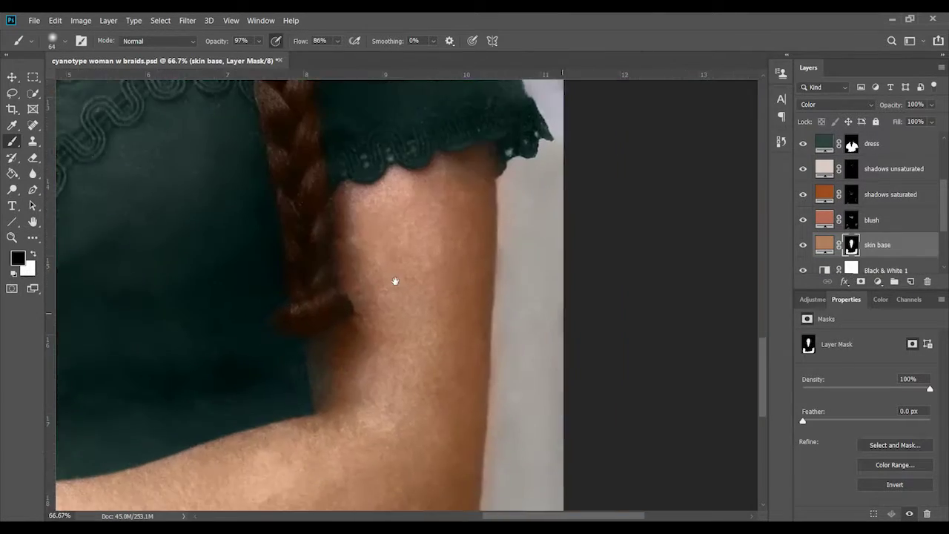
pyautogui.scroll(1, 232, 258)
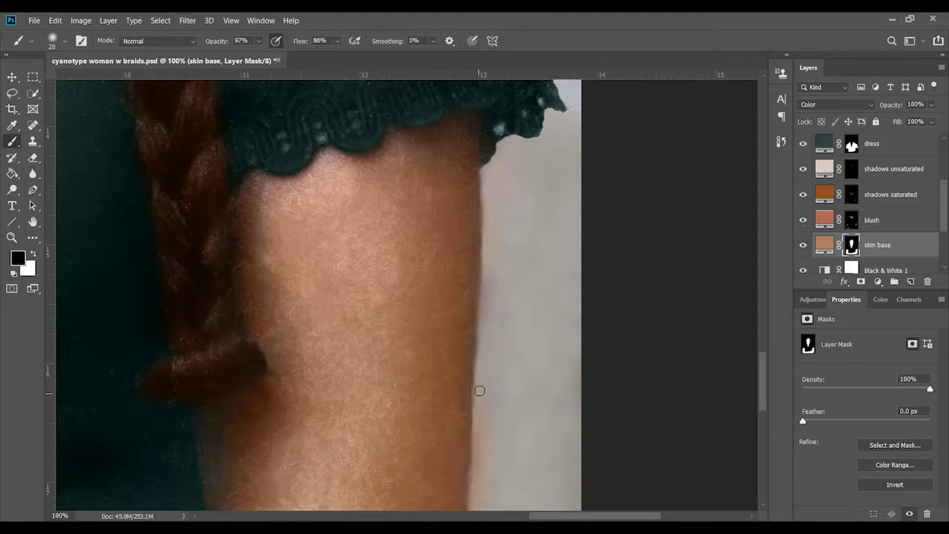
pyautogui.scroll(-3, 480, 391)
pyautogui.scroll(-3, 463, 413)
pyautogui.click(453, 341)
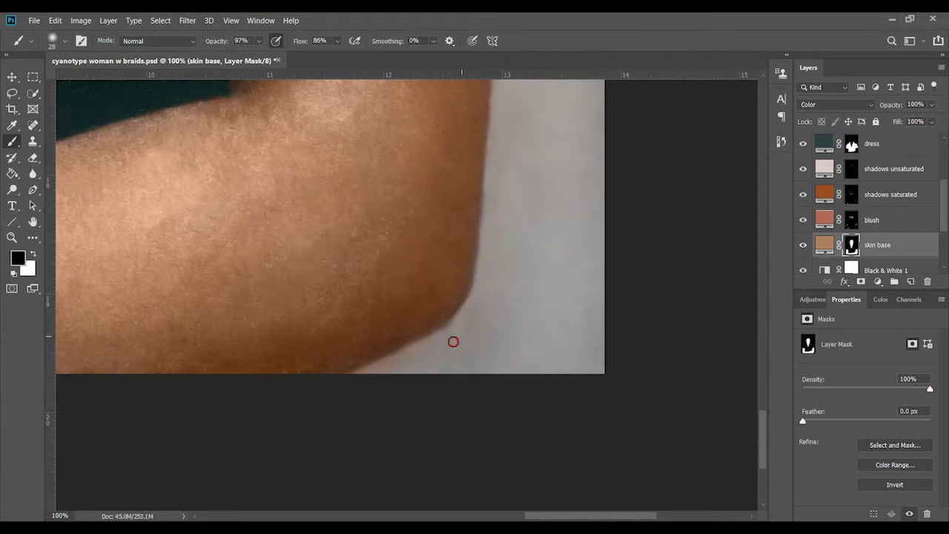
pyautogui.hotkey('ctrl', '-')
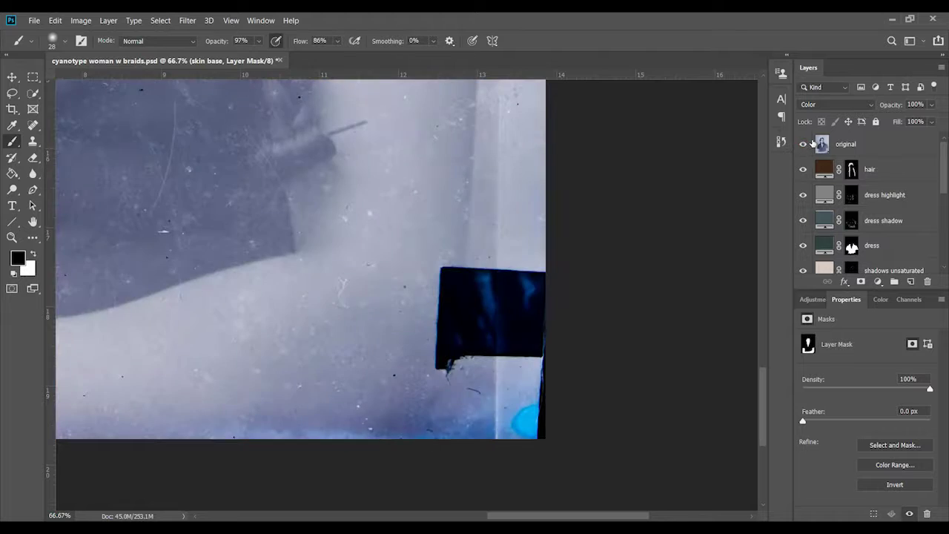
# Compare with the original cyanotype and remove skin tint inside the earring hoop.
pyautogui.moveTo(265, 270)
pyautogui.mouseDown()
pyautogui.moveTo(289, 276)
pyautogui.moveTo(587, 125)
pyautogui.mouseUp()
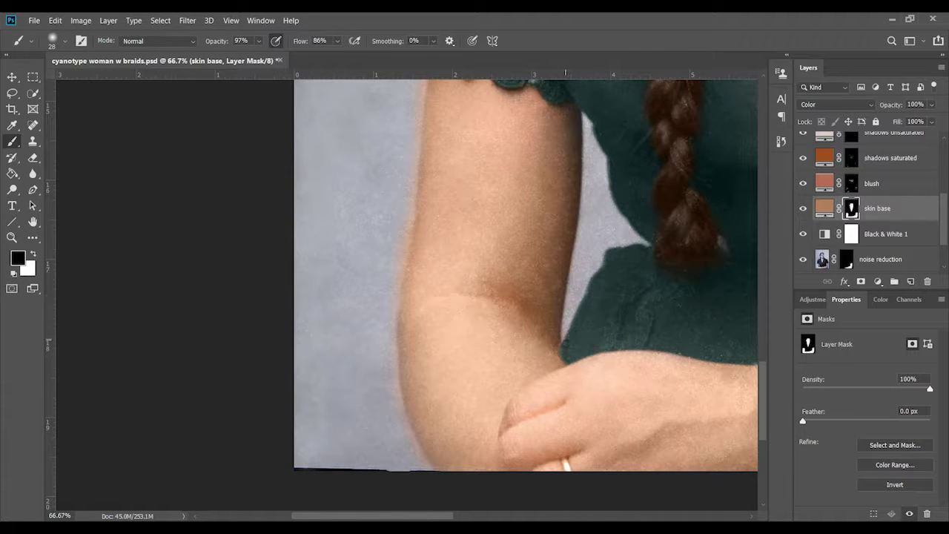
pyautogui.moveTo(425, 293); pyautogui.dragTo(396, 324)
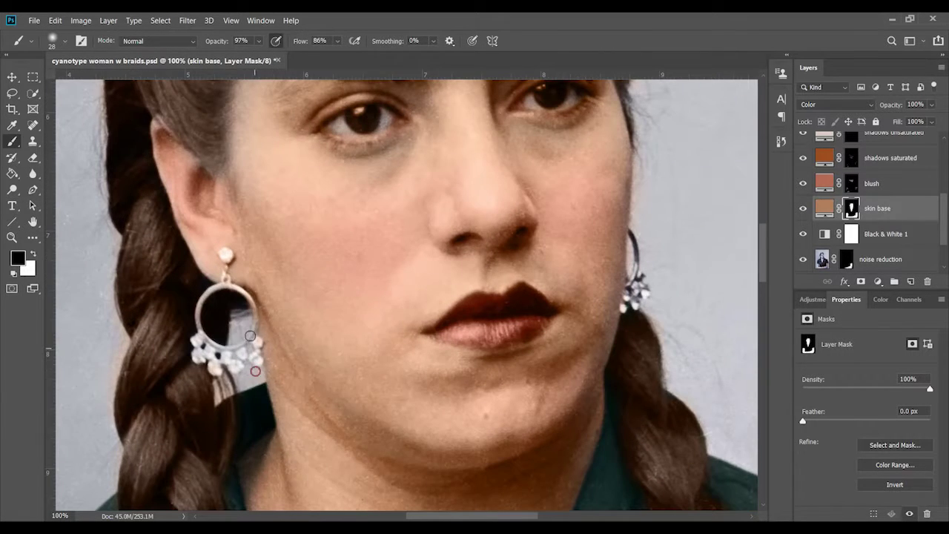
pyautogui.rightClick(230, 277)
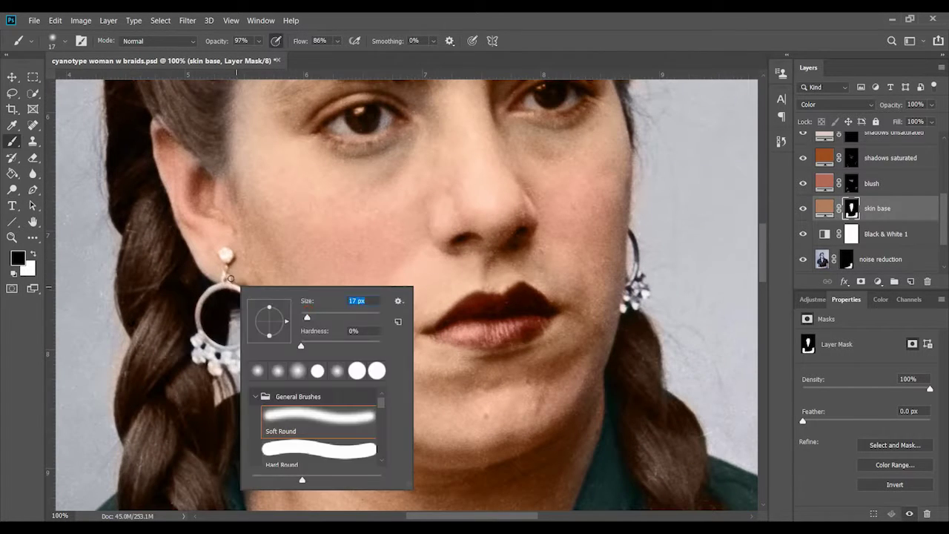
pyautogui.click(226, 252)
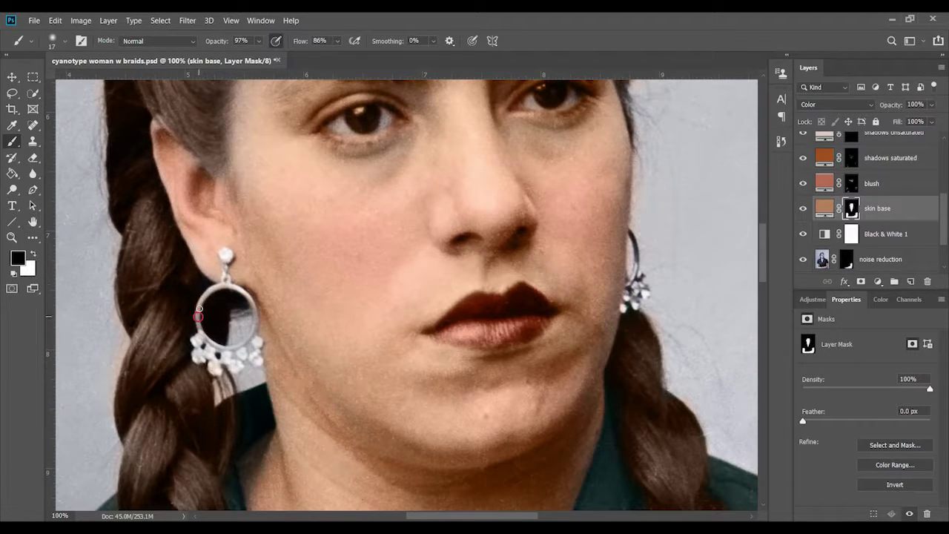
pyautogui.press(']')
pyautogui.press(']')
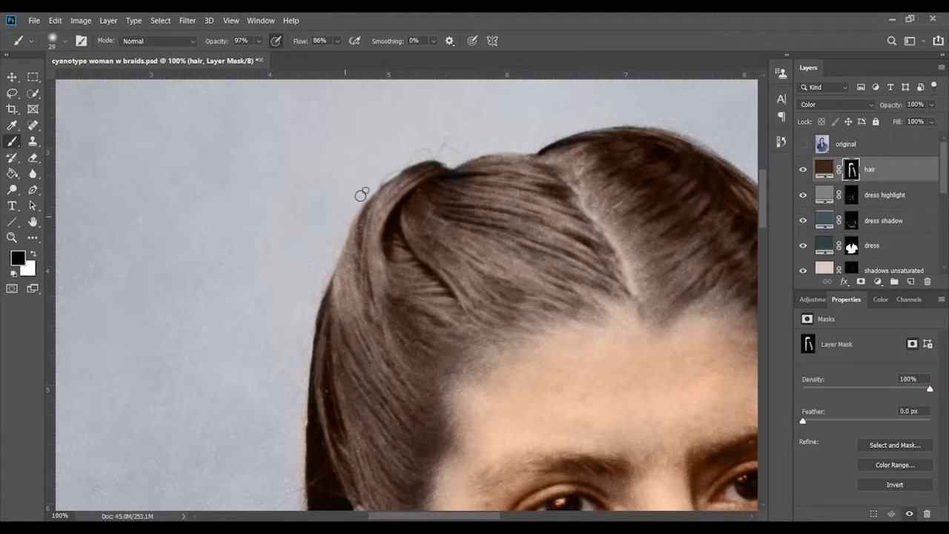
# Pan along the earring, braid and neck, and set the mask brush to 12 px.
pyautogui.moveTo(301, 411); pyautogui.dragTo(302, 216)
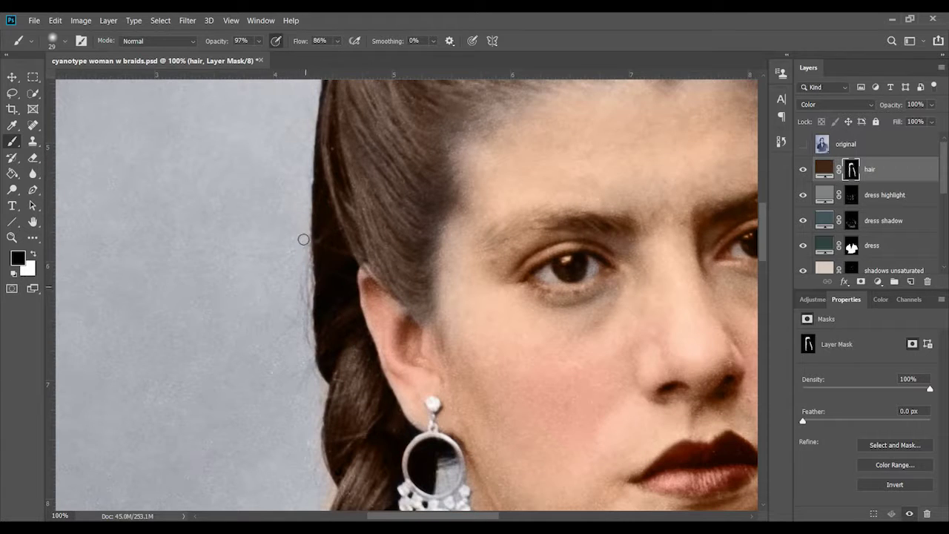
pyautogui.moveTo(320, 402); pyautogui.dragTo(299, 239)
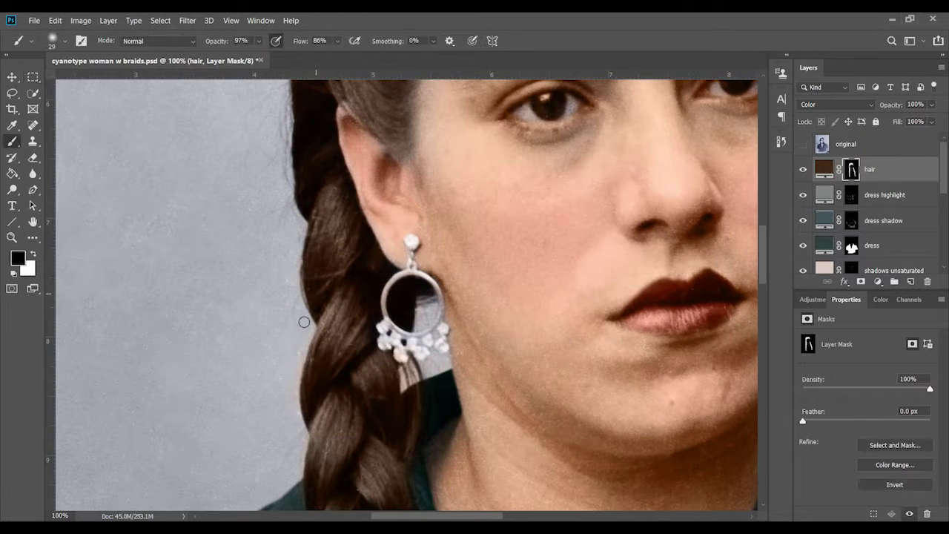
pyautogui.moveTo(300, 377); pyautogui.dragTo(309, 269)
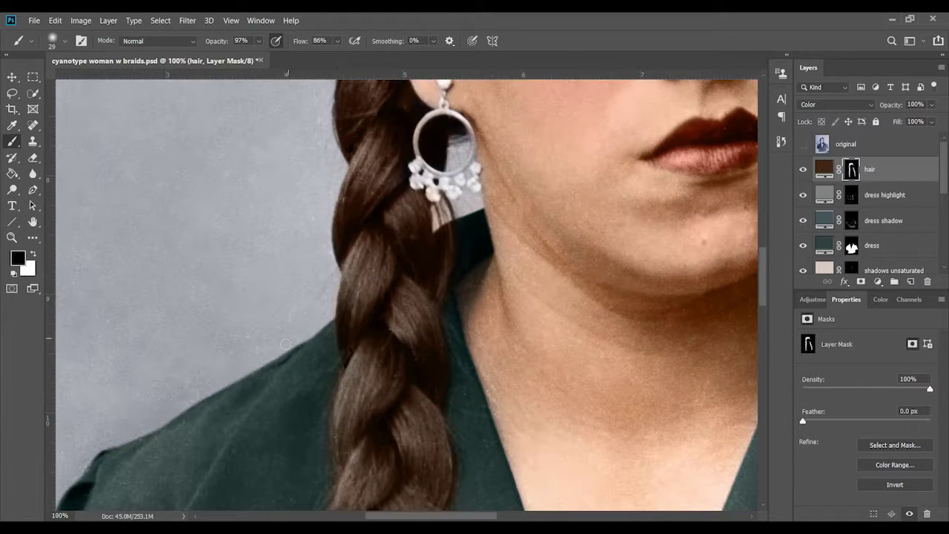
pyautogui.moveTo(480, 377); pyautogui.dragTo(487, 271)
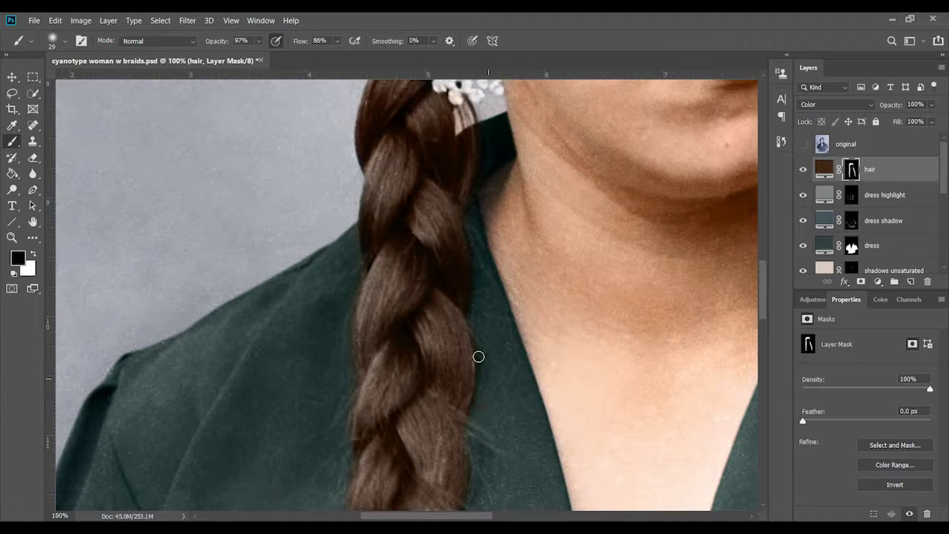
pyautogui.moveTo(439, 112); pyautogui.dragTo(432, 334)
pyautogui.rightClick(637, 292)
pyautogui.write('12')
pyautogui.press('Return')
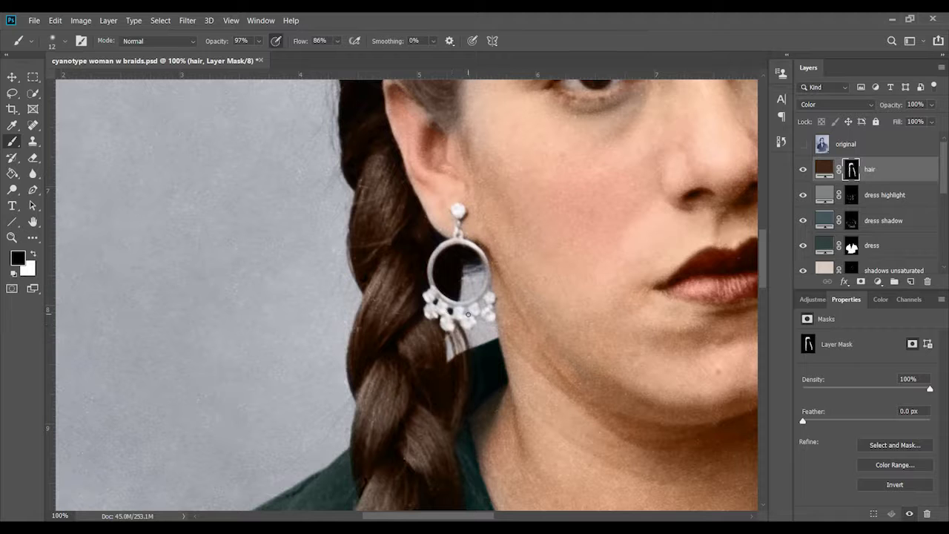
# Enlarge the brush and clean up the braid edges on the hair mask.
pyautogui.press(']')
pyautogui.scroll(5, 319, 245)
pyautogui.scroll(-10, 361, 233)
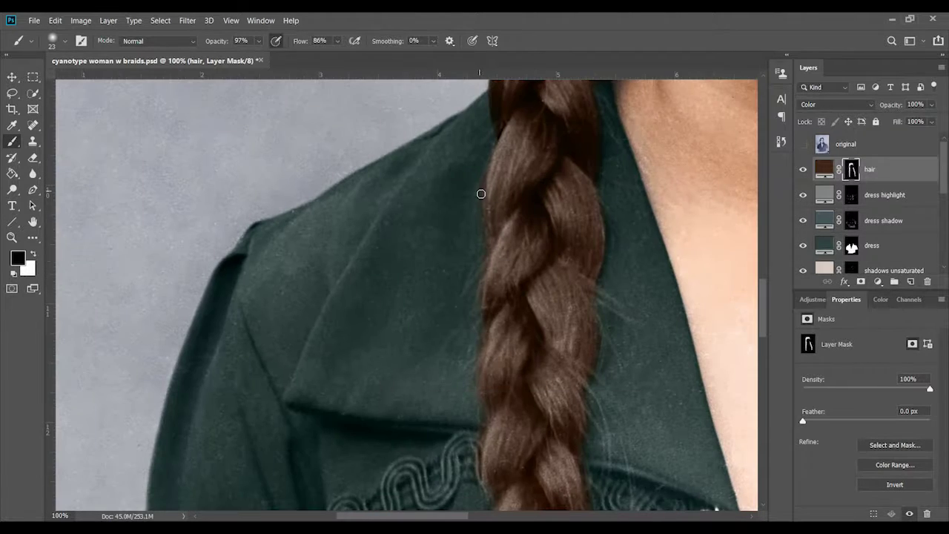
pyautogui.moveTo(591, 432); pyautogui.dragTo(554, 376)
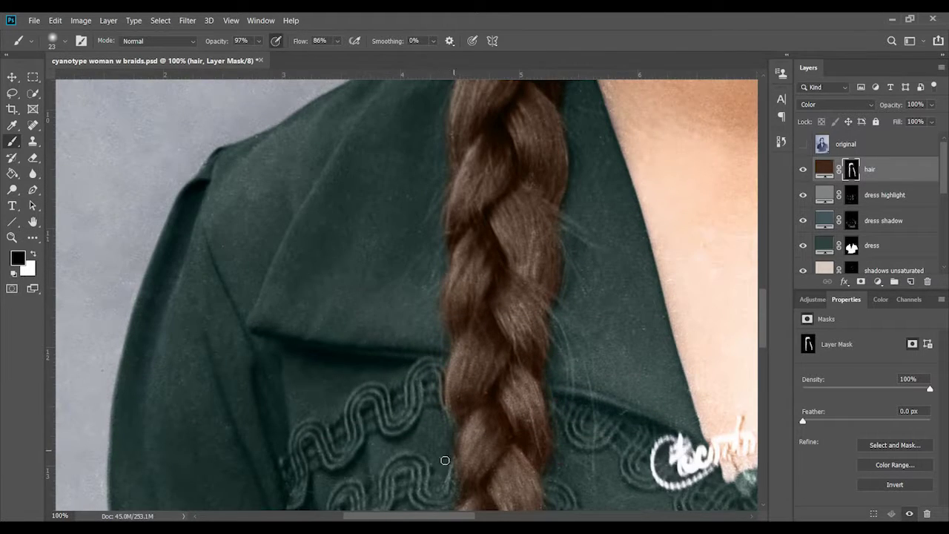
pyautogui.scroll(-5, 482, 415)
pyautogui.scroll(-5, 469, 441)
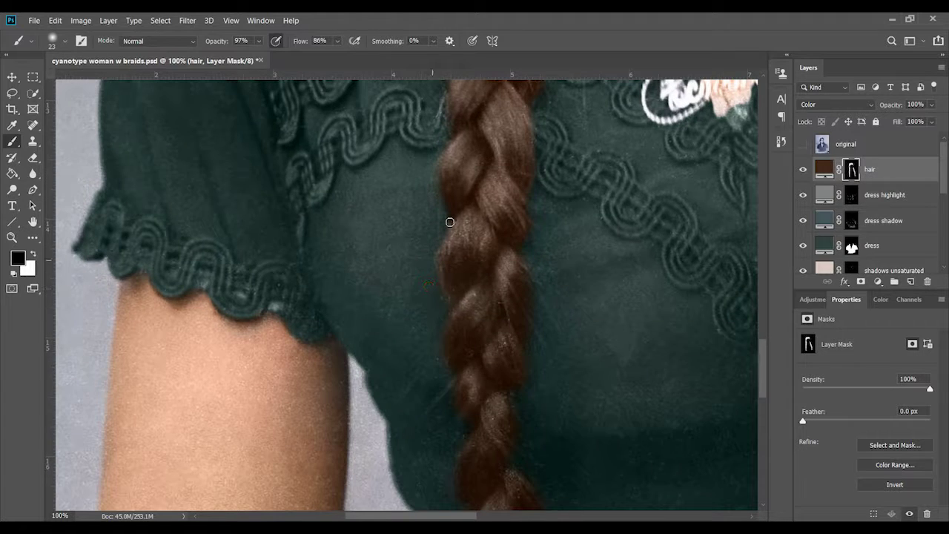
pyautogui.scroll(-5, 458, 387)
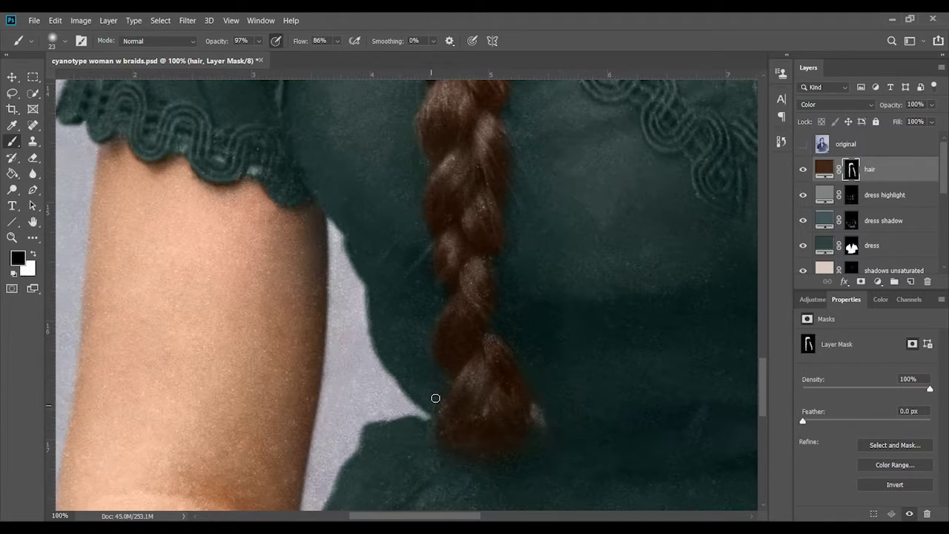
pyautogui.hscroll(15, 482, 356)
pyautogui.scroll(4, 523, 260)
pyautogui.scroll(5, 459, 274)
pyautogui.scroll(3, 453, 348)
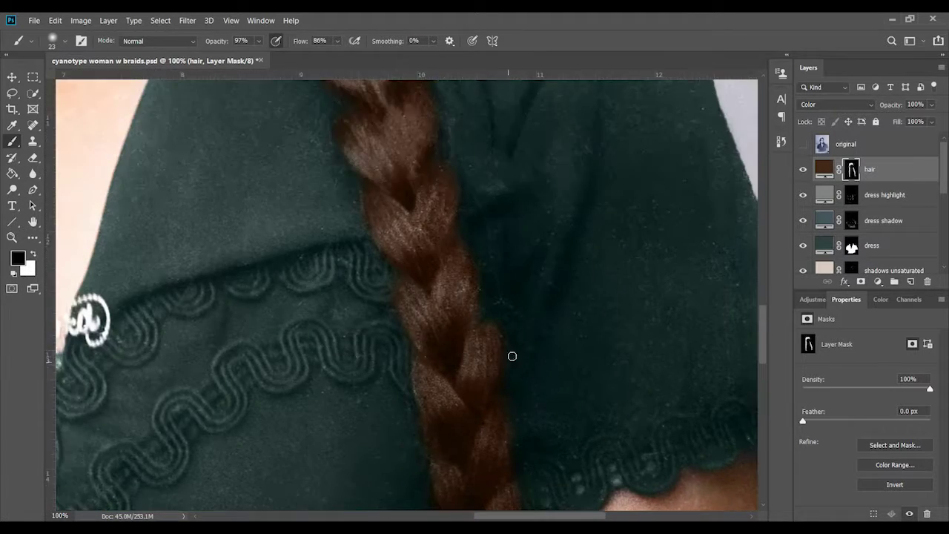
# Alternate painting hair colour in and out along the braid edges.
pyautogui.press('x')
pyautogui.scroll(5, 416, 264)
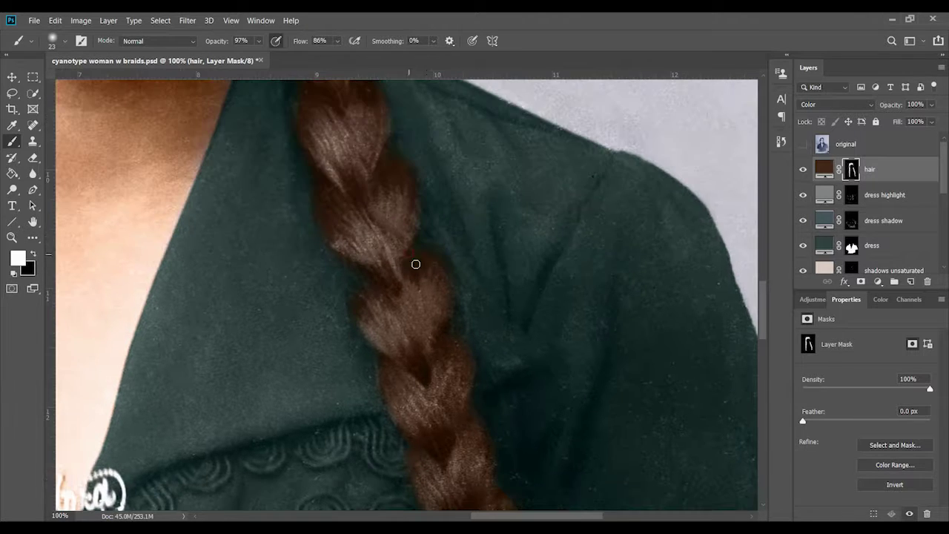
pyautogui.scroll(5, 381, 281)
pyautogui.scroll(5, 337, 227)
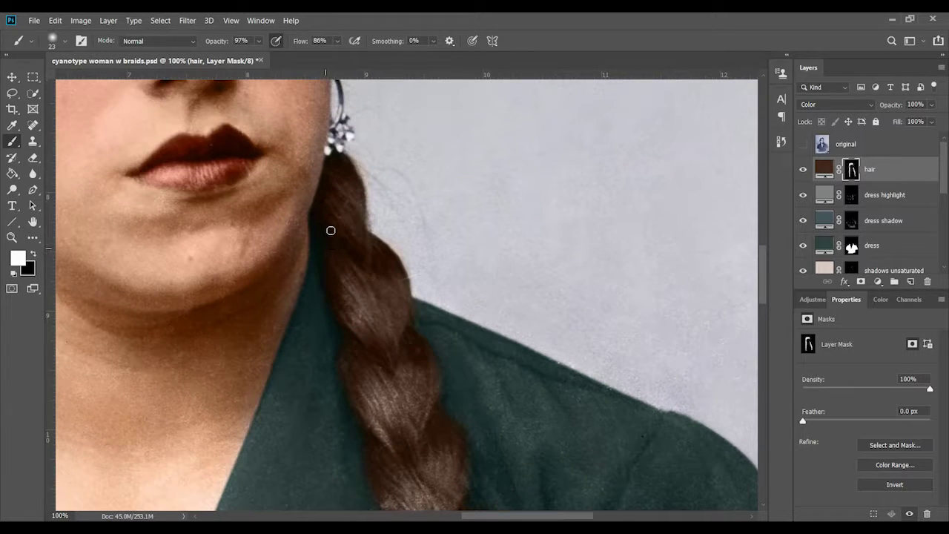
pyautogui.press('x')
pyautogui.scroll(-5, 449, 382)
pyautogui.hscroll(1, 393, 274)
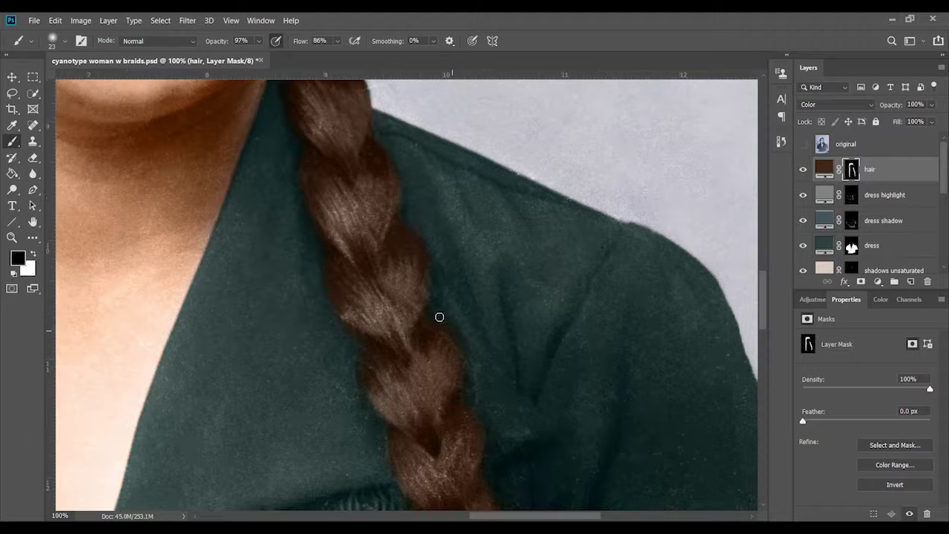
# Keep restoring and removing hair colour further down the braid.
pyautogui.press('x')
pyautogui.press('x')
pyautogui.scroll(-5, 403, 412)
pyautogui.scroll(-4, 376, 194)
pyautogui.hscroll(1, 377, 194)
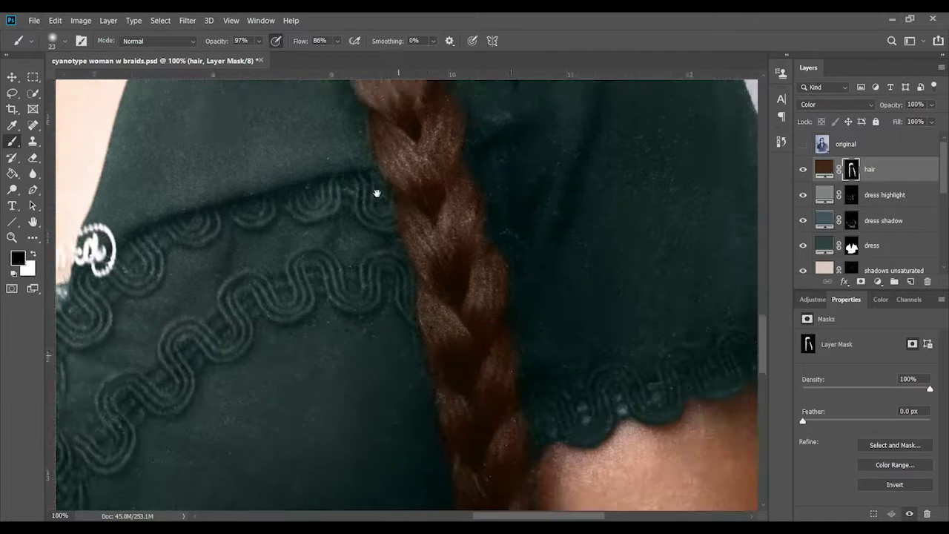
pyautogui.press('x')
pyautogui.press('x')
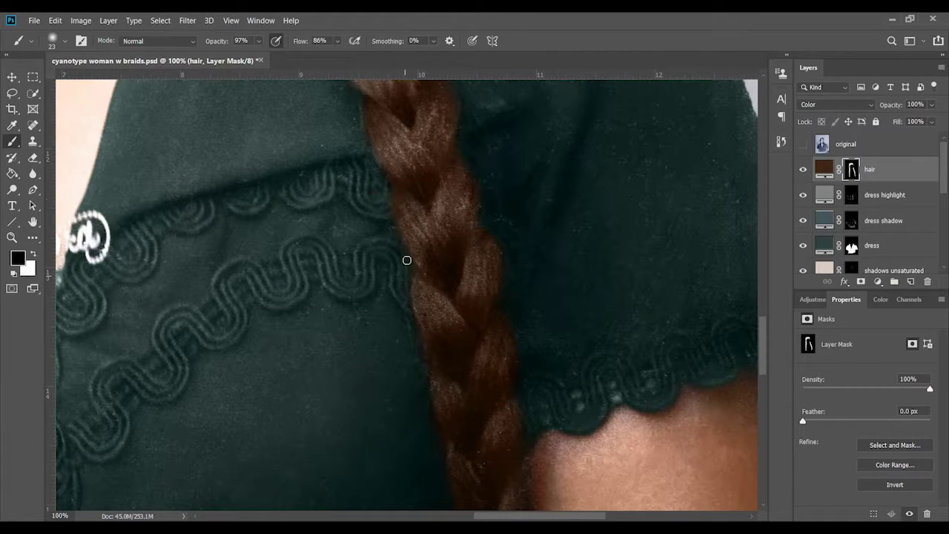
pyautogui.scroll(-4, 475, 311)
pyautogui.scroll(5, 608, 393)
pyautogui.hscroll(-10, 681, 423)
pyautogui.scroll(8, 682, 423)
pyautogui.hscroll(-4, 681, 423)
pyautogui.press('x')
# Shrink the brush and refine the finer lower braid edges.
pyautogui.rightClick(434, 278)
pyautogui.press('Return')
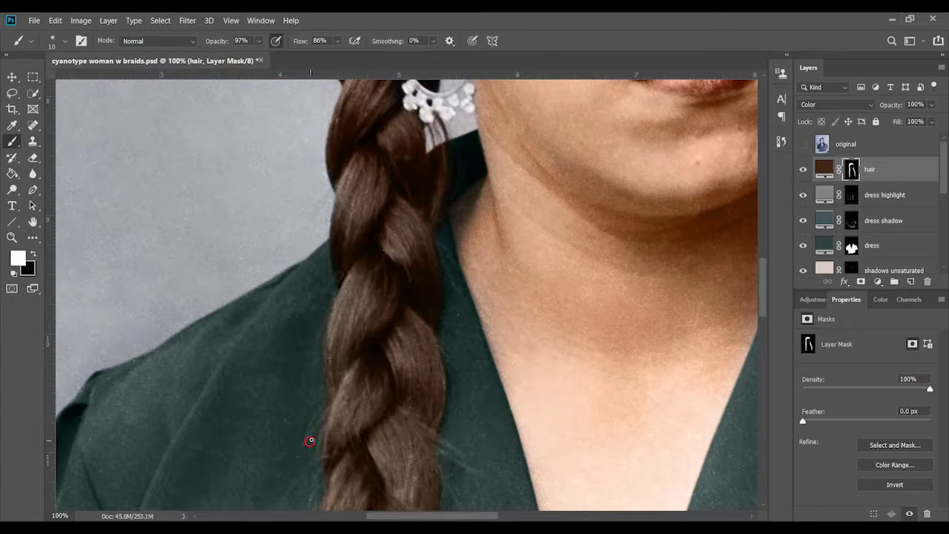
pyautogui.scroll(-3, 410, 287)
pyautogui.hscroll(1, 410, 287)
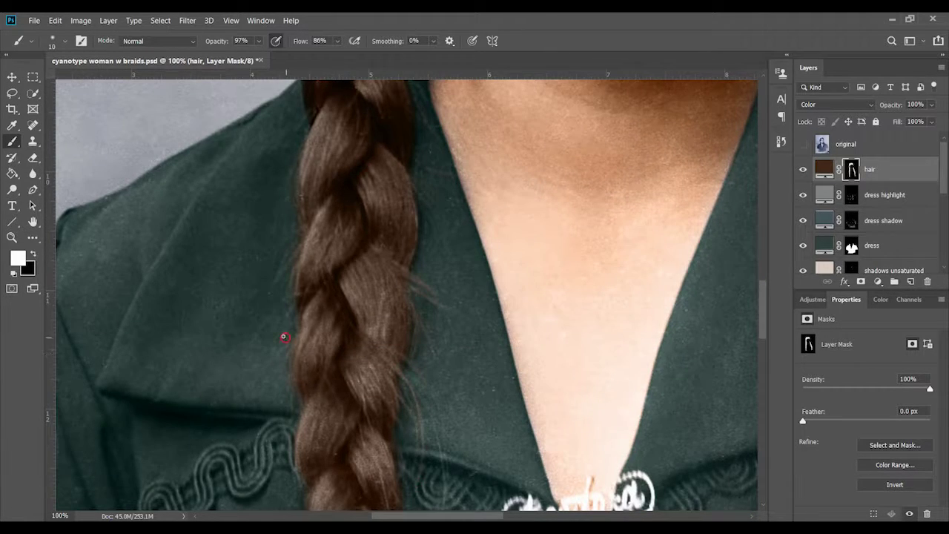
pyautogui.scroll(-2, 427, 282)
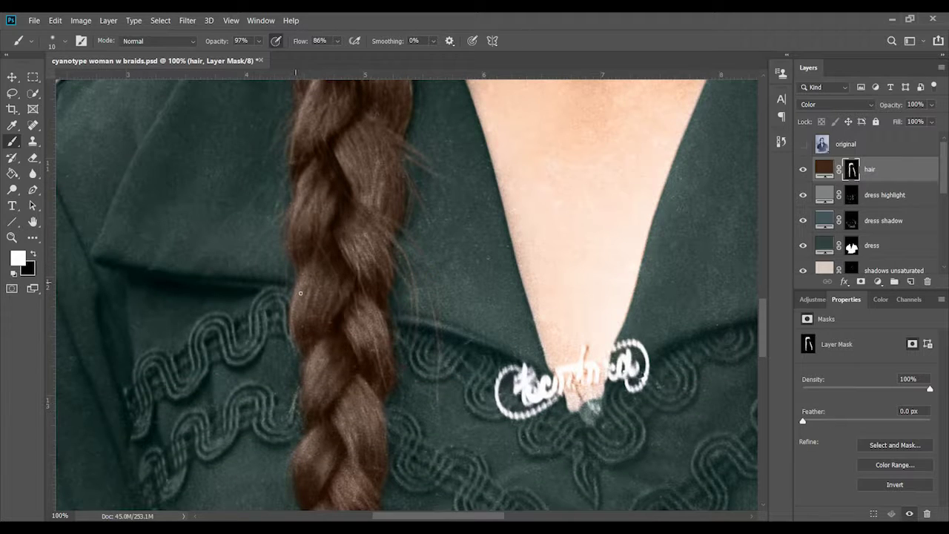
pyautogui.scroll(-3, 365, 438)
pyautogui.scroll(-3, 423, 328)
pyautogui.keyDown('alt'); pyautogui.scroll(-1, 360, 275); pyautogui.keyUp('alt')
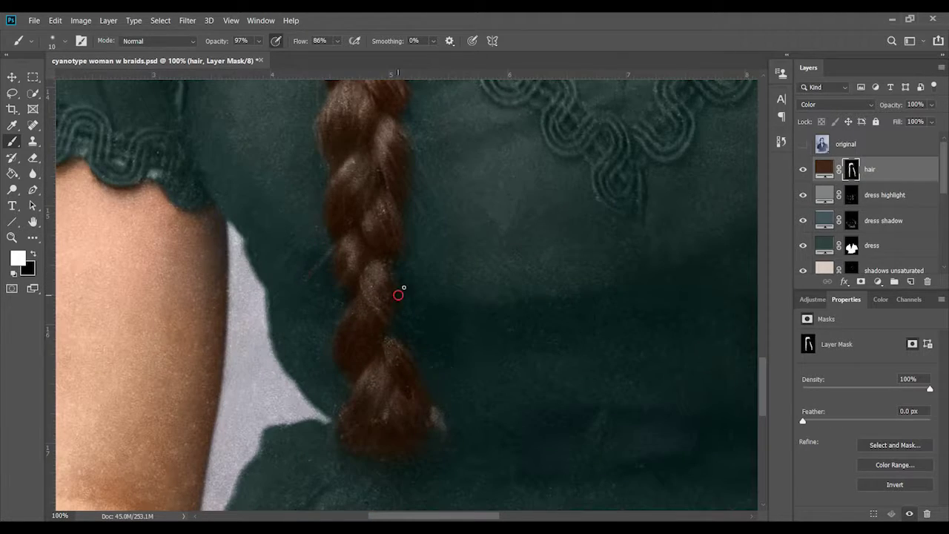
pyautogui.keyDown('alt'); pyautogui.scroll(-1, 391, 456); pyautogui.keyUp('alt')
# Remove and restore hair colour where the braid crosses the collar.
pyautogui.press('x')
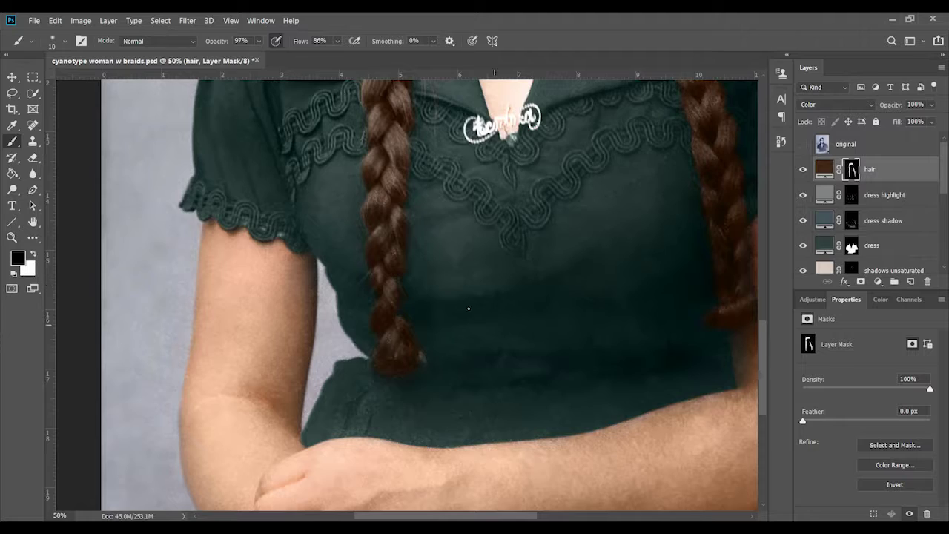
pyautogui.scroll(3, 469, 309)
pyautogui.keyDown('alt'); pyautogui.scroll(2, 541, 223); pyautogui.keyUp('alt')
pyautogui.press('x')
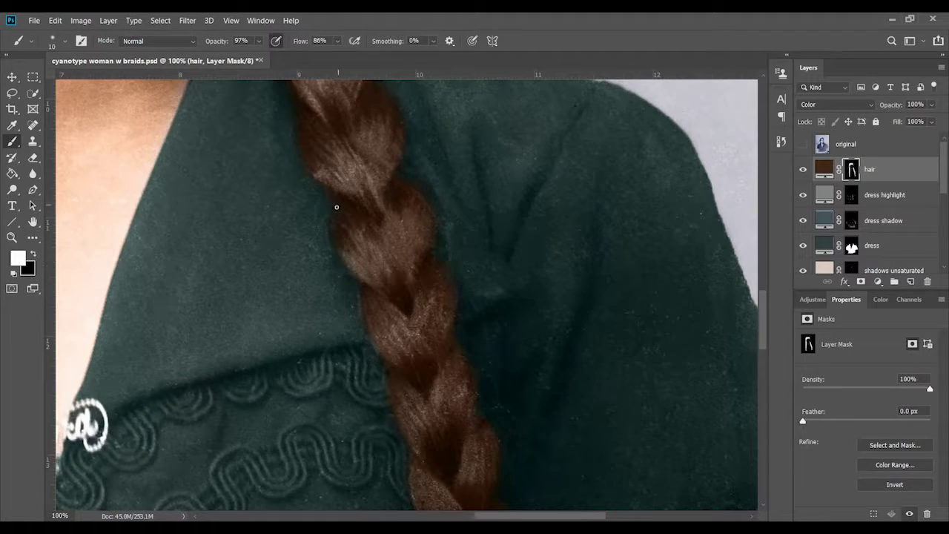
pyautogui.moveTo(425, 405); pyautogui.dragTo(382, 299)
pyautogui.scroll(-3, 394, 297)
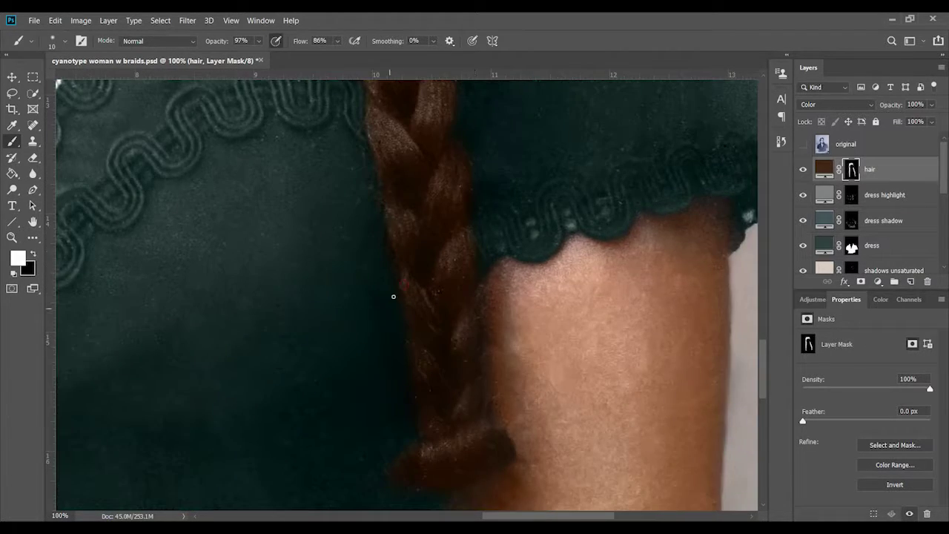
pyautogui.keyDown('alt'); pyautogui.scroll(-4, 394, 297); pyautogui.keyUp('alt')
pyautogui.scroll(4, 418, 348)
pyautogui.keyDown('alt'); pyautogui.scroll(1, 417, 349); pyautogui.keyUp('alt')
pyautogui.keyDown('alt'); pyautogui.scroll(3, 418, 349); pyautogui.keyUp('alt')
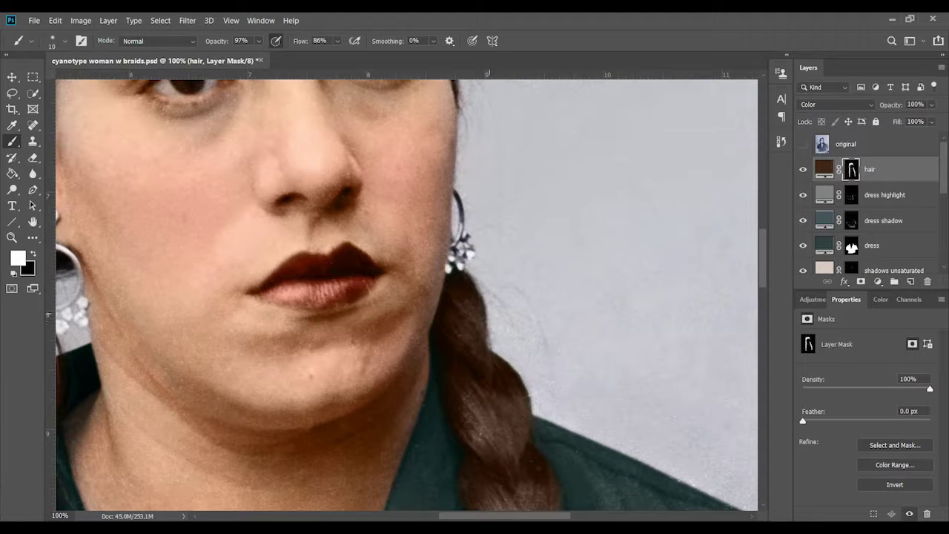
# Switch to a 6 px brush and clean the hairline edges.
pyautogui.rightClick(578, 417)
pyautogui.write('6')
pyautogui.press('Return')
pyautogui.scroll(3, 506, 282)
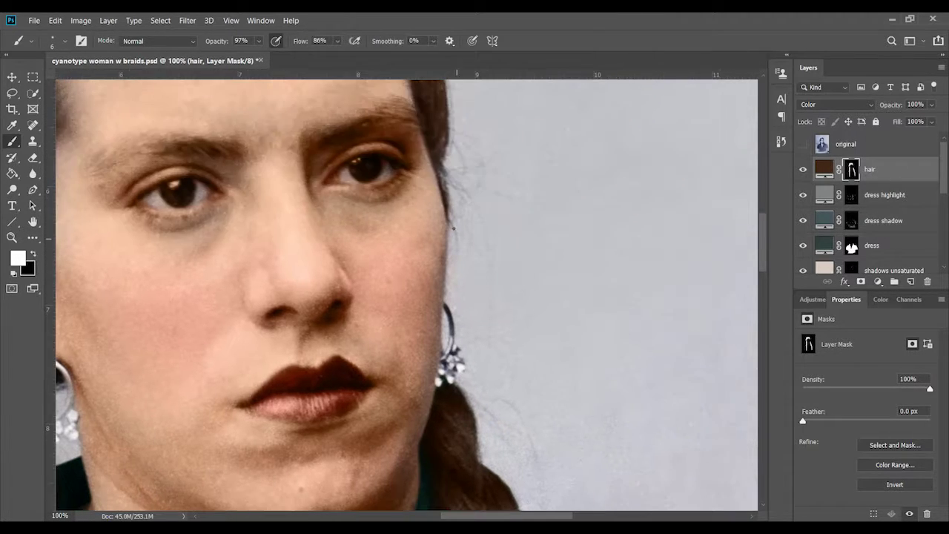
pyautogui.scroll(5, 456, 146)
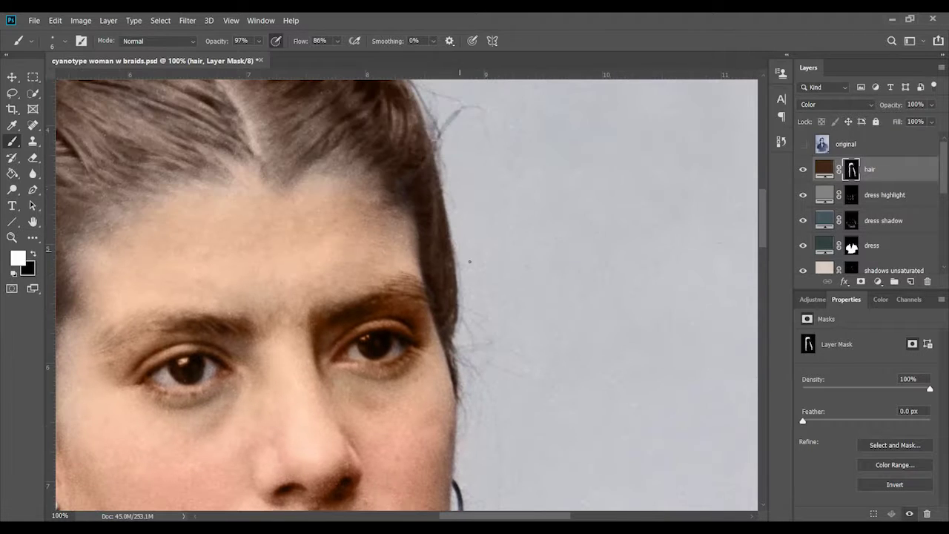
pyautogui.scroll(3, 461, 281)
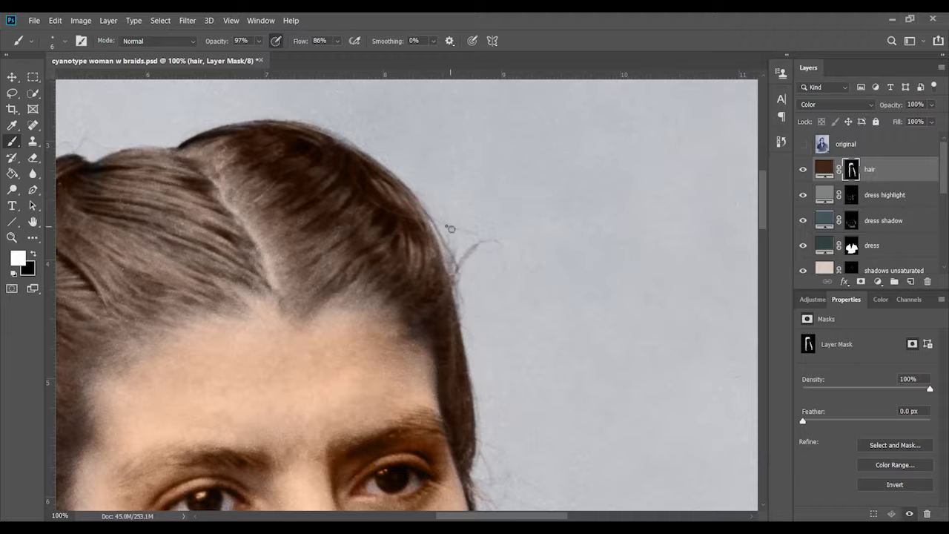
pyautogui.hscroll(-7, 599, 281)
pyautogui.scroll(2, 600, 281)
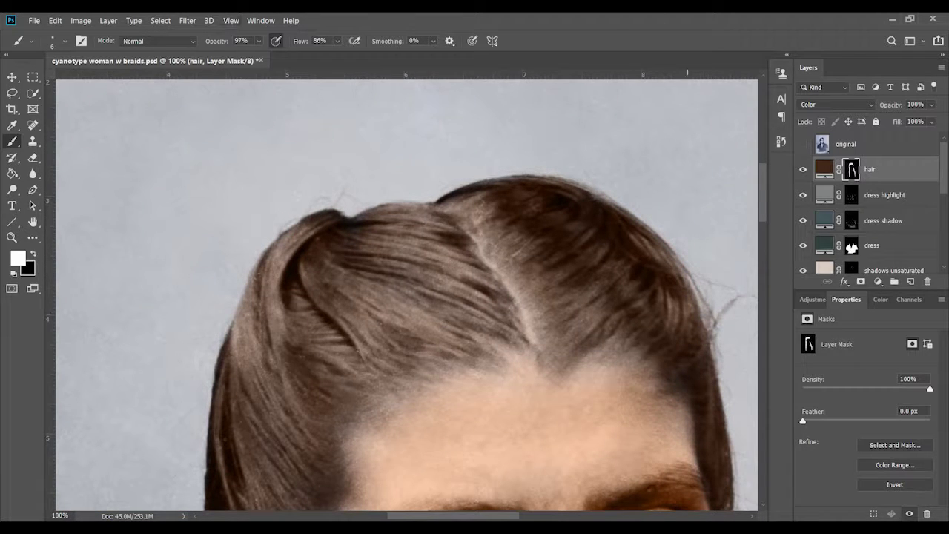
pyautogui.scroll(-5, 278, 355)
pyautogui.hscroll(-5, 358, 340)
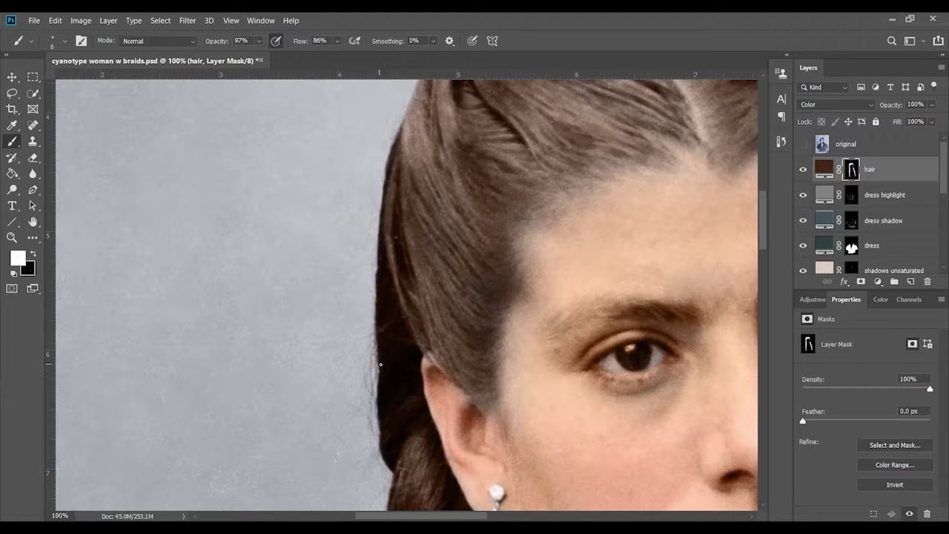
pyautogui.scroll(-3, 374, 455)
pyautogui.scroll(-5, 374, 455)
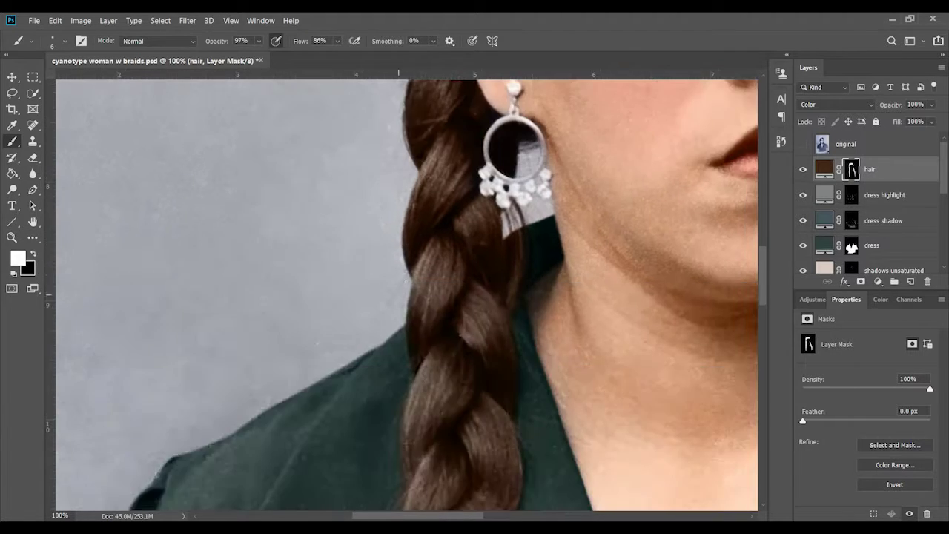
pyautogui.scroll(-3, 591, 257)
pyautogui.scroll(-1, 591, 257)
pyautogui.scroll(1, 591, 257)
pyautogui.scroll(3, 563, 282)
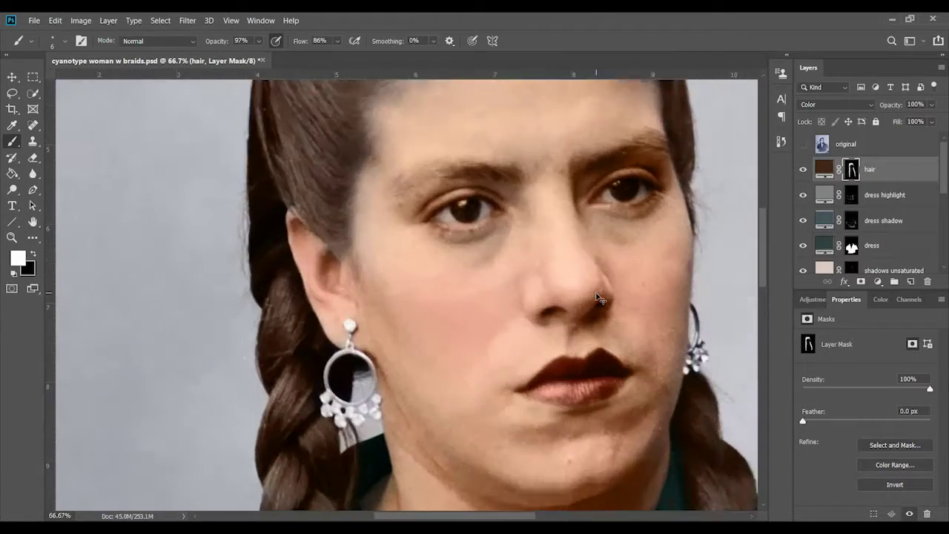
pyautogui.scroll(3, 536, 304)
pyautogui.scroll(-3, 929, 193)
pyautogui.click(851, 225)
# On the skin base mask, remove skin tone from the eye whites and outer corner.
pyautogui.click(33, 254)
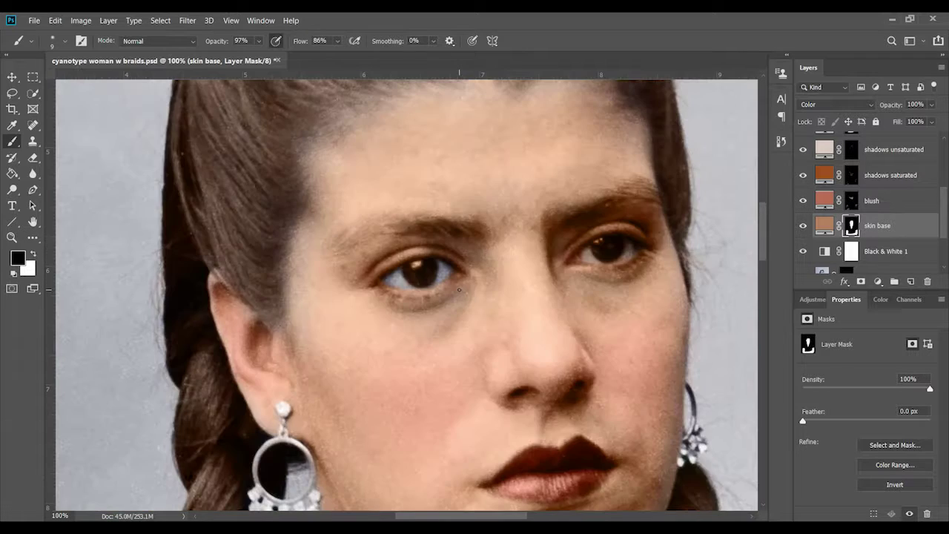
pyautogui.click(465, 273)
pyautogui.moveTo(464, 274); pyautogui.dragTo(665, 263)
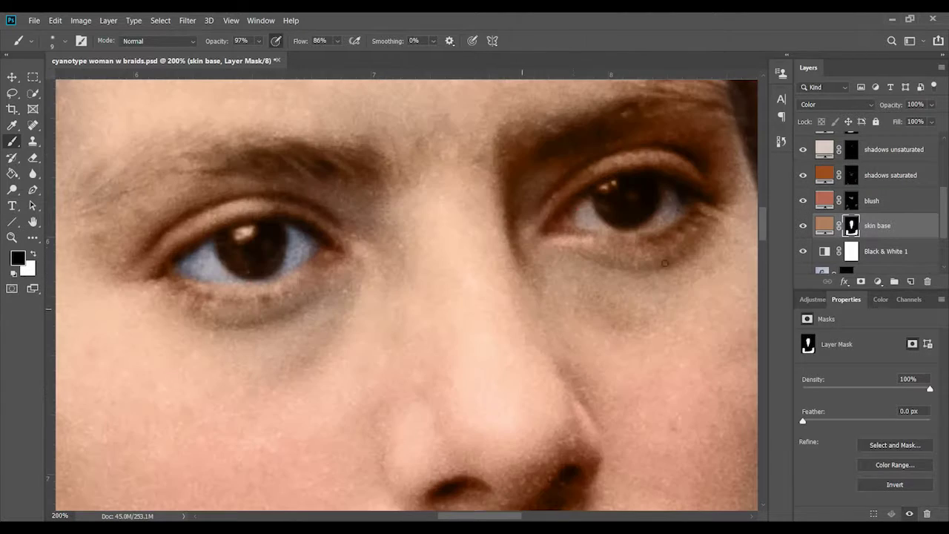
pyautogui.moveTo(568, 213); pyautogui.dragTo(595, 216)
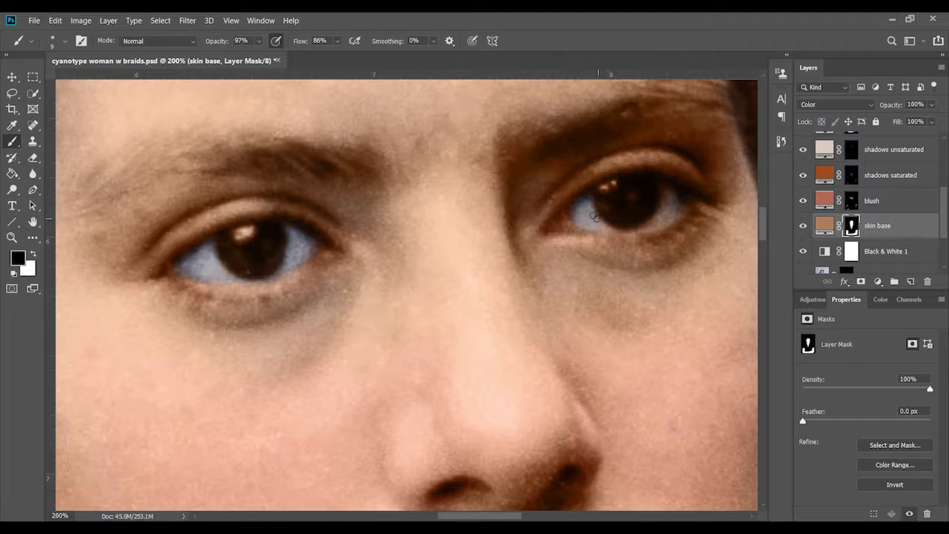
pyautogui.click(676, 209)
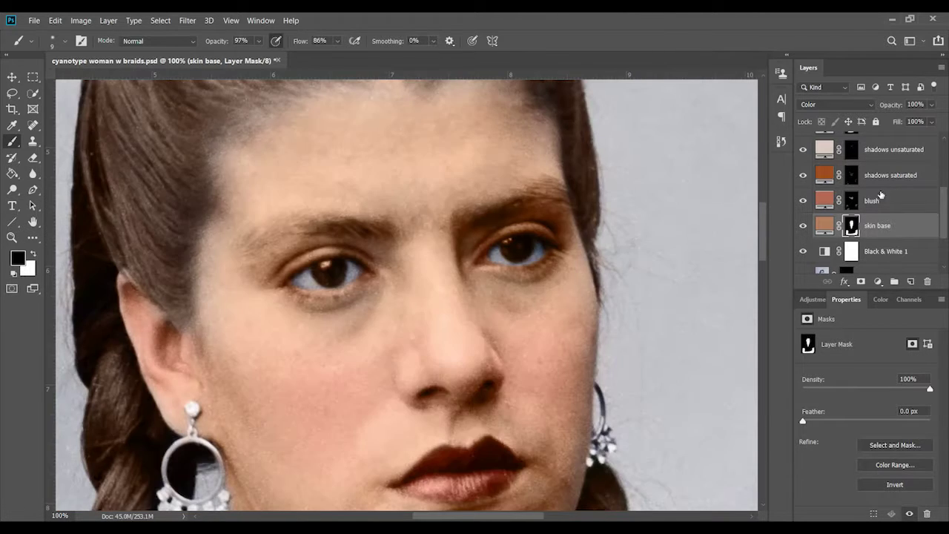
# Select the blush layer mask, swap colours and enlarge the brush for blush painting.
pyautogui.click(851, 201)
pyautogui.press('x')
pyautogui.rightClick(200, 285)
pyautogui.press('Return')
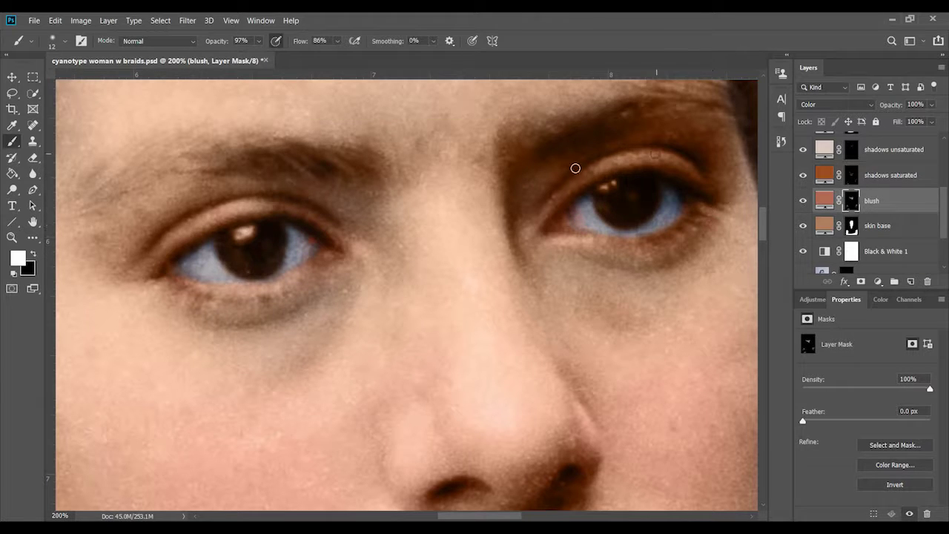
pyautogui.press(']')
pyautogui.press(']')
pyautogui.press('x')
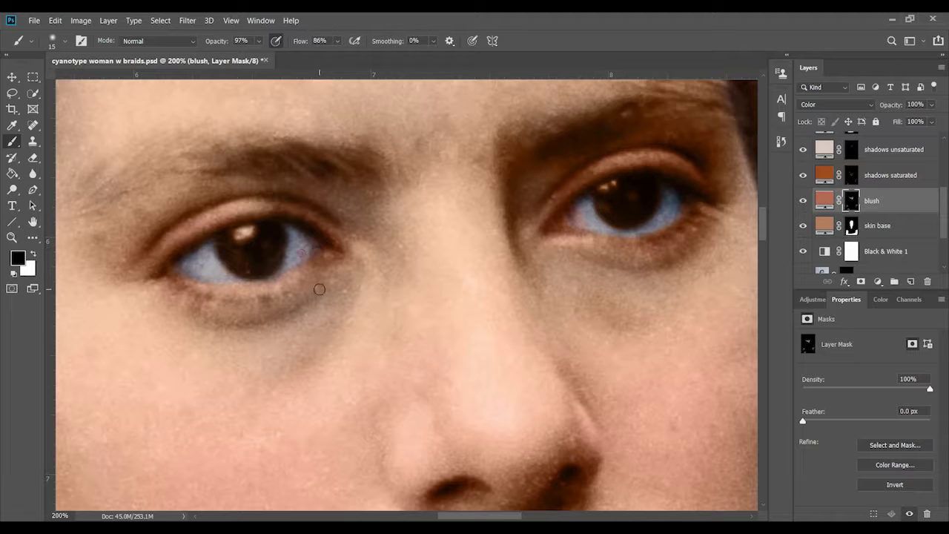
pyautogui.hotkey('ctrl', '-')
pyautogui.hotkey('ctrl', '-')
pyautogui.hotkey('ctrl', '+')
pyautogui.hotkey('ctrl', '+')
# On the shadows saturated mask, paint white around the right eye with a smaller brush.
pyautogui.hotkey('alt', ']')
pyautogui.hotkey('ctrl', 'alt', 'r')
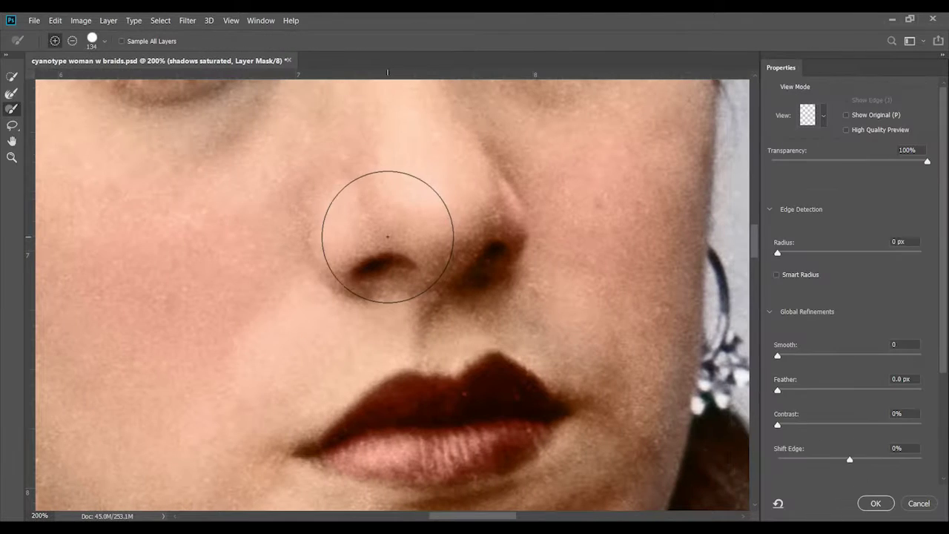
pyautogui.press('Escape')
pyautogui.press('x')
pyautogui.press('x')
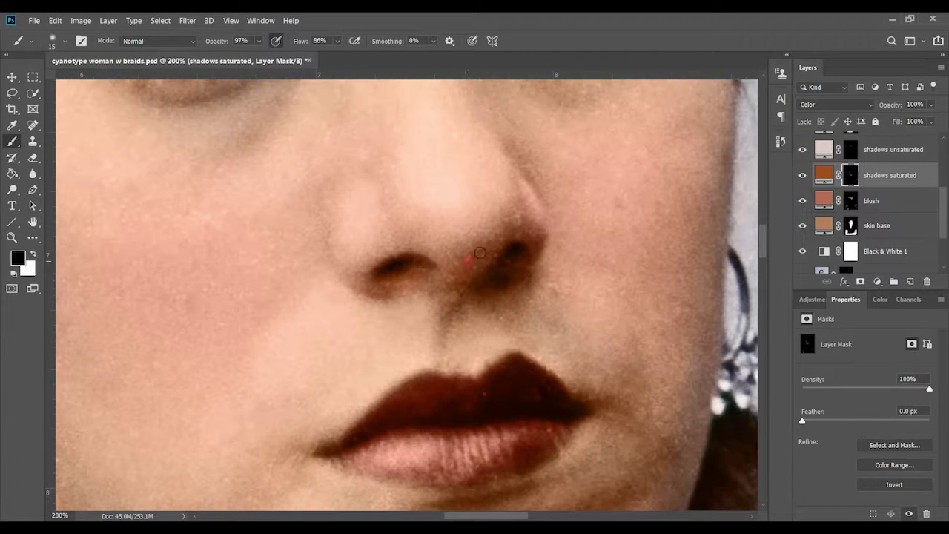
pyautogui.hotkey('ctrl', '-')
pyautogui.click(34, 257)
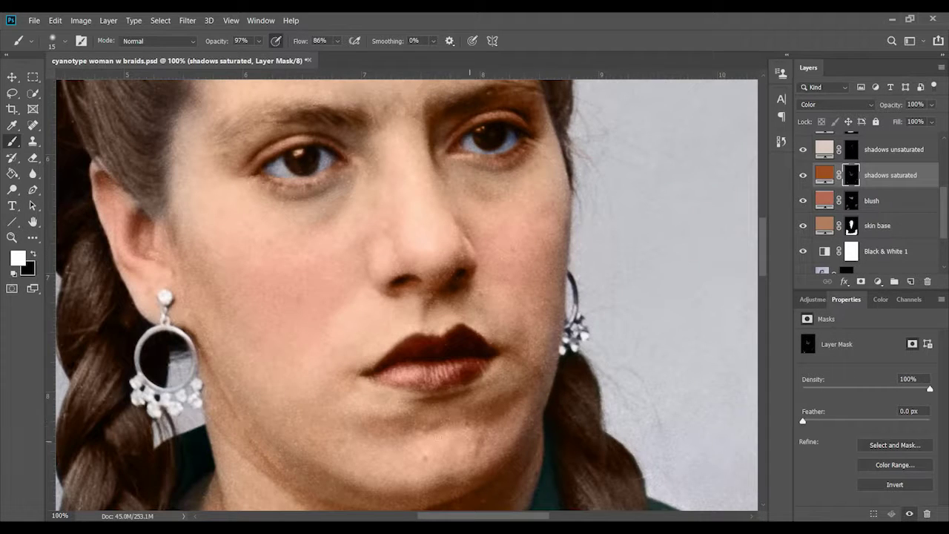
pyautogui.hotkey('ctrl', '+')
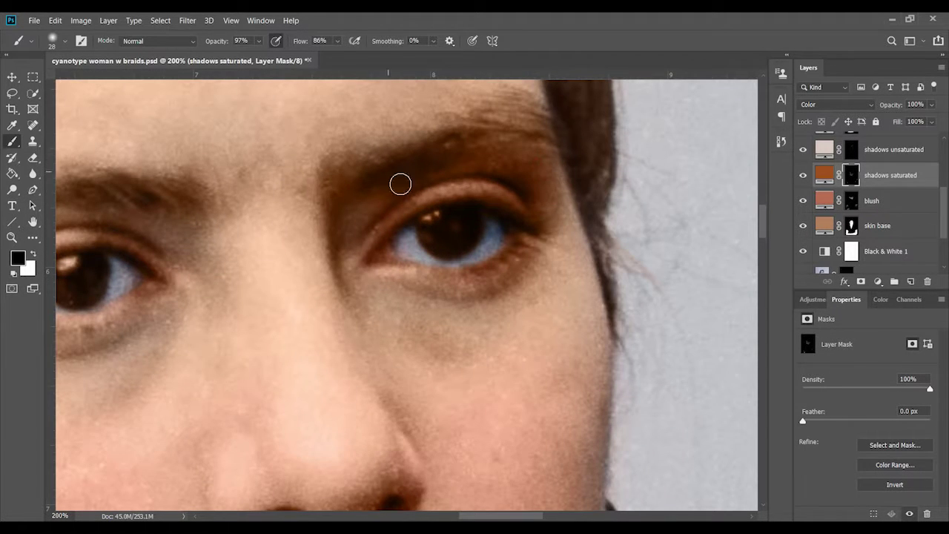
pyautogui.press('x')
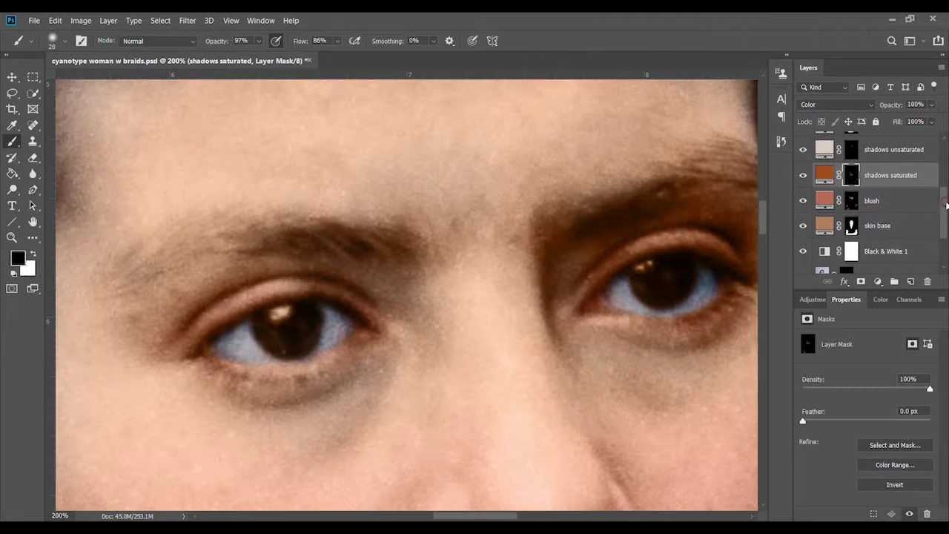
pyautogui.press('[')
pyautogui.press('[')
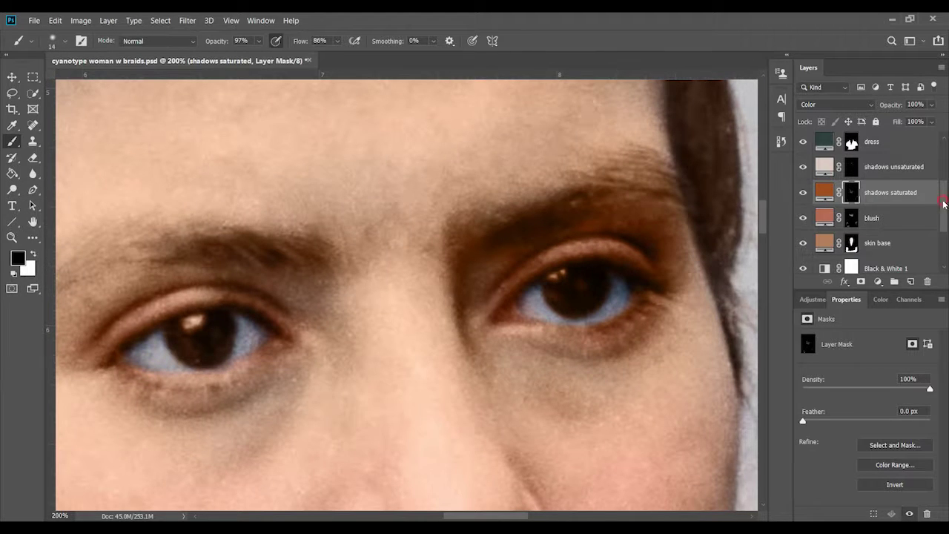
pyautogui.moveTo(943, 204); pyautogui.dragTo(944, 178)
pyautogui.click(889, 169)
# Paint hair colour along the left eyebrow with a 9 px white brush.
pyautogui.press('x')
pyautogui.rightClick(614, 186)
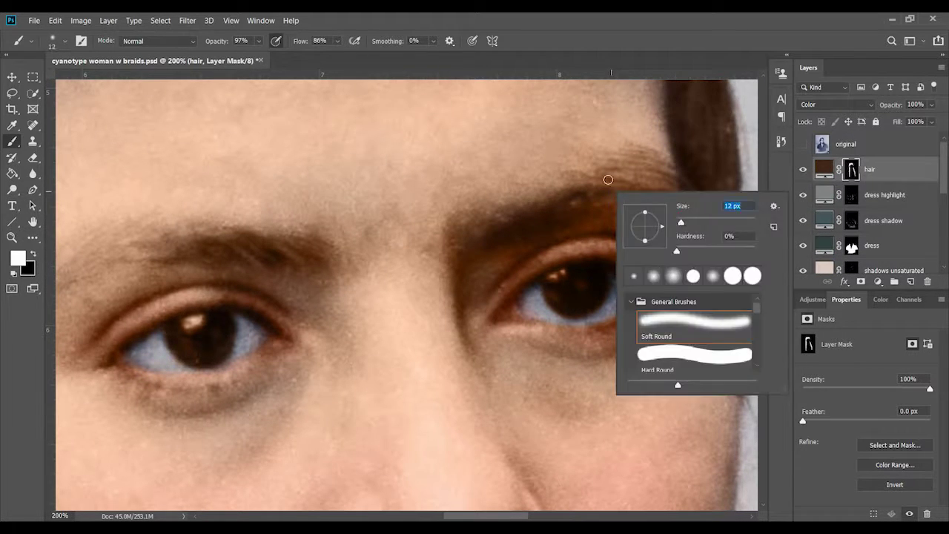
pyautogui.moveTo(652, 222); pyautogui.dragTo(645, 222)
pyautogui.press('Return')
pyautogui.click(263, 245)
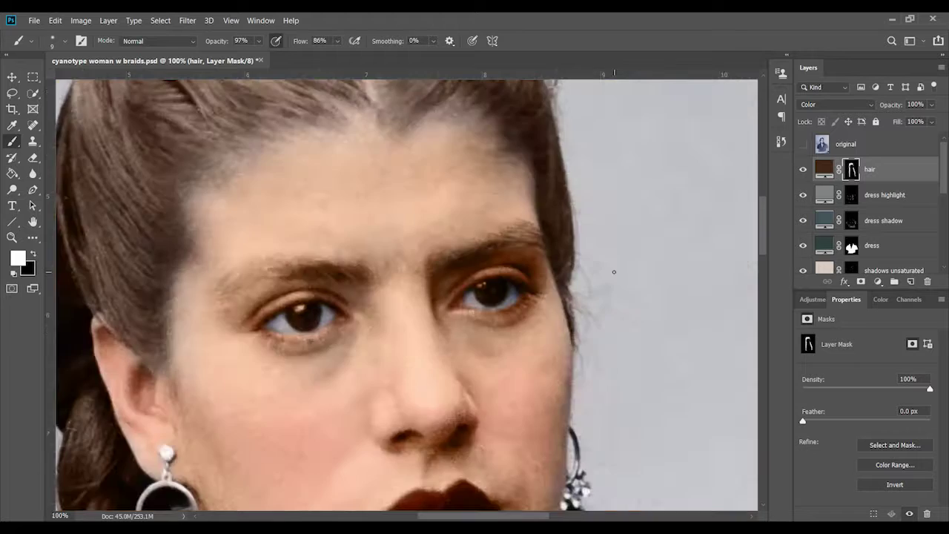
pyautogui.moveTo(284, 262)
pyautogui.mouseDown()
pyautogui.moveTo(261, 247)
pyautogui.moveTo(401, 212)
pyautogui.mouseUp()
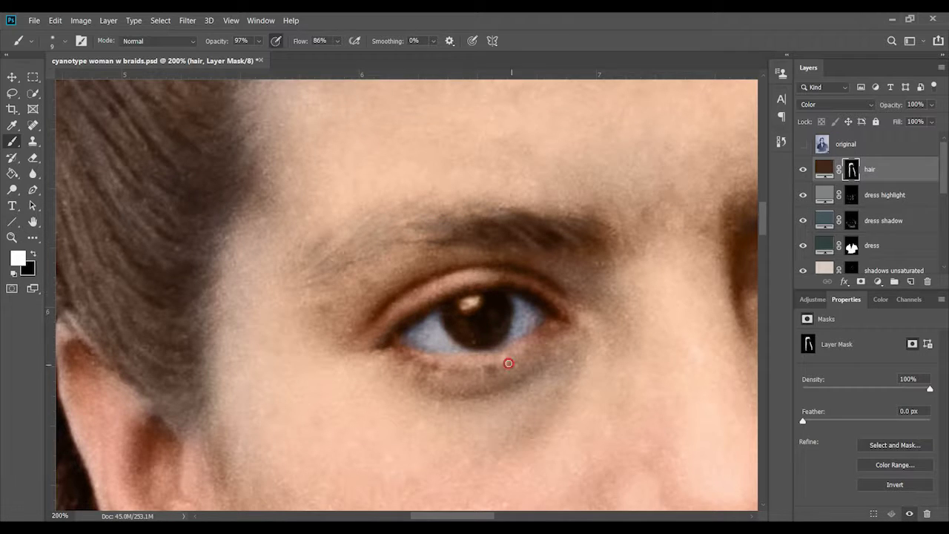
# Zoom out and revert to the opening history snapshot.
pyautogui.hscroll(5, 508, 363)
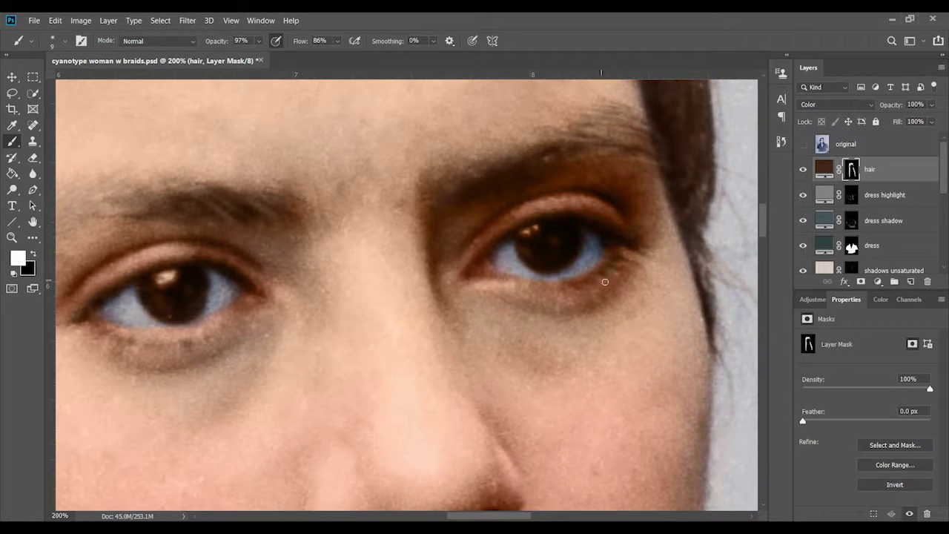
pyautogui.hotkey('ctrl', '-')
pyautogui.hotkey('ctrl', '-')
pyautogui.click(781, 141)
pyautogui.scroll(5, 689, 207)
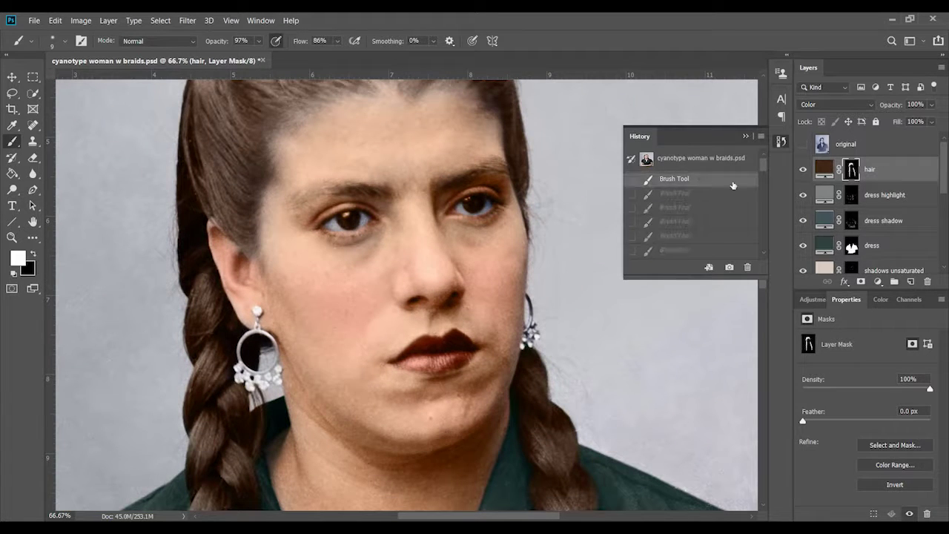
pyautogui.click(700, 158)
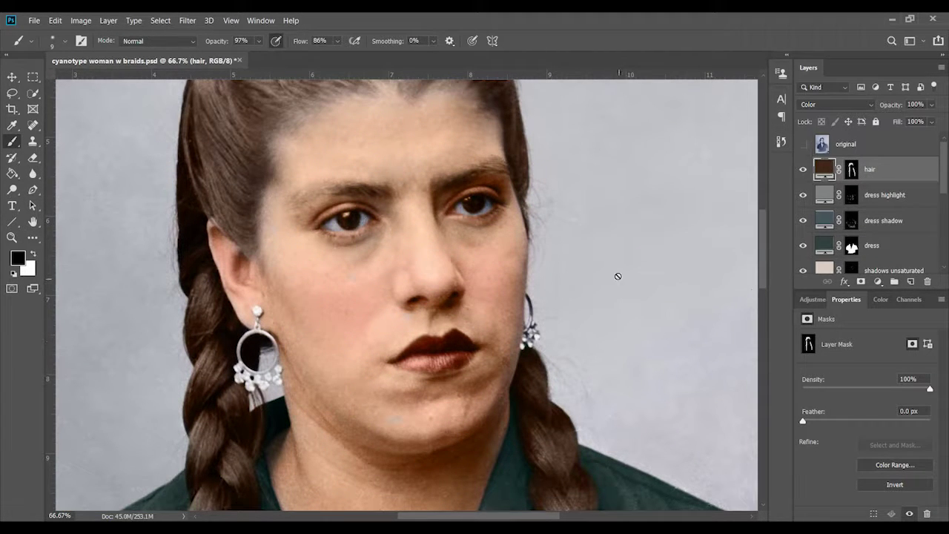
# Select the hair layer mask and toggle black/white along the hairline at 100% zoom.
pyautogui.click(851, 169)
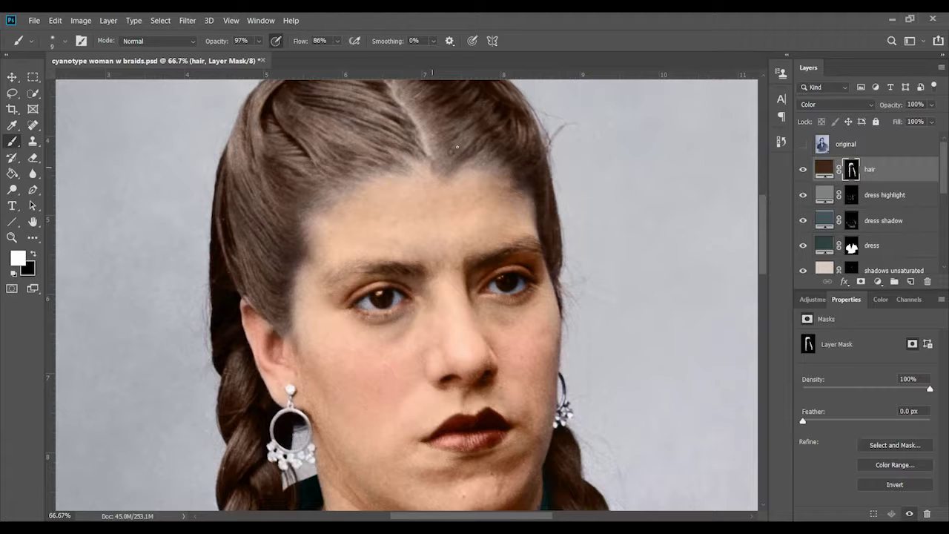
pyautogui.moveTo(423, 148); pyautogui.dragTo(445, 201)
pyautogui.press('x')
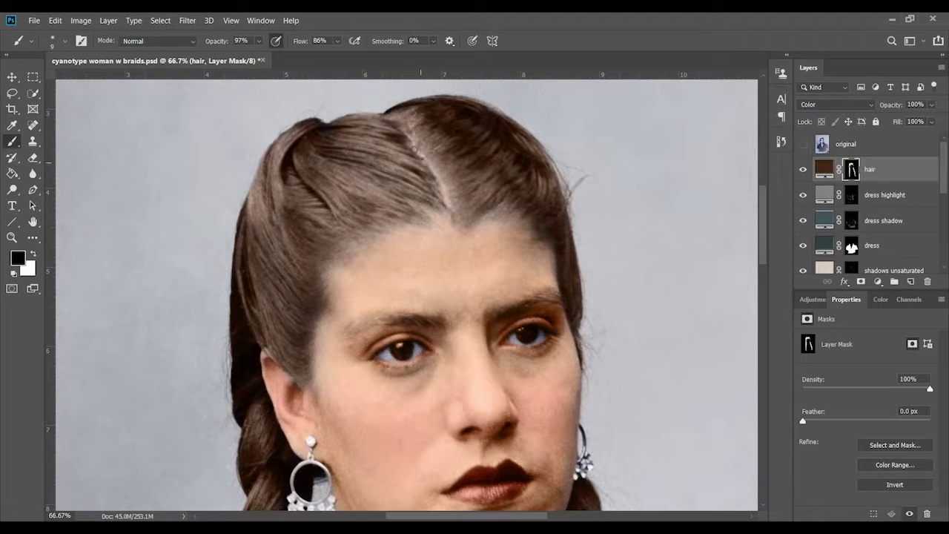
pyautogui.moveTo(473, 267); pyautogui.dragTo(449, 186)
pyautogui.press('x')
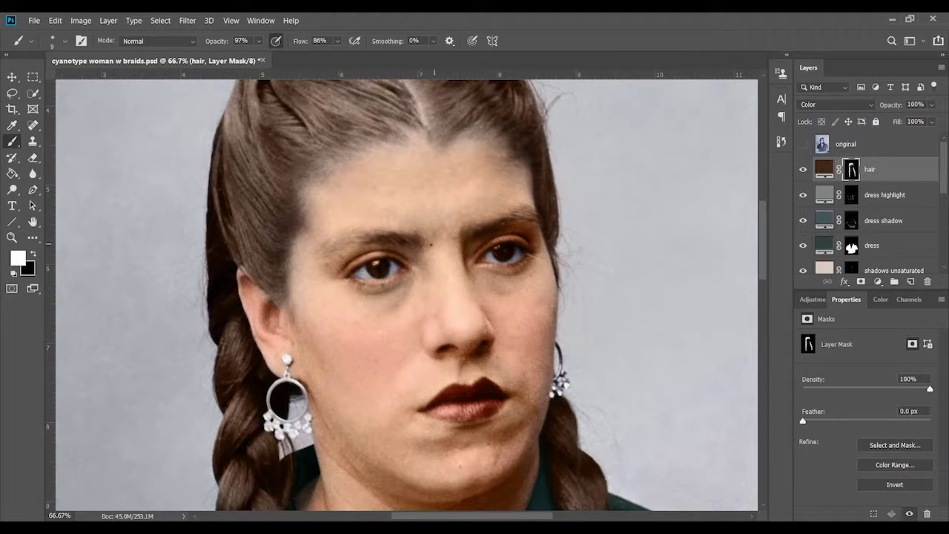
pyautogui.hotkey('ctrl', '+')
# Resize the mask brush from 36 px to 20 px and switch to black at 66.7%.
pyautogui.rightClick(357, 241)
pyautogui.write('36')
pyautogui.press('Return')
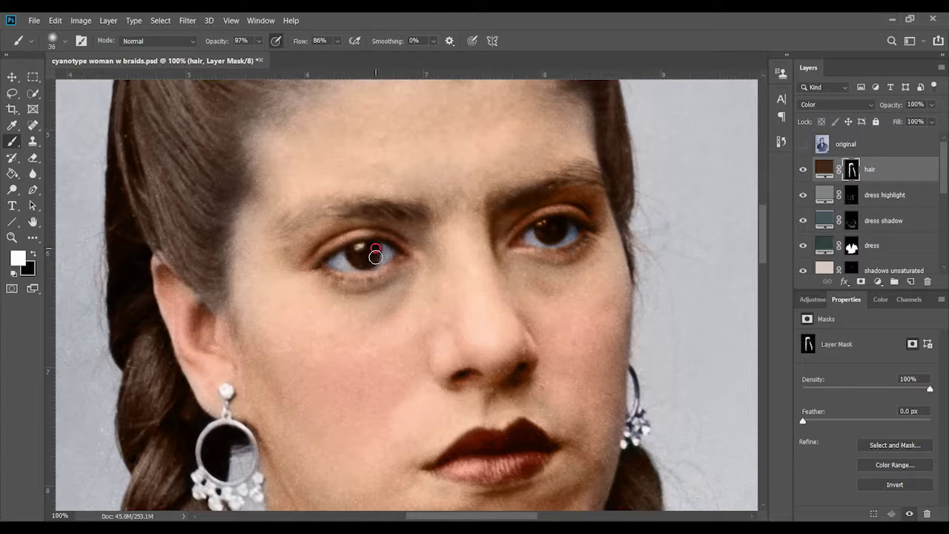
pyautogui.press('[')
pyautogui.press('[')
pyautogui.press('[')
pyautogui.hotkey('ctrl', '-')
pyautogui.press('x')
pyautogui.moveTo(387, 332); pyautogui.dragTo(375, 299)
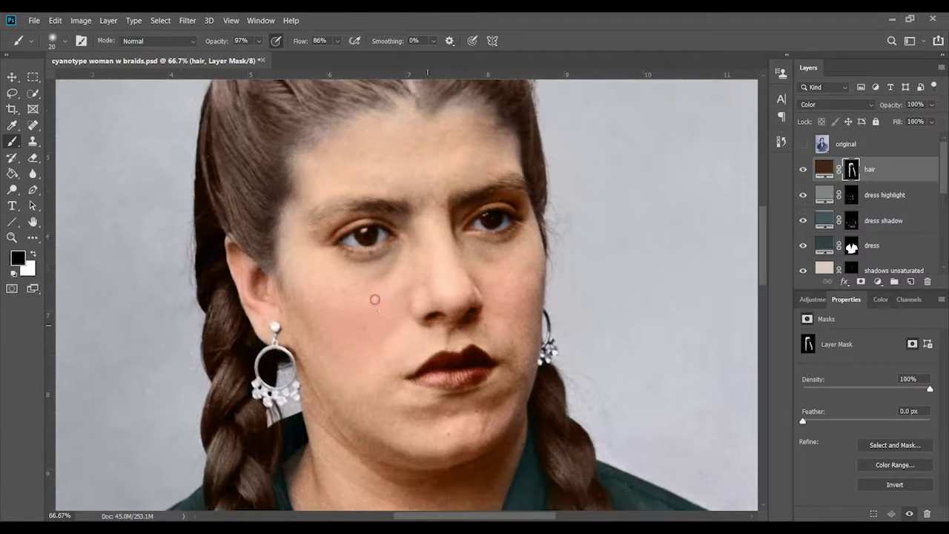
# Target the shadows saturated layer and zoom in on the dress.
pyautogui.keyDown('ctrl'); pyautogui.click(375, 300); pyautogui.keyUp('ctrl')
pyautogui.hotkey('ctrl', '-')
pyautogui.scroll(-5, 497, 417)
pyautogui.hotkey('ctrl', '-')
pyautogui.hotkey('ctrl', '-')
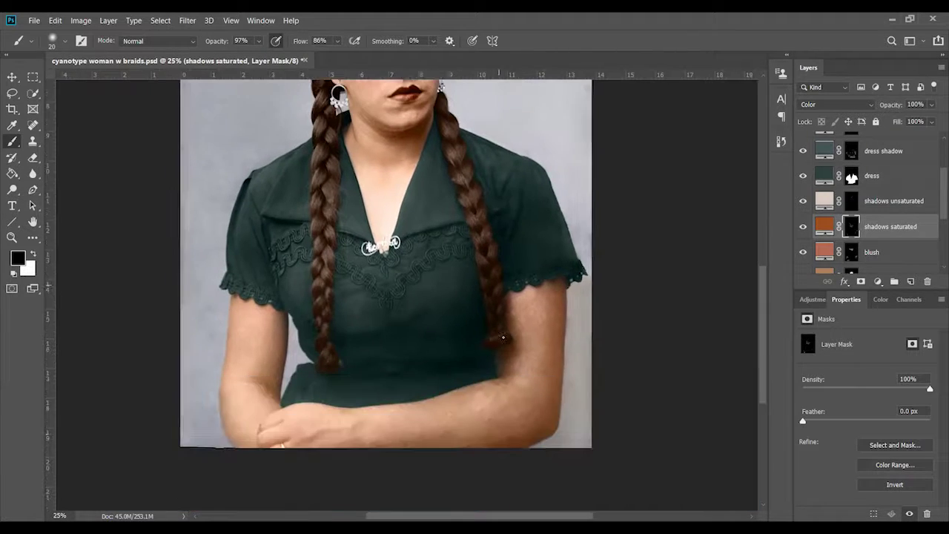
pyautogui.hotkey('ctrl', '0')
pyautogui.hotkey('ctrl', '+')
pyautogui.hotkey('ctrl', '+')
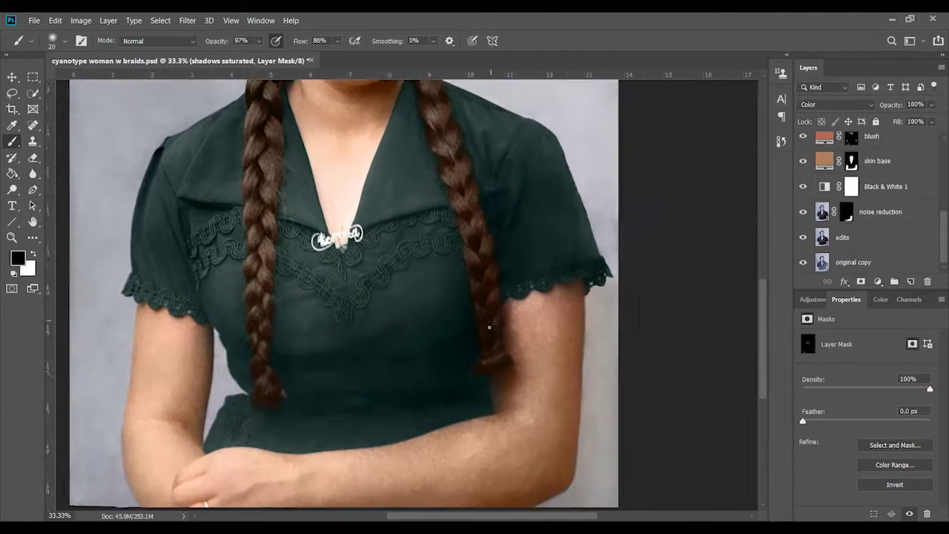
pyautogui.scroll(-2, 415, 297)
# Merge the edits layer down into the noise reduction layer.
pyautogui.click(889, 237)
pyautogui.keyDown('shift'); pyautogui.click(904, 216); pyautogui.keyUp('shift')
pyautogui.rightClick(905, 217)
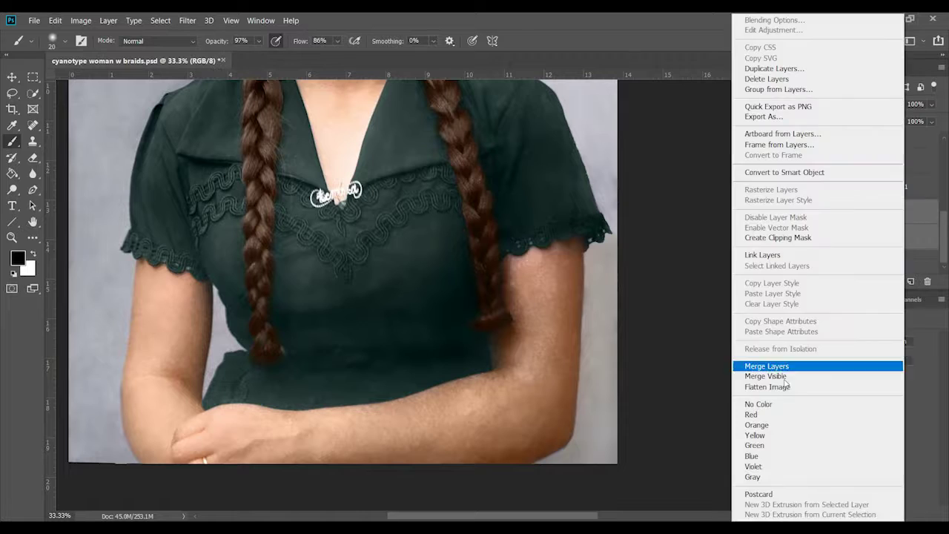
pyautogui.click(771, 364)
# Set up the Dodge tool on Highlights at 2% exposure to lighten the arm's highlights.
pyautogui.click(11, 189)
pyautogui.rightClick(543, 321)
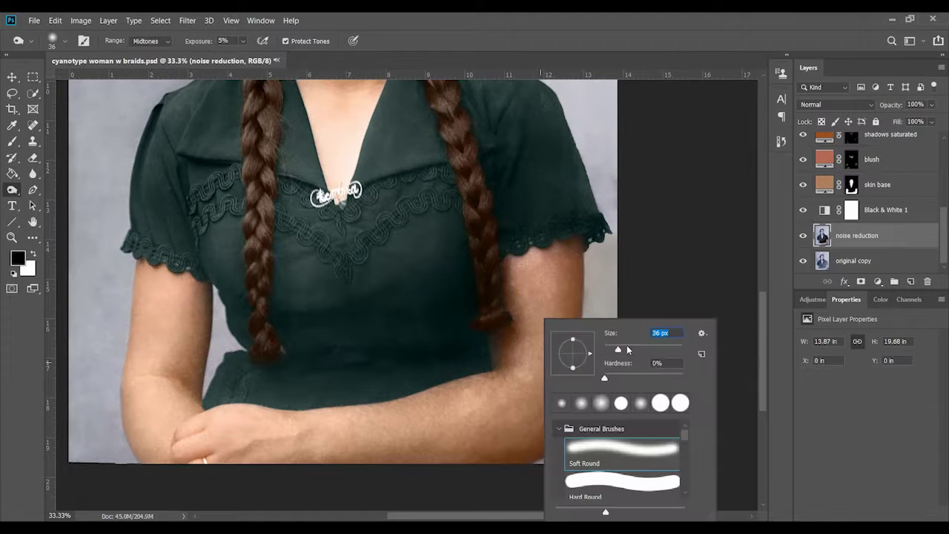
pyautogui.scroll(1, 530, 345)
pyautogui.hotkey('alt', 'shift', 'h')
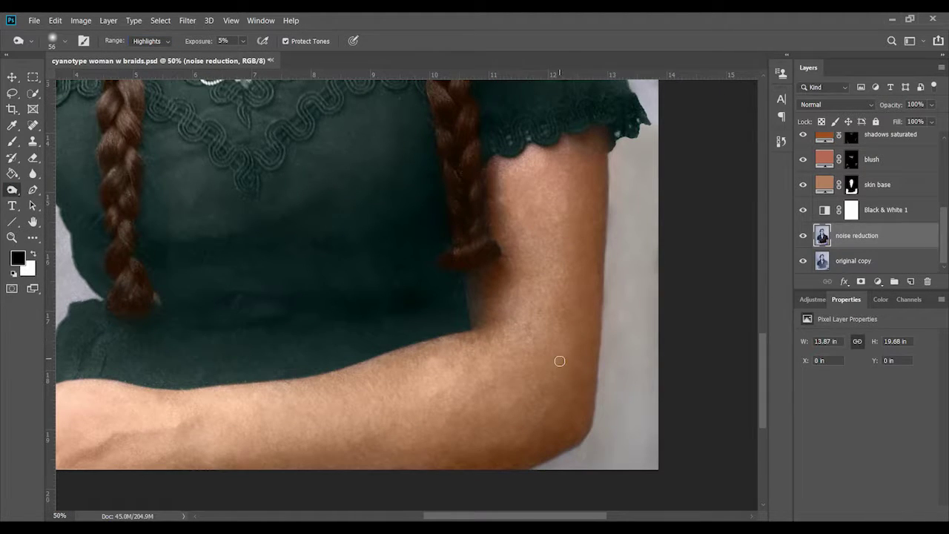
pyautogui.press('0')
pyautogui.press('2')
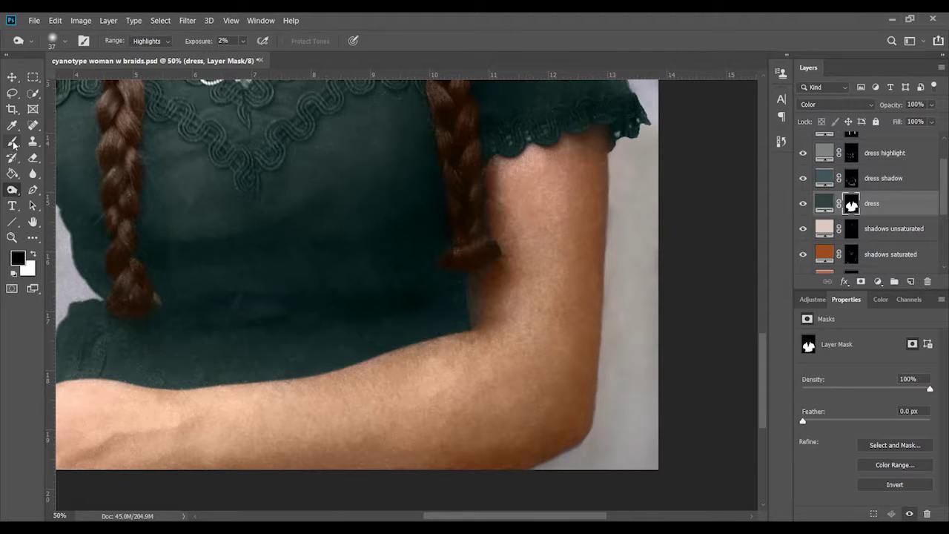
pyautogui.click(12, 141)
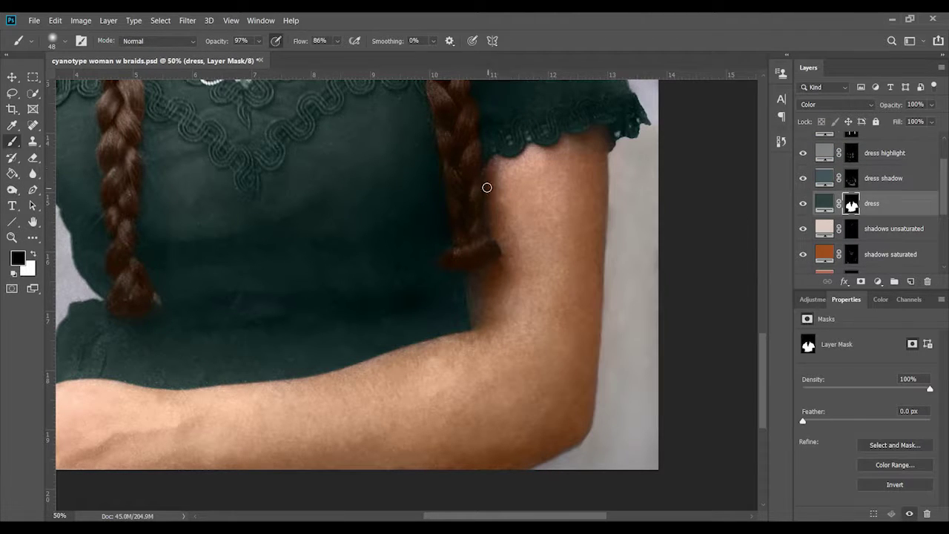
pyautogui.keyDown('ctrl'); pyautogui.click(487, 188); pyautogui.keyUp('ctrl')
pyautogui.press('o')
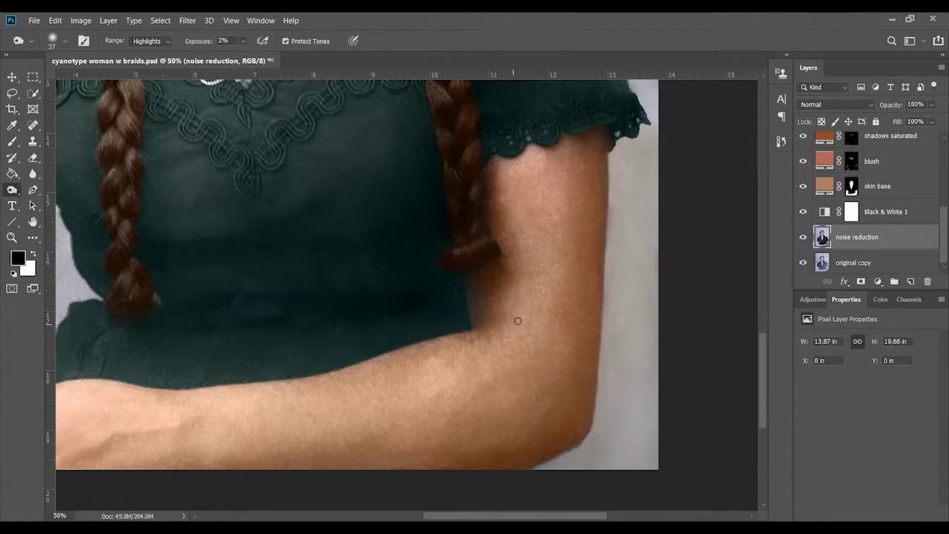
# Fit the portrait on screen, toggle the original layer for a before/after check, and save.
pyautogui.hotkey('ctrl', '-')
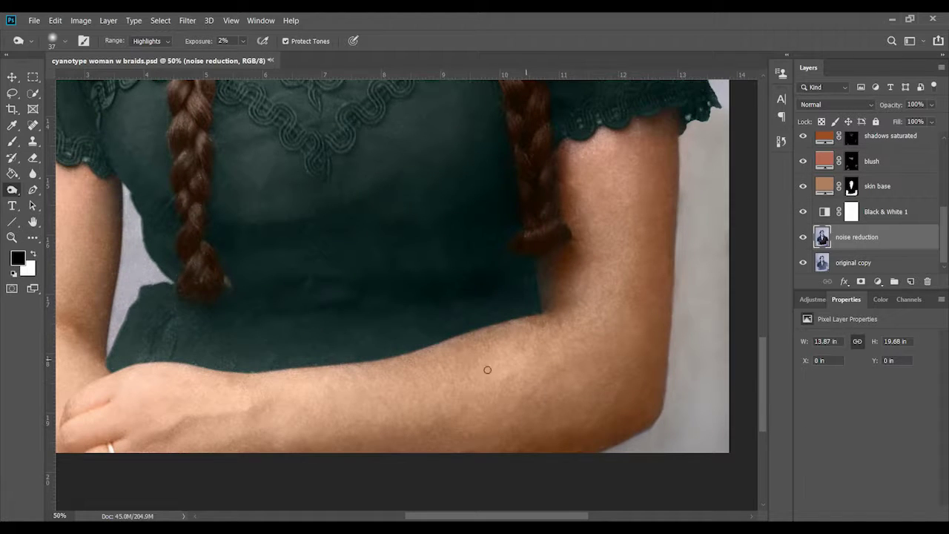
pyautogui.hotkey('ctrl', '0')
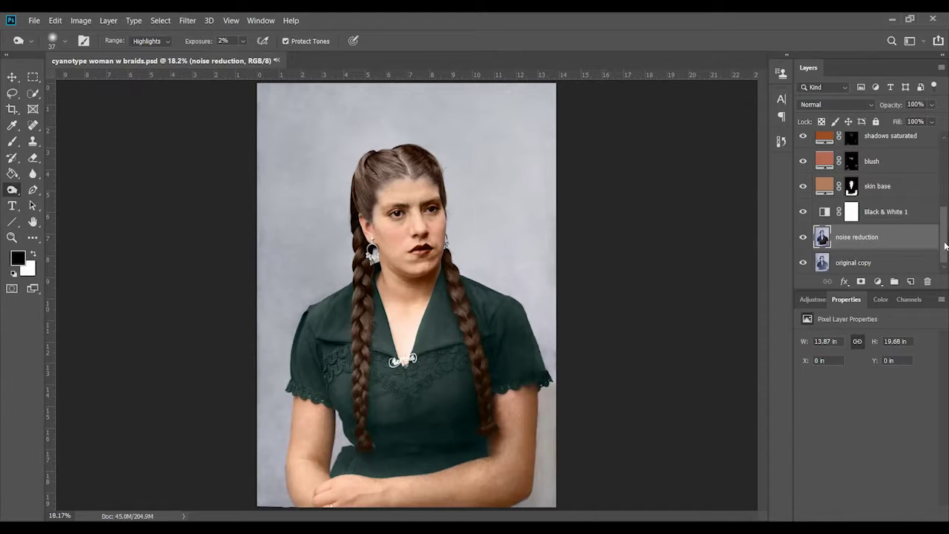
pyautogui.scroll(5, 808, 222)
pyautogui.click(803, 145)
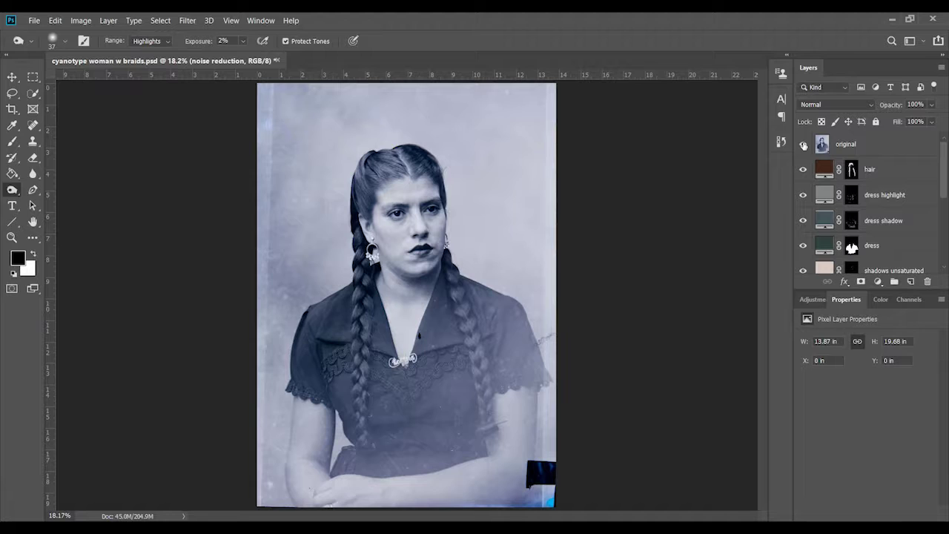
pyautogui.click(802, 146)
pyautogui.click(803, 145)
pyautogui.click(803, 145)
pyautogui.hotkey('ctrl', 's')
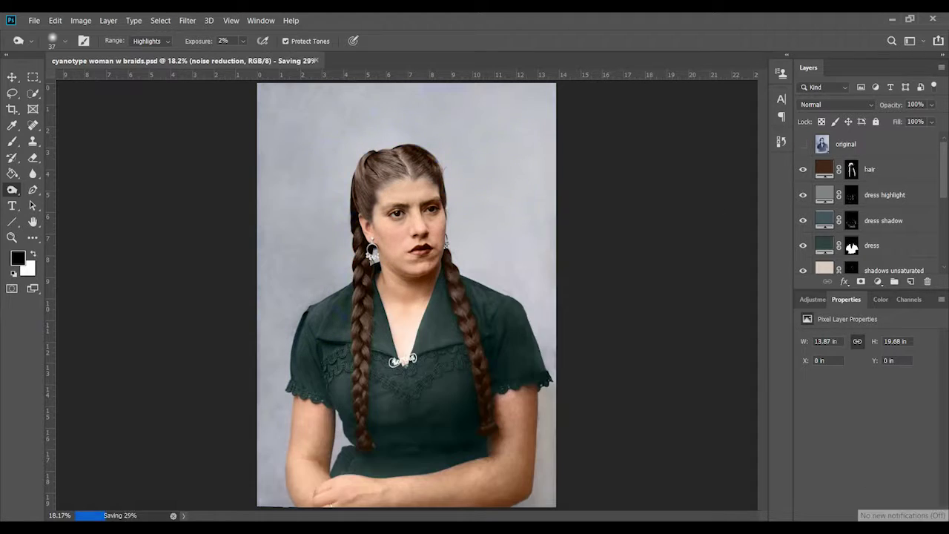